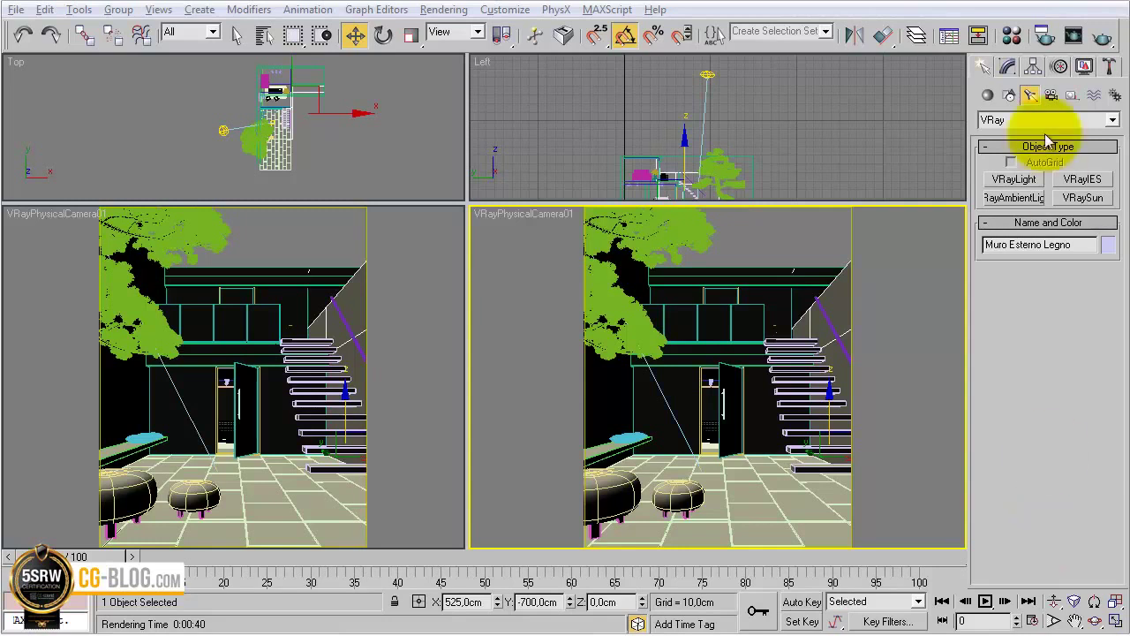
Start an ActiveShade V-Ray render of the courtyard camera and place its window beside the viewports
{"action": "left_click_drag", "start_coordinate": [1101, 35], "coordinate": [1102, 116]}
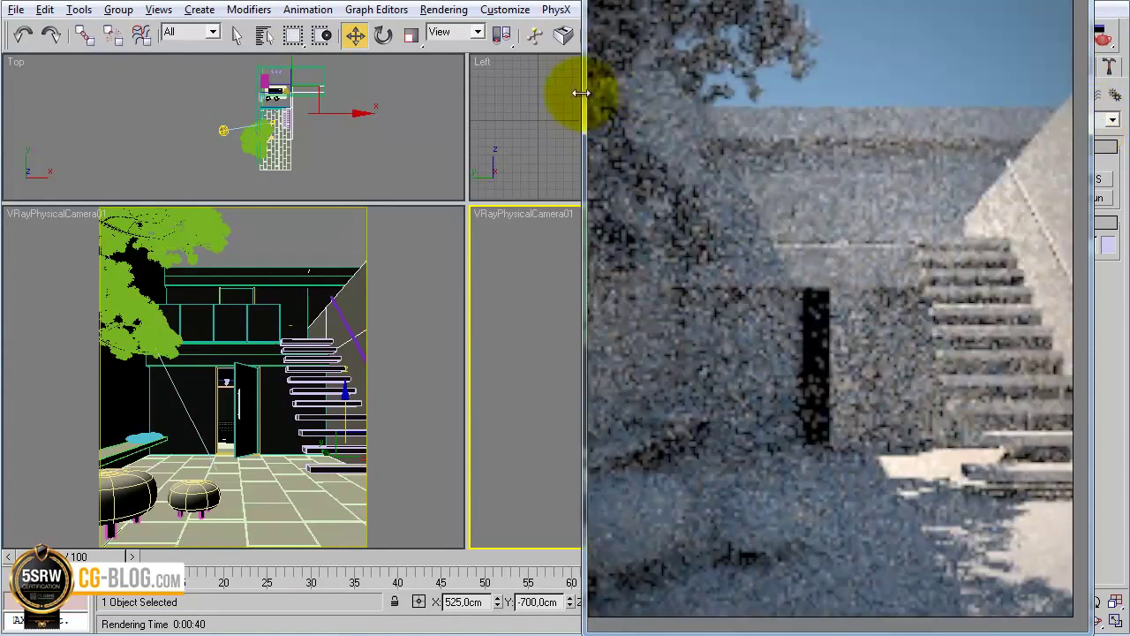
{"action": "left_click_drag", "start_coordinate": [582, 94], "coordinate": [572, 92]}
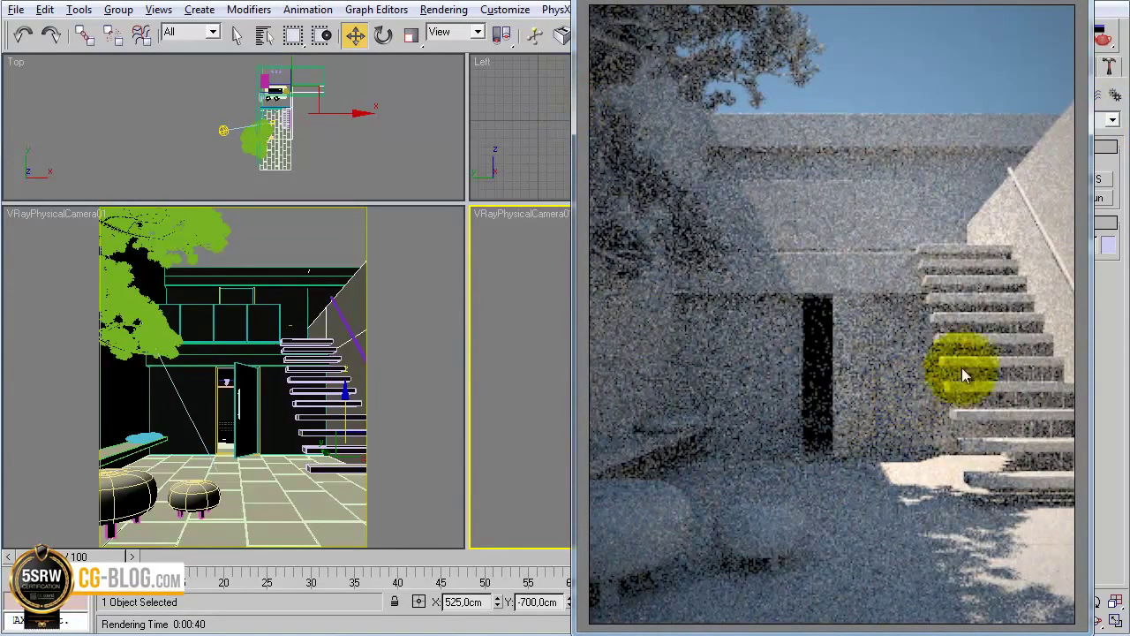
{"action": "left_click_drag", "start_coordinate": [950, 7], "coordinate": [835, 0]}
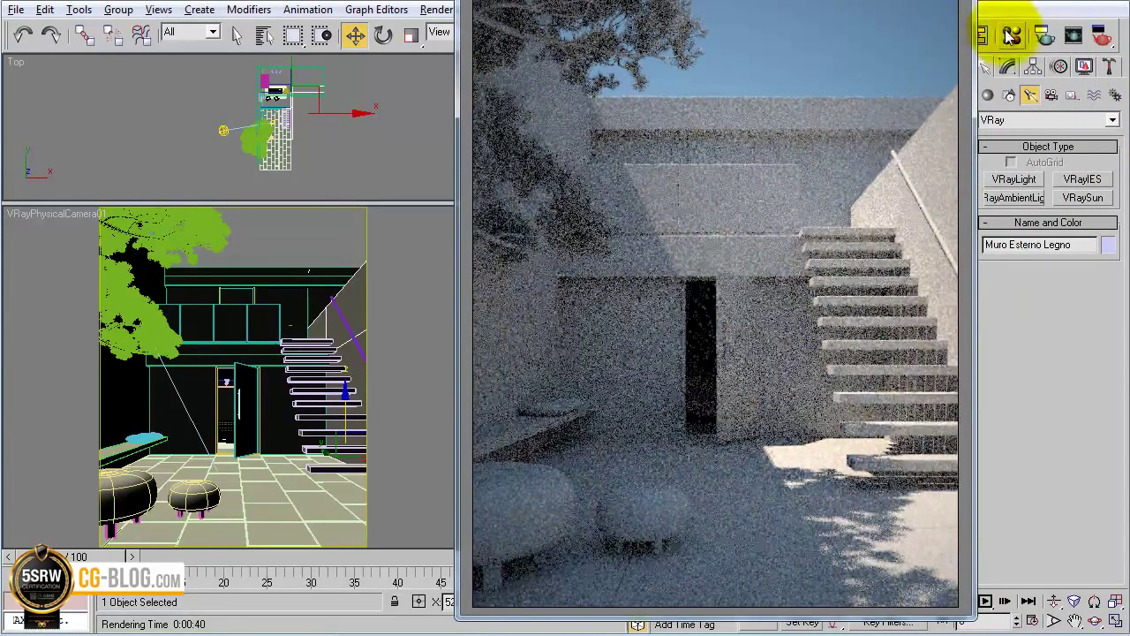
Open the Material Editor beside the render and pick an unused sample slot
{"action": "left_click", "coordinate": [1011, 36]}
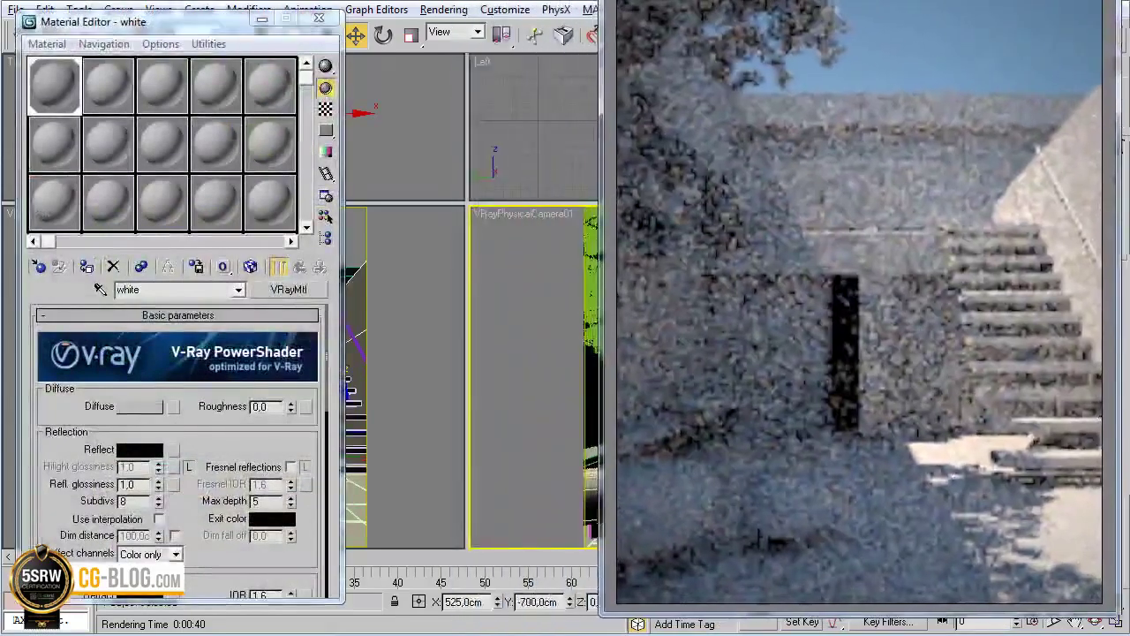
{"action": "mouse_move", "coordinate": [168, 23]}
{"action": "left_mouse_down"}
{"action": "mouse_move", "coordinate": [505, 3]}
{"action": "mouse_move", "coordinate": [574, 13]}
{"action": "left_mouse_up"}
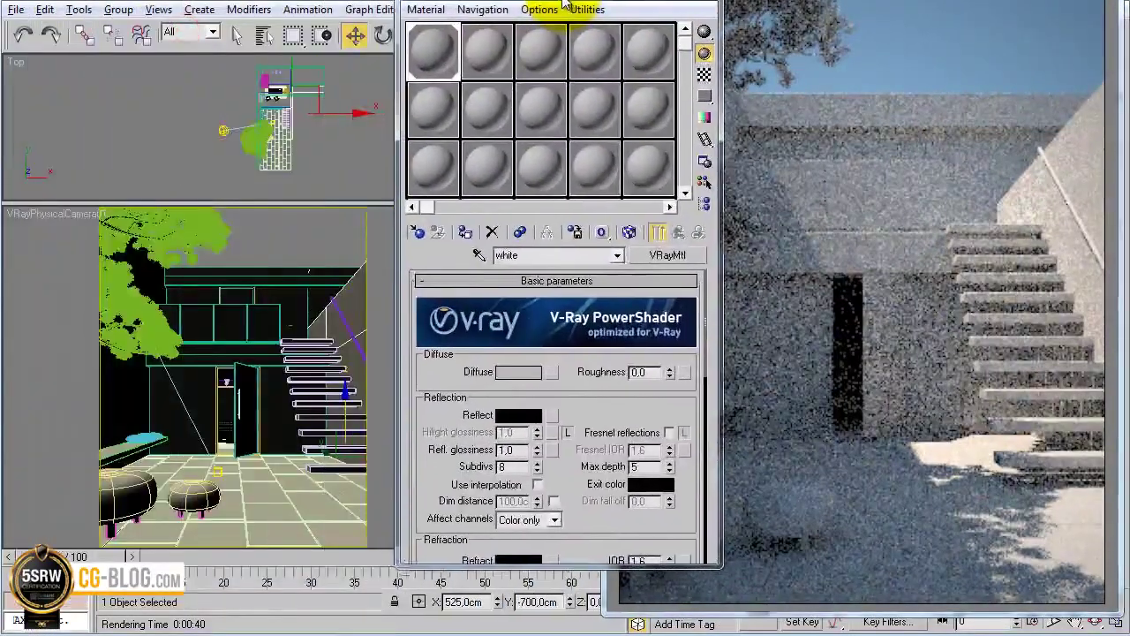
{"action": "left_click", "coordinate": [484, 51]}
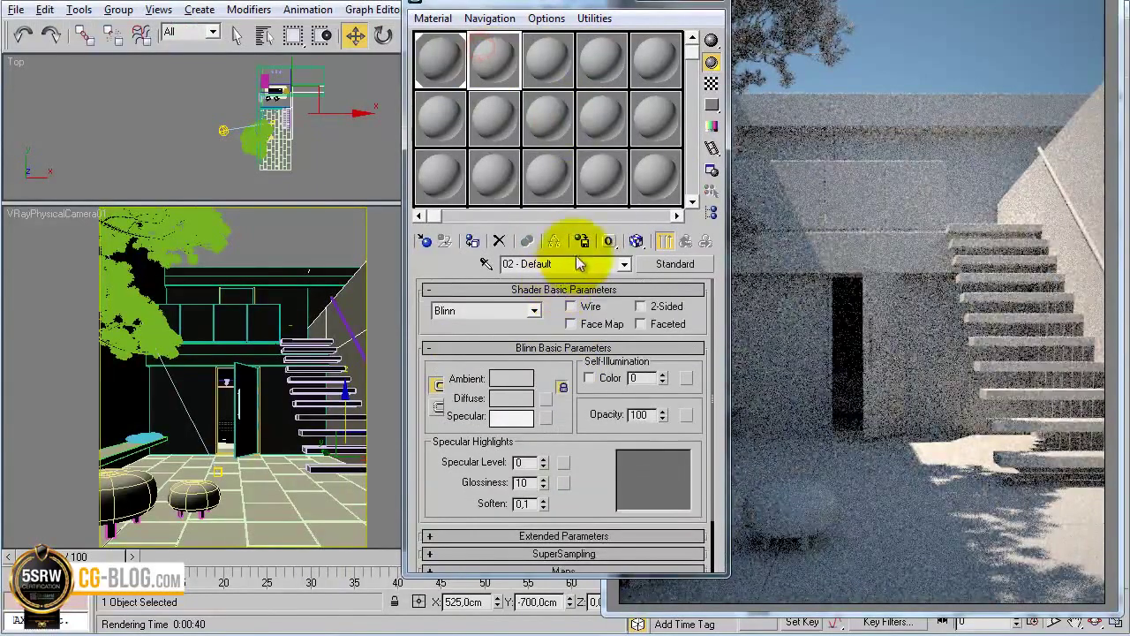
Select the target object in the camera view and start renaming the material 'glass'
{"action": "left_click", "coordinate": [267, 318]}
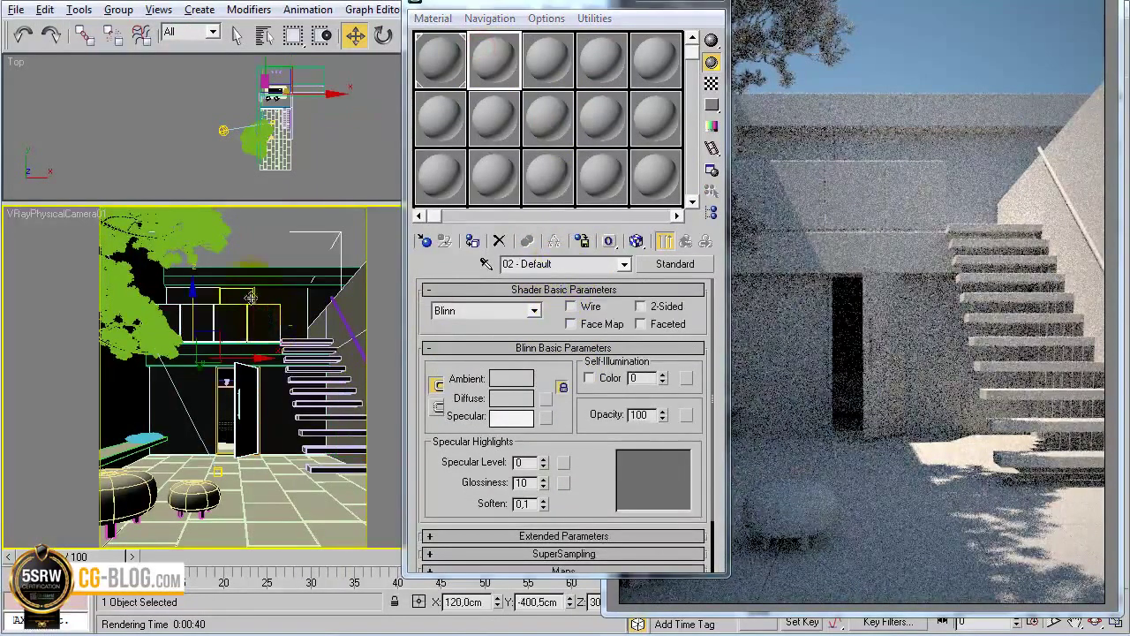
{"action": "left_click", "coordinate": [211, 283]}
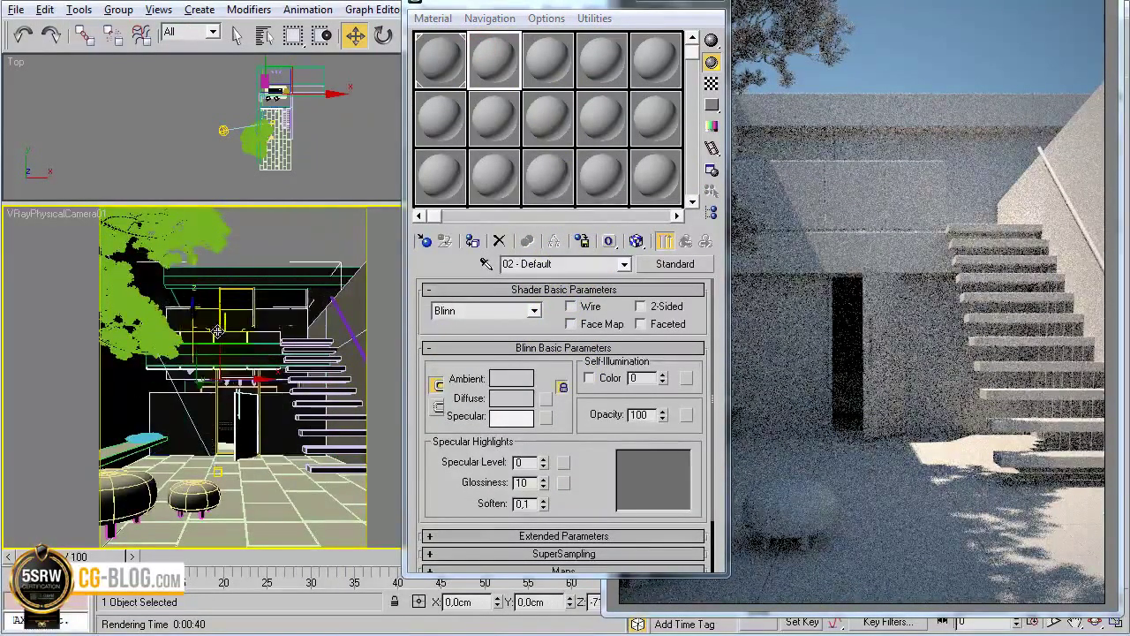
{"action": "left_click", "coordinate": [562, 263]}
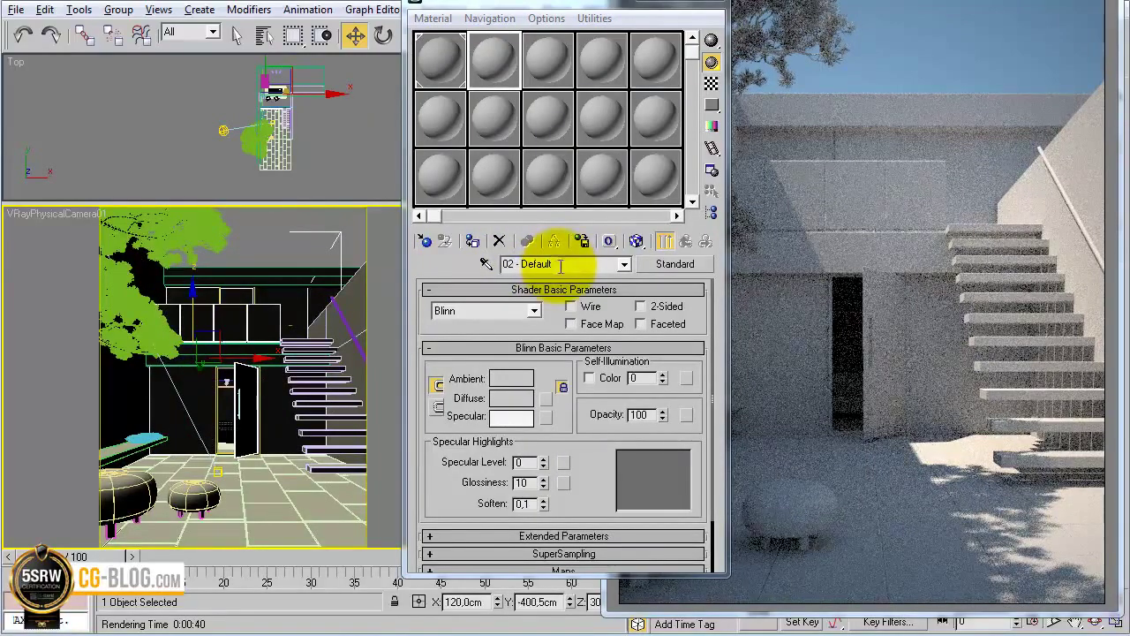
{"action": "double_click", "coordinate": [574, 261]}
{"action": "type", "text": "gl"}
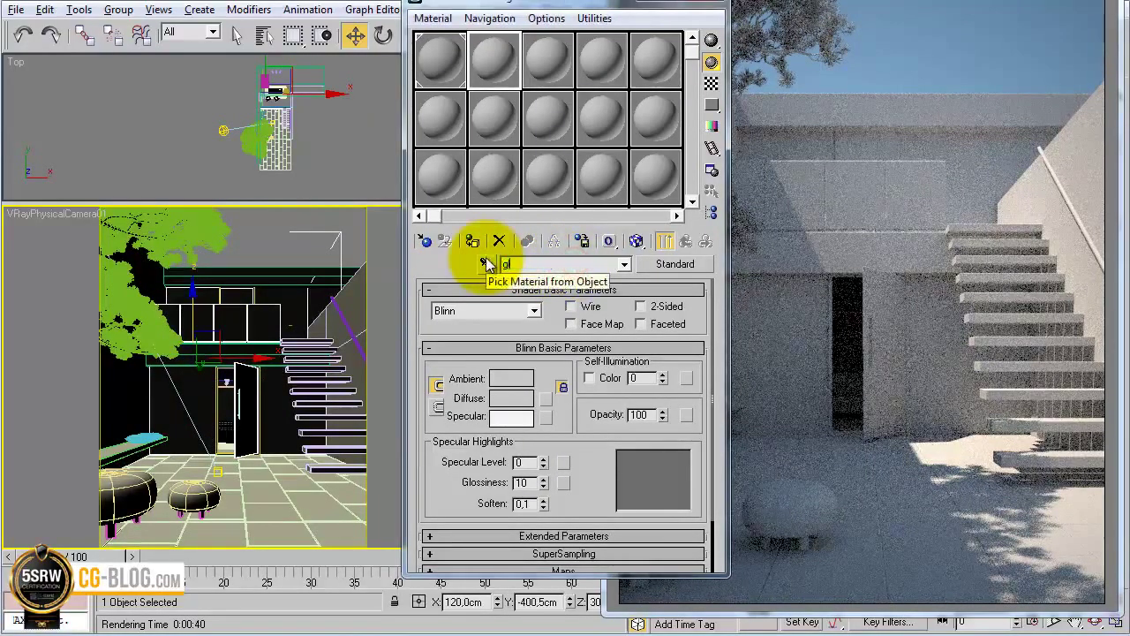
{"action": "type", "text": "as"}
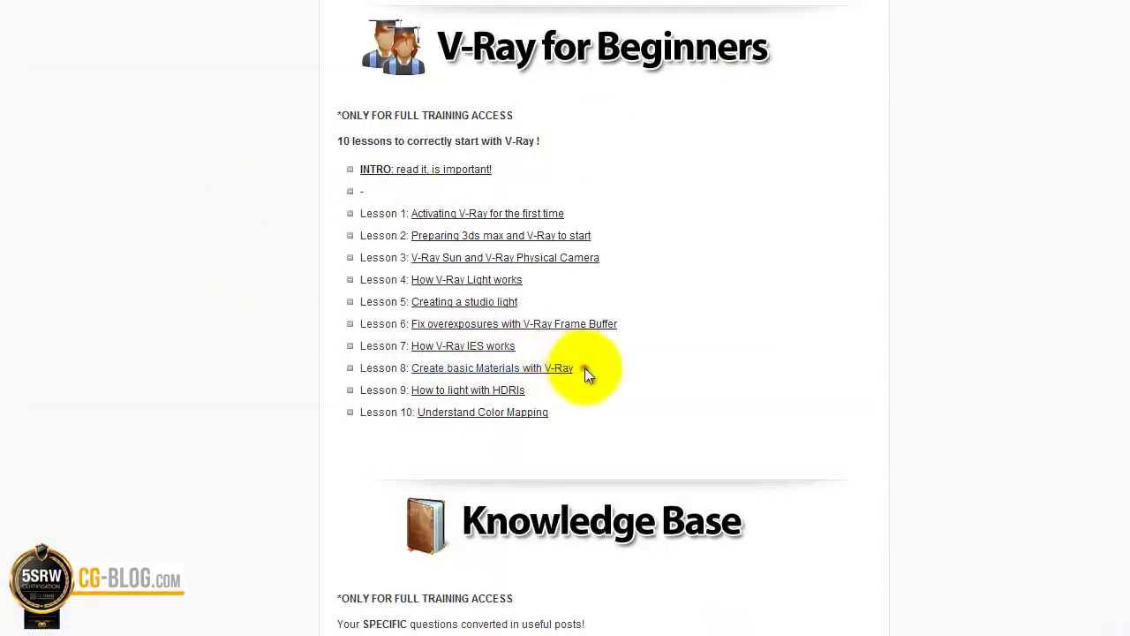
{"action": "left_click_drag", "start_coordinate": [585, 367], "coordinate": [412, 369]}
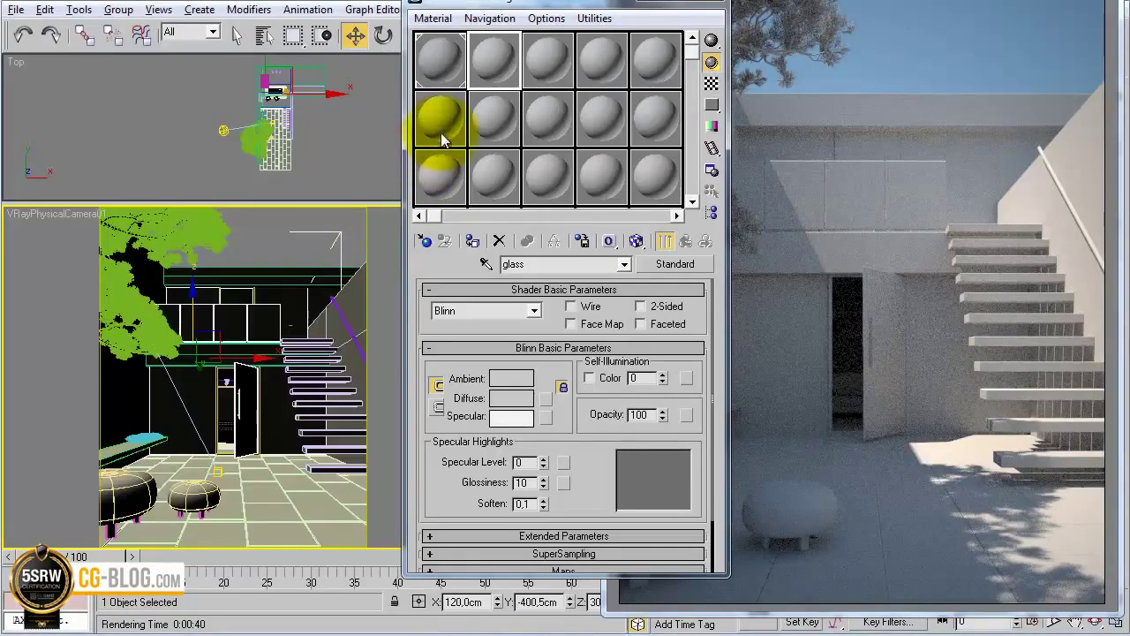
Convert the glass material to a VRayMtl with a black Diffuse colour
{"action": "left_click_drag", "start_coordinate": [530, 2], "coordinate": [421, 8]}
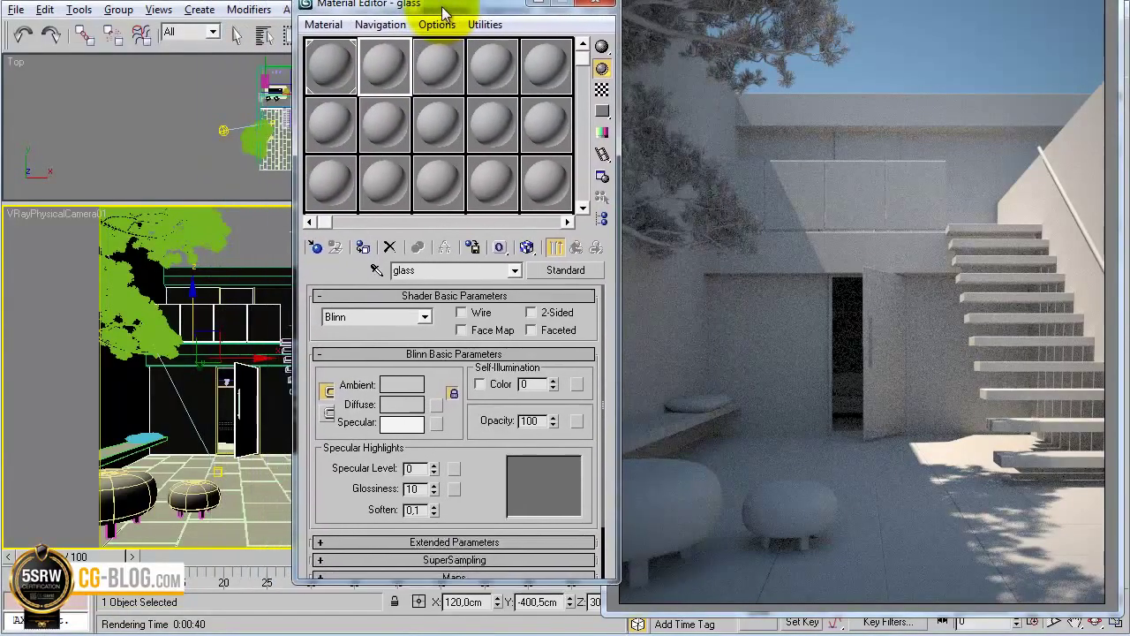
{"action": "left_click", "coordinate": [566, 270]}
{"action": "double_click", "coordinate": [401, 254]}
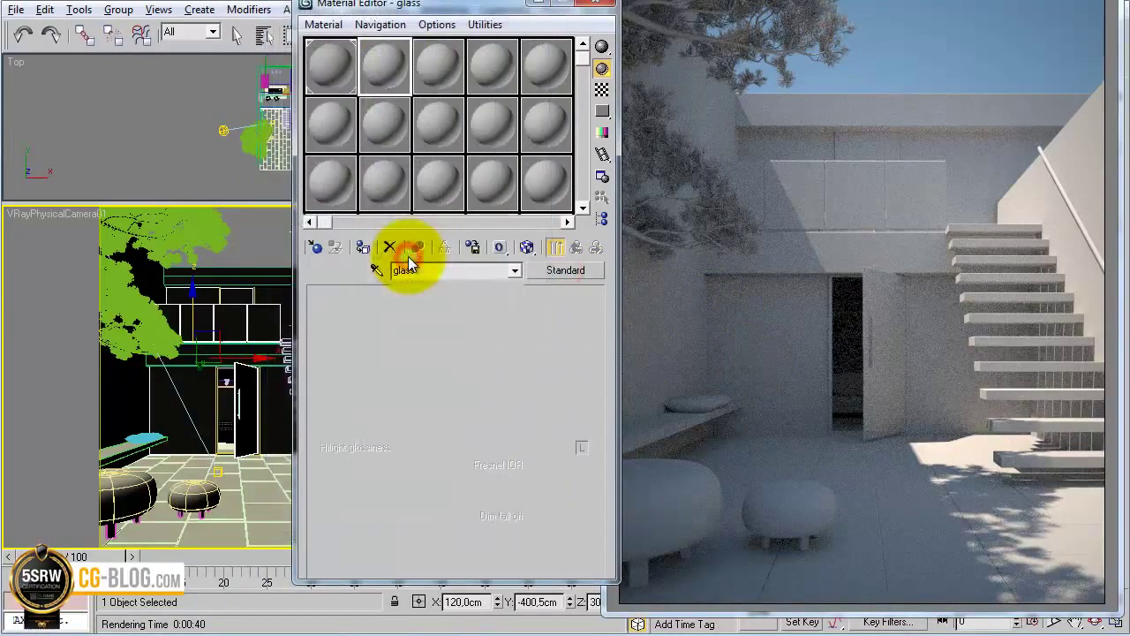
{"action": "left_click", "coordinate": [417, 388]}
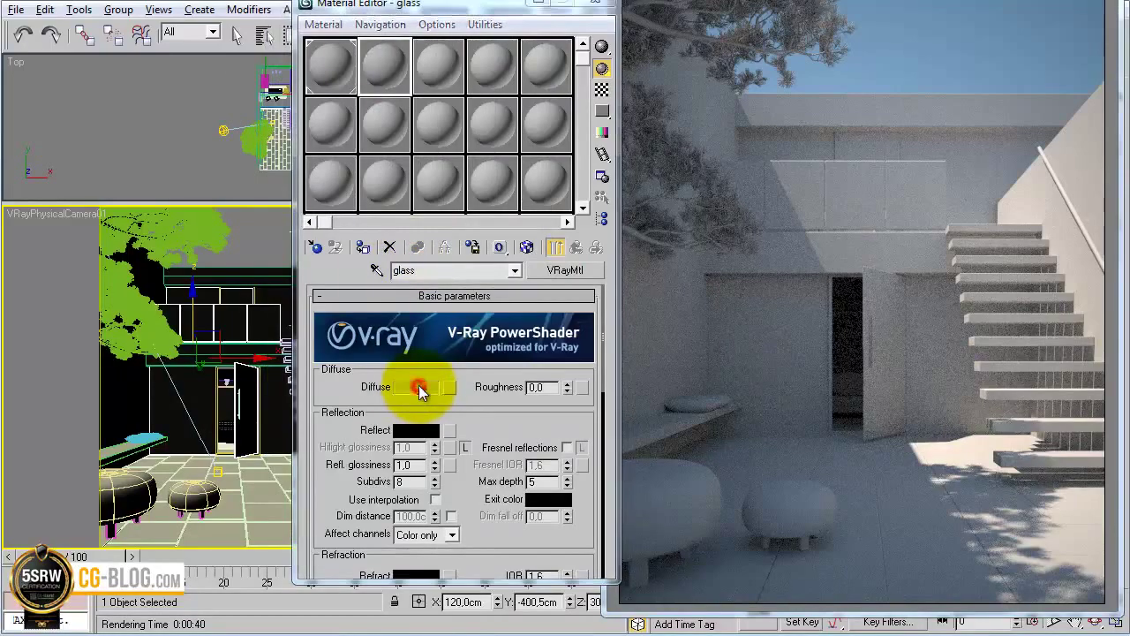
{"action": "left_click_drag", "start_coordinate": [455, 256], "coordinate": [455, 192]}
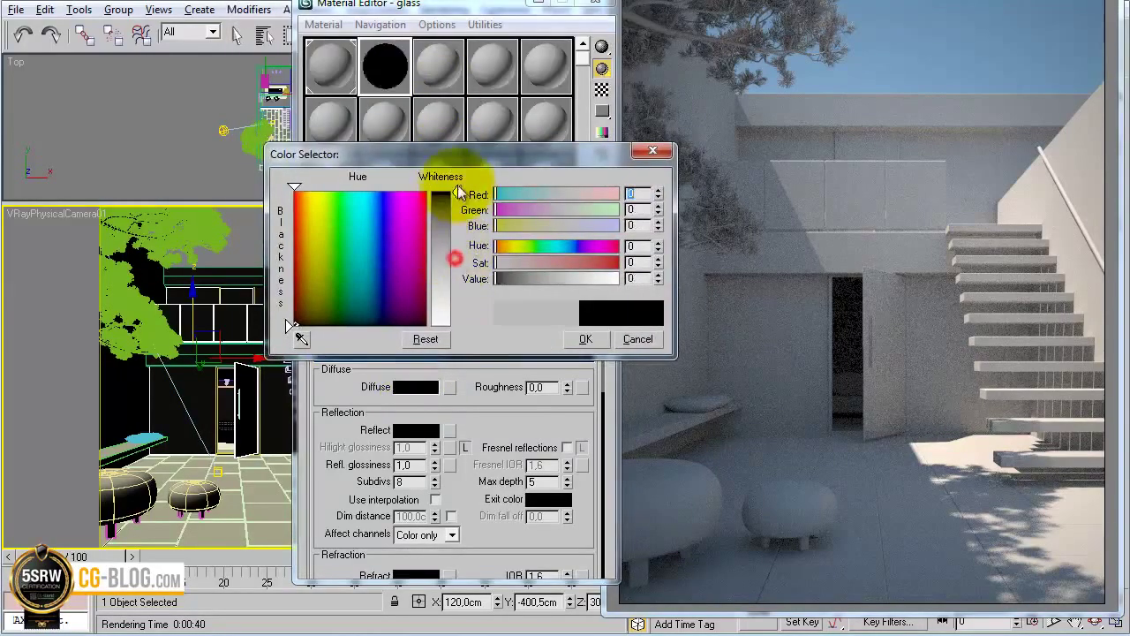
{"action": "left_click", "coordinate": [585, 339]}
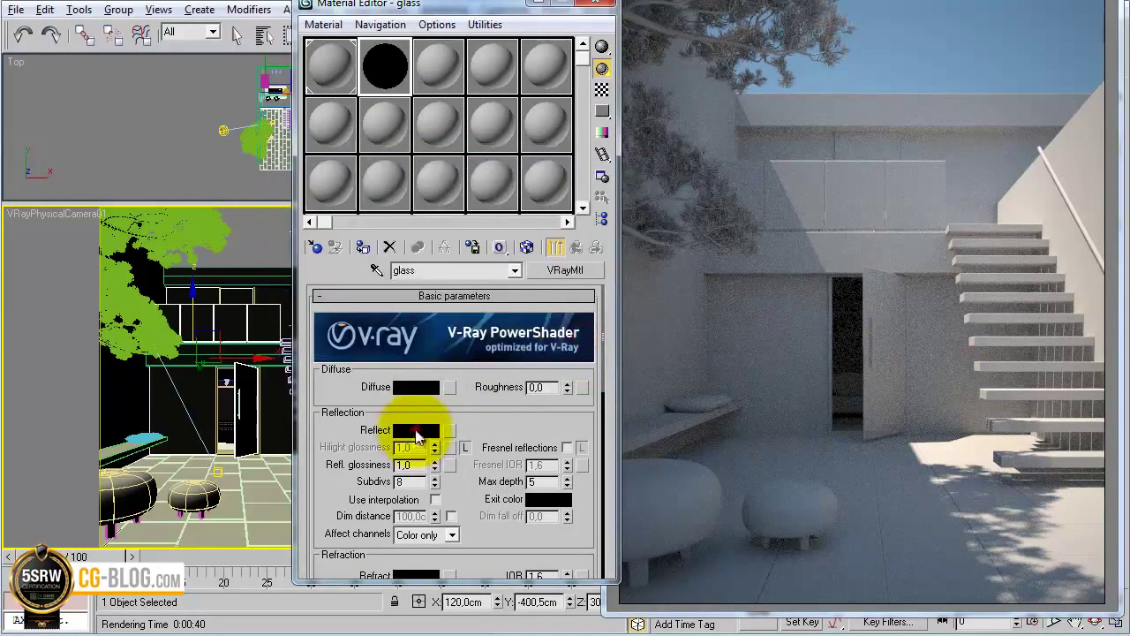
Set Reflect to light grey with Fresnel reflections on, and Refract to near white
{"action": "left_click", "coordinate": [415, 430]}
{"action": "mouse_move", "coordinate": [455, 193]}
{"action": "left_mouse_down"}
{"action": "mouse_move", "coordinate": [447, 215]}
{"action": "mouse_move", "coordinate": [461, 292]}
{"action": "left_mouse_up"}
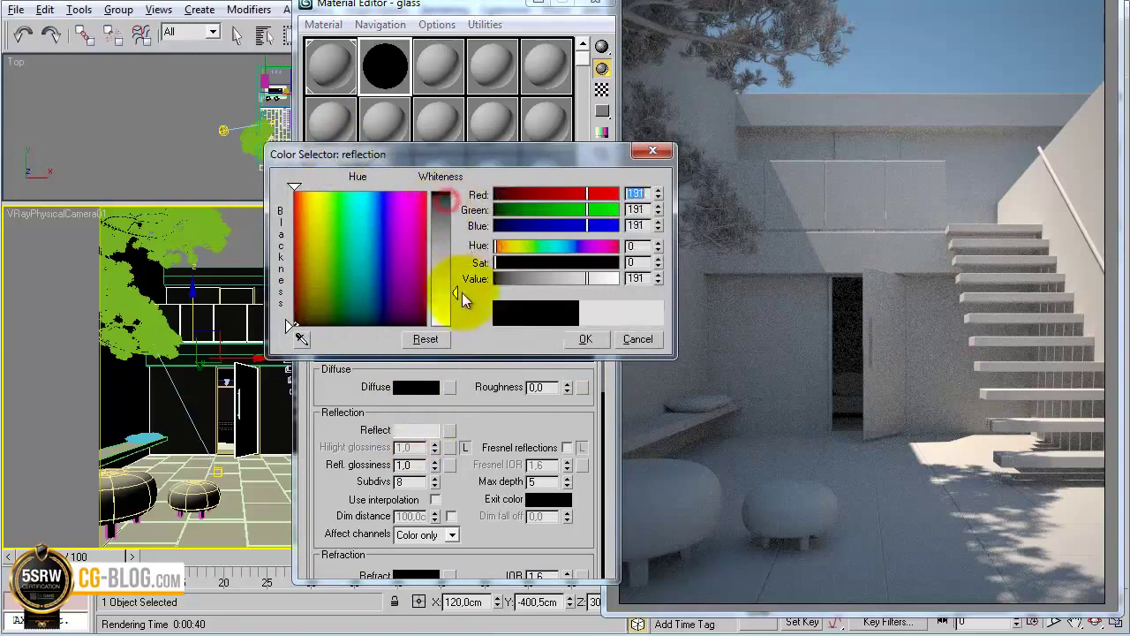
{"action": "left_click", "coordinate": [585, 339]}
{"action": "left_click", "coordinate": [567, 447]}
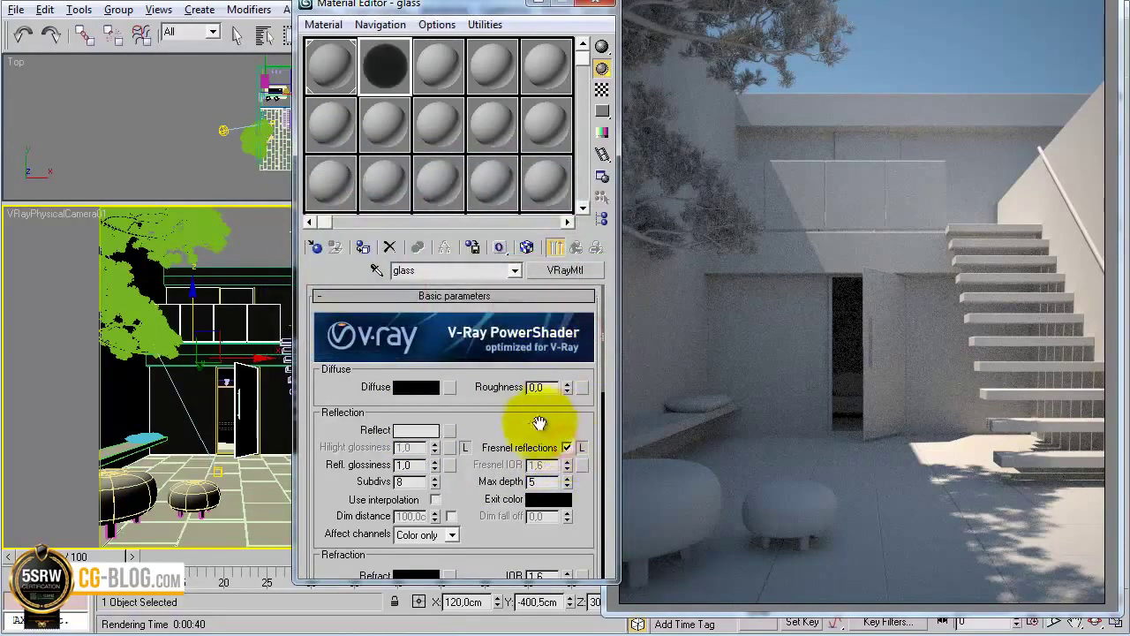
{"action": "left_click_drag", "start_coordinate": [500, 421], "coordinate": [487, 302]}
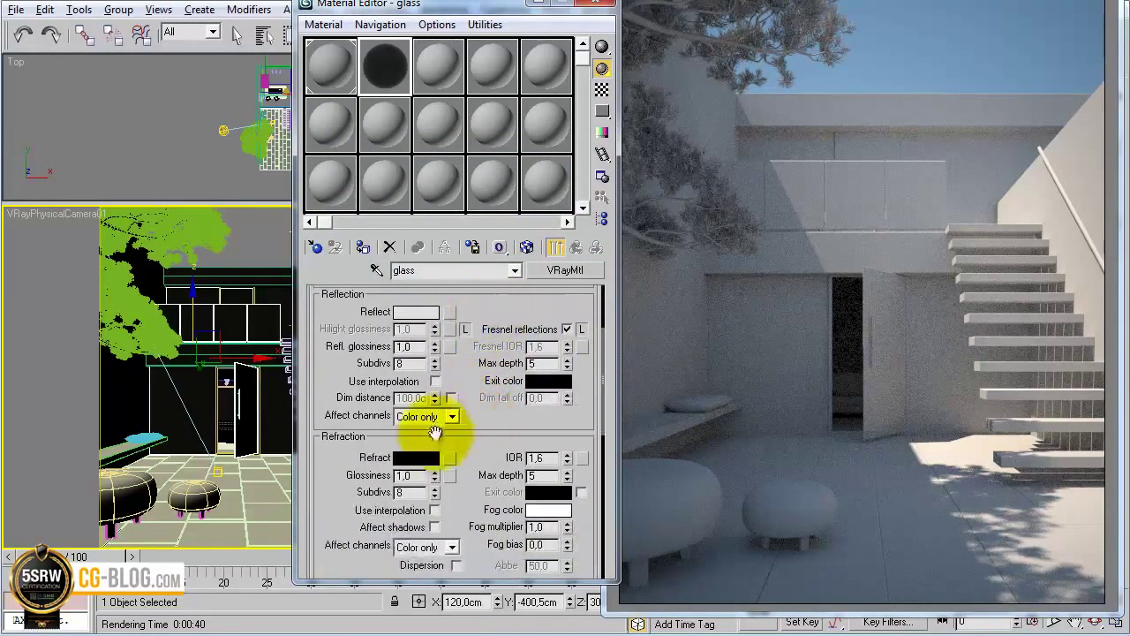
{"action": "left_click", "coordinate": [422, 459]}
{"action": "left_click_drag", "start_coordinate": [458, 194], "coordinate": [454, 316]}
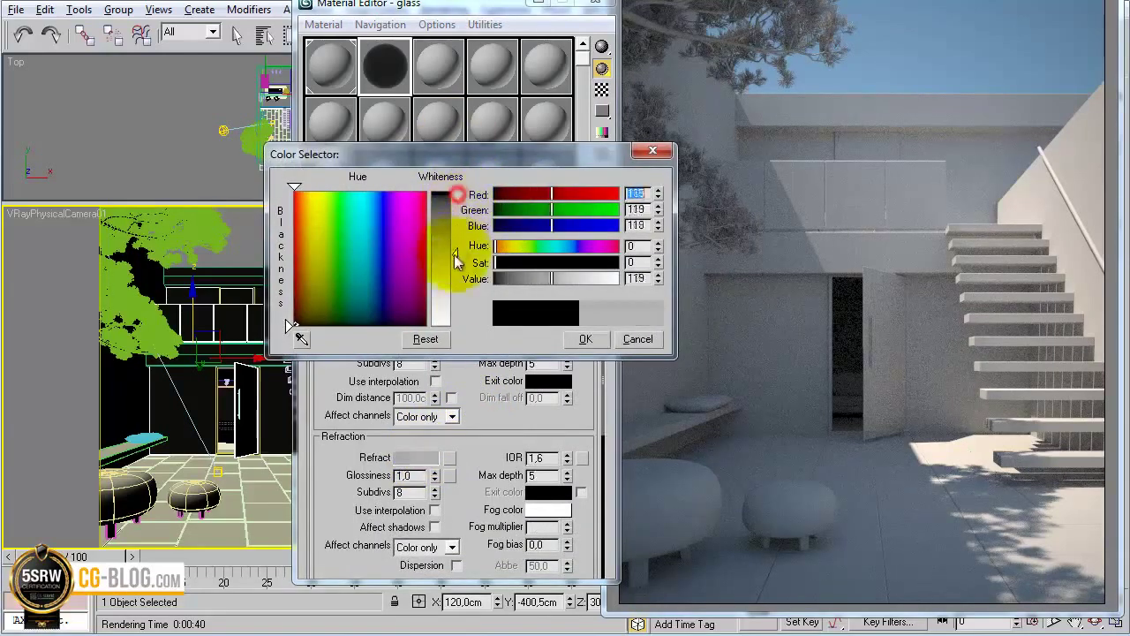
{"action": "left_click", "coordinate": [586, 342]}
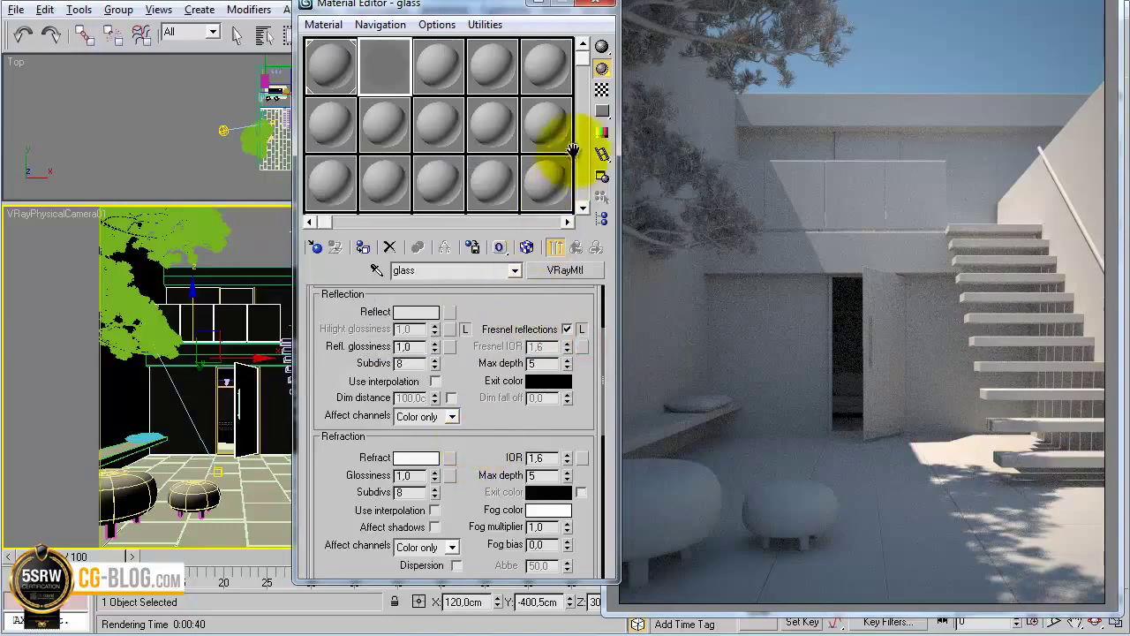
Show the checker backdrop, enable Affect shadows, and assign glass to the selected object
{"action": "left_click", "coordinate": [601, 91]}
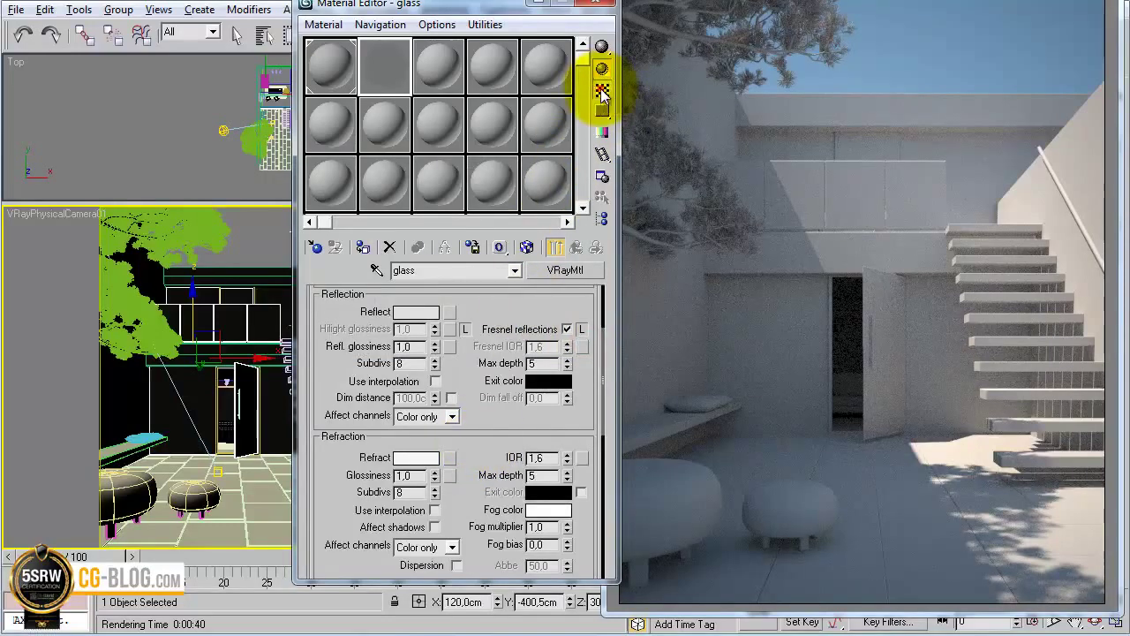
{"action": "mouse_move", "coordinate": [336, 73]}
{"action": "left_mouse_down"}
{"action": "mouse_move", "coordinate": [403, 89]}
{"action": "mouse_move", "coordinate": [385, 96]}
{"action": "left_mouse_up"}
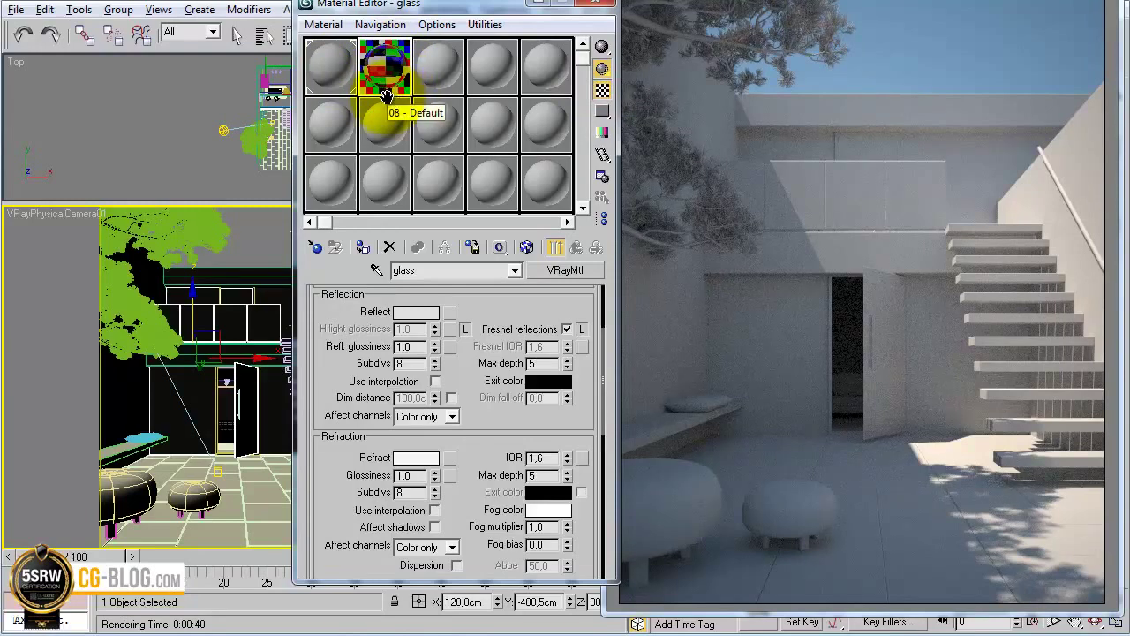
{"action": "left_click_drag", "start_coordinate": [385, 95], "coordinate": [388, 97]}
{"action": "left_click_drag", "start_coordinate": [479, 449], "coordinate": [488, 338]}
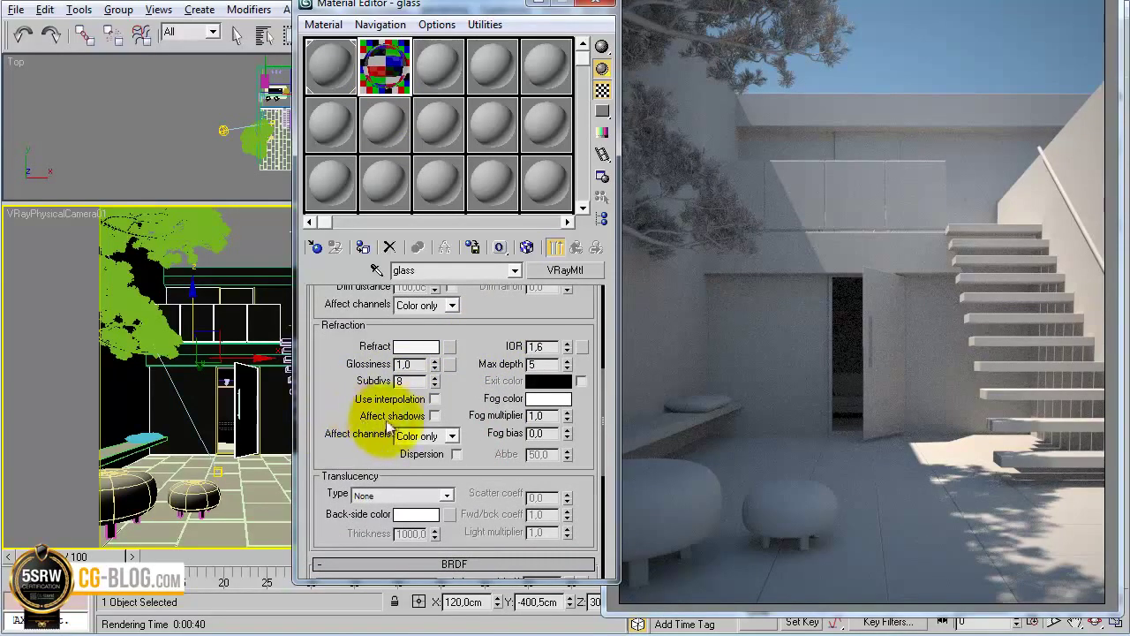
{"action": "left_click", "coordinate": [435, 417]}
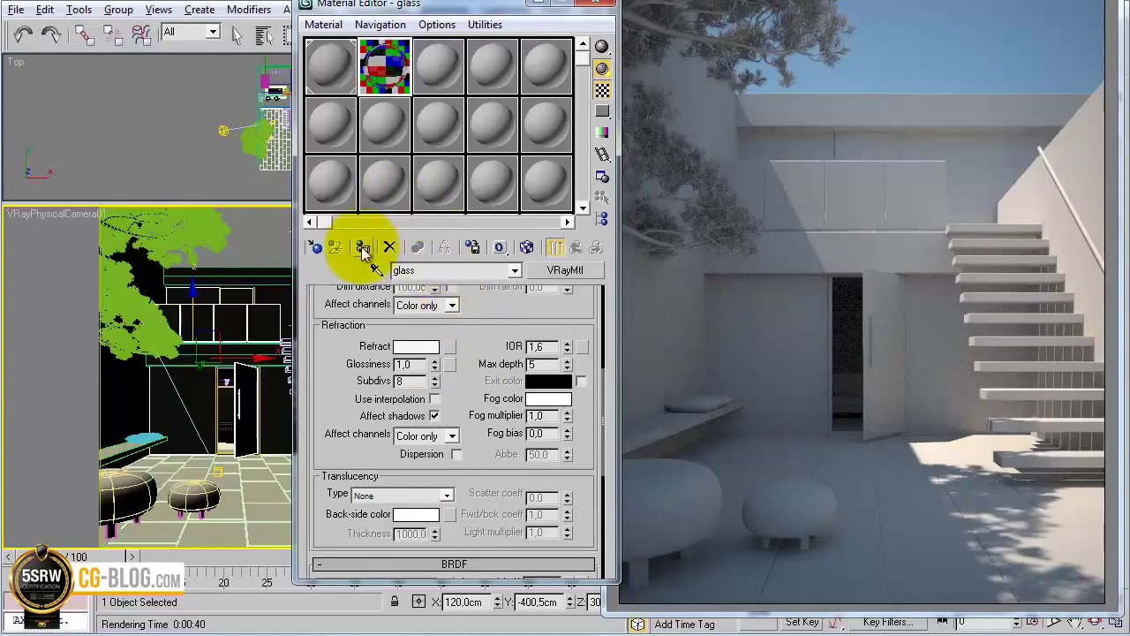
{"action": "left_click", "coordinate": [364, 249]}
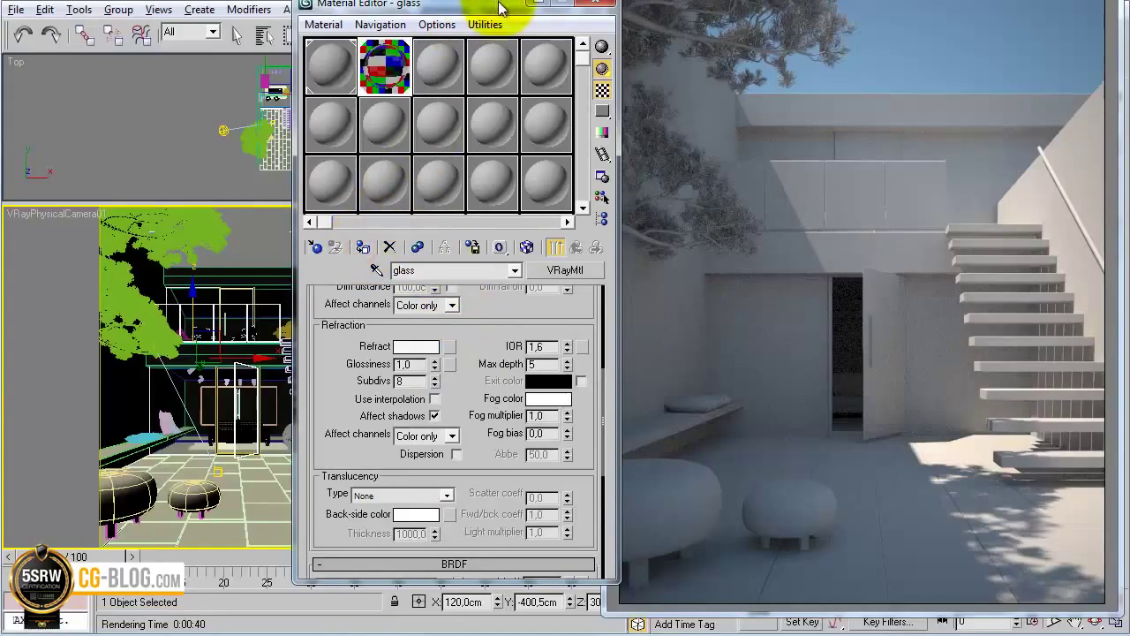
{"action": "left_click_drag", "start_coordinate": [492, 7], "coordinate": [324, 5]}
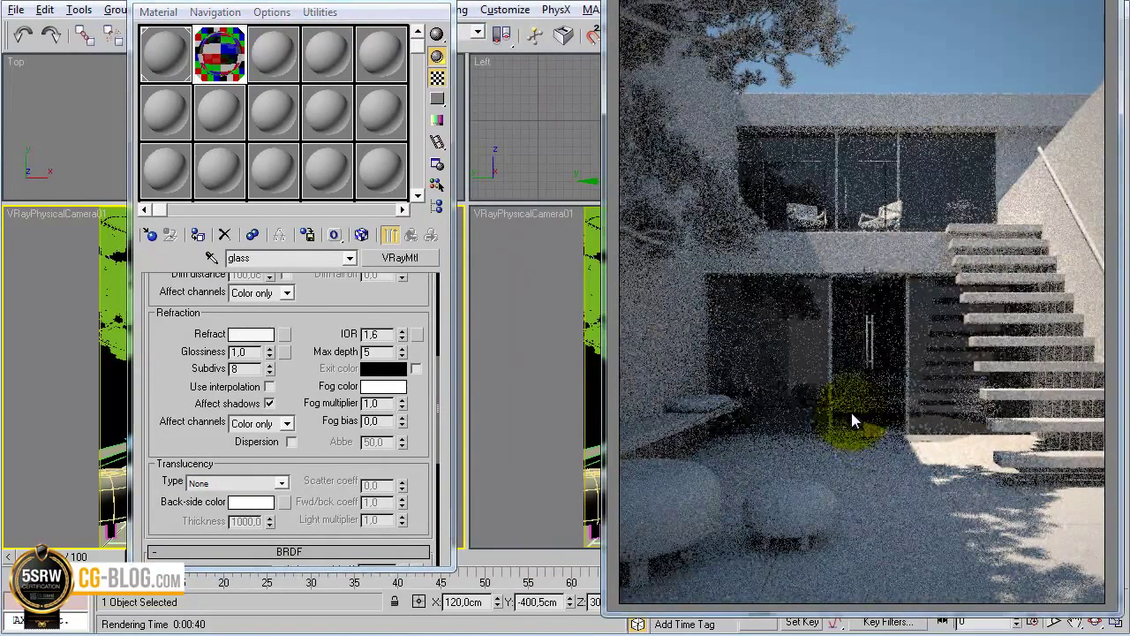
Draw a render region around the glass facade so only that area refines
{"action": "right_click", "coordinate": [849, 412]}
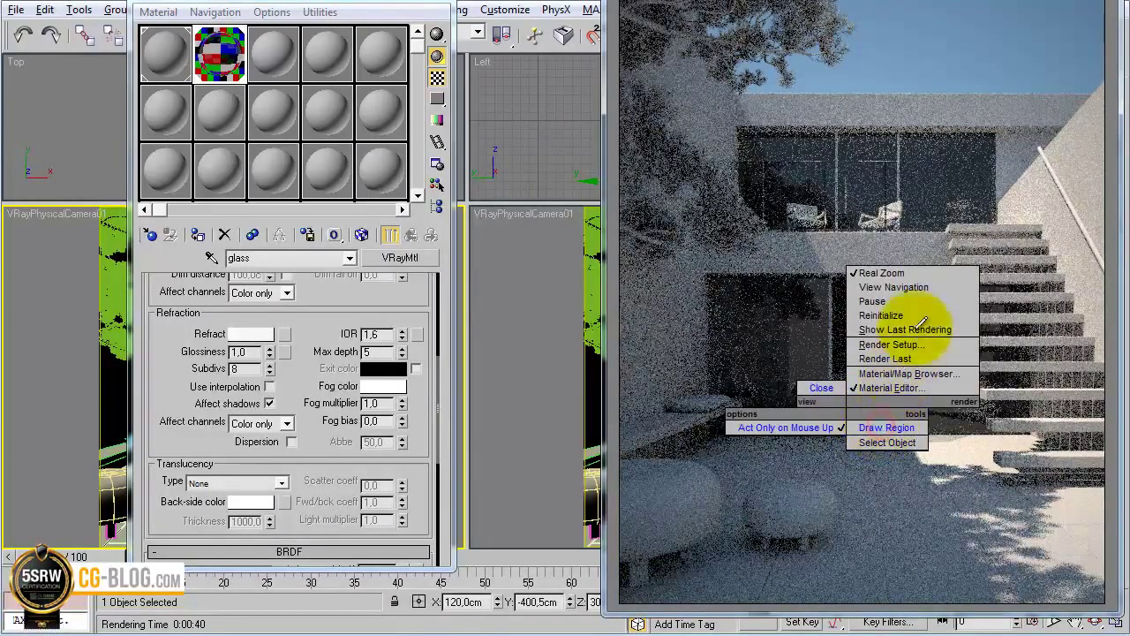
{"action": "left_click", "coordinate": [890, 427]}
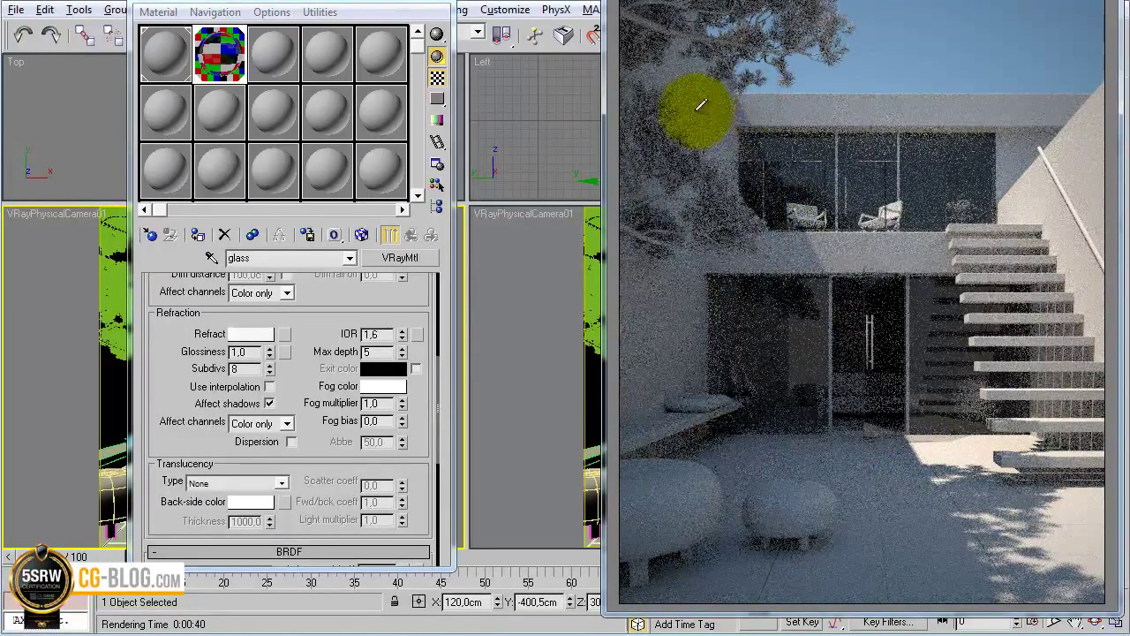
{"action": "mouse_move", "coordinate": [694, 111]}
{"action": "left_mouse_down"}
{"action": "mouse_move", "coordinate": [841, 236]}
{"action": "mouse_move", "coordinate": [1015, 439]}
{"action": "left_mouse_up"}
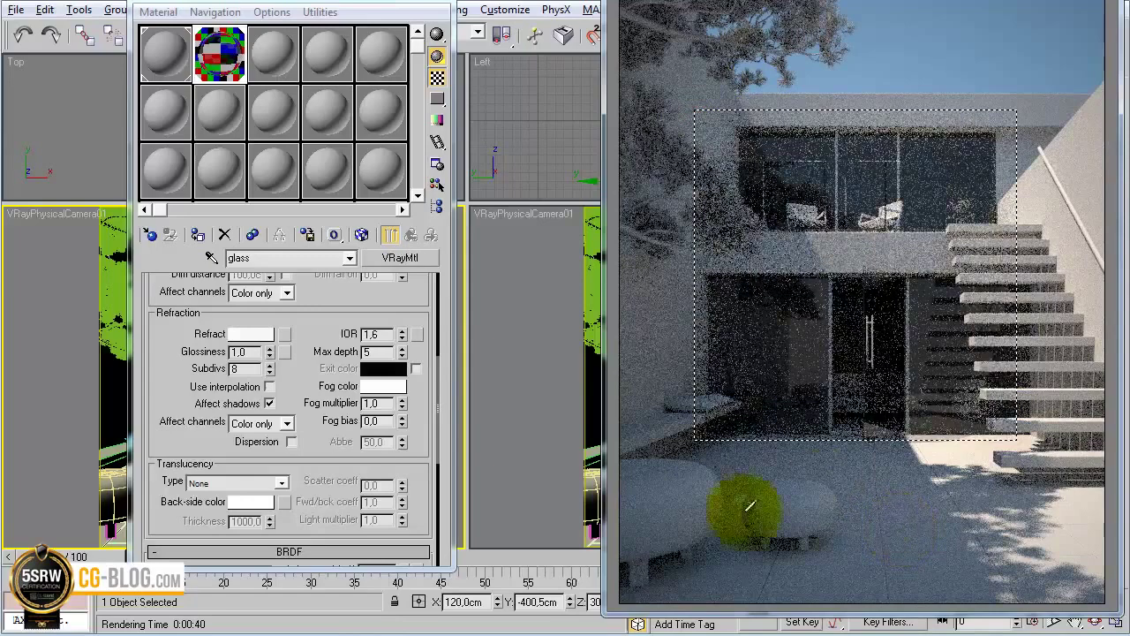
Set the glass material's Reflect colour to pure white
{"action": "scroll", "coordinate": [327, 341], "scroll_direction": "up", "scroll_amount": 5}
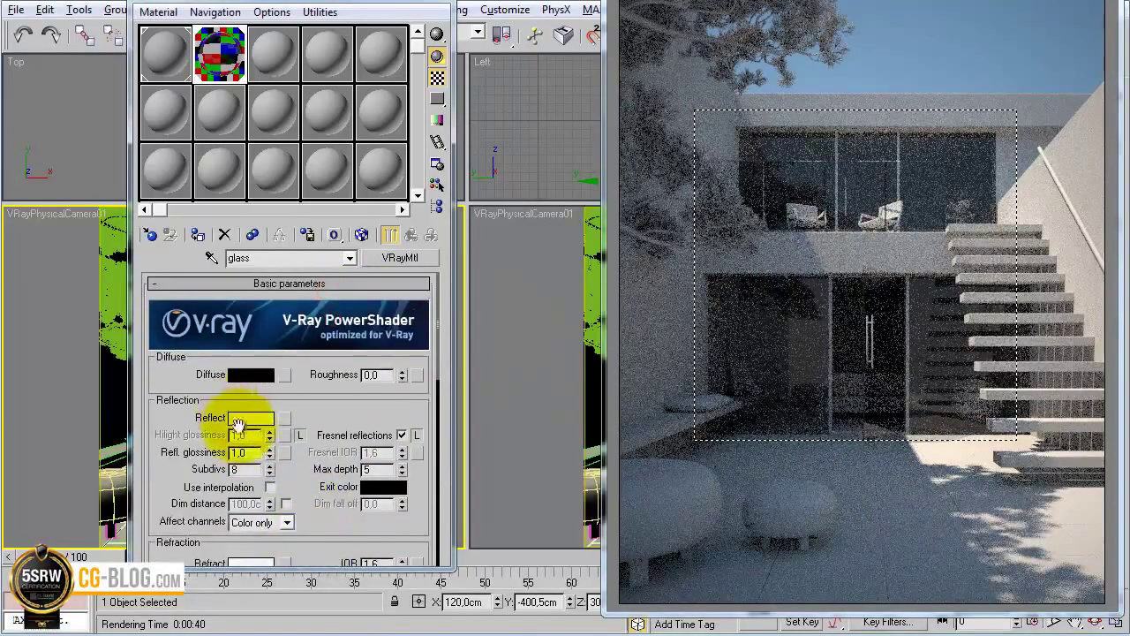
{"action": "left_click", "coordinate": [251, 418]}
{"action": "left_click_drag", "start_coordinate": [454, 294], "coordinate": [542, 327]}
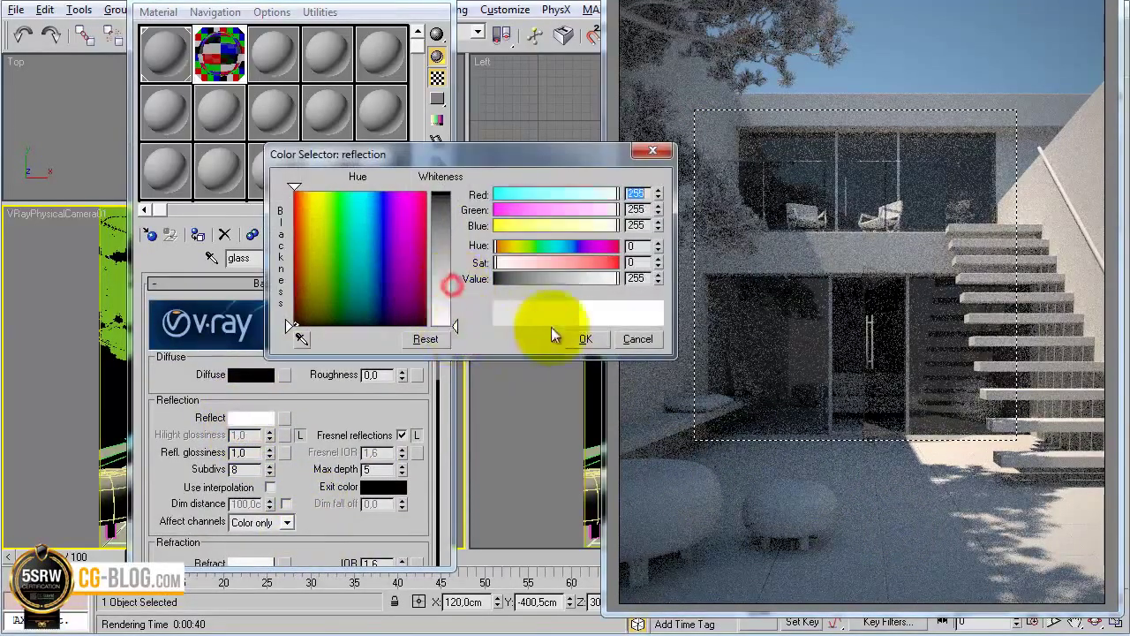
{"action": "left_click", "coordinate": [586, 339]}
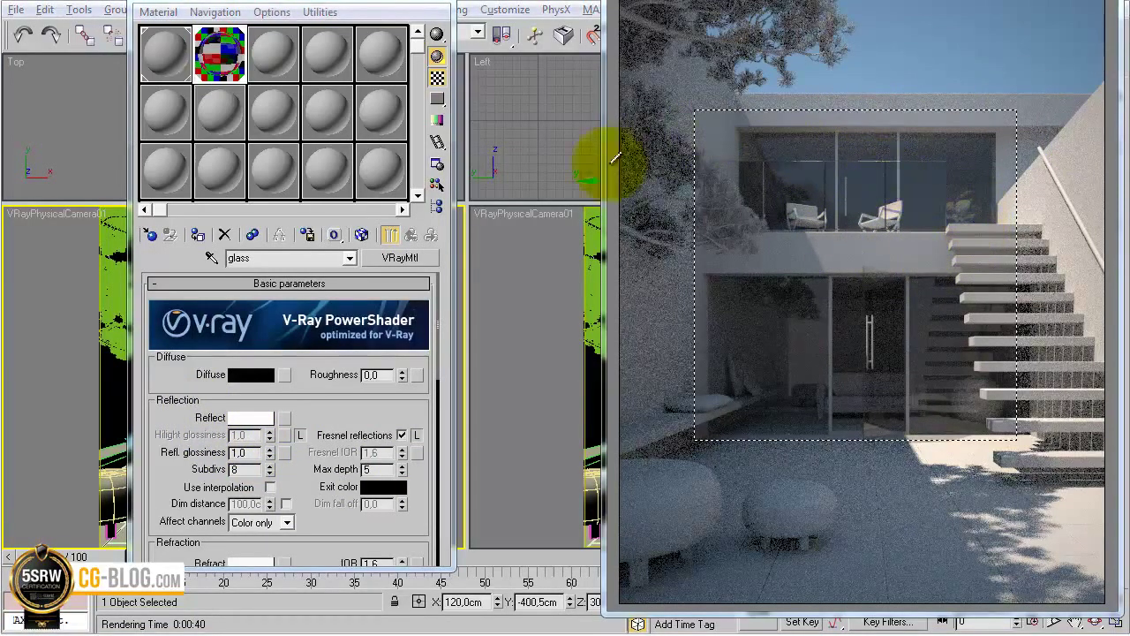
Unlock Fresnel IOR, set it to 2,5, and redraw the render region around the stool
{"action": "left_click_drag", "start_coordinate": [318, 412], "coordinate": [325, 403]}
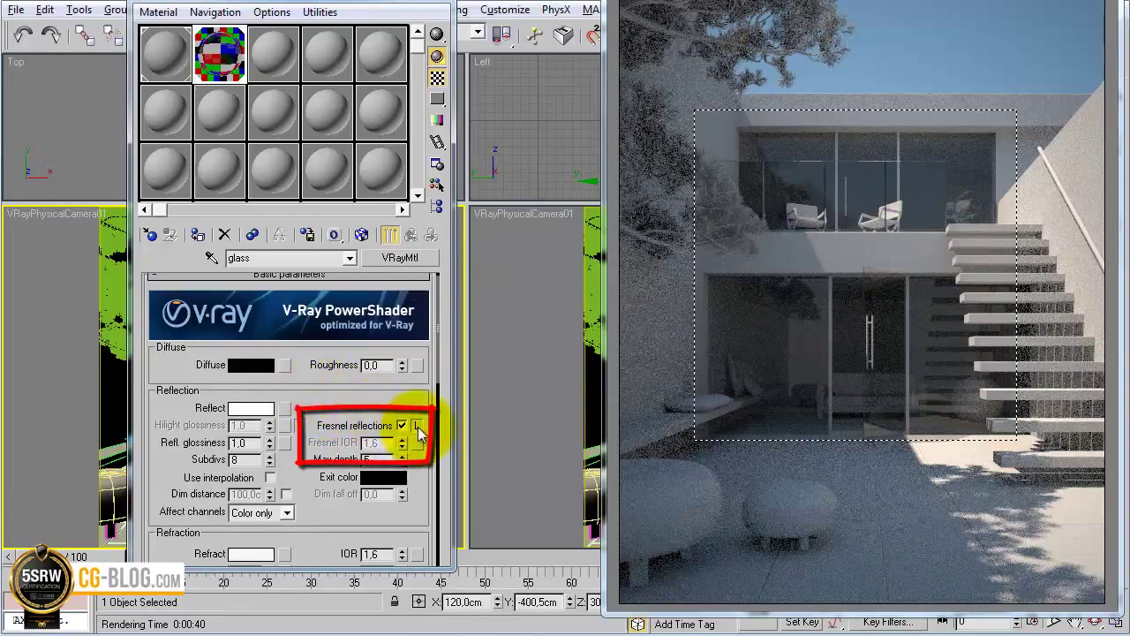
{"action": "left_click", "coordinate": [419, 428]}
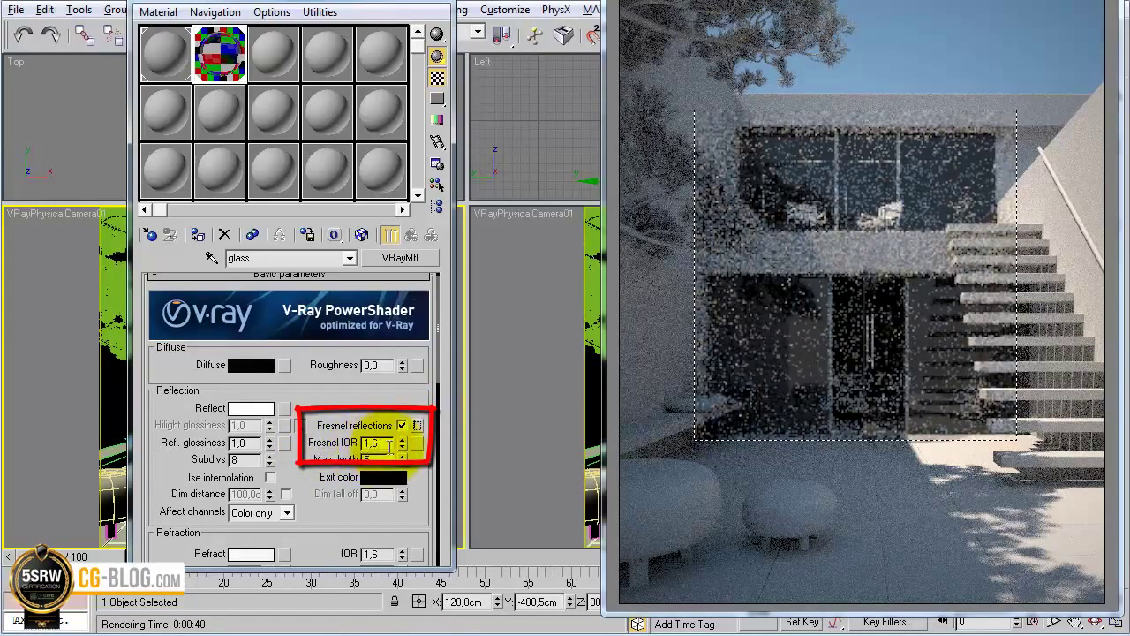
{"action": "double_click", "coordinate": [379, 442]}
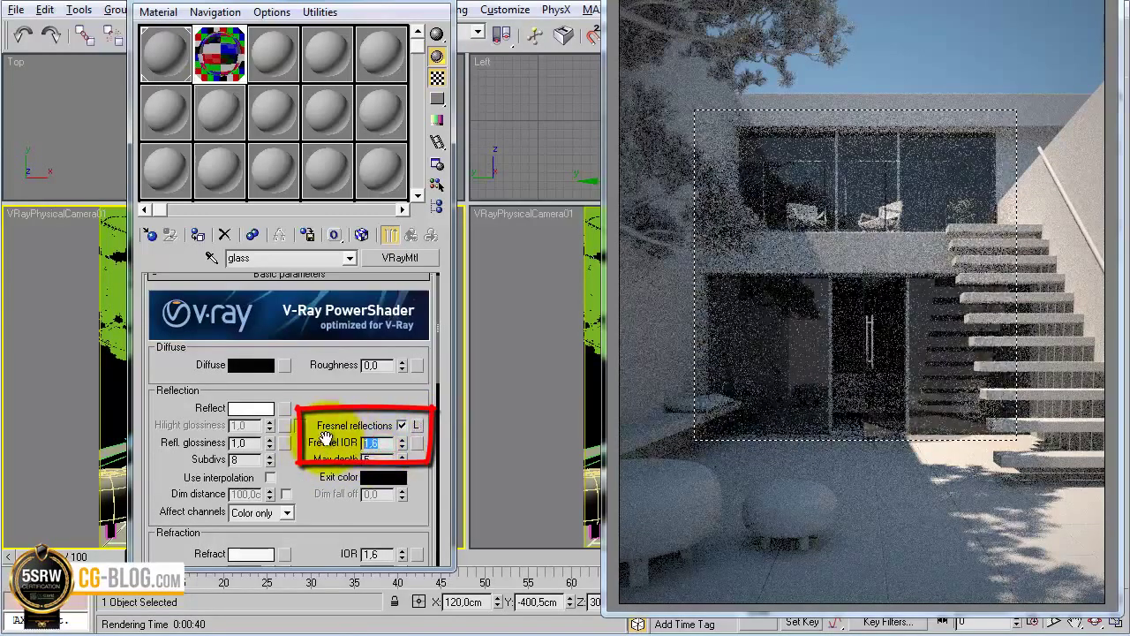
{"action": "type", "text": "3,0"}
{"action": "key", "text": "Tab"}
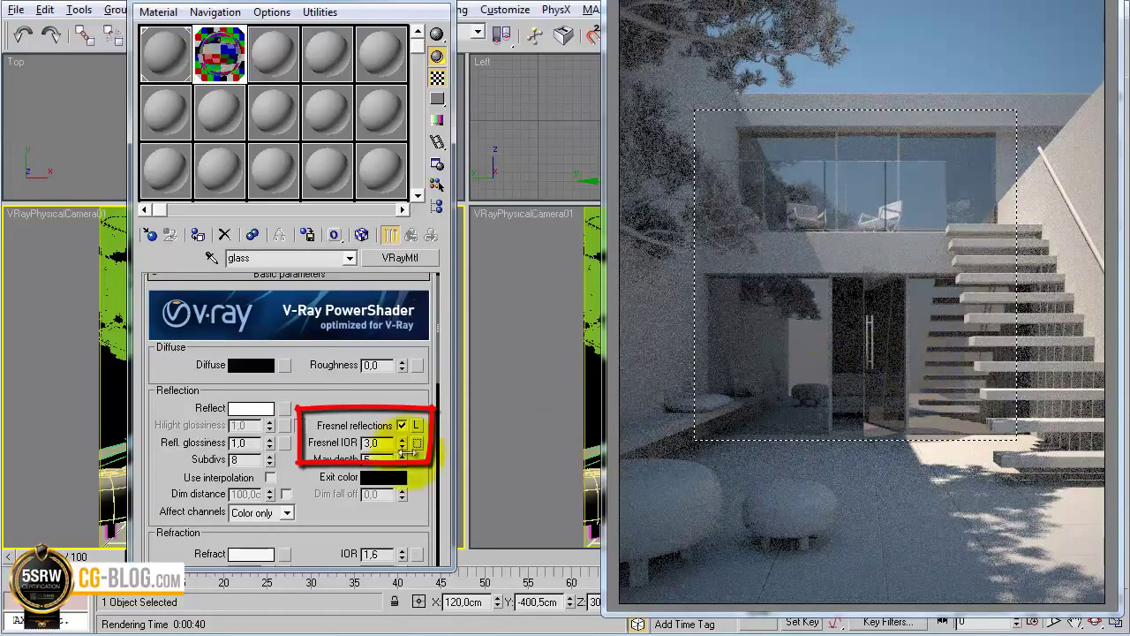
{"action": "double_click", "coordinate": [375, 442]}
{"action": "type", "text": "2,5"}
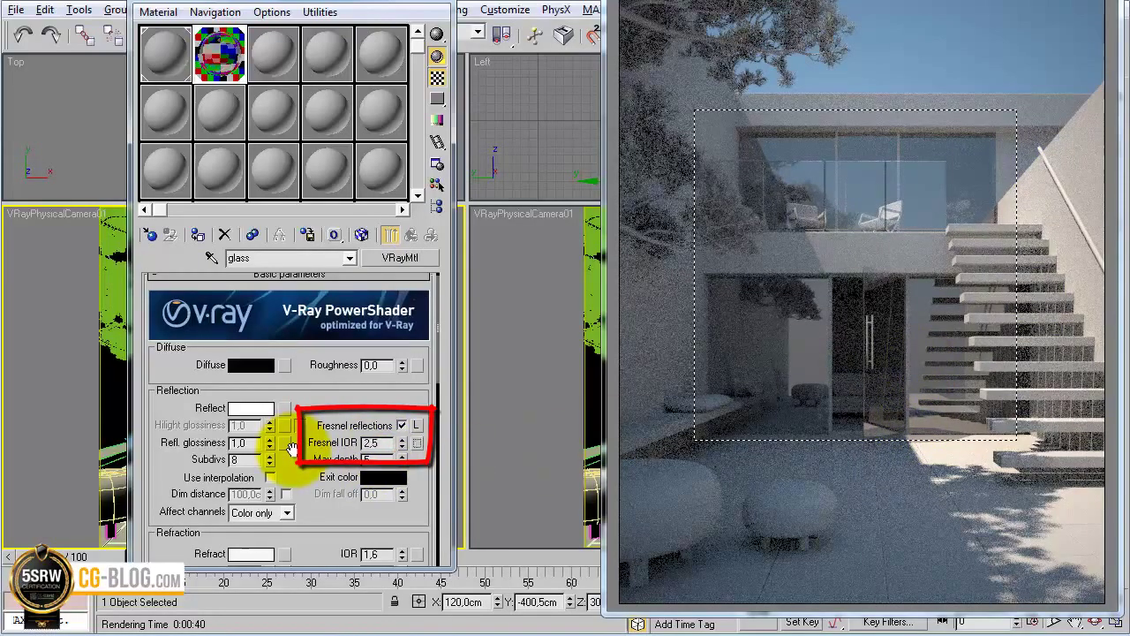
{"action": "key", "text": "Return"}
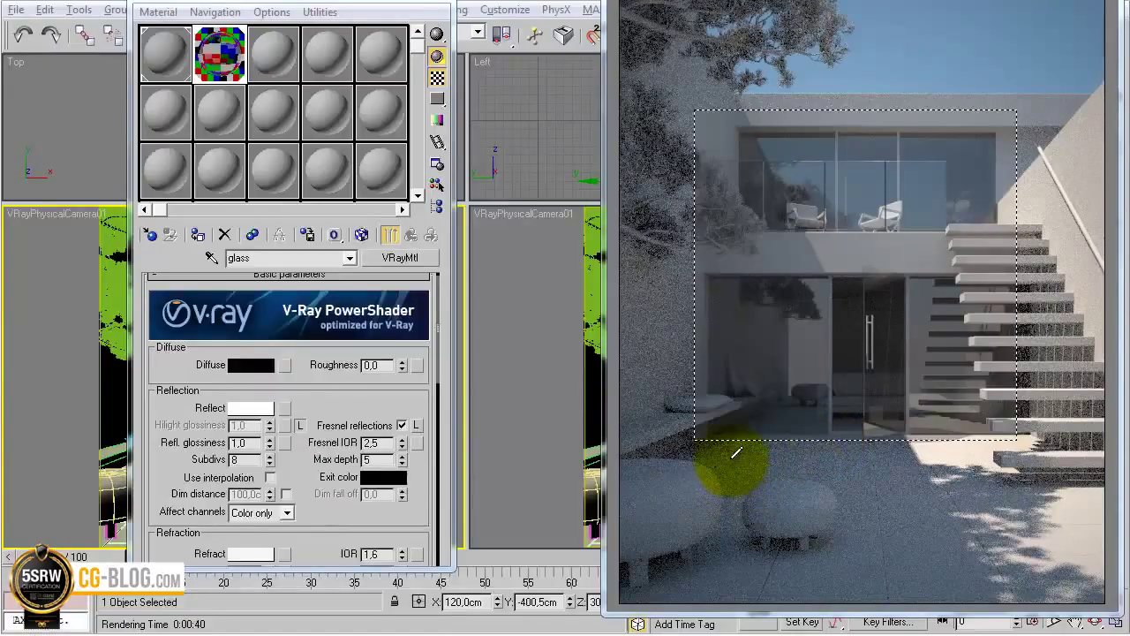
{"action": "left_click_drag", "start_coordinate": [723, 452], "coordinate": [861, 556]}
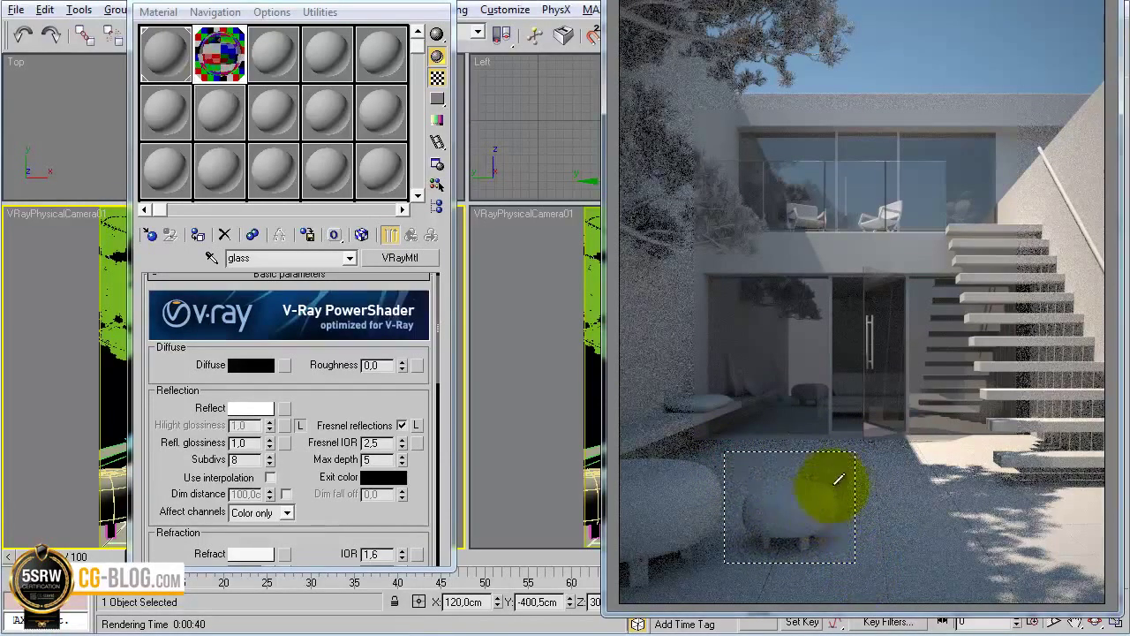
Turn an unused slot into a VRayMtl and name it 'fabric', fixing the typo
{"action": "left_click", "coordinate": [291, 48]}
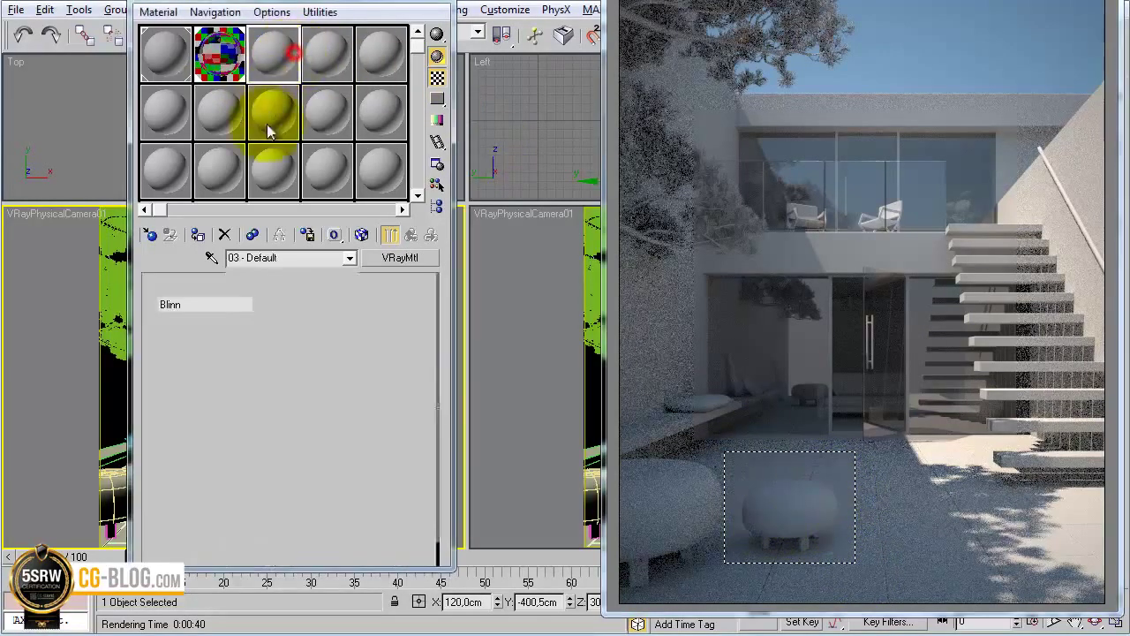
{"action": "left_click", "coordinate": [285, 256]}
{"action": "type", "text": "fabbric"}
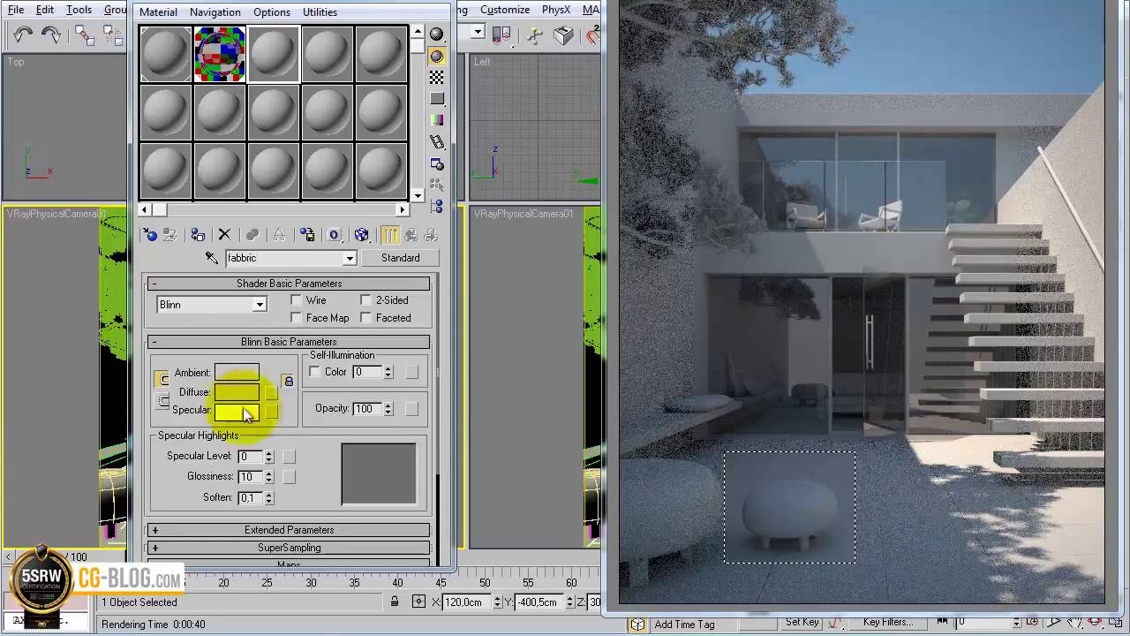
{"action": "left_click", "coordinate": [800, 499]}
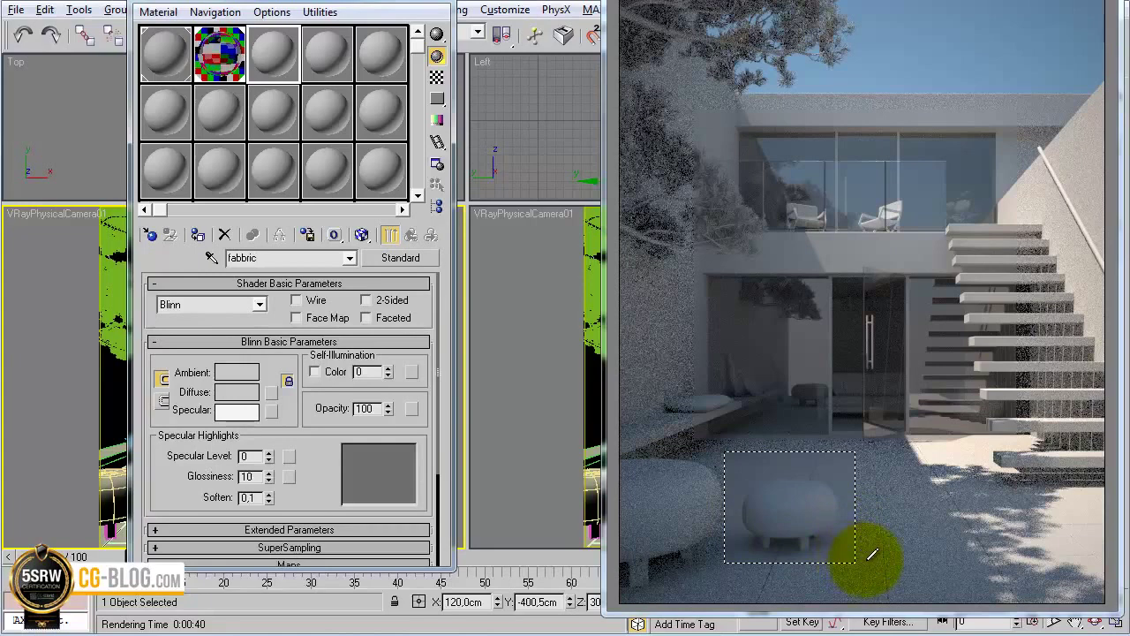
{"action": "left_click", "coordinate": [407, 263]}
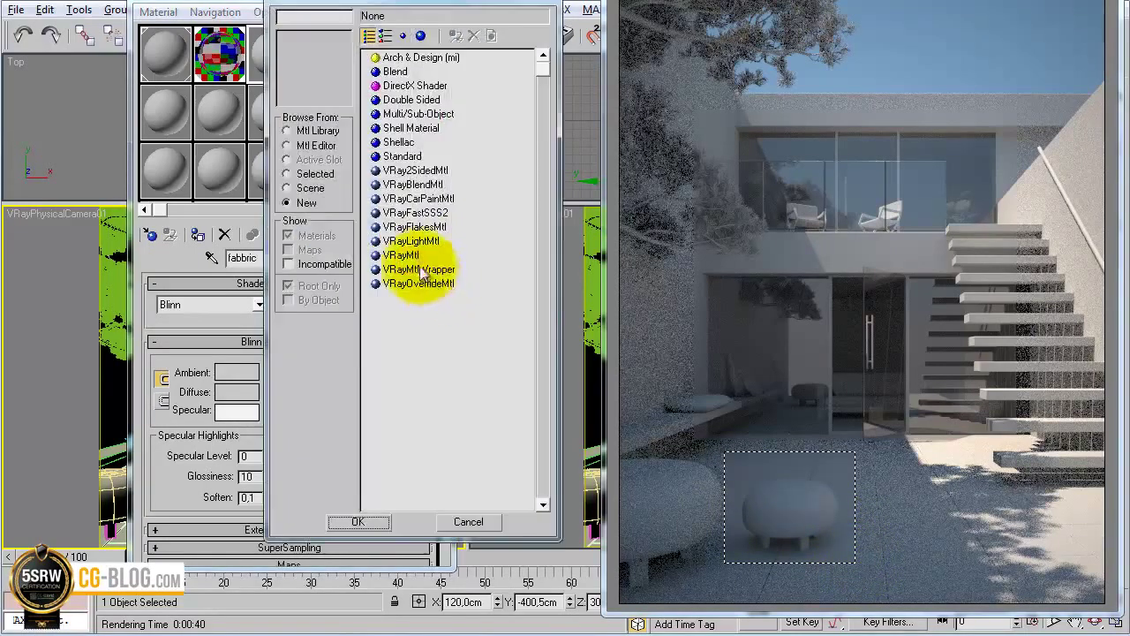
{"action": "double_click", "coordinate": [409, 256]}
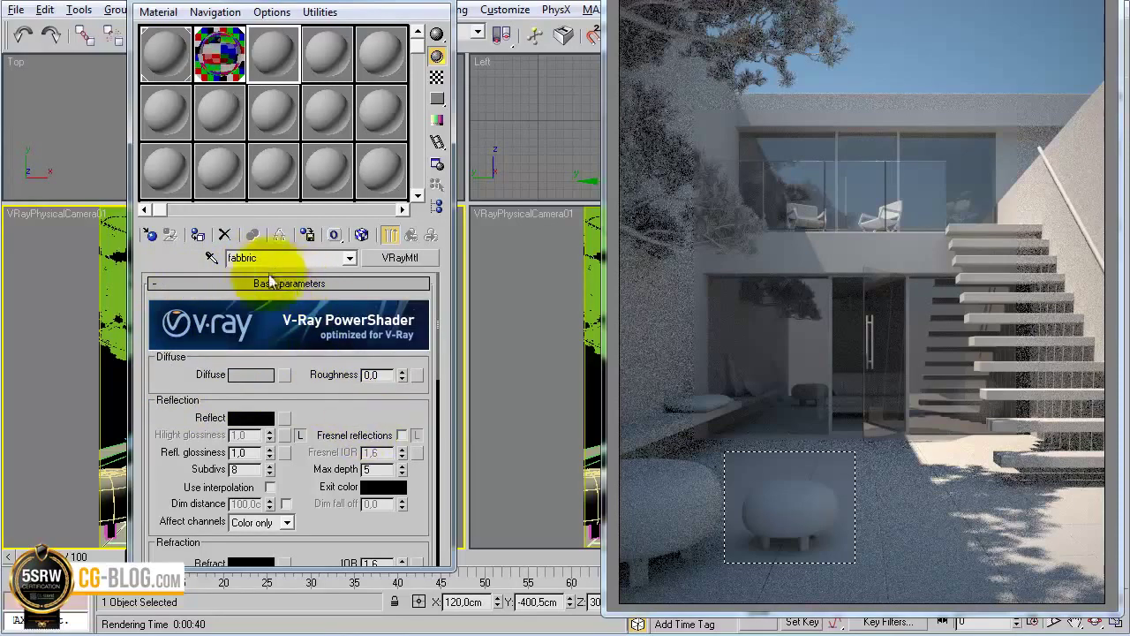
{"action": "double_click", "coordinate": [247, 257]}
{"action": "type", "text": "fabric"}
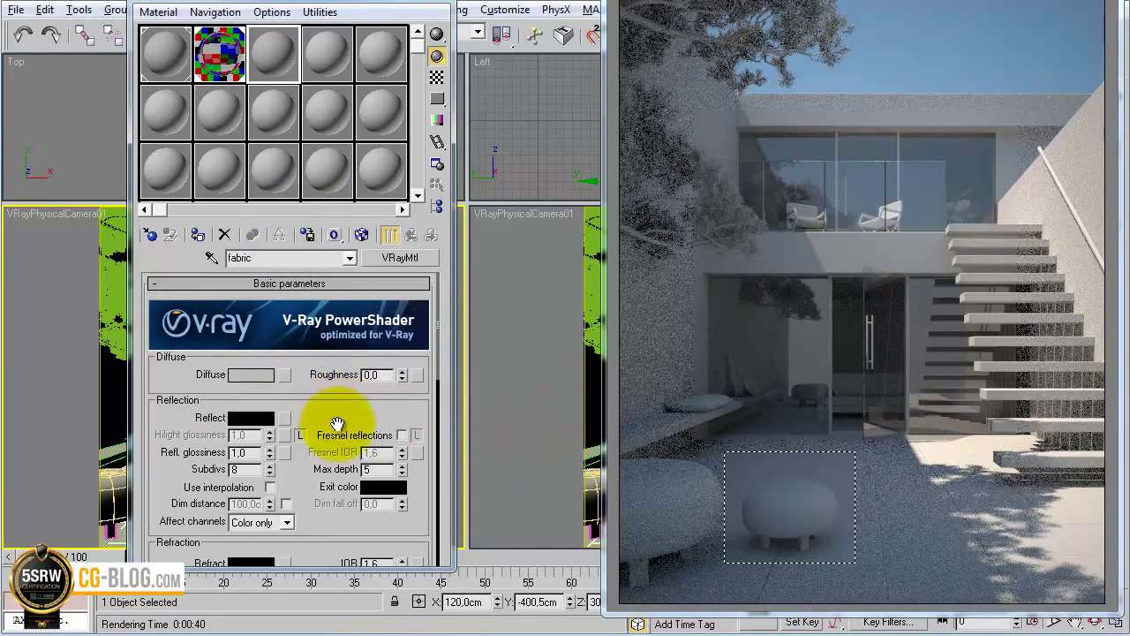
Put a Falloff map in the fabric material's Diffuse slot
{"action": "left_click", "coordinate": [284, 375]}
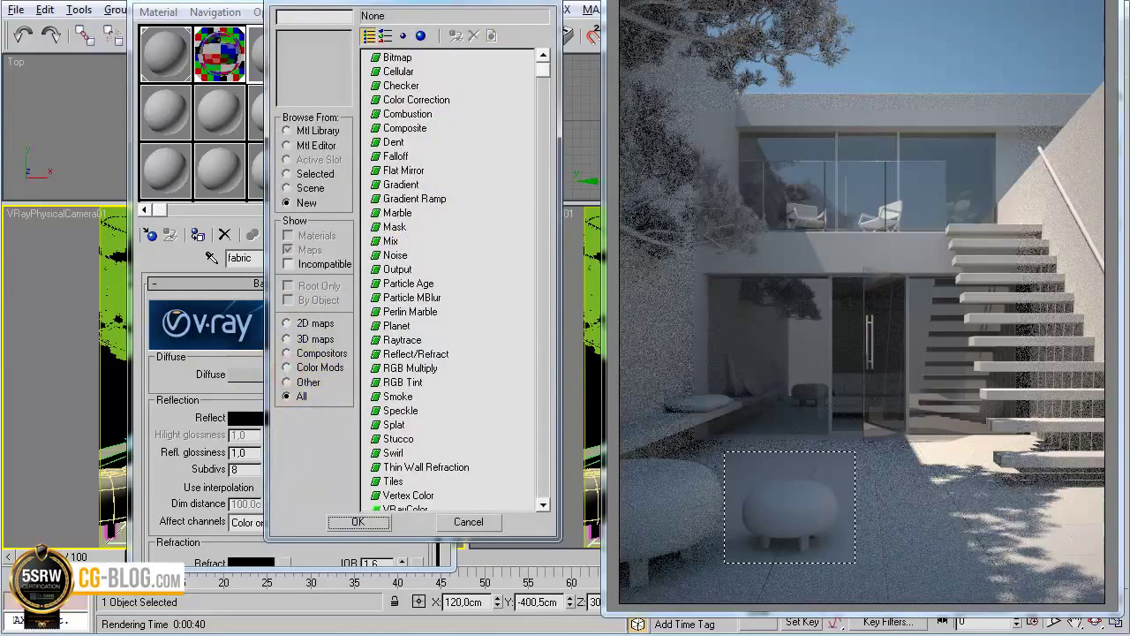
{"action": "left_click_drag", "start_coordinate": [464, 11], "coordinate": [597, 37]}
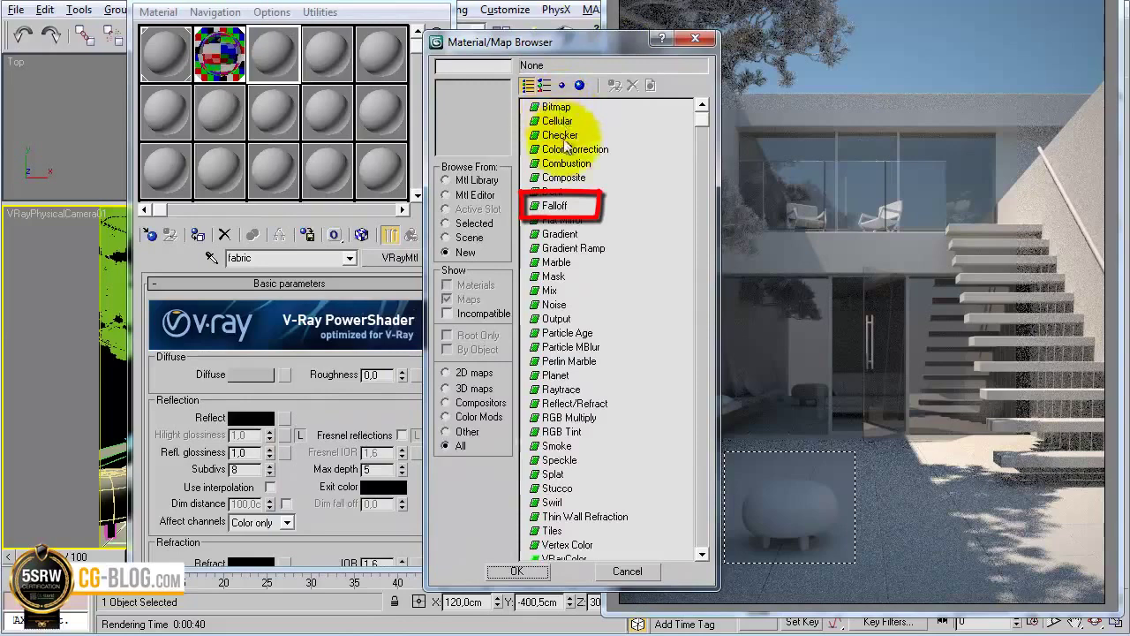
{"action": "double_click", "coordinate": [554, 206]}
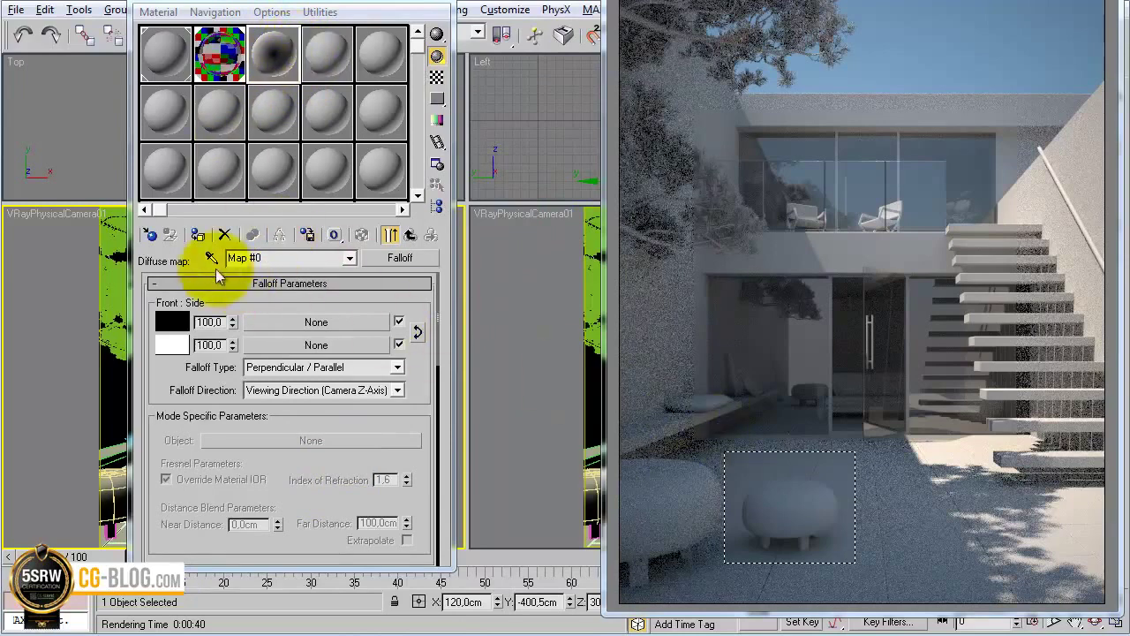
Assign fabric to the stool and test Swap Colors, keeping black in front
{"action": "left_click", "coordinate": [197, 234]}
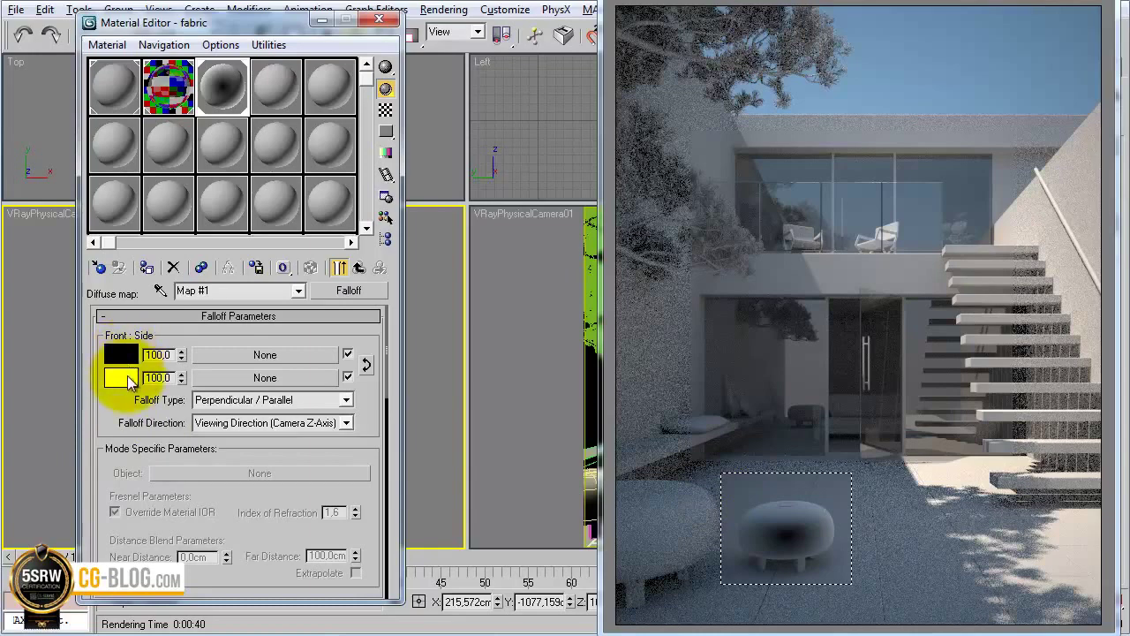
{"action": "left_click", "coordinate": [765, 521]}
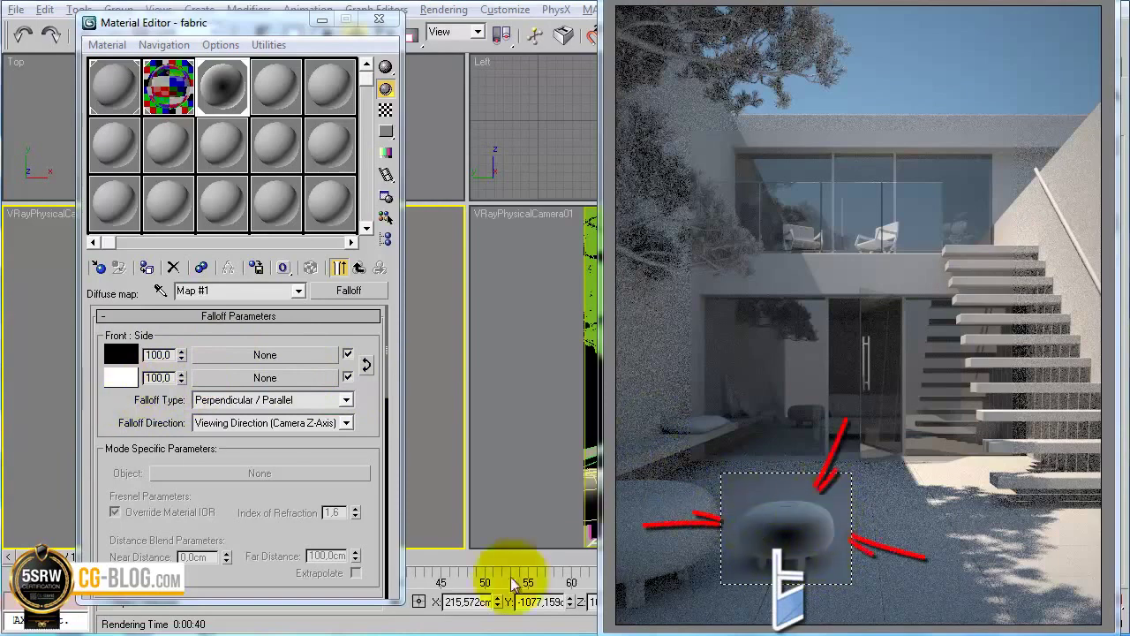
{"action": "left_click", "coordinate": [368, 362]}
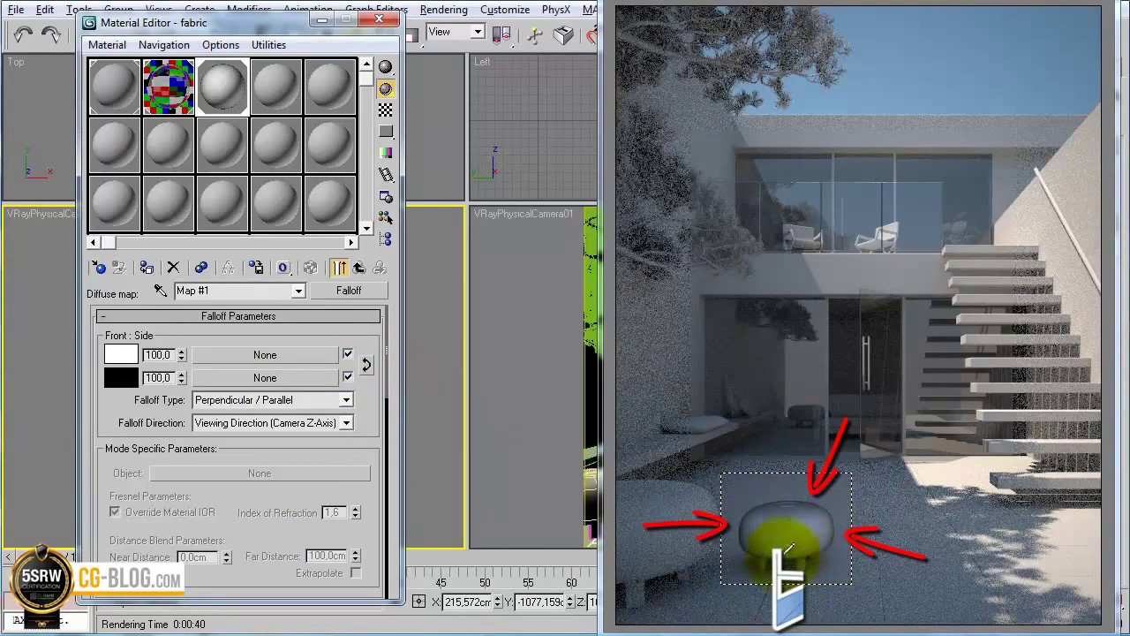
{"action": "left_click", "coordinate": [364, 367]}
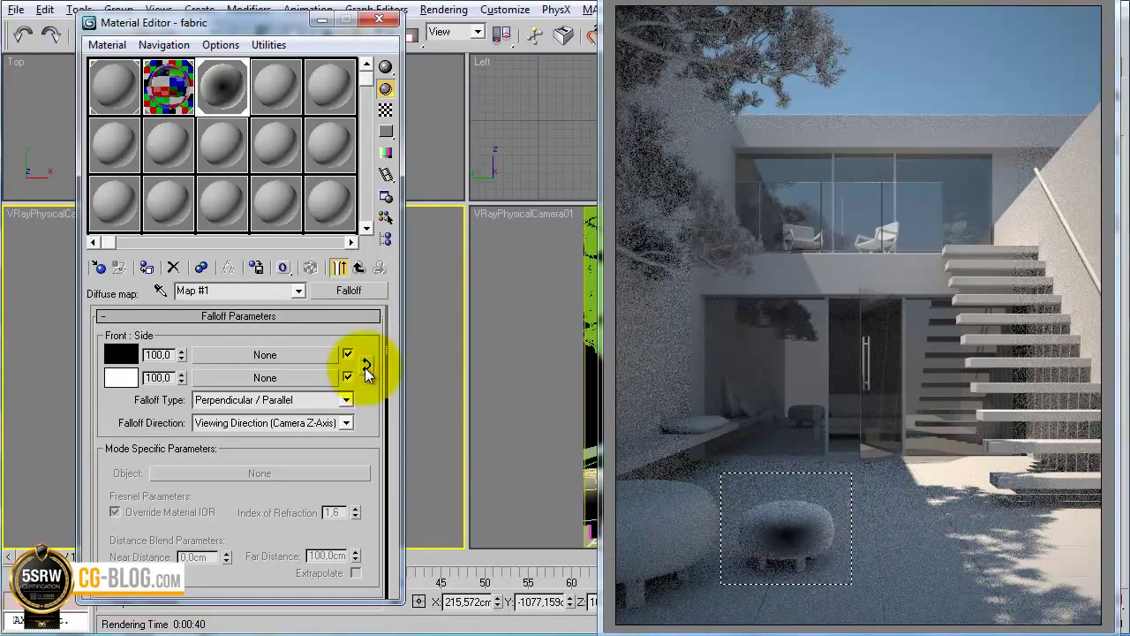
{"action": "left_click_drag", "start_coordinate": [253, 517], "coordinate": [265, 253]}
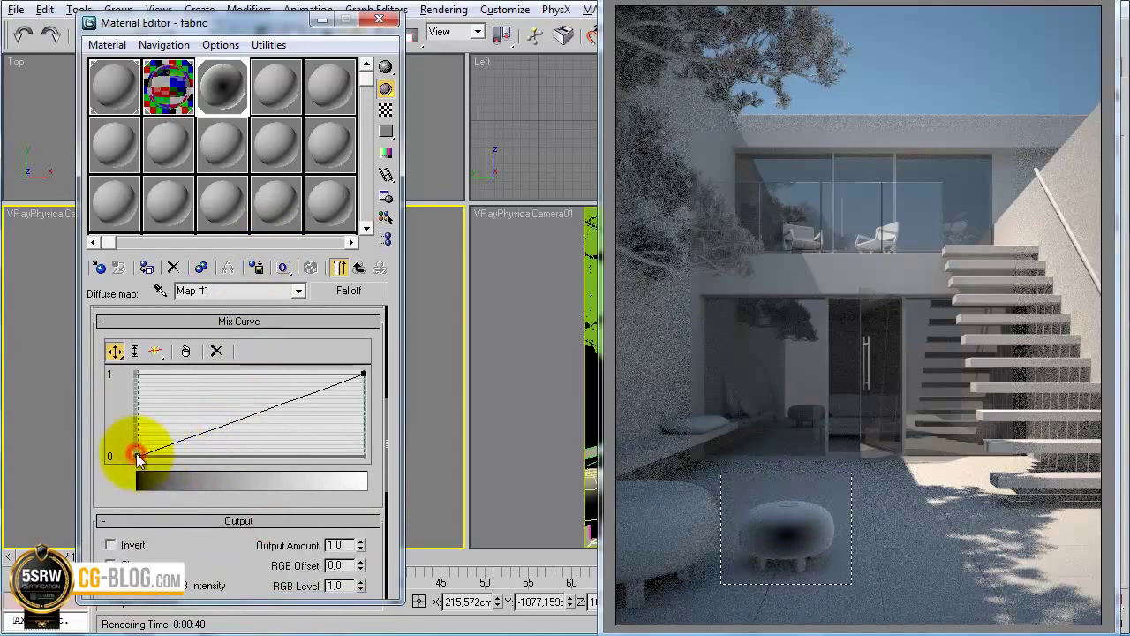
Give the Mix Curve's start point a Bezier handle and bend the curve to rise late
{"action": "right_click", "coordinate": [136, 453]}
{"action": "left_click", "coordinate": [177, 501]}
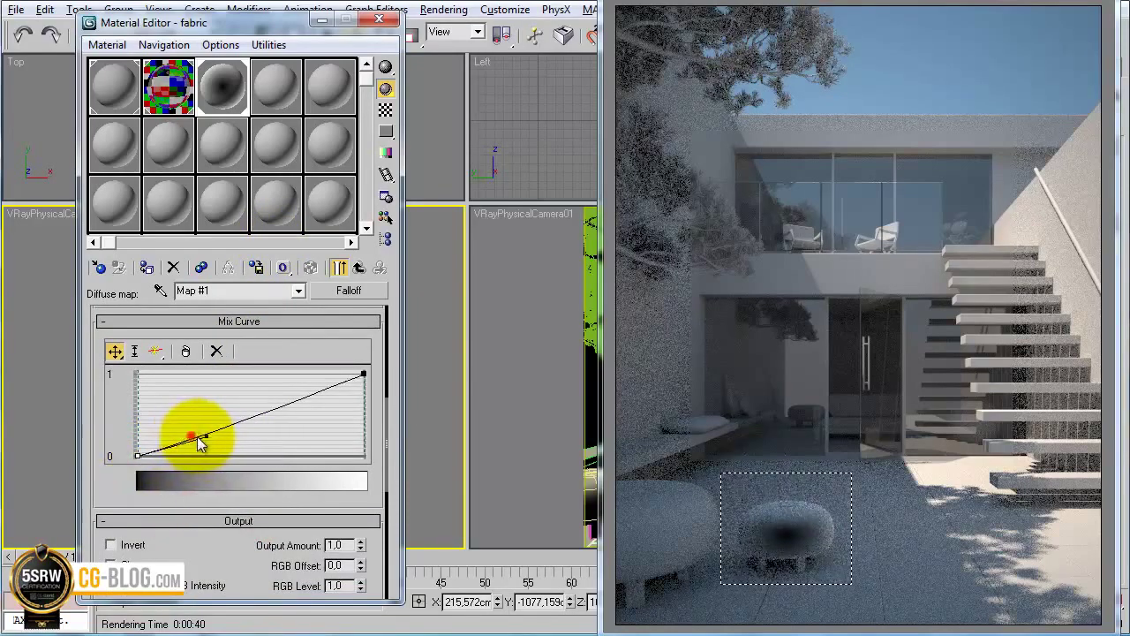
{"action": "left_click_drag", "start_coordinate": [191, 438], "coordinate": [329, 448]}
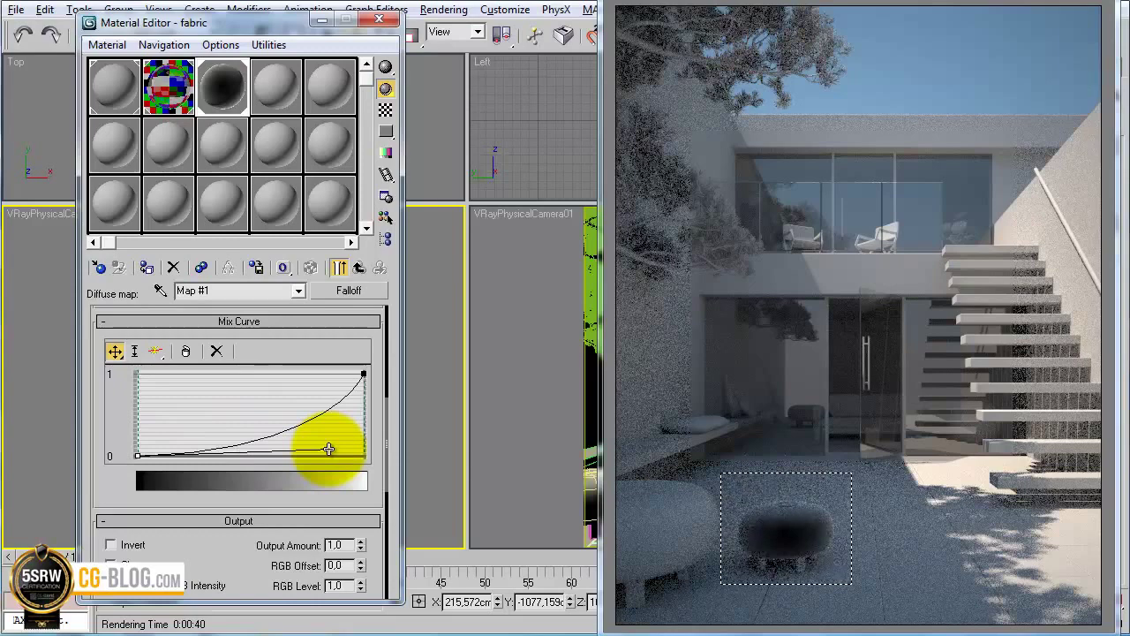
{"action": "left_click_drag", "start_coordinate": [327, 449], "coordinate": [352, 455]}
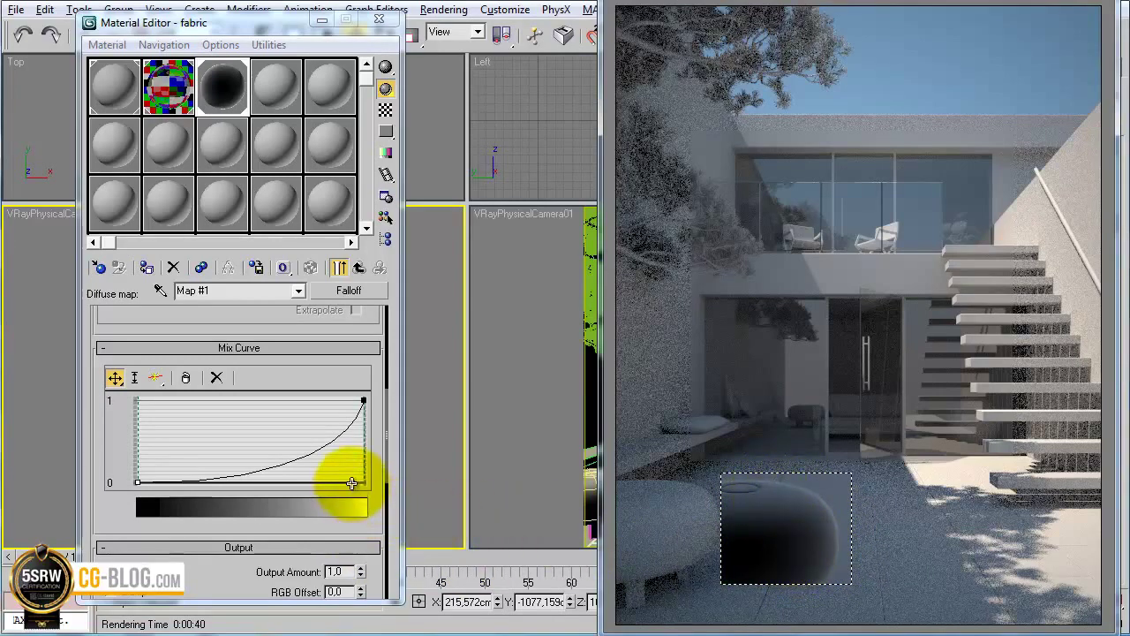
{"action": "mouse_move", "coordinate": [351, 482]}
{"action": "left_mouse_down"}
{"action": "mouse_move", "coordinate": [244, 482]}
{"action": "mouse_move", "coordinate": [383, 504]}
{"action": "left_mouse_up"}
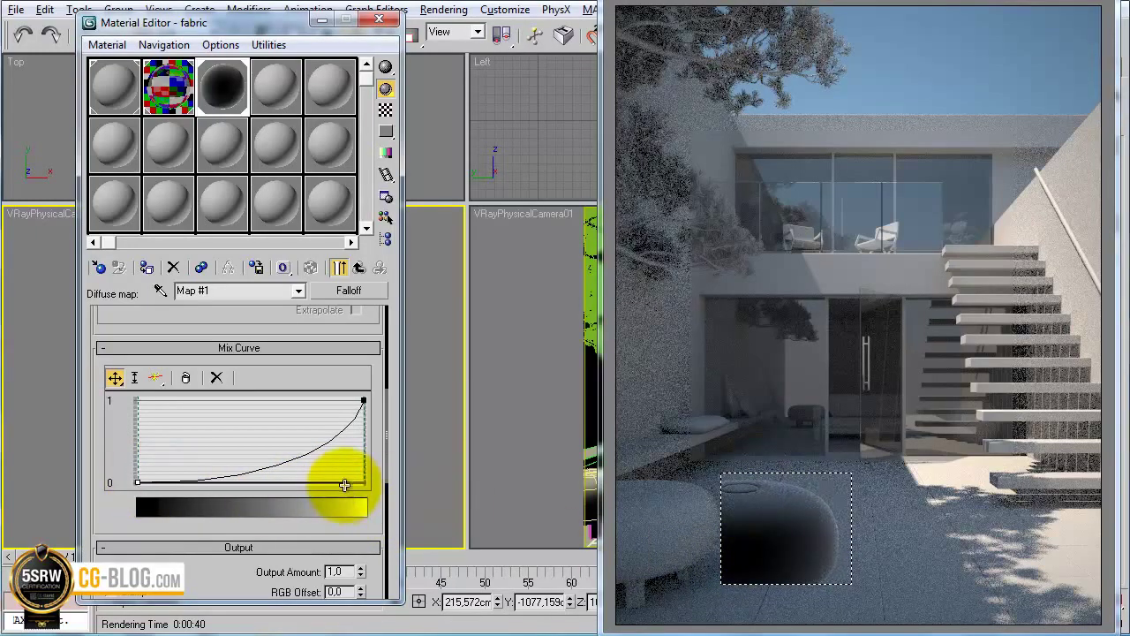
{"action": "left_click_drag", "start_coordinate": [345, 483], "coordinate": [240, 491]}
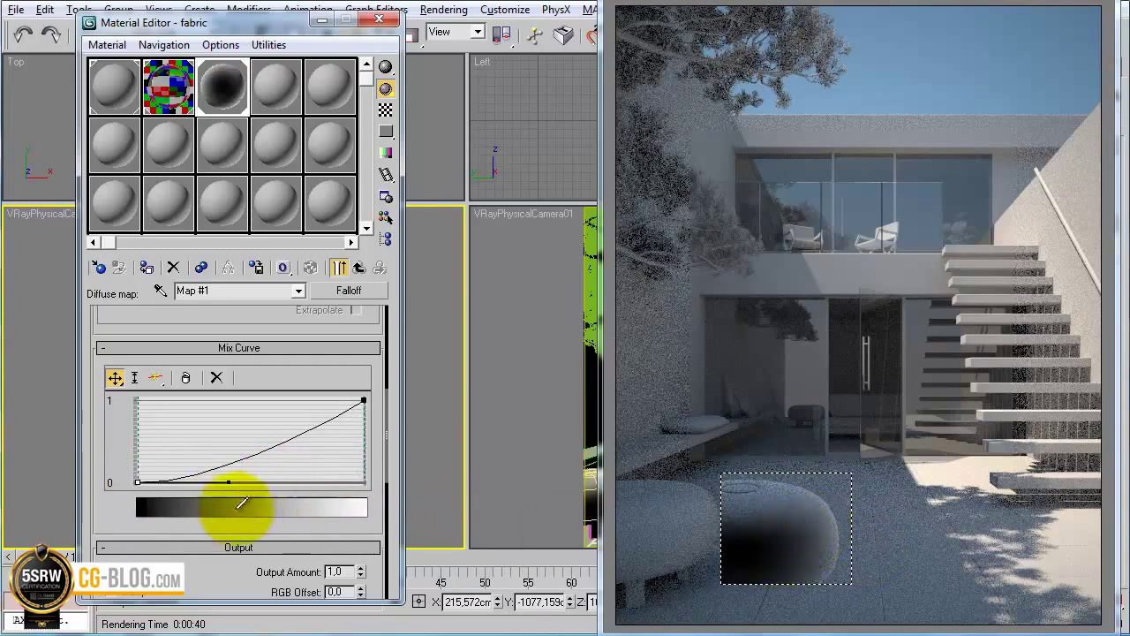
{"action": "left_click_drag", "start_coordinate": [229, 485], "coordinate": [339, 495]}
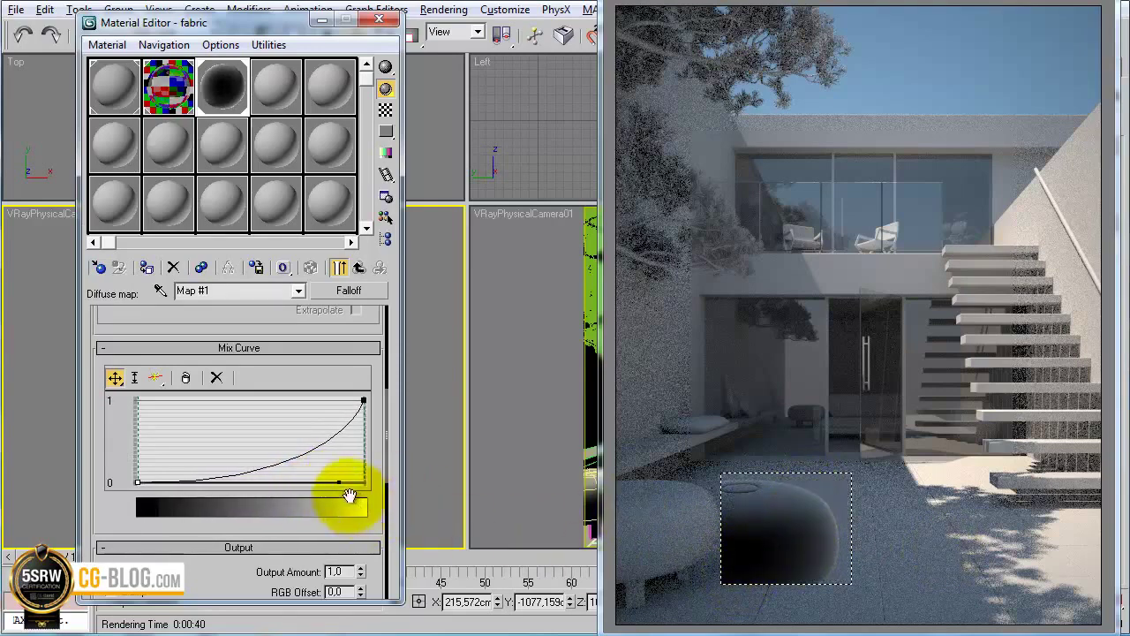
Make the end point Bezier-Corner, tune its handles, and render a larger region around the pouf
{"action": "right_click", "coordinate": [363, 402]}
{"action": "left_click", "coordinate": [395, 452]}
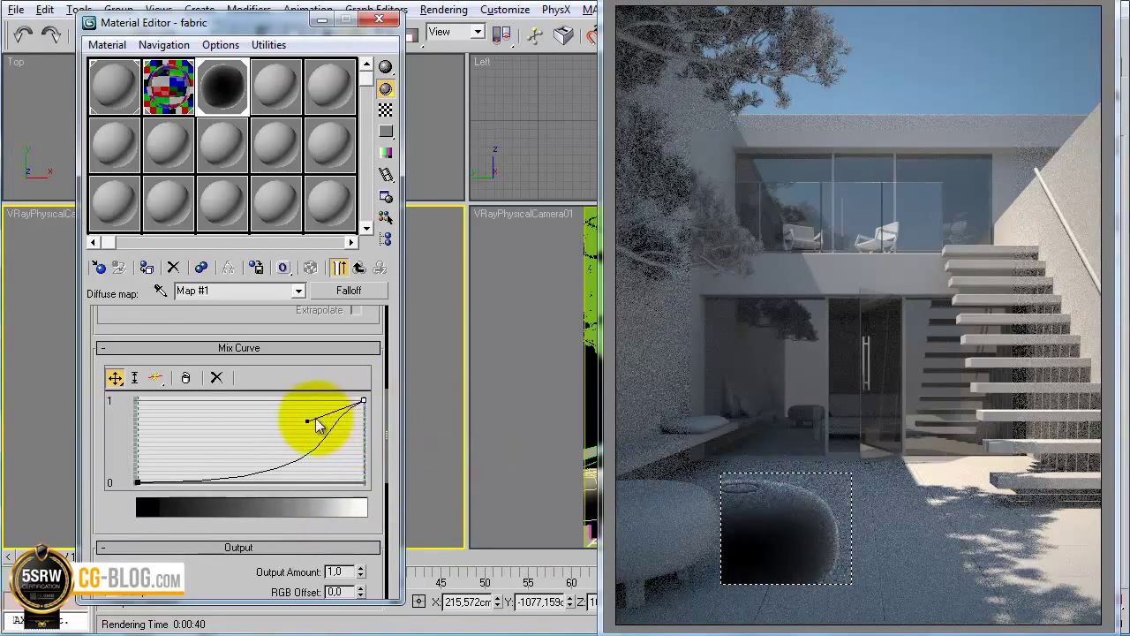
{"action": "left_click_drag", "start_coordinate": [307, 422], "coordinate": [360, 477]}
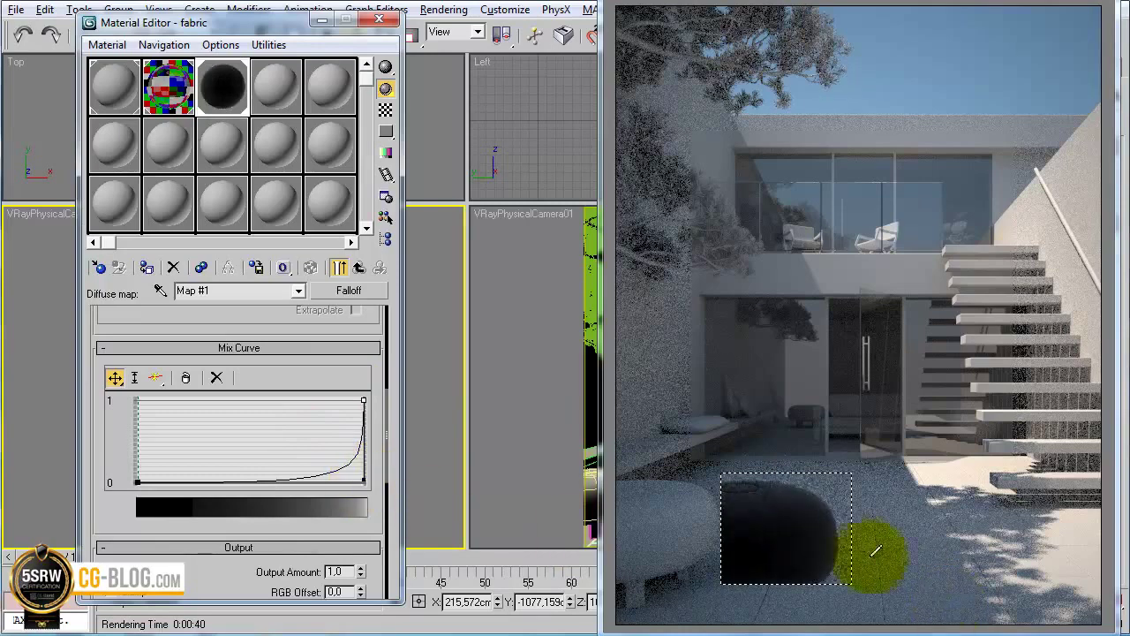
{"action": "mouse_move", "coordinate": [360, 481]}
{"action": "left_mouse_down"}
{"action": "mouse_move", "coordinate": [361, 456]}
{"action": "mouse_move", "coordinate": [346, 450]}
{"action": "left_mouse_up"}
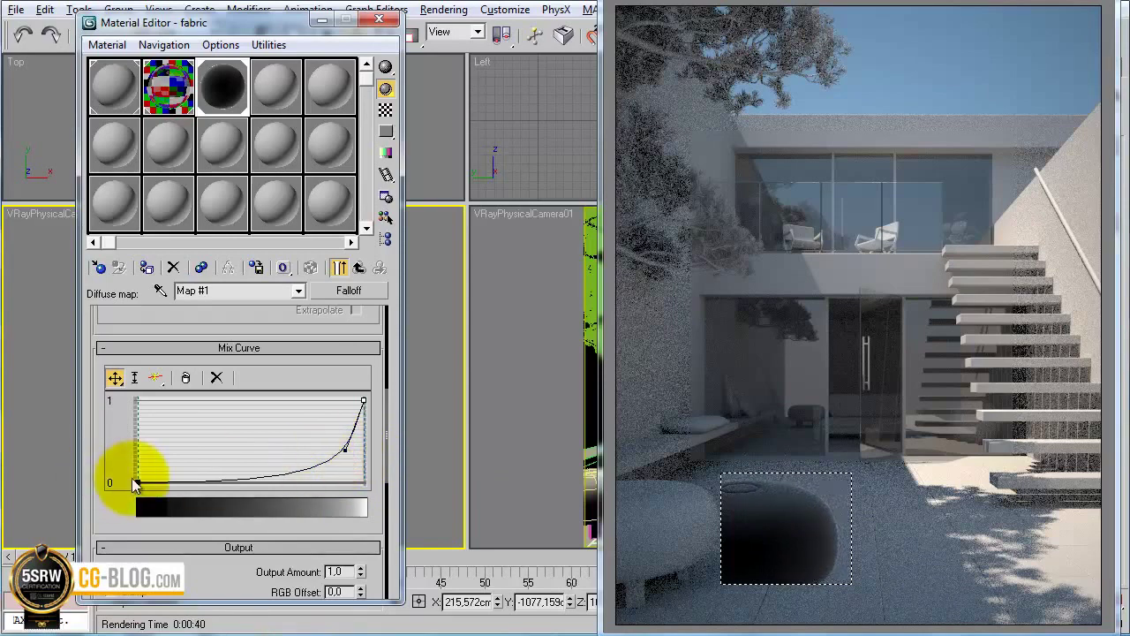
{"action": "left_click", "coordinate": [137, 482]}
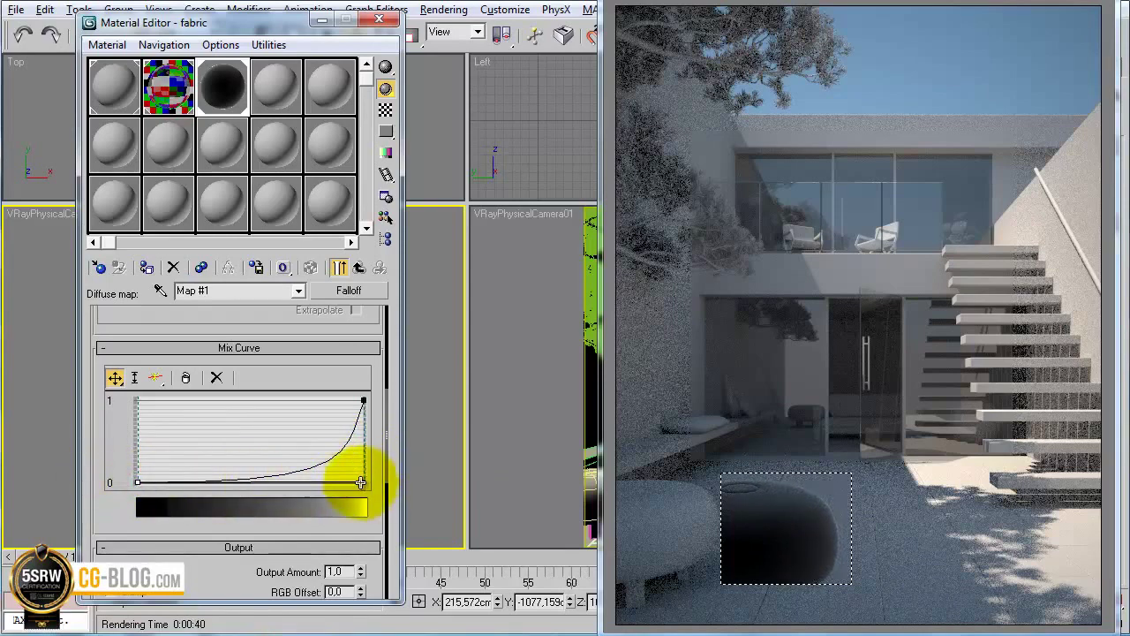
{"action": "left_click_drag", "start_coordinate": [361, 482], "coordinate": [300, 484]}
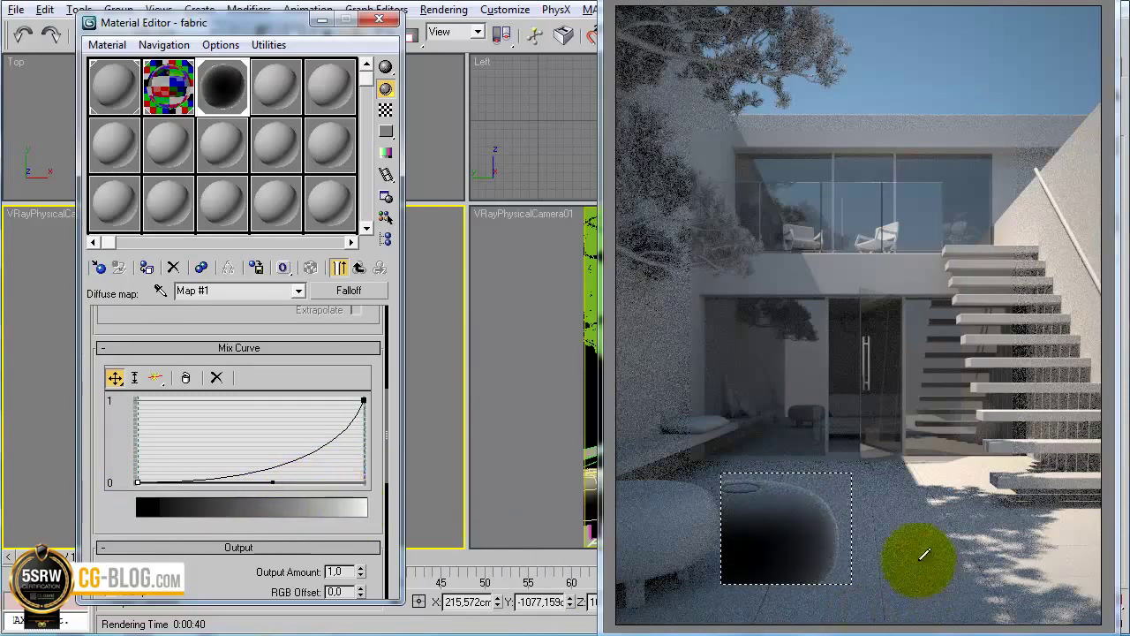
{"action": "left_click_drag", "start_coordinate": [886, 460], "coordinate": [646, 623]}
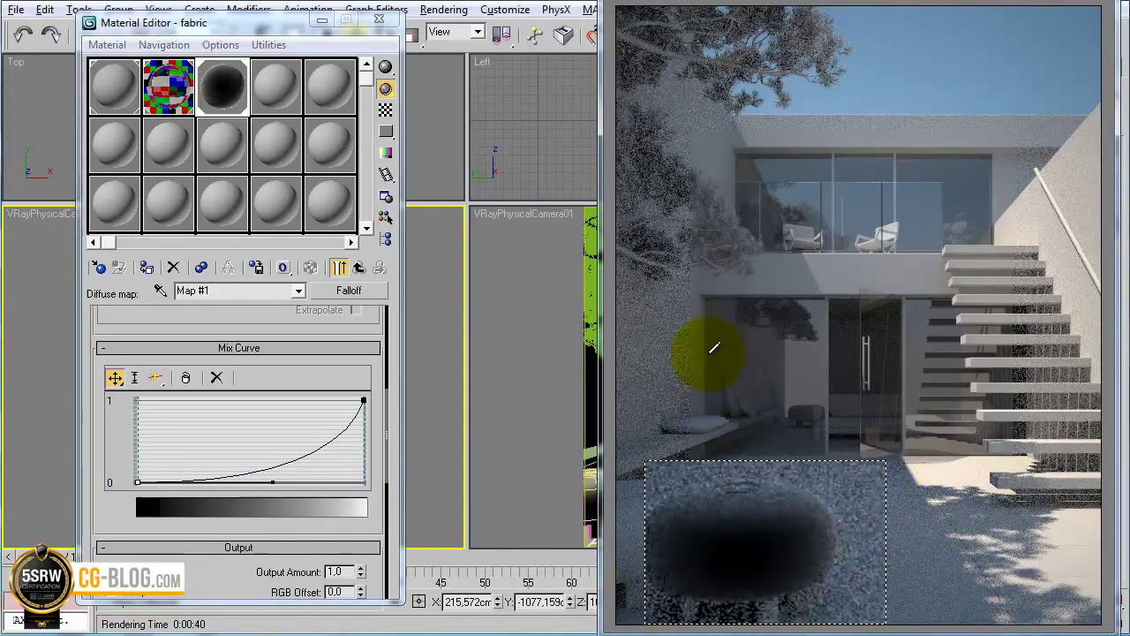
Set the fabric diffuse Falloff's front colour to a deep purple with Value near 40
{"action": "left_click", "coordinate": [358, 267]}
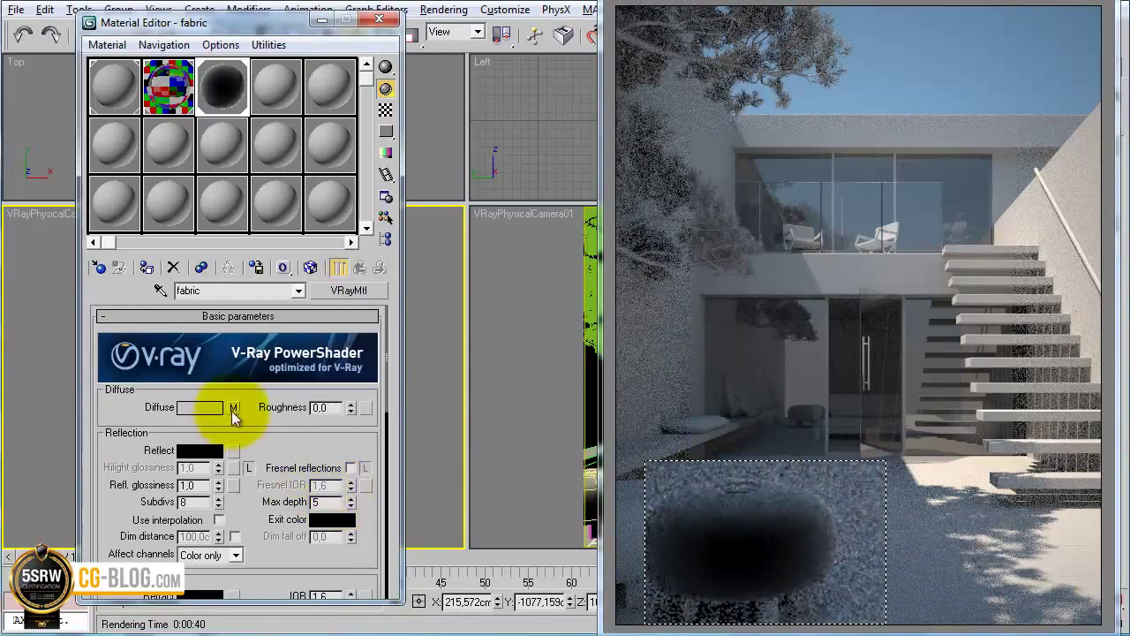
{"action": "left_click", "coordinate": [233, 405]}
{"action": "left_click", "coordinate": [121, 354]}
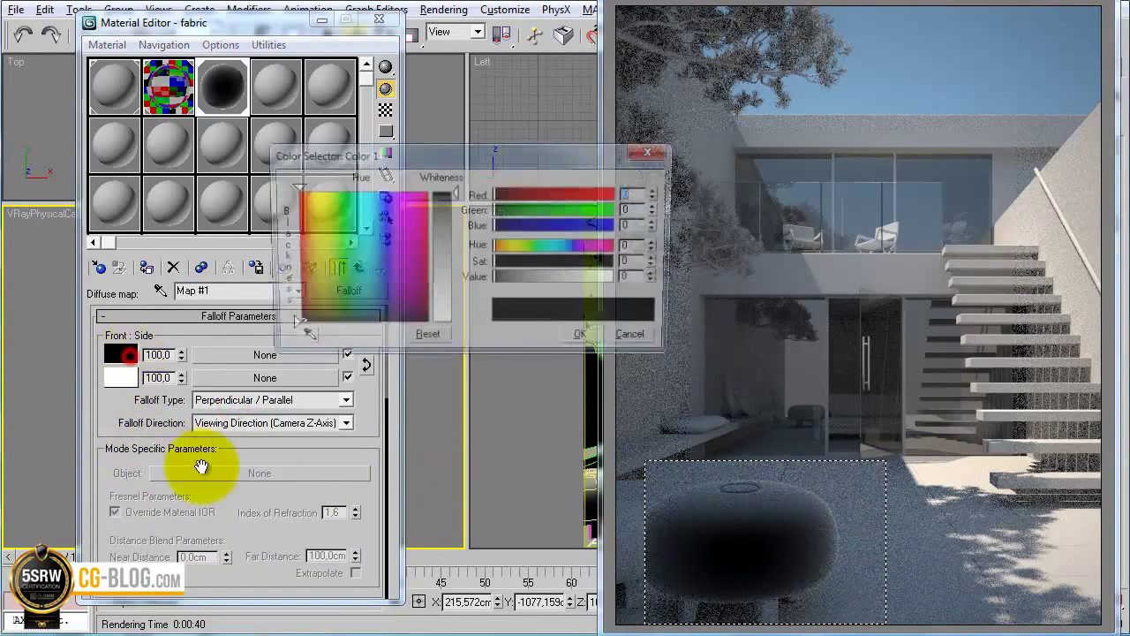
{"action": "left_click", "coordinate": [390, 192]}
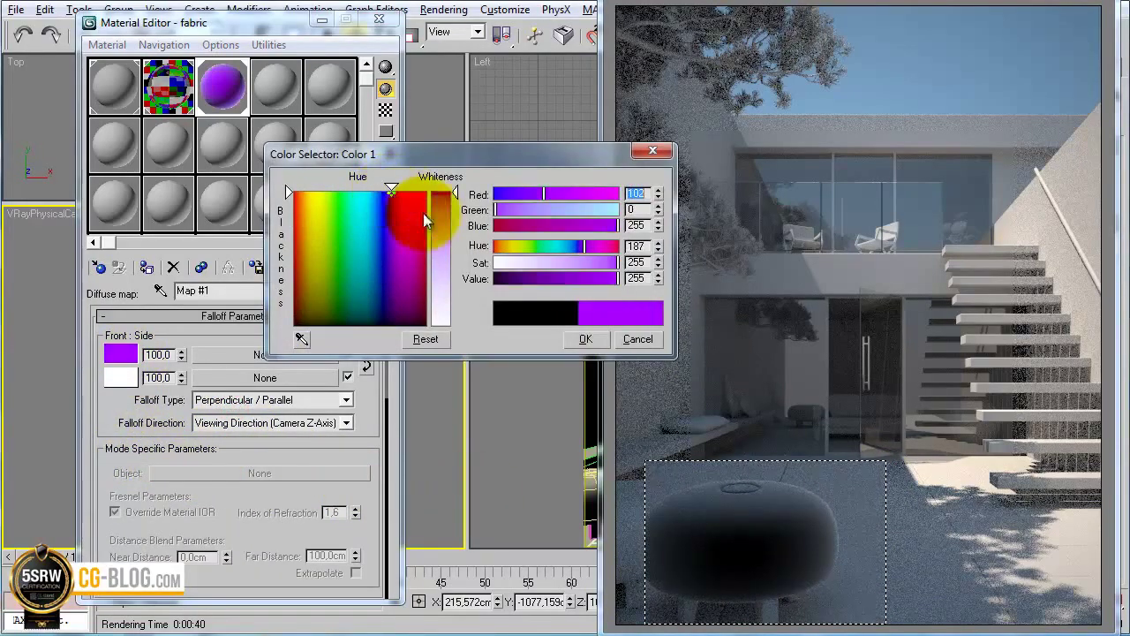
{"action": "left_click", "coordinate": [581, 340]}
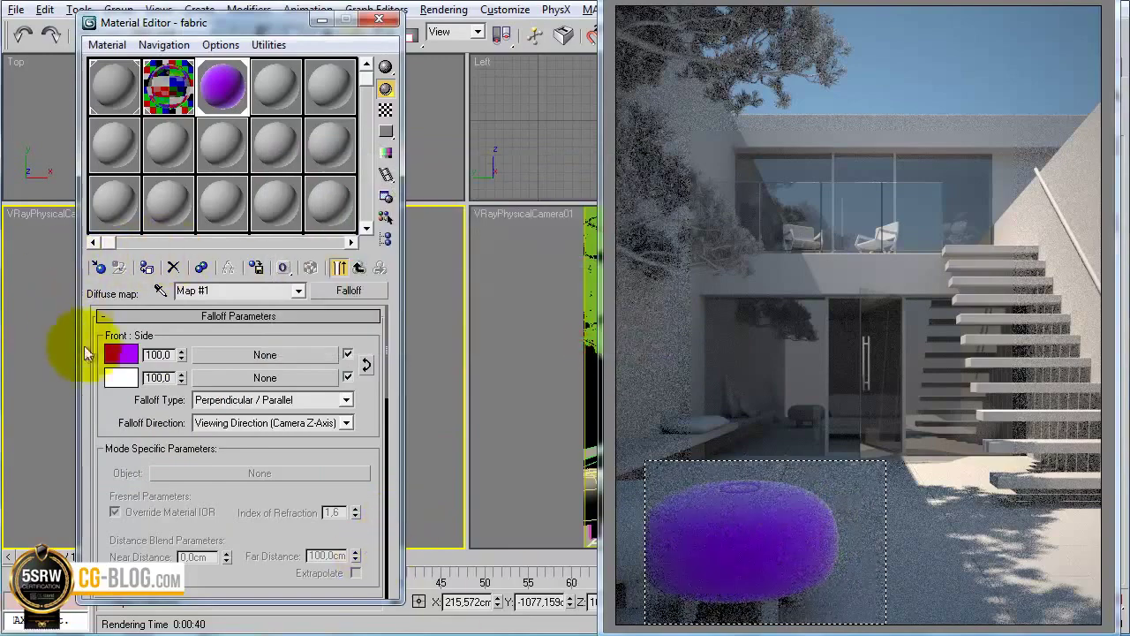
{"action": "left_click", "coordinate": [119, 353]}
{"action": "left_click_drag", "start_coordinate": [507, 278], "coordinate": [514, 278]}
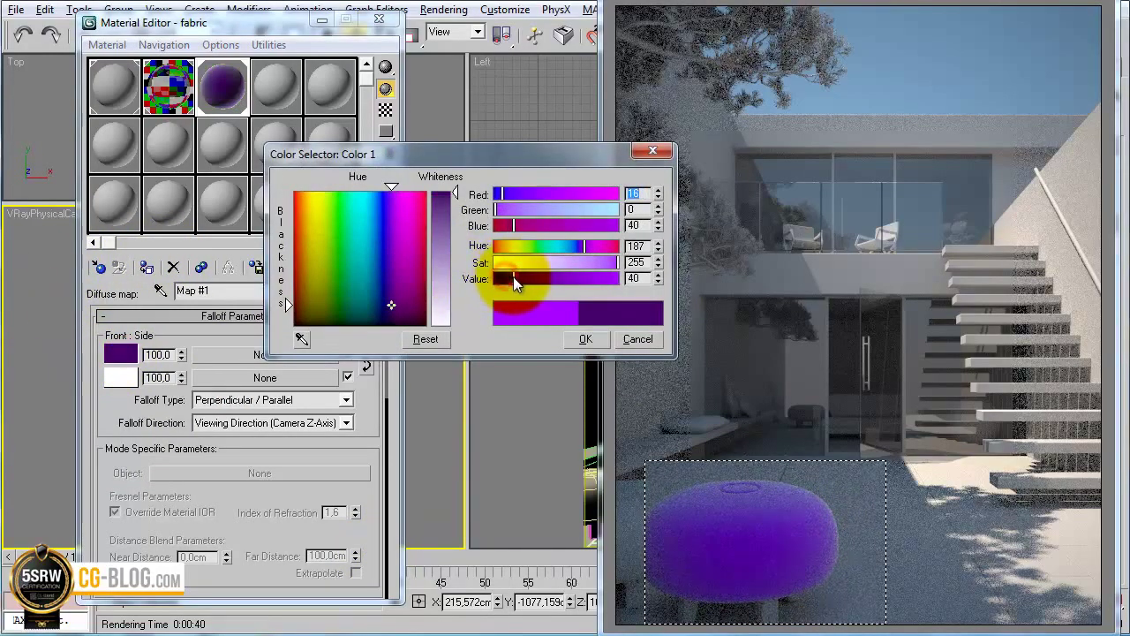
{"action": "left_click", "coordinate": [585, 340]}
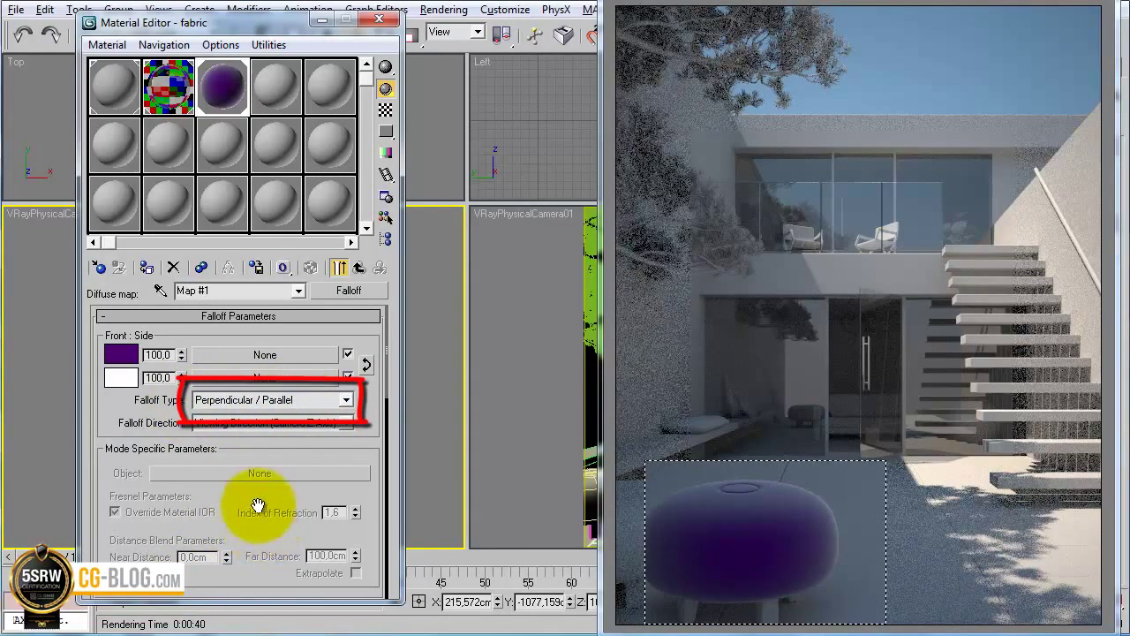
Pull the fabric mix curve's middle point to the baseline and re-render the pouf region
{"action": "left_click_drag", "start_coordinate": [249, 519], "coordinate": [215, 259]}
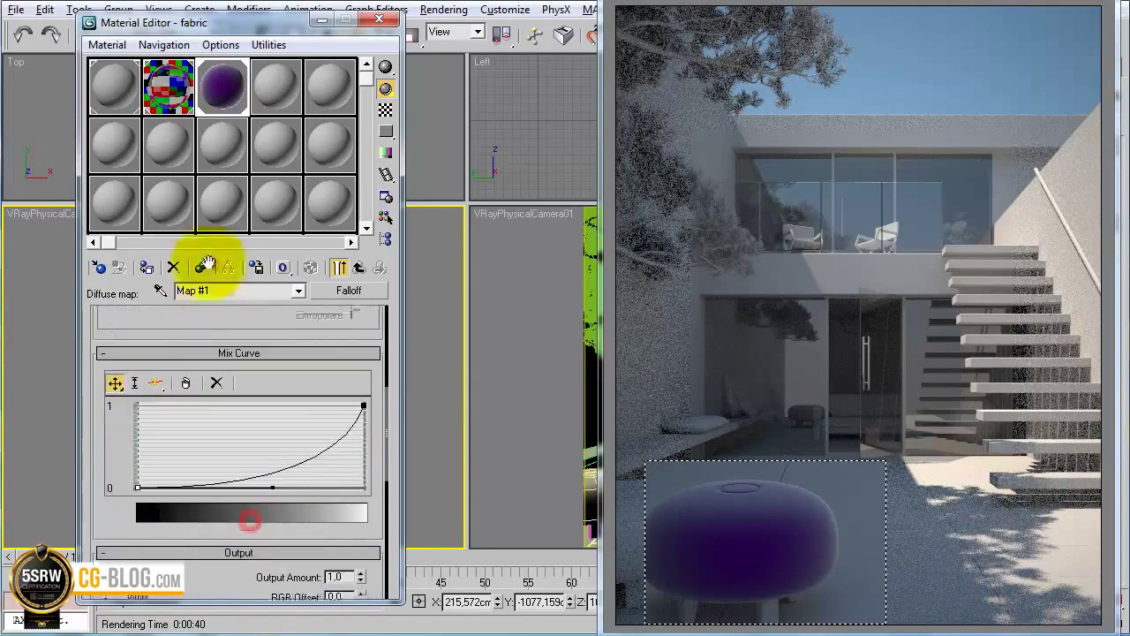
{"action": "mouse_move", "coordinate": [275, 477]}
{"action": "left_mouse_down"}
{"action": "mouse_move", "coordinate": [220, 481]}
{"action": "mouse_move", "coordinate": [182, 469]}
{"action": "left_mouse_up"}
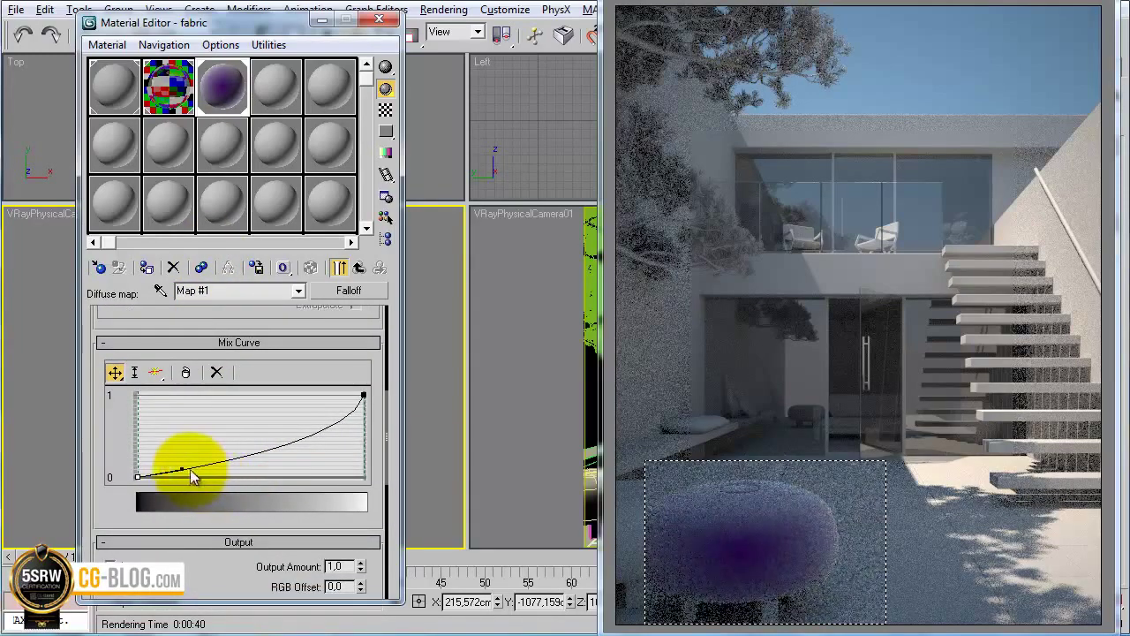
{"action": "left_click_drag", "start_coordinate": [182, 467], "coordinate": [187, 476]}
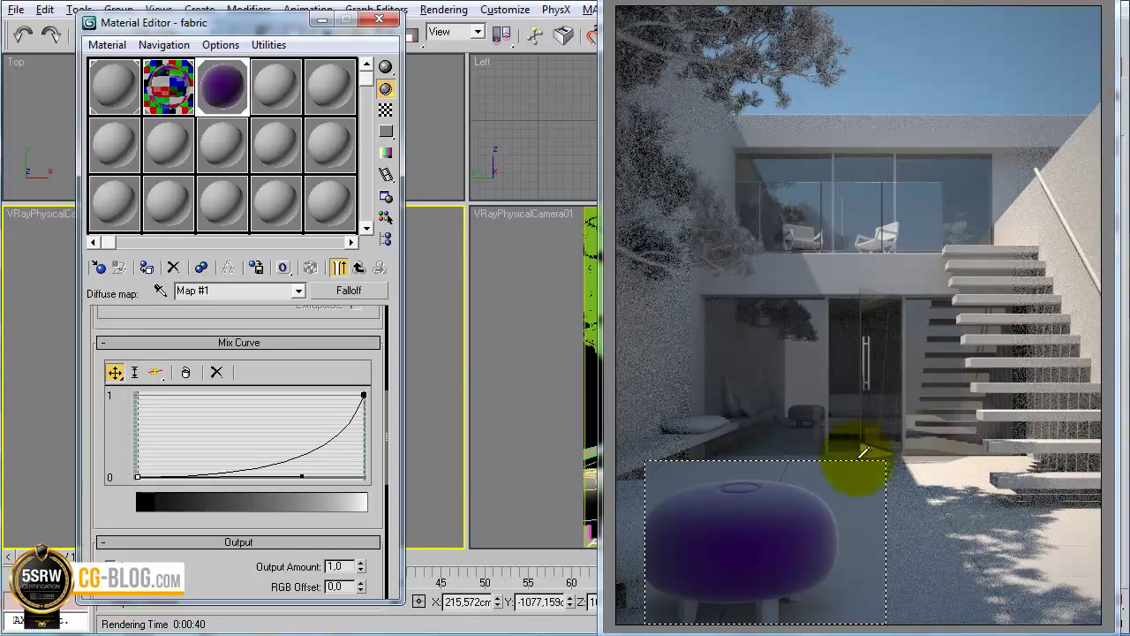
{"action": "left_click_drag", "start_coordinate": [843, 609], "coordinate": [1007, 421]}
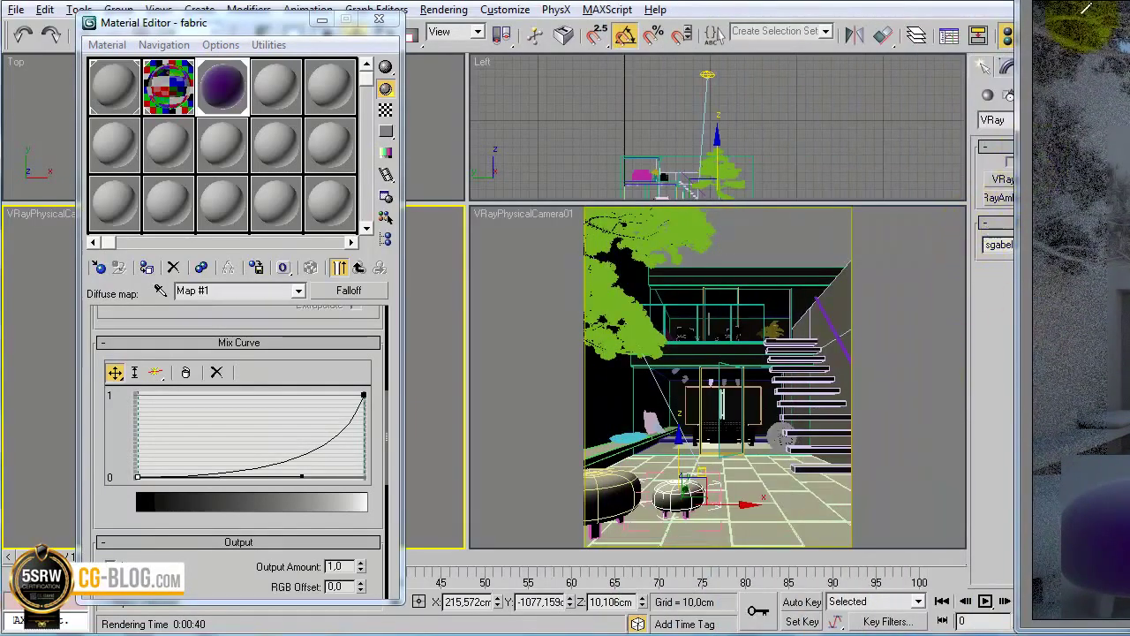
Create a Base To Pivot sphere on the floor beside the pouf in the camera view
{"action": "left_click", "coordinate": [987, 94]}
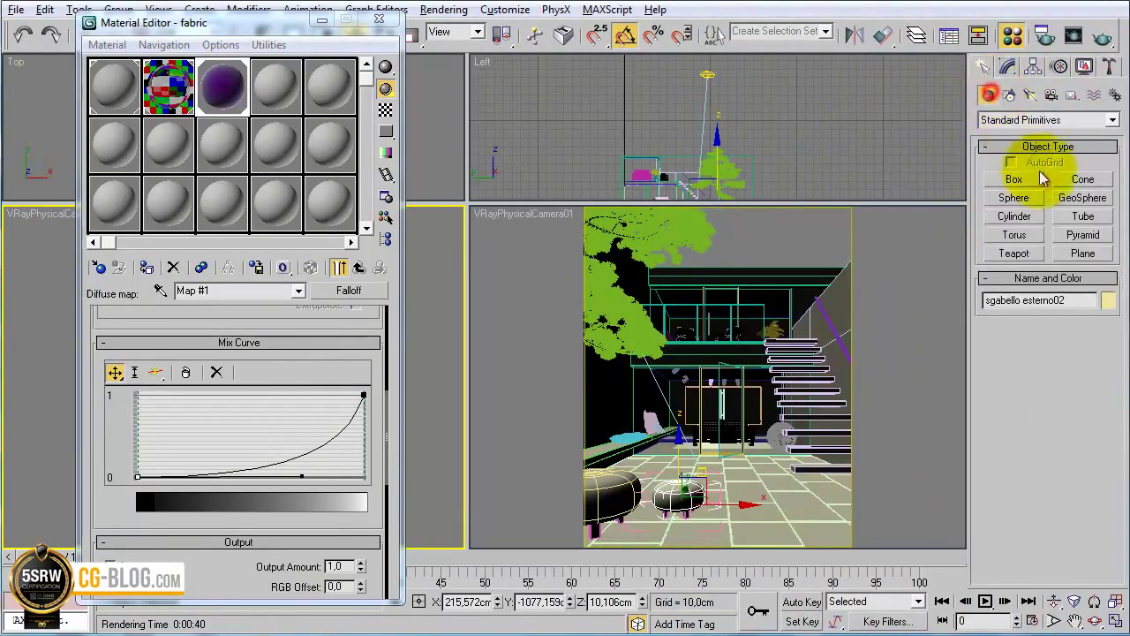
{"action": "left_click", "coordinate": [1035, 205]}
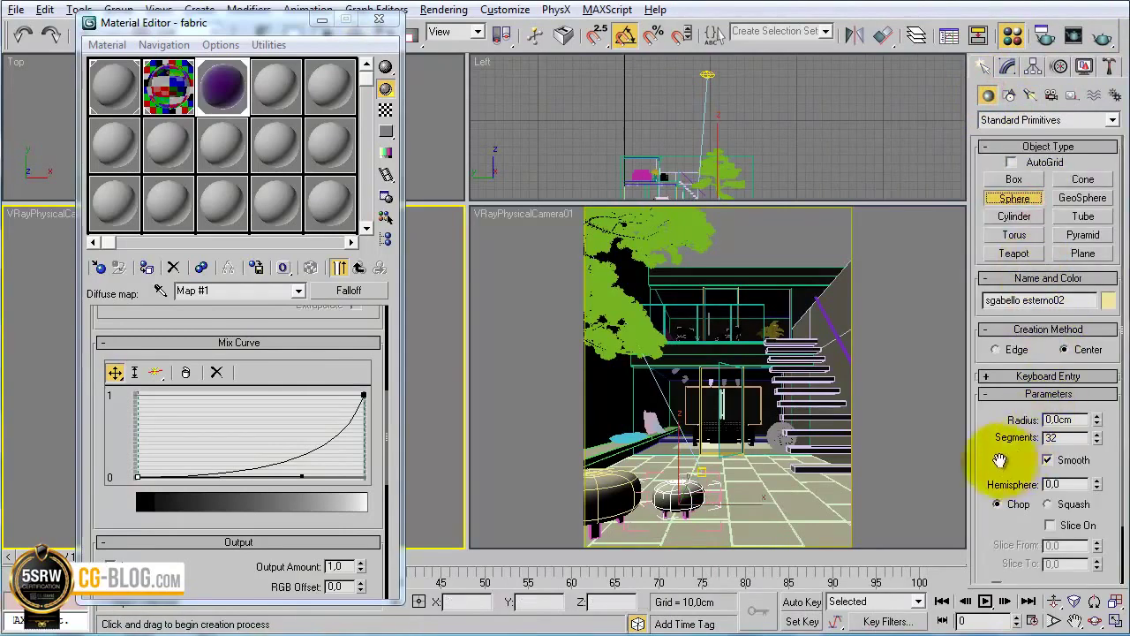
{"action": "left_click_drag", "start_coordinate": [991, 453], "coordinate": [982, 274]}
{"action": "left_click", "coordinate": [997, 522]}
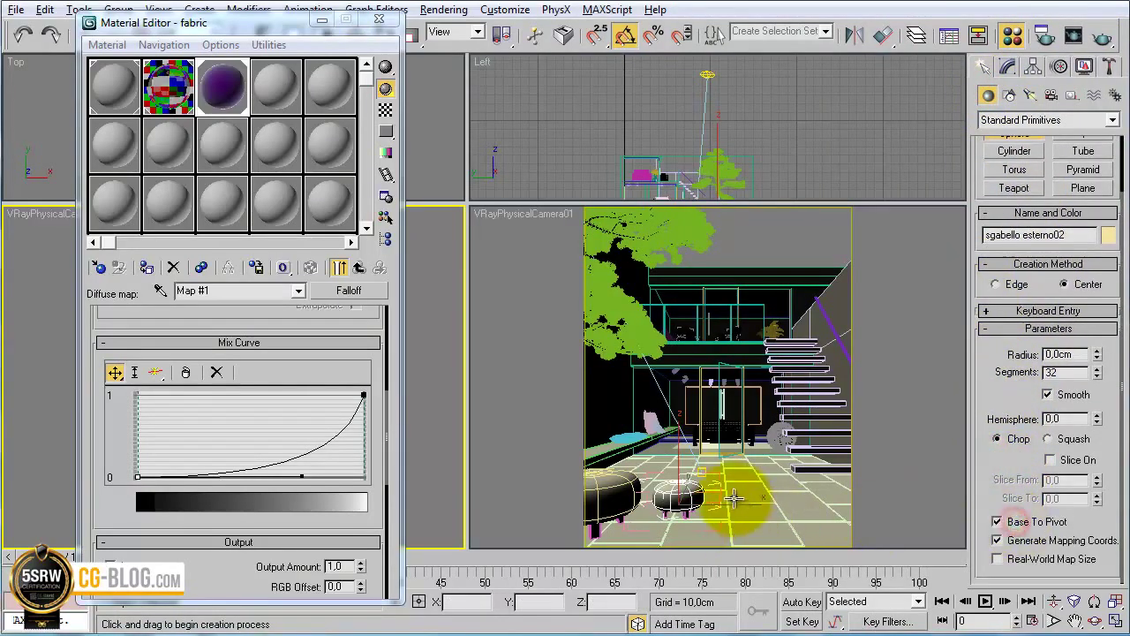
{"action": "left_click", "coordinate": [726, 491]}
{"action": "left_click_drag", "start_coordinate": [726, 492], "coordinate": [747, 493]}
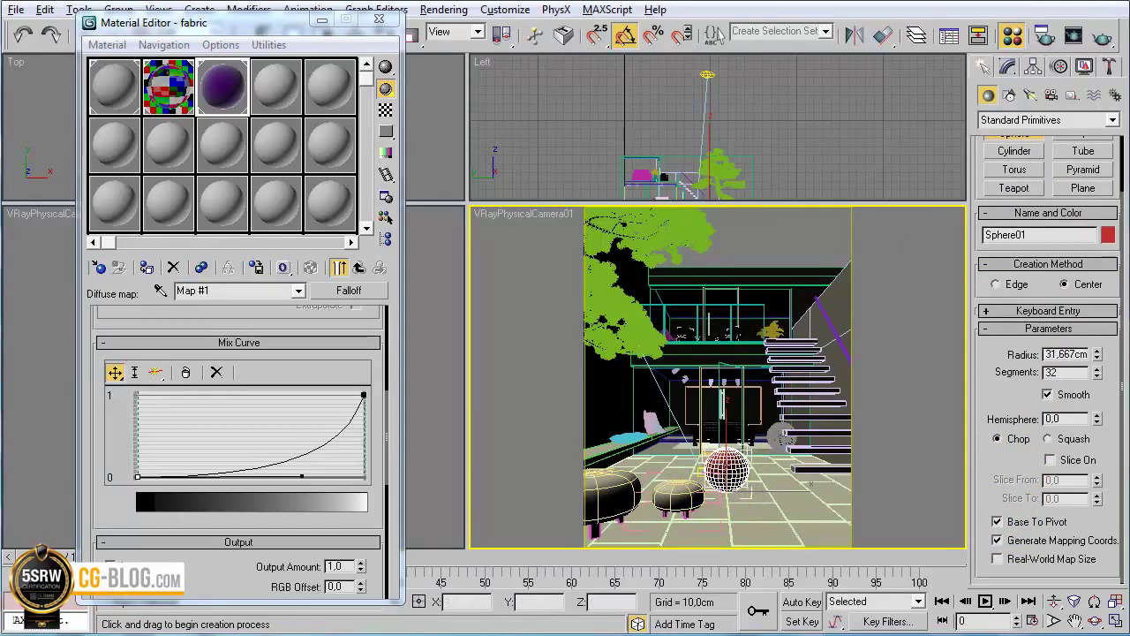
Render the camera view and draw a new render region around the sphere
{"action": "key", "text": "shift+q"}
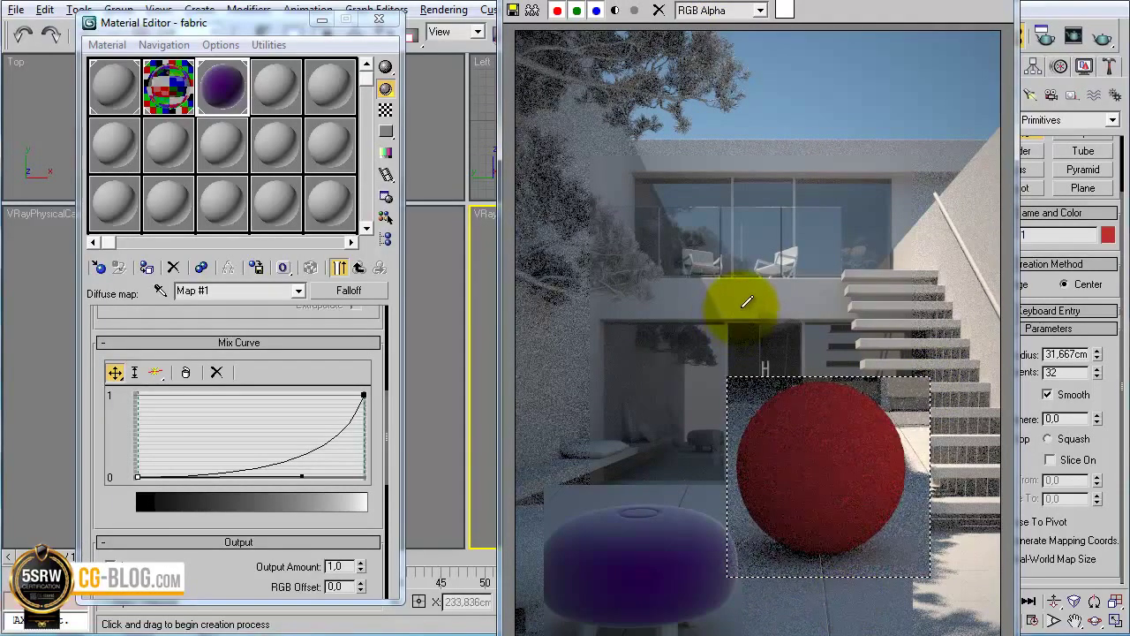
{"action": "left_click", "coordinate": [746, 302]}
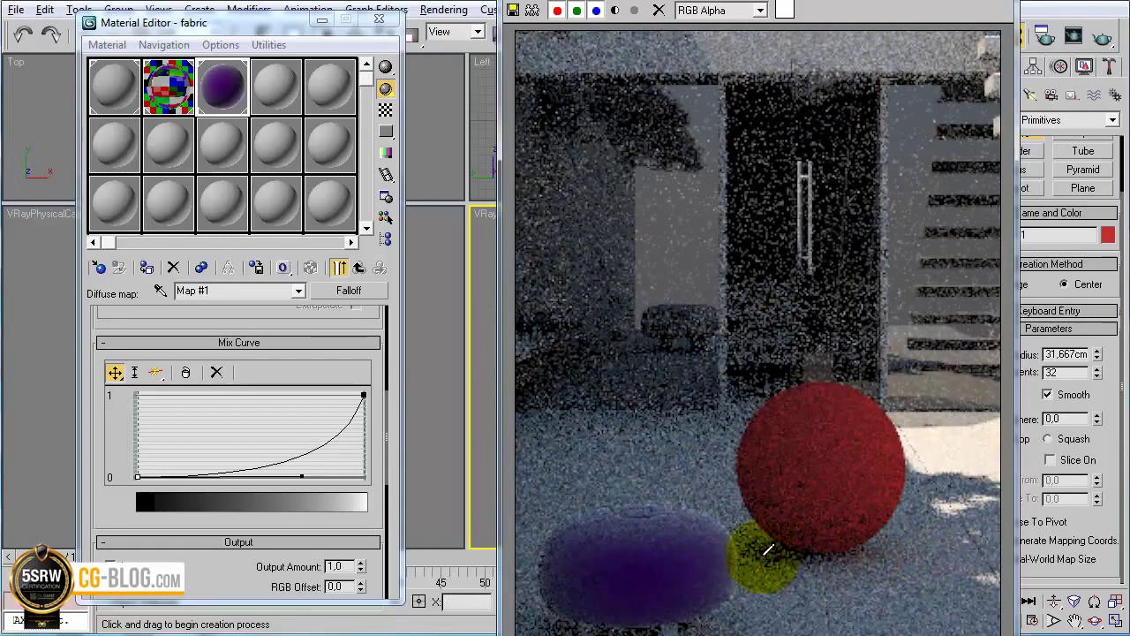
{"action": "mouse_move", "coordinate": [726, 573]}
{"action": "left_mouse_down"}
{"action": "mouse_move", "coordinate": [928, 372]}
{"action": "mouse_move", "coordinate": [918, 364]}
{"action": "left_mouse_up"}
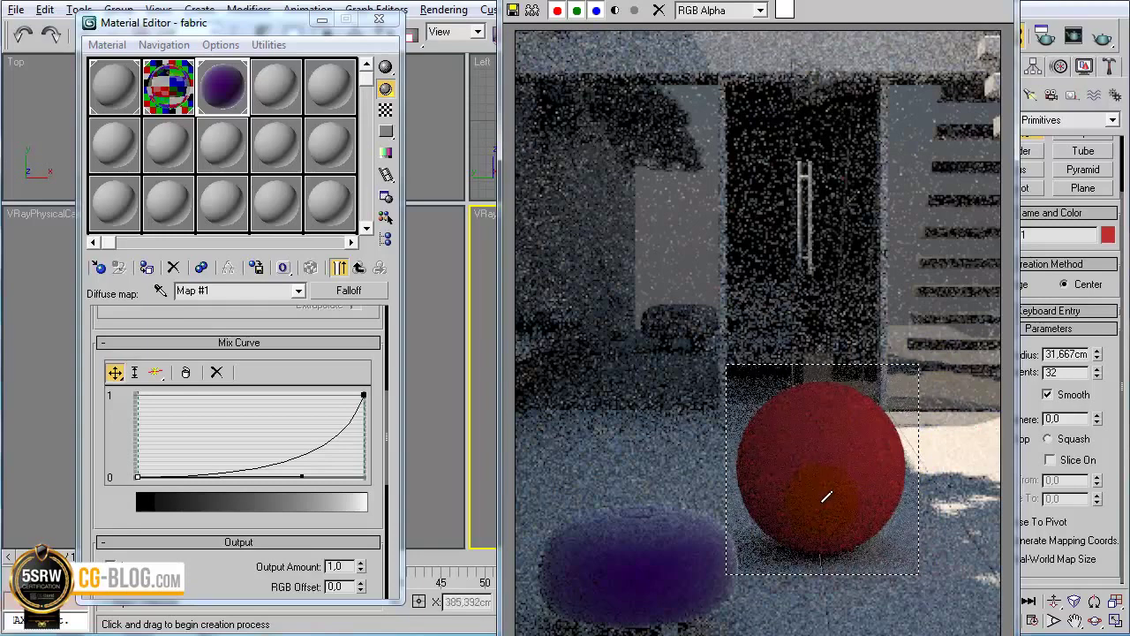
{"action": "left_click_drag", "start_coordinate": [895, 2], "coordinate": [946, 5]}
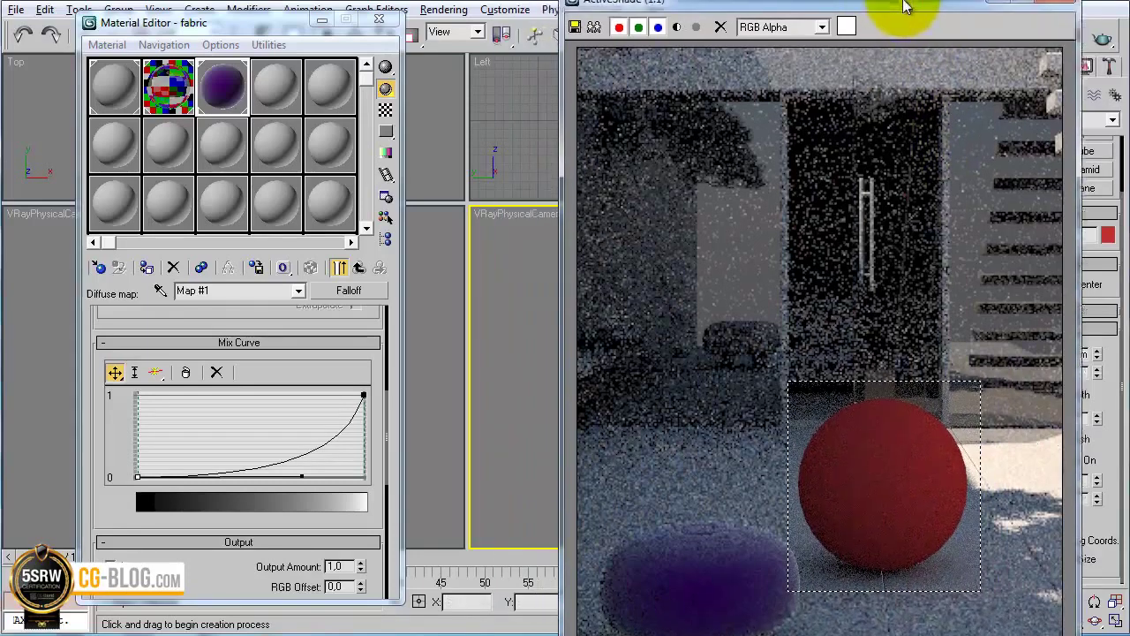
Name a fresh material slot 'red car paint'
{"action": "left_click", "coordinate": [273, 86]}
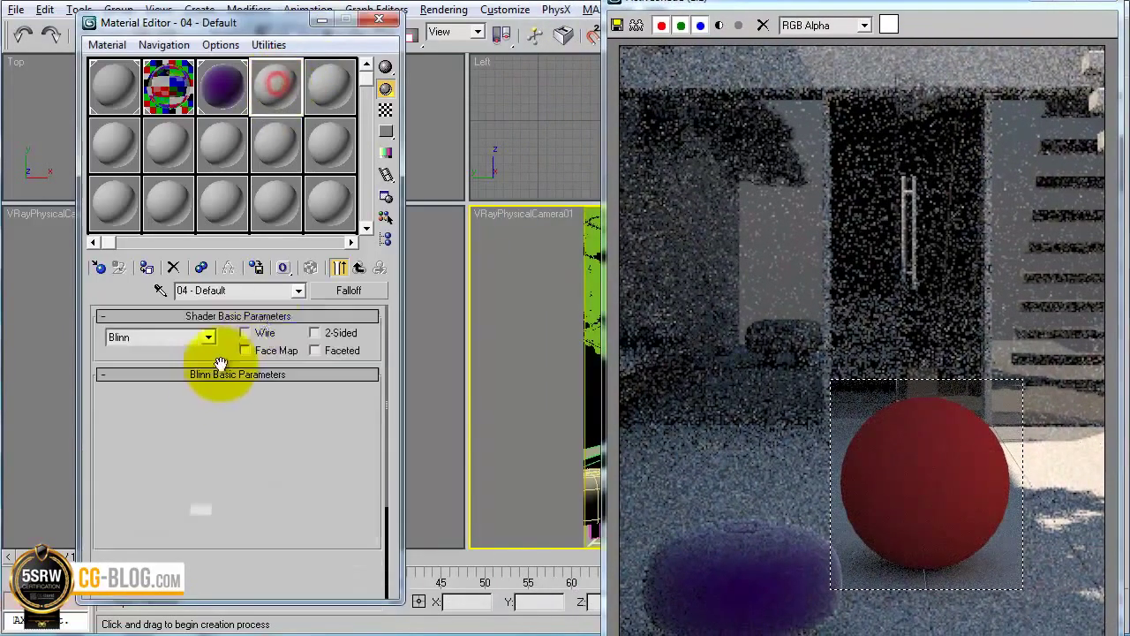
{"action": "double_click", "coordinate": [251, 292]}
{"action": "type", "text": "car"}
{"action": "key", "text": "Return"}
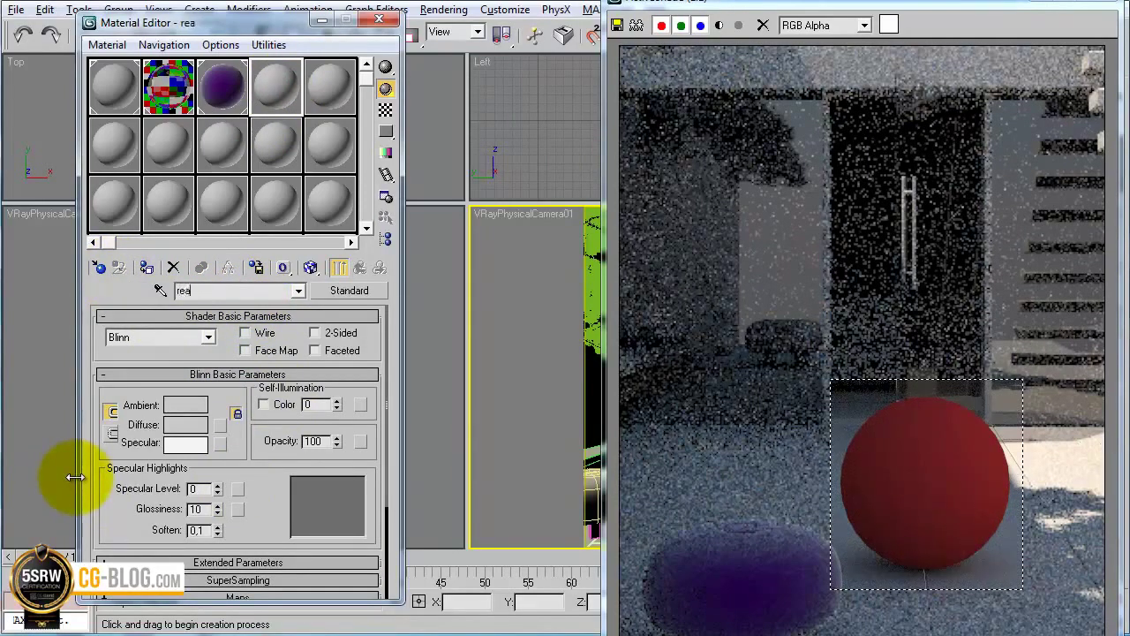
{"action": "type", "text": "d car paint"}
Make it a VRayMtl with white Fresnel reflection, assign it to the sphere, and browse diffuse maps
{"action": "left_click", "coordinate": [351, 290]}
{"action": "double_click", "coordinate": [559, 441]}
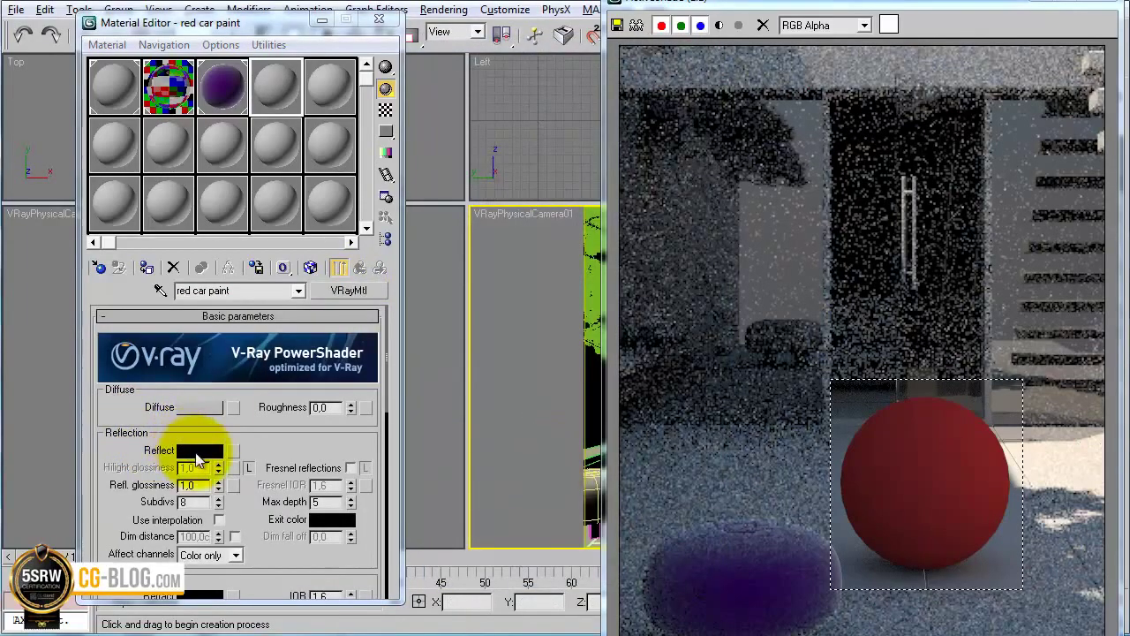
{"action": "left_click", "coordinate": [198, 452]}
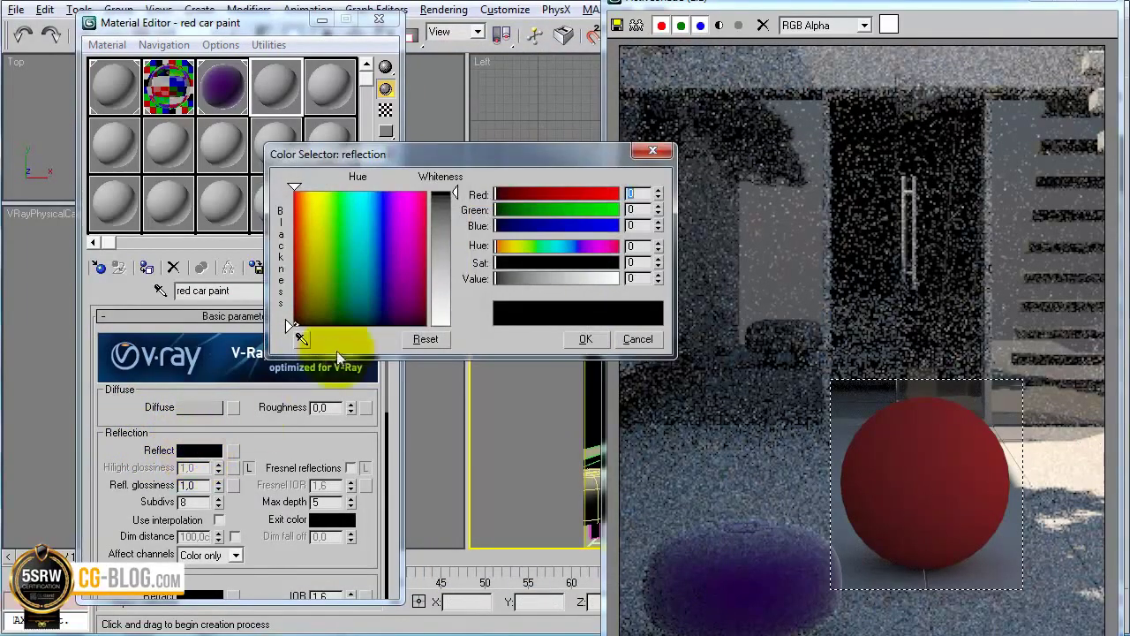
{"action": "left_click_drag", "start_coordinate": [459, 207], "coordinate": [458, 325]}
{"action": "left_click", "coordinate": [585, 339]}
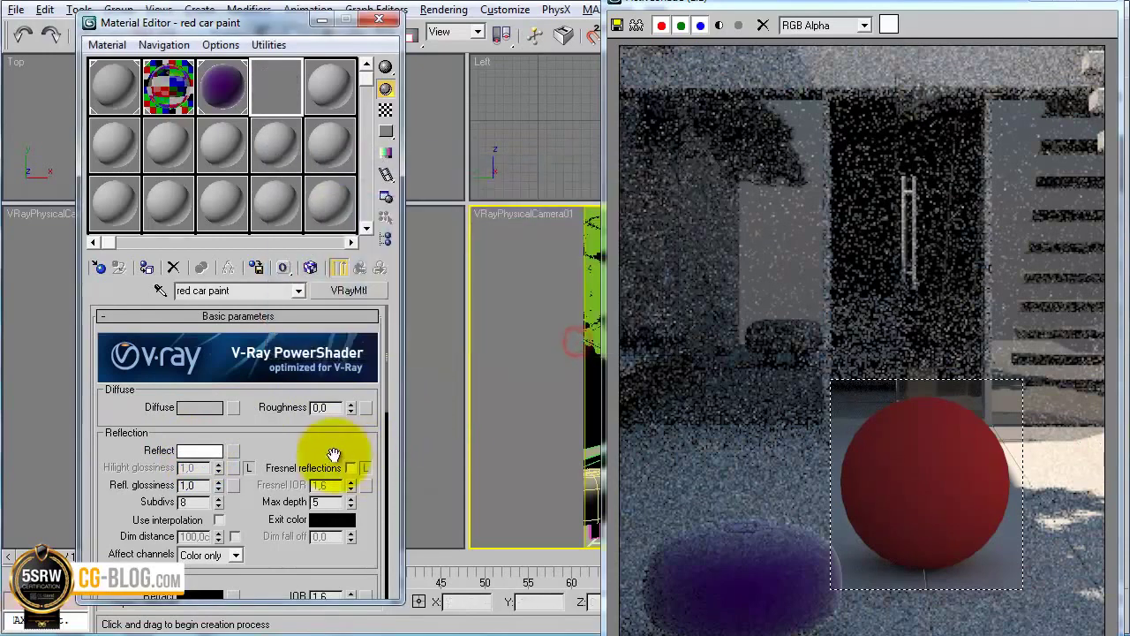
{"action": "left_click", "coordinate": [354, 467]}
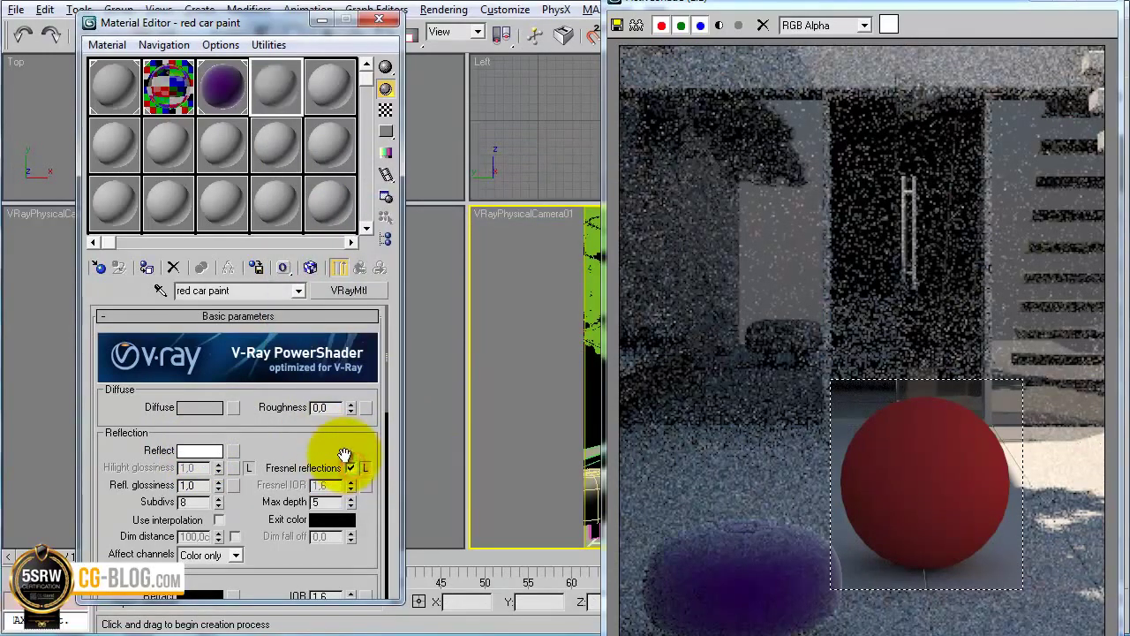
{"action": "left_click", "coordinate": [146, 266]}
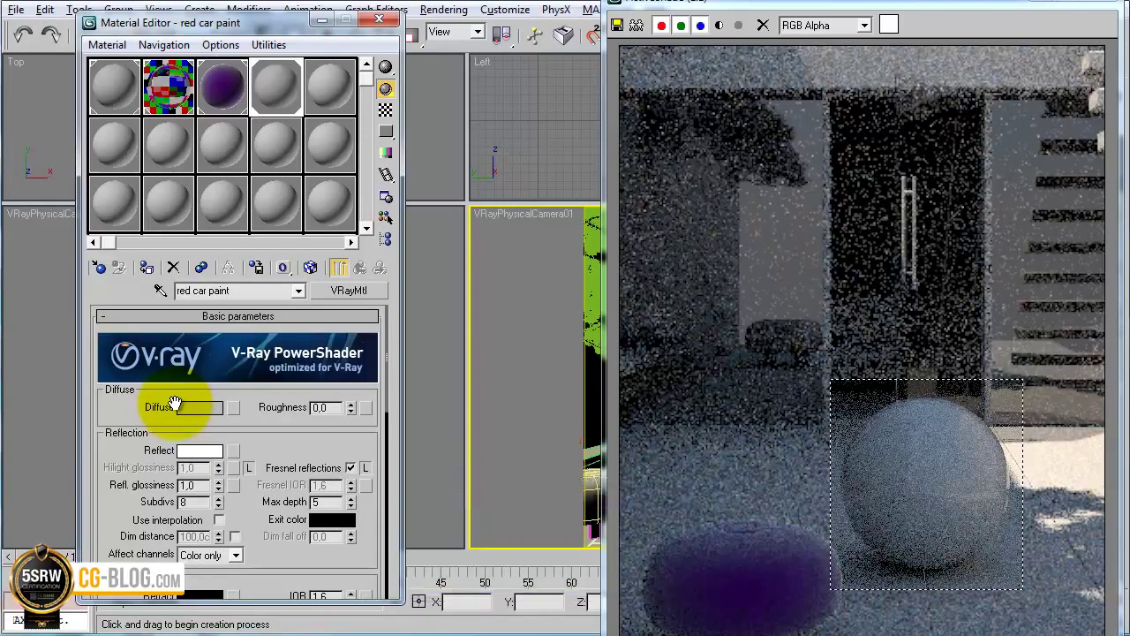
{"action": "left_click", "coordinate": [231, 407]}
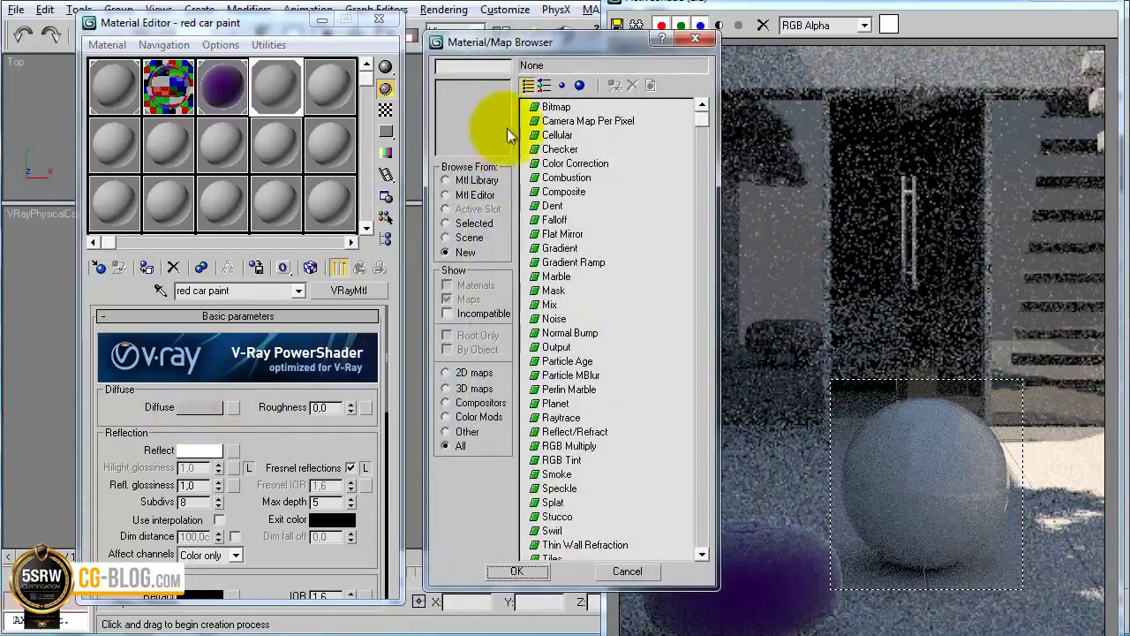
Assign a Falloff map to the diffuse and set its front colour to red
{"action": "double_click", "coordinate": [555, 220]}
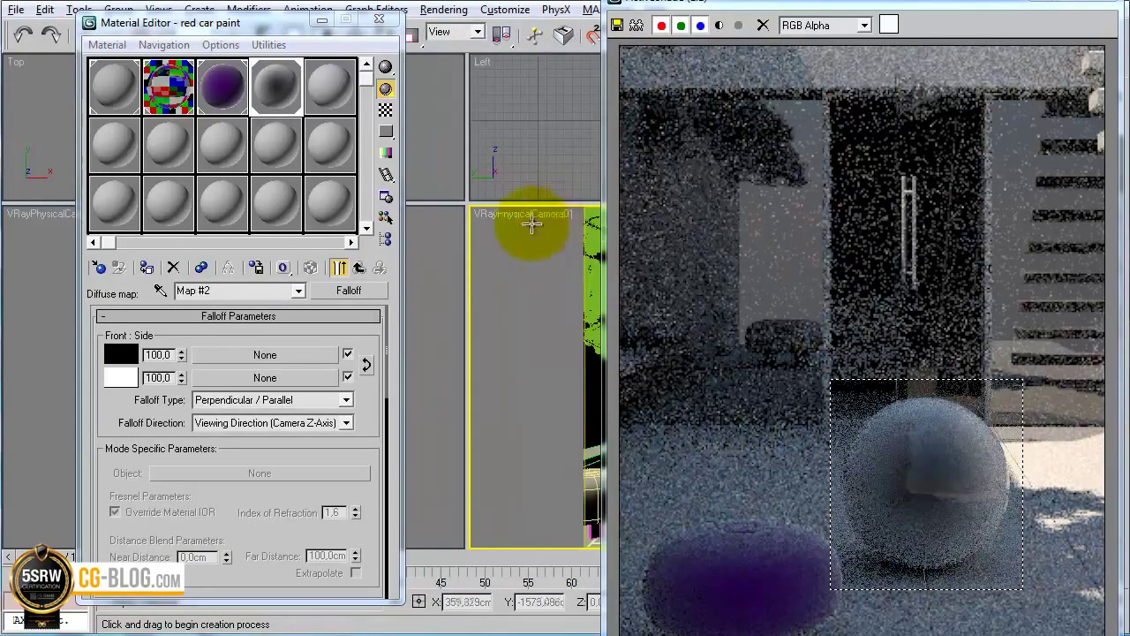
{"action": "left_click", "coordinate": [121, 354]}
{"action": "type", "text": "255"}
{"action": "key", "text": "Return"}
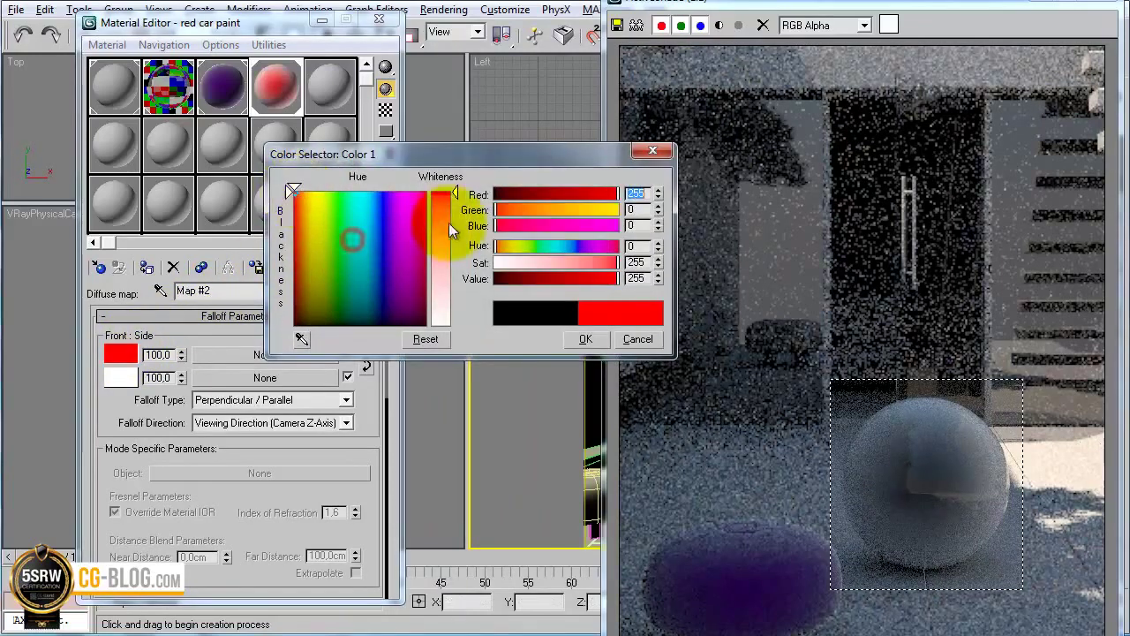
{"action": "left_click", "coordinate": [556, 279]}
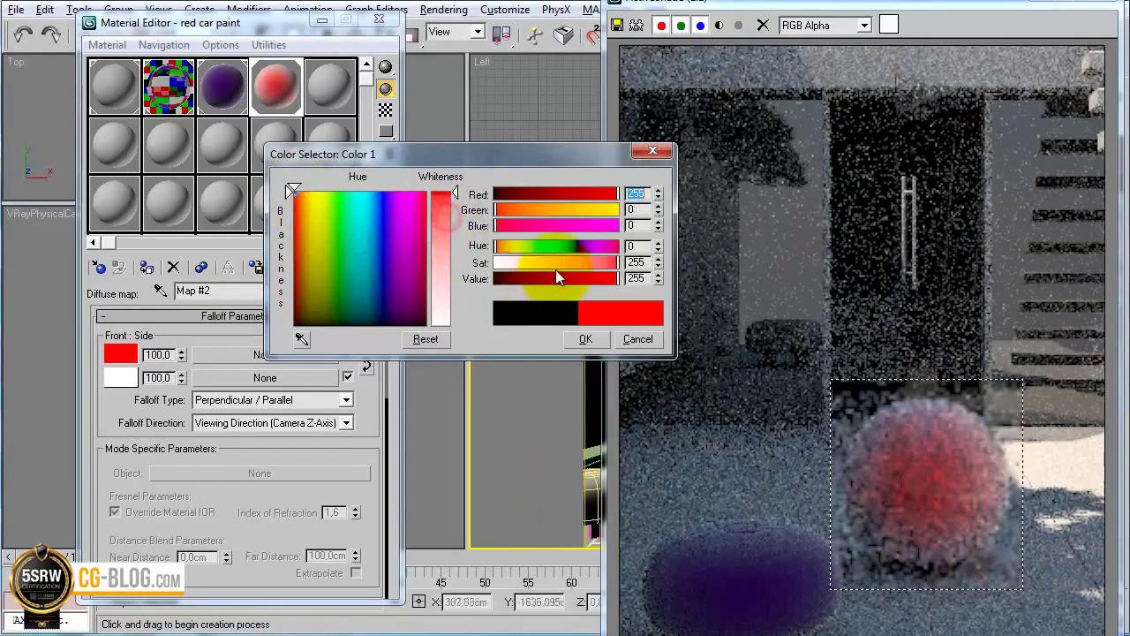
{"action": "left_click", "coordinate": [585, 338]}
Set the Falloff's side colour to black and adjust the front red to 168,0,0
{"action": "left_click", "coordinate": [121, 377]}
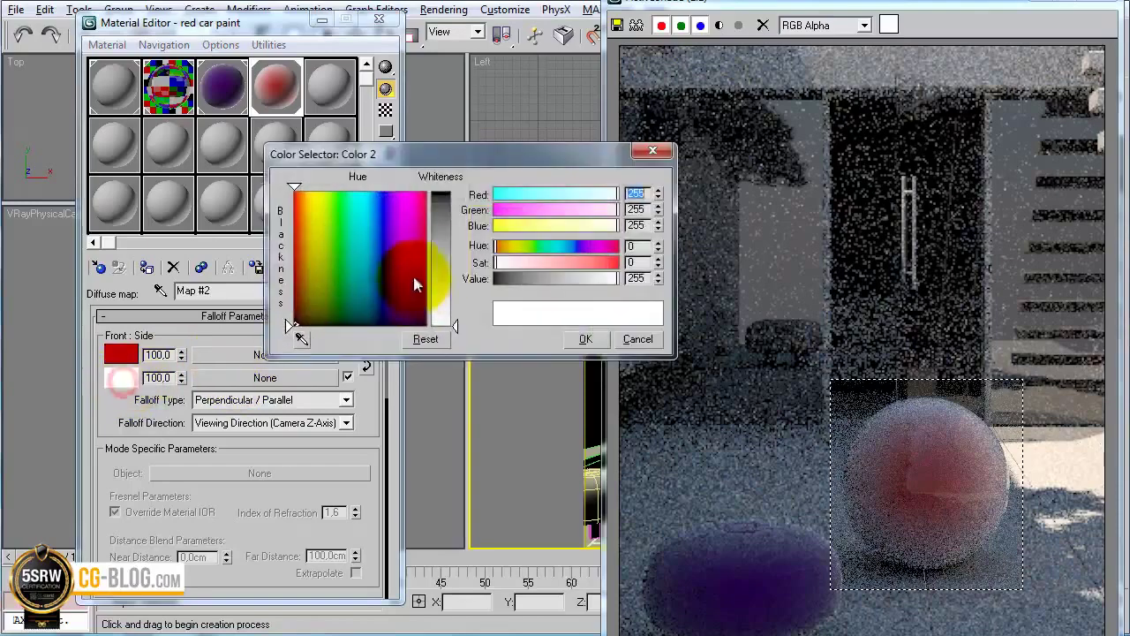
{"action": "left_click_drag", "start_coordinate": [418, 283], "coordinate": [459, 156]}
{"action": "left_click", "coordinate": [583, 336]}
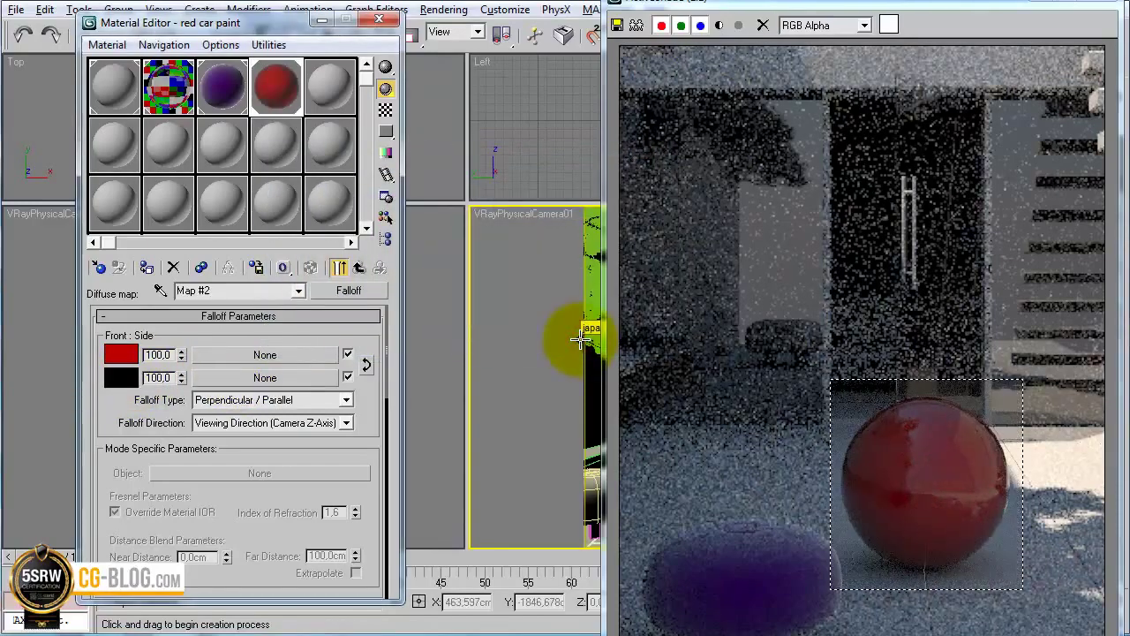
{"action": "left_click", "coordinate": [108, 359]}
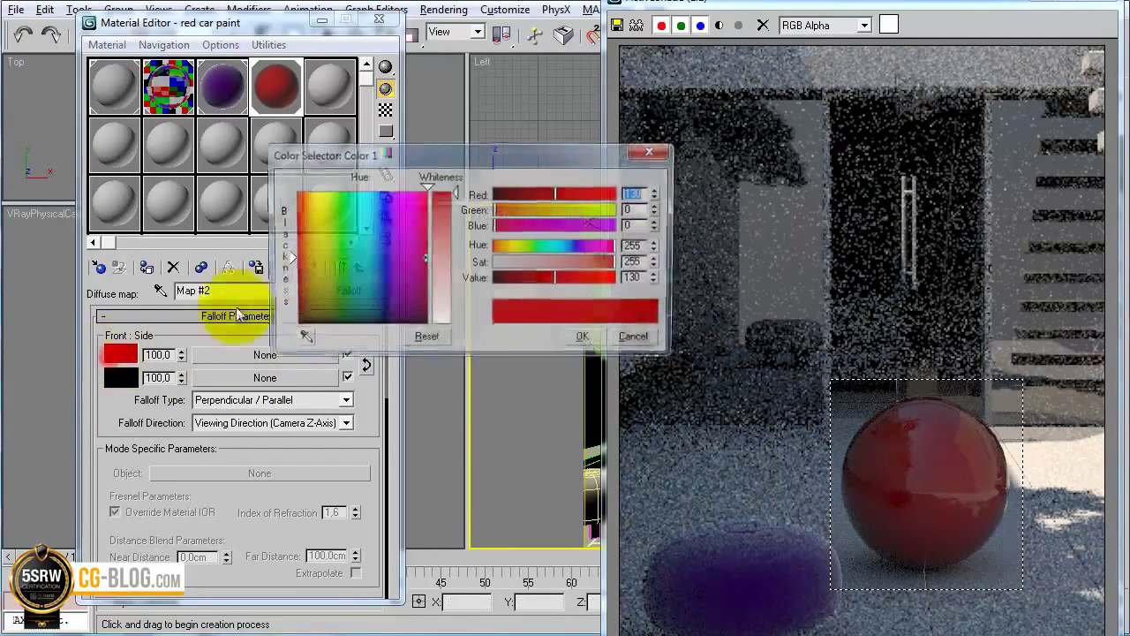
{"action": "left_click_drag", "start_coordinate": [542, 283], "coordinate": [570, 281]}
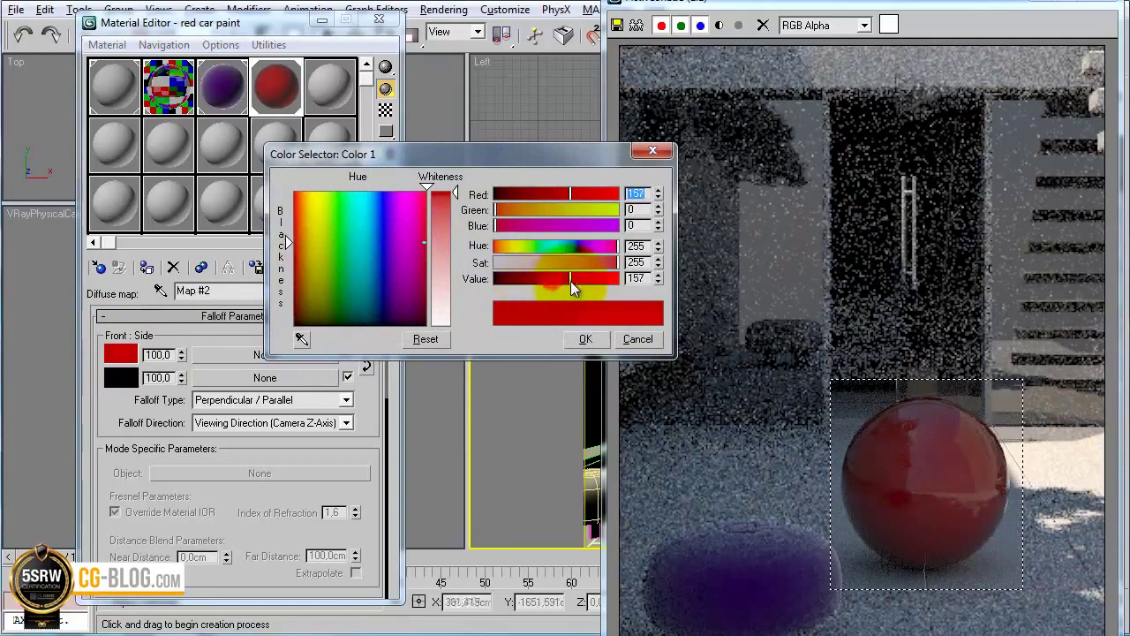
{"action": "left_click", "coordinate": [585, 339]}
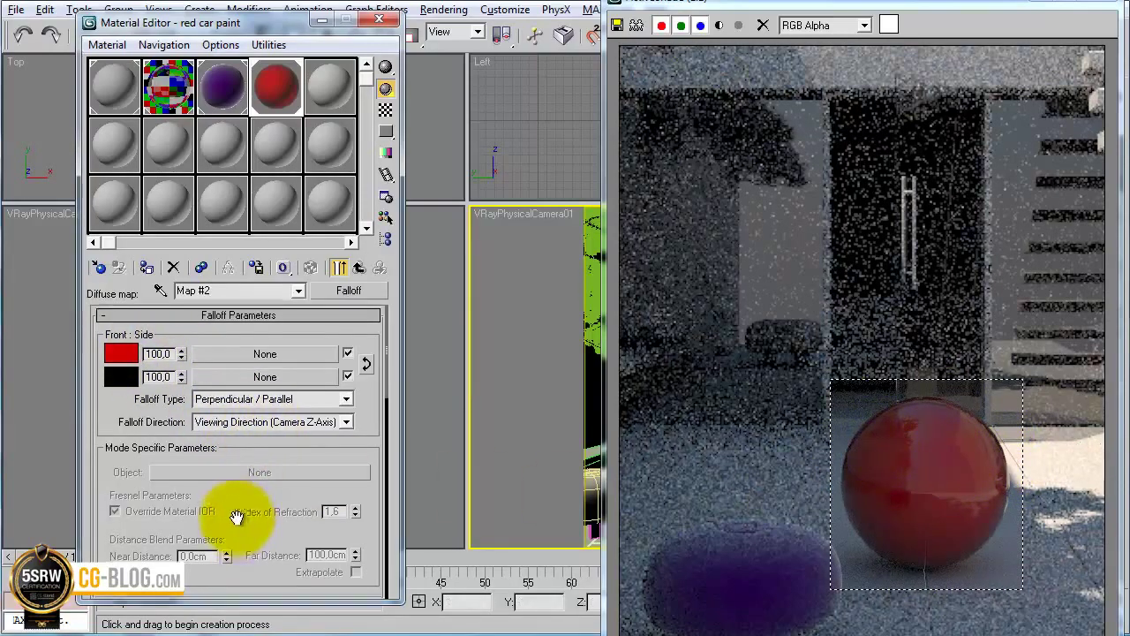
Make the mix curve's start point Bezier-Smooth and drag its handle so the curve rises steeply, then levels
{"action": "left_click_drag", "start_coordinate": [236, 517], "coordinate": [230, 320]}
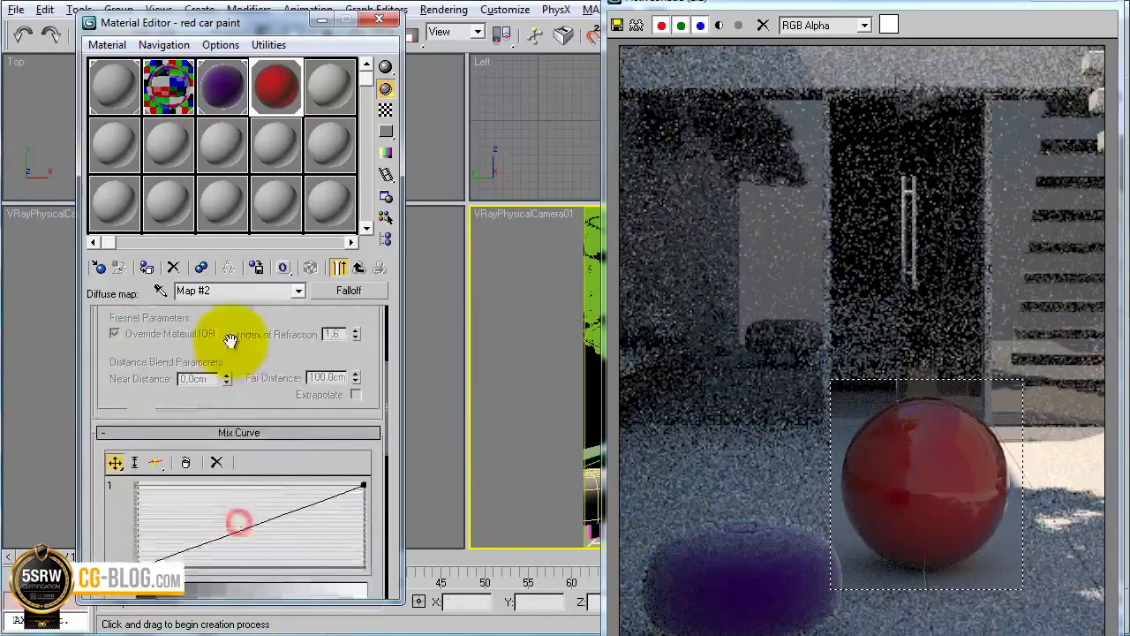
{"action": "right_click", "coordinate": [136, 545]}
{"action": "left_click", "coordinate": [199, 539]}
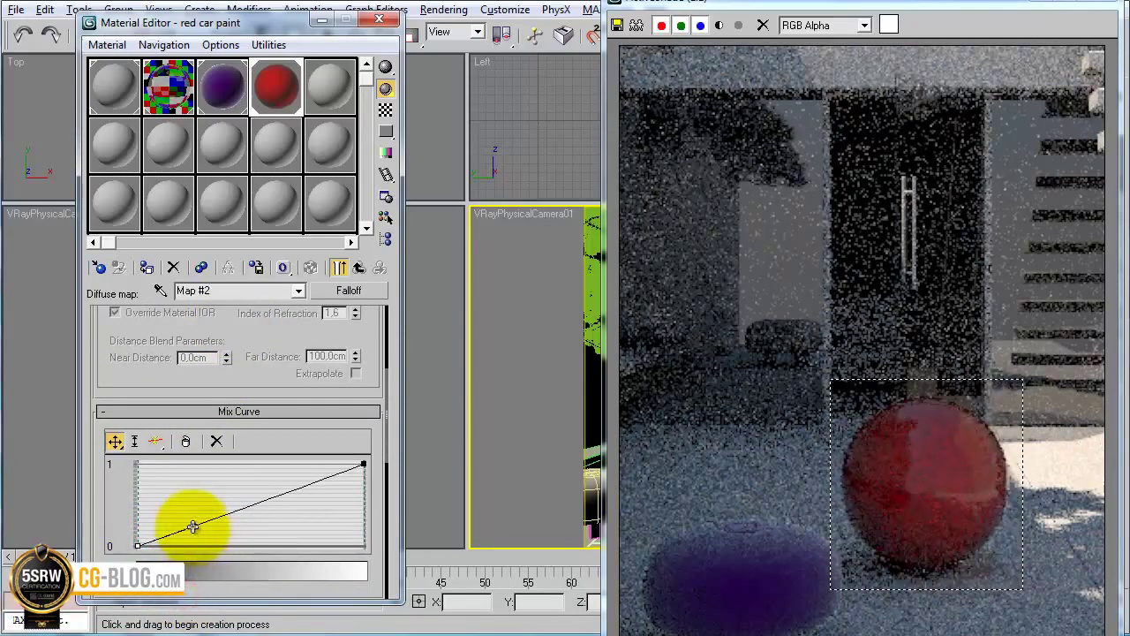
{"action": "left_click_drag", "start_coordinate": [192, 527], "coordinate": [308, 547]}
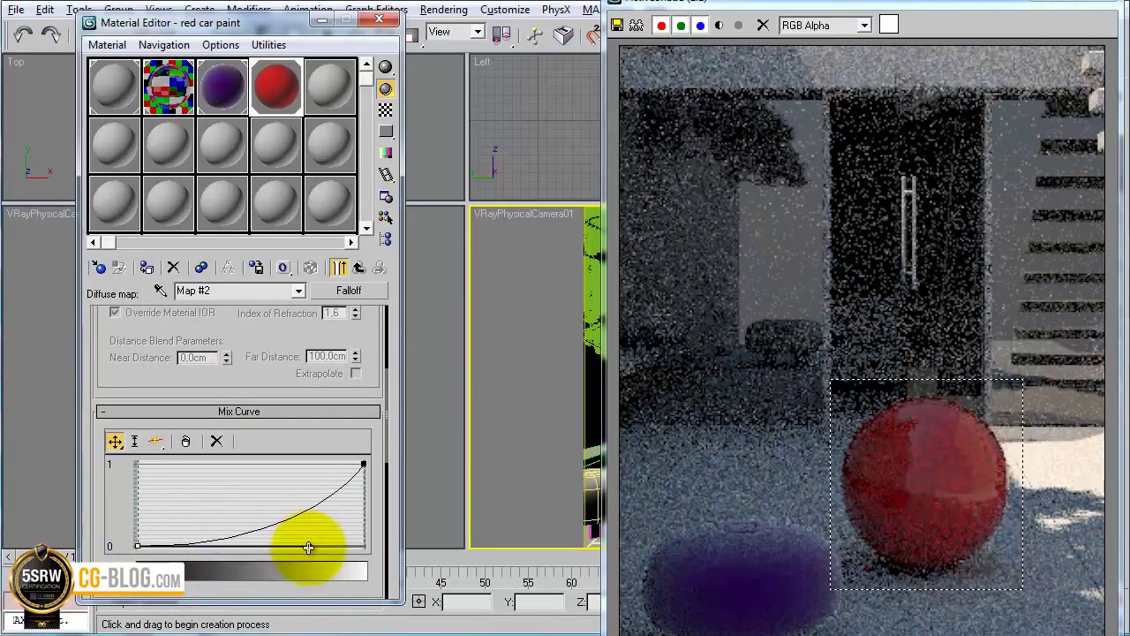
{"action": "left_click_drag", "start_coordinate": [308, 546], "coordinate": [112, 354]}
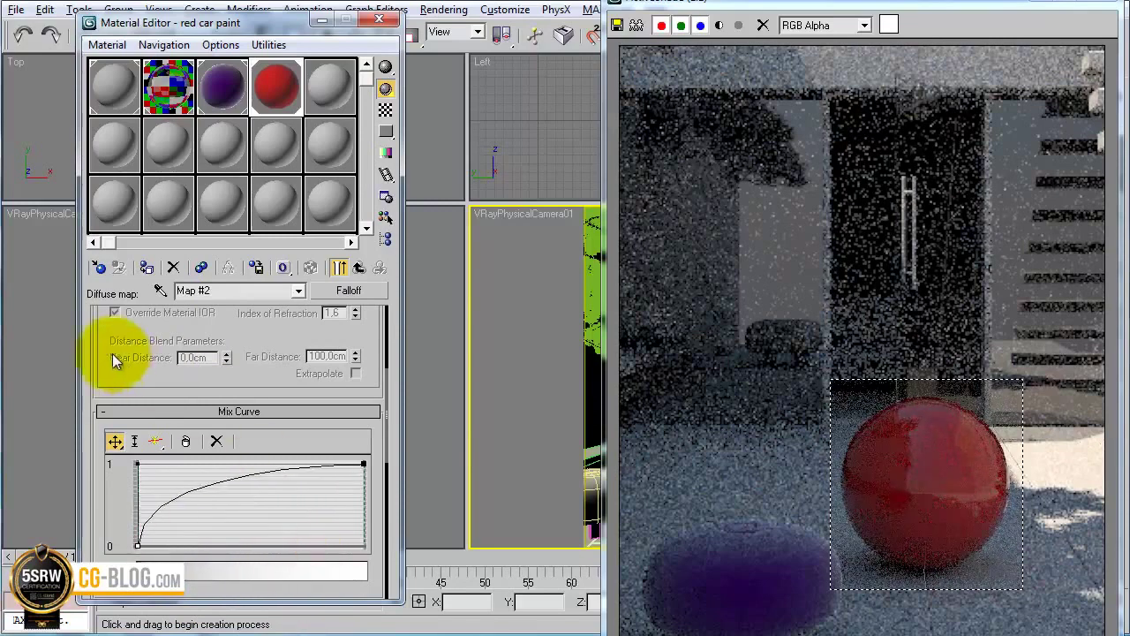
{"action": "mouse_move", "coordinate": [151, 506]}
{"action": "left_mouse_down"}
{"action": "mouse_move", "coordinate": [353, 486]}
{"action": "mouse_move", "coordinate": [135, 465]}
{"action": "mouse_move", "coordinate": [132, 495]}
{"action": "left_mouse_up"}
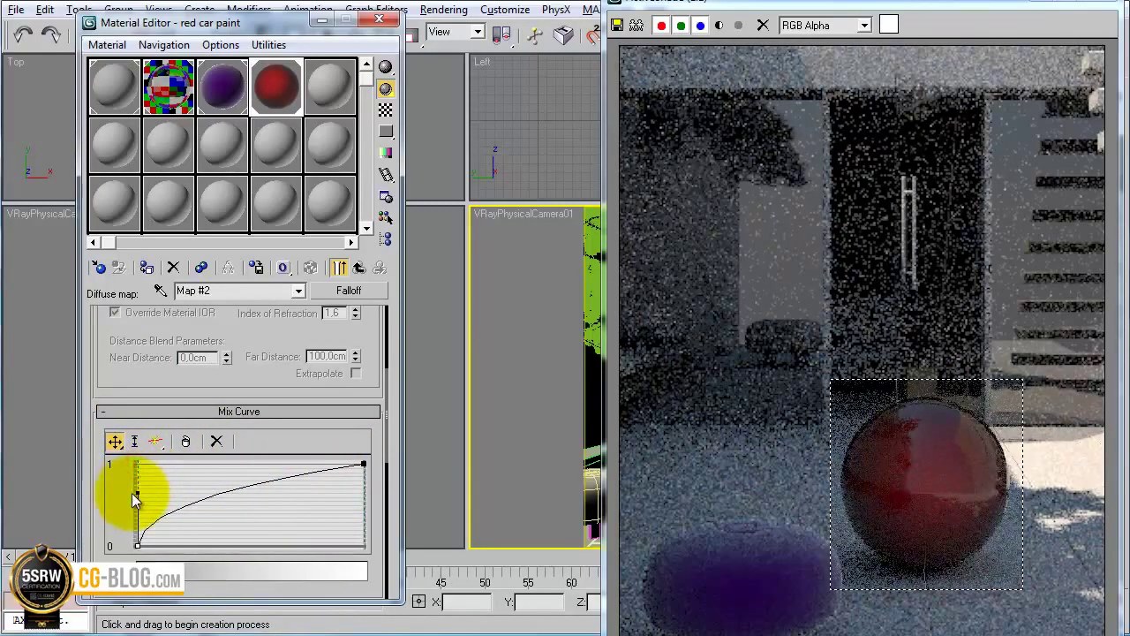
{"action": "left_click_drag", "start_coordinate": [135, 495], "coordinate": [135, 505]}
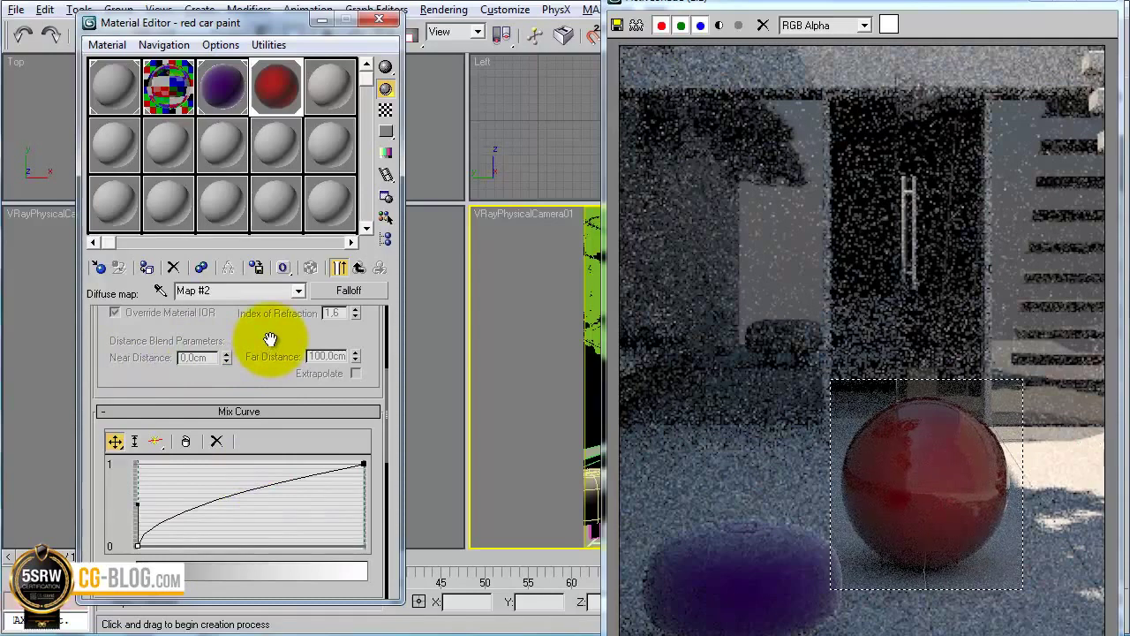
{"action": "left_click_drag", "start_coordinate": [270, 340], "coordinate": [260, 540]}
Change the Falloff front colour, after trying cyan-blue, to bright green (42,255,0)
{"action": "left_click", "coordinate": [121, 354]}
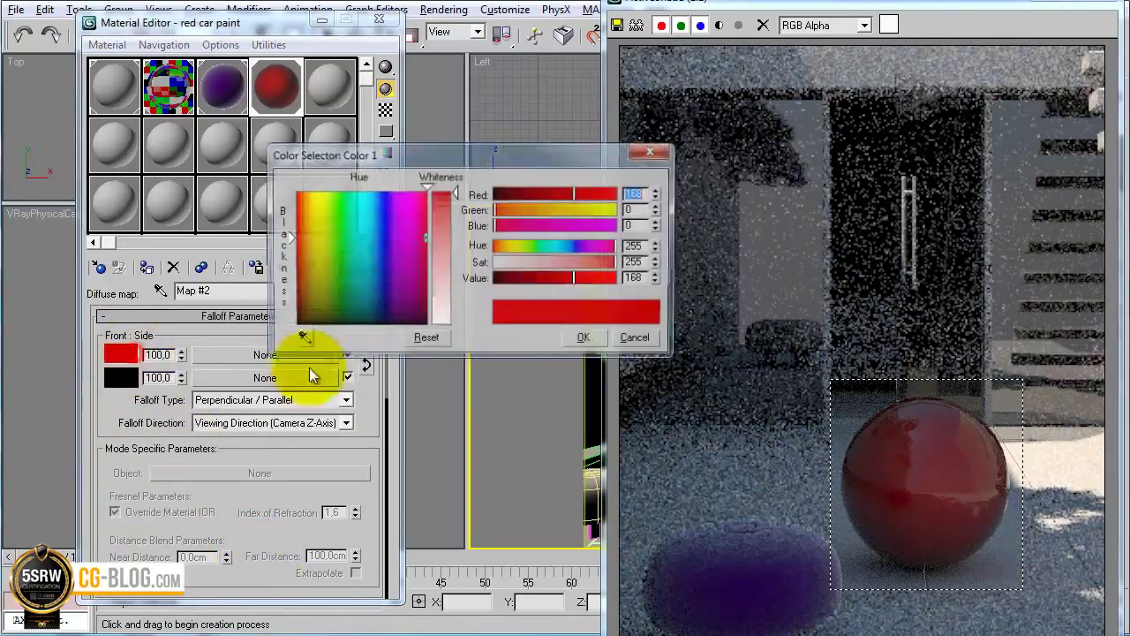
{"action": "left_click_drag", "start_coordinate": [362, 191], "coordinate": [370, 191]}
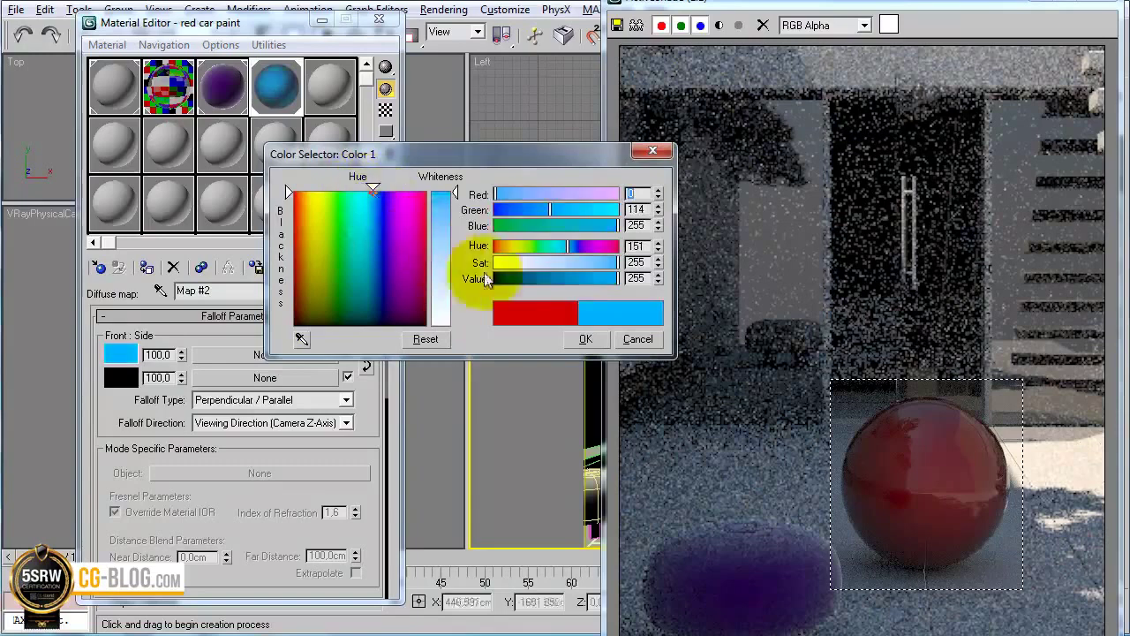
{"action": "left_click", "coordinate": [586, 341]}
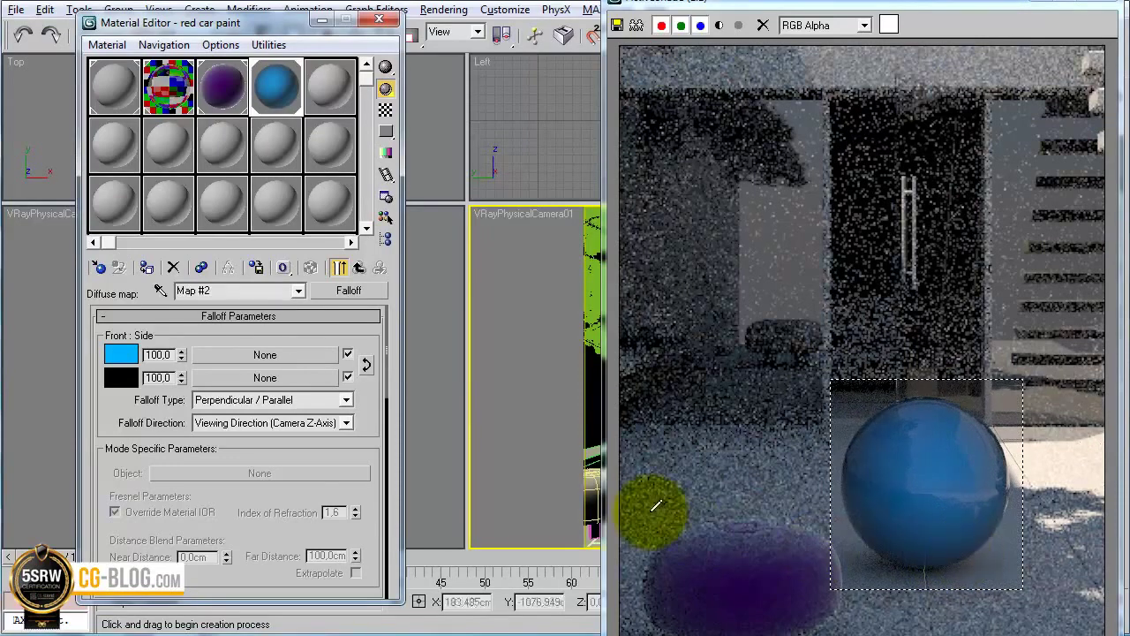
{"action": "left_click", "coordinate": [128, 351]}
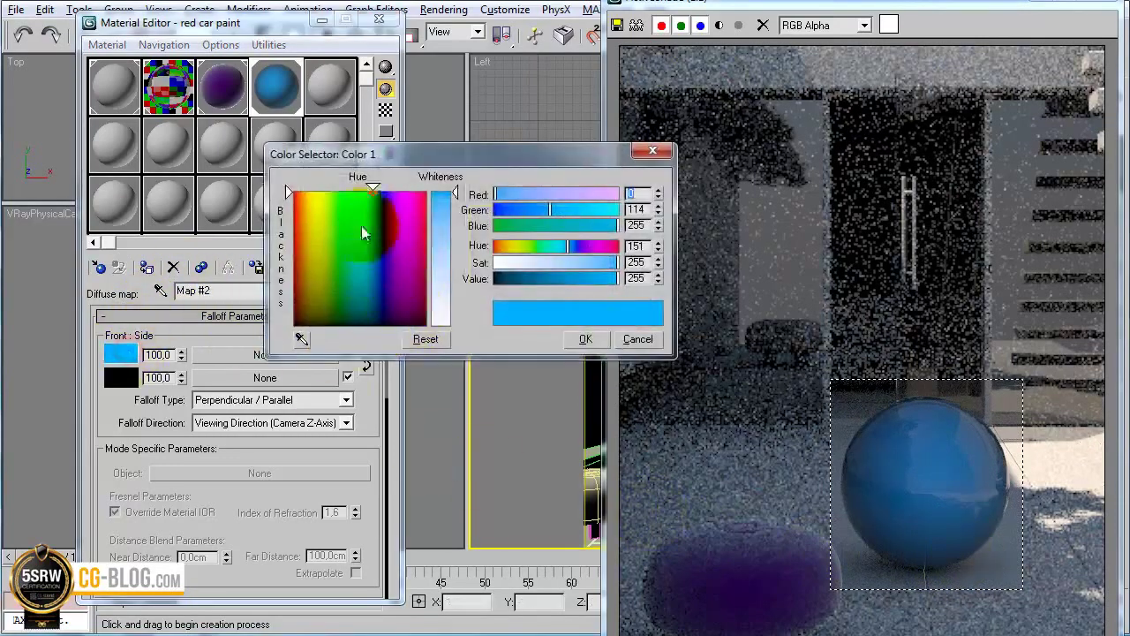
{"action": "left_click_drag", "start_coordinate": [382, 187], "coordinate": [335, 186]}
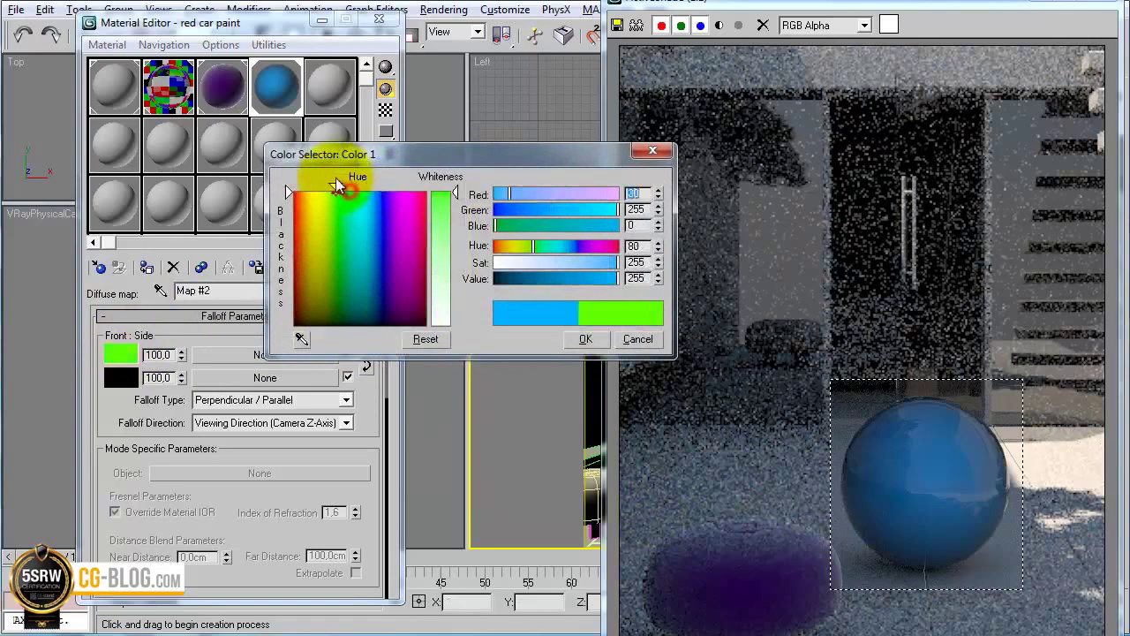
{"action": "left_click", "coordinate": [583, 341]}
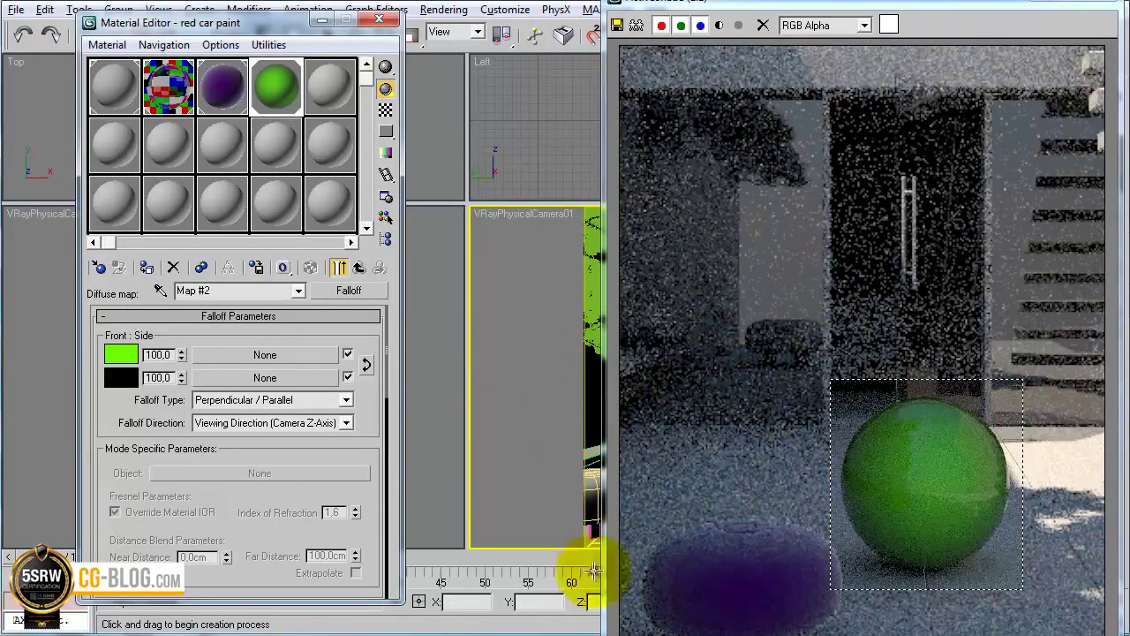
{"action": "scroll", "coordinate": [356, 495], "scroll_direction": "down", "scroll_amount": 1}
{"action": "scroll", "coordinate": [356, 496], "scroll_direction": "down", "scroll_amount": 5}
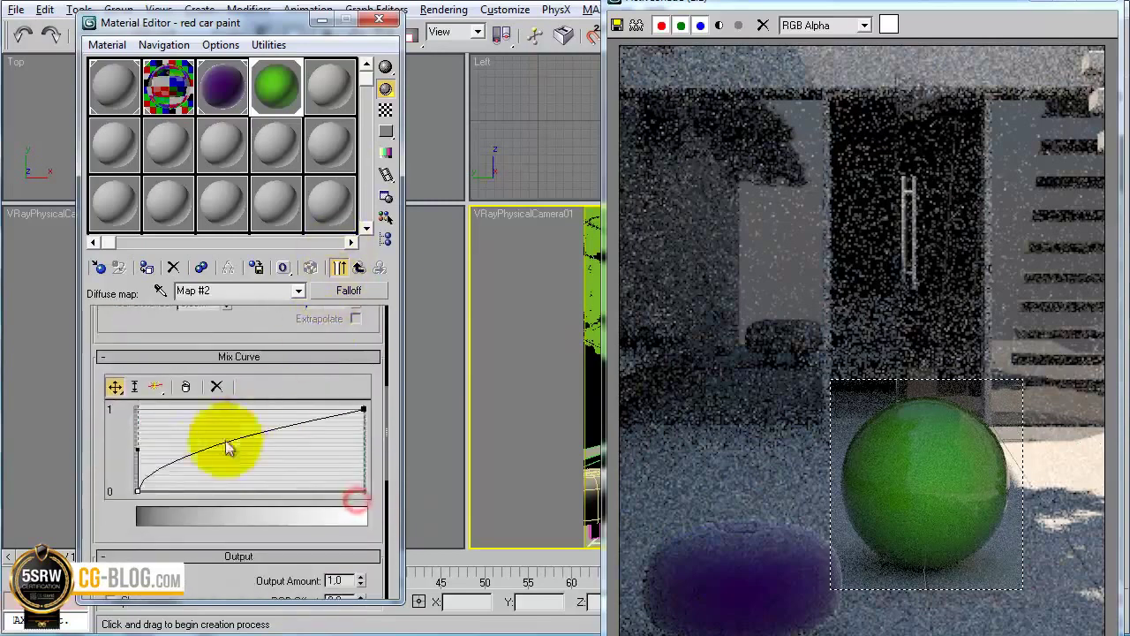
Shift the Material Editor's parameter rollouts slightly upward
{"action": "left_click_drag", "start_coordinate": [139, 450], "coordinate": [133, 418]}
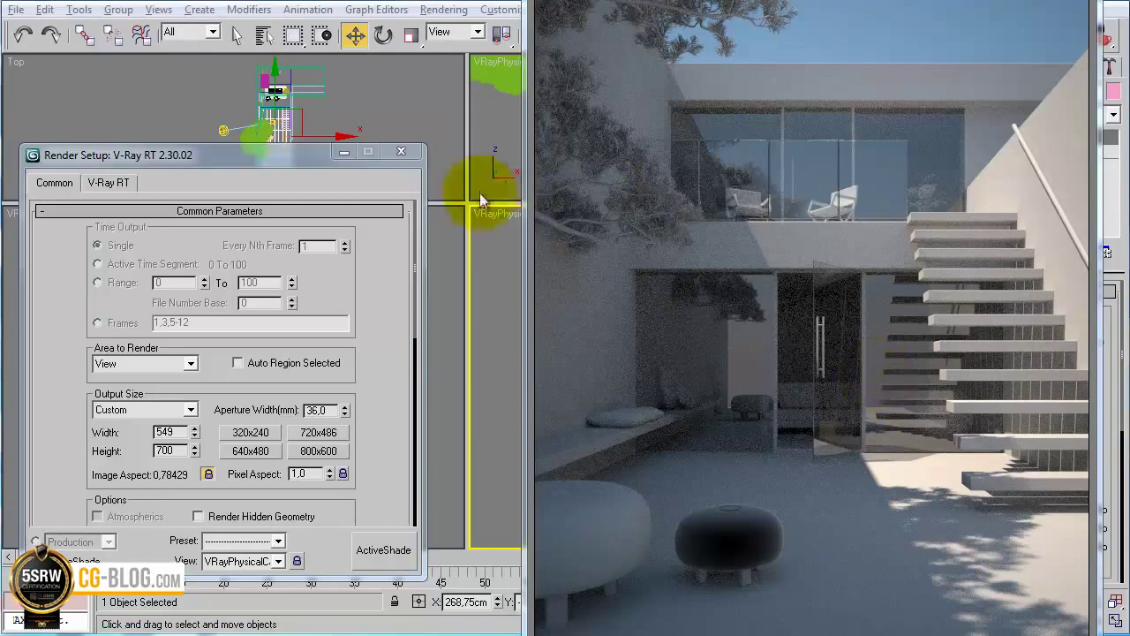
Close Render Setup, frame the courtyard in Front view, and hide the tree
{"action": "left_click", "coordinate": [401, 154]}
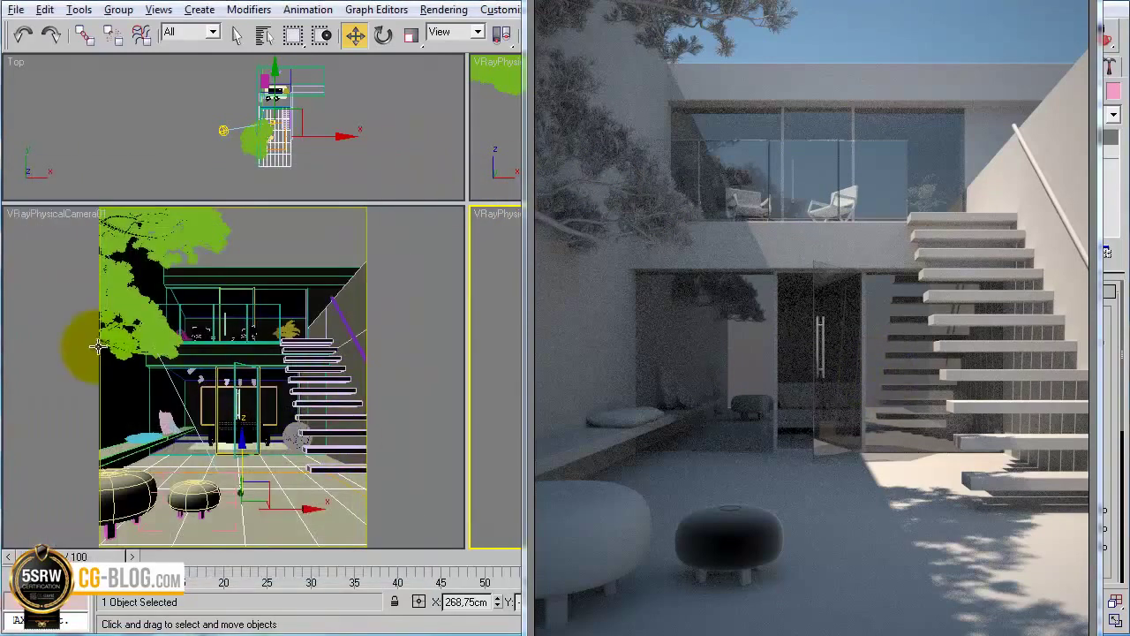
{"action": "key", "text": "f"}
{"action": "middle_click_drag", "start_coordinate": [206, 380], "coordinate": [141, 415]}
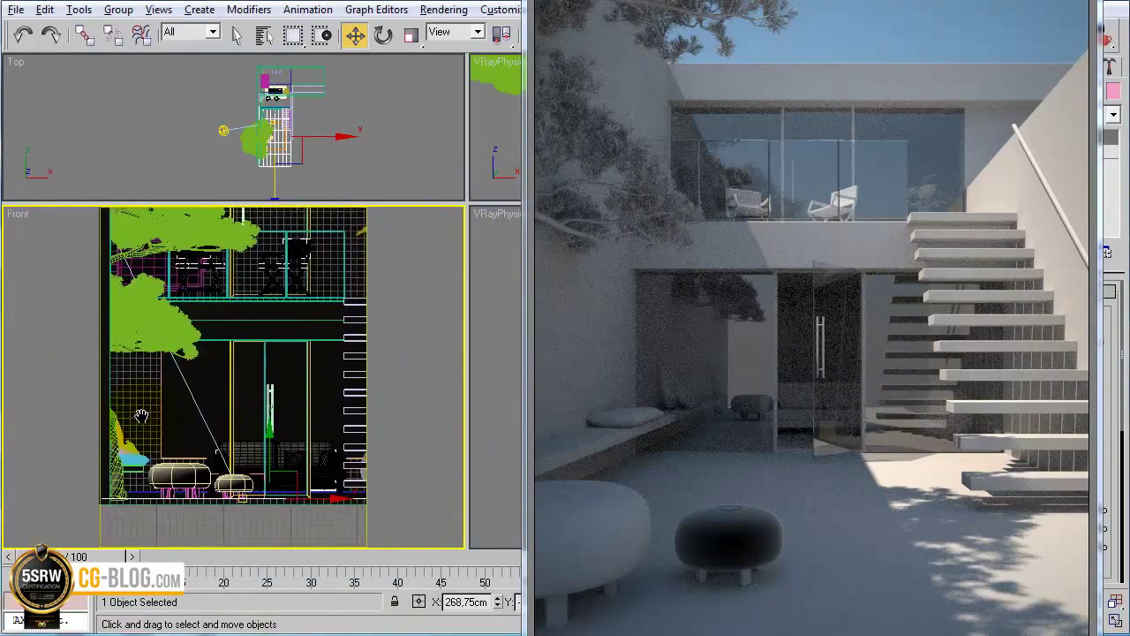
{"action": "scroll", "coordinate": [250, 424], "scroll_direction": "up", "scroll_amount": 2}
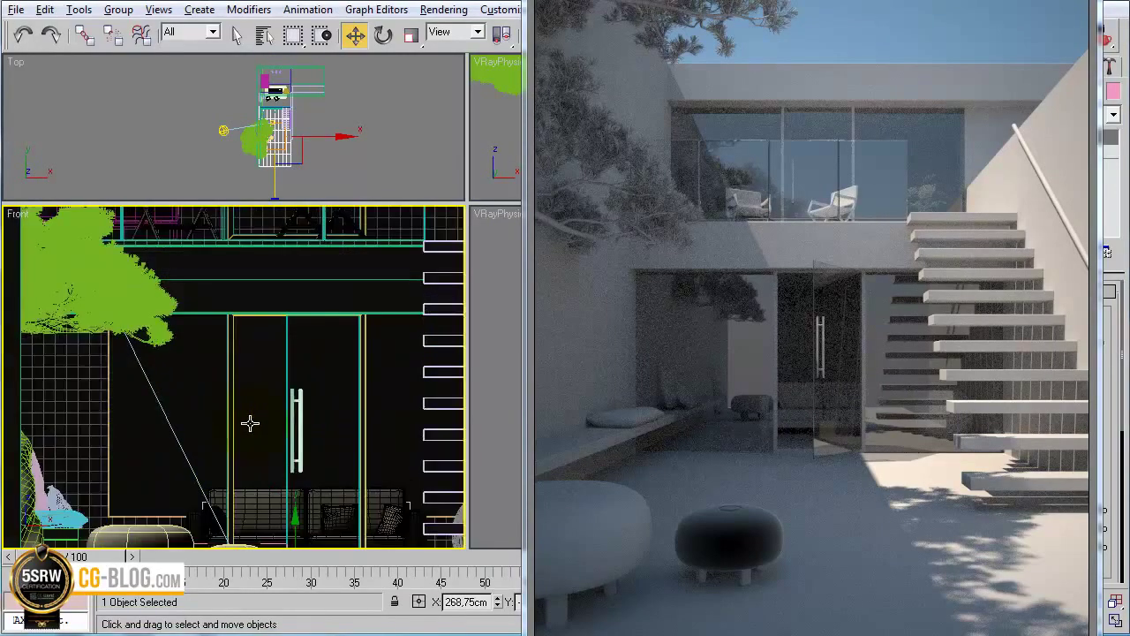
{"action": "scroll", "coordinate": [265, 415], "scroll_direction": "up", "scroll_amount": 1}
{"action": "scroll", "coordinate": [270, 393], "scroll_direction": "up", "scroll_amount": 1}
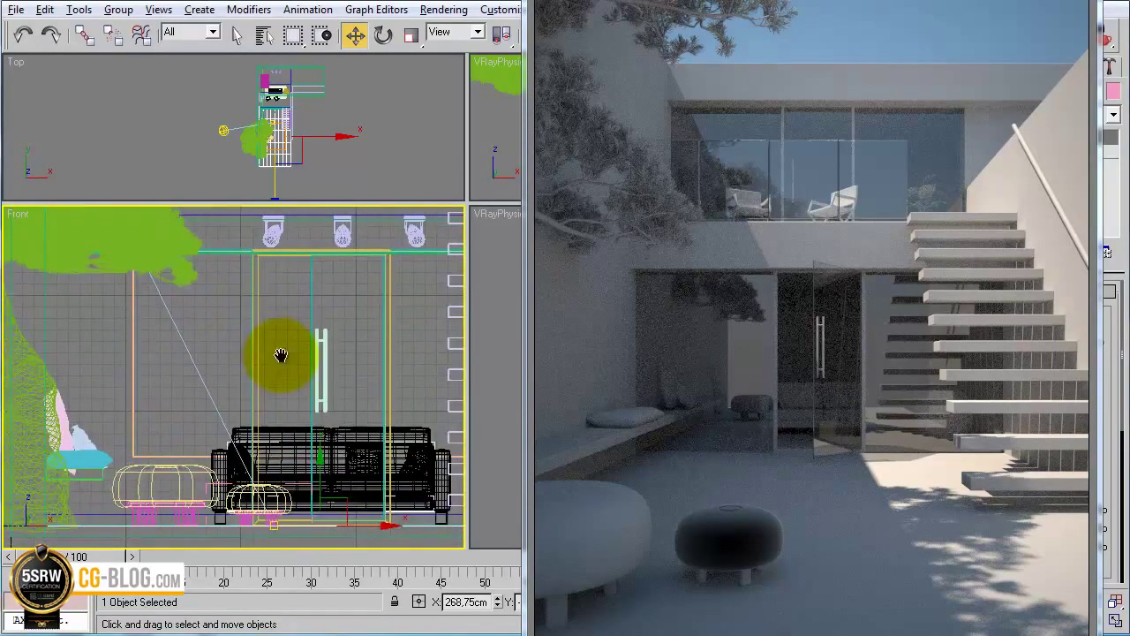
{"action": "middle_click_drag", "start_coordinate": [153, 233], "coordinate": [194, 282]}
{"action": "left_click", "coordinate": [149, 275]}
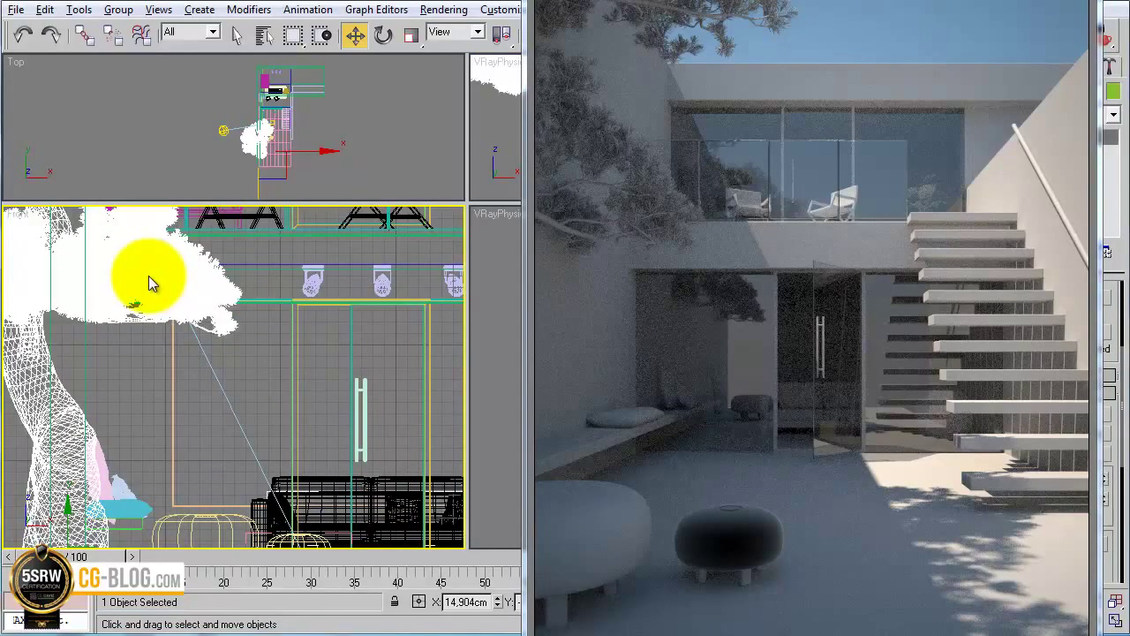
{"action": "right_click", "coordinate": [149, 276]}
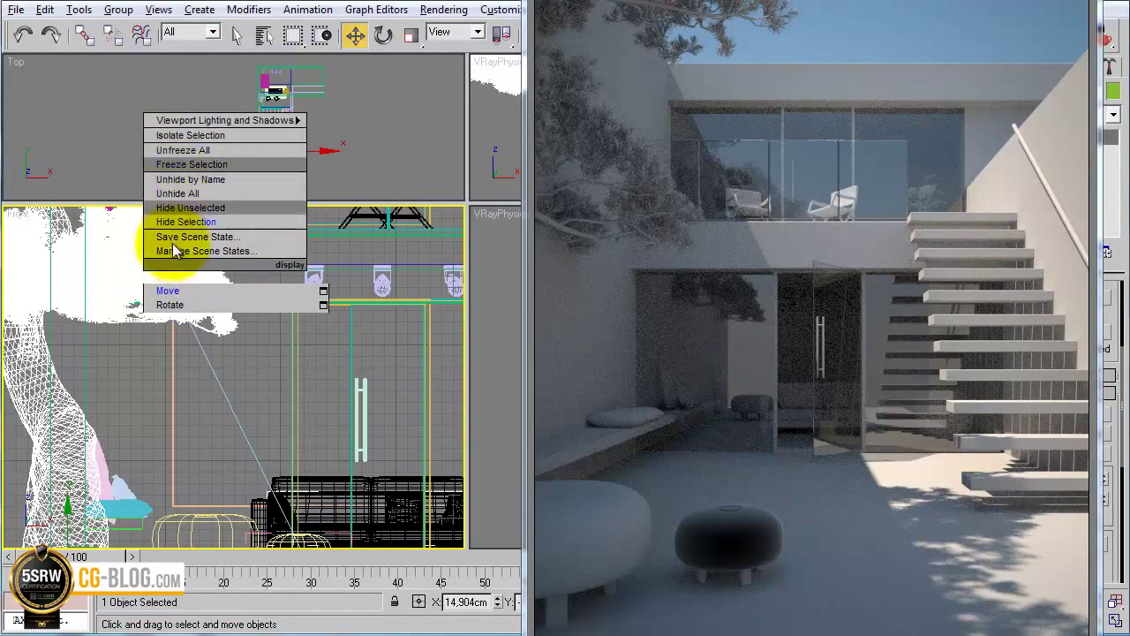
{"action": "left_click", "coordinate": [185, 222]}
Draw a render region around the ground-floor glass doors and re-render it
{"action": "middle_click_drag", "start_coordinate": [220, 391], "coordinate": [248, 363]}
{"action": "right_click", "coordinate": [744, 250]}
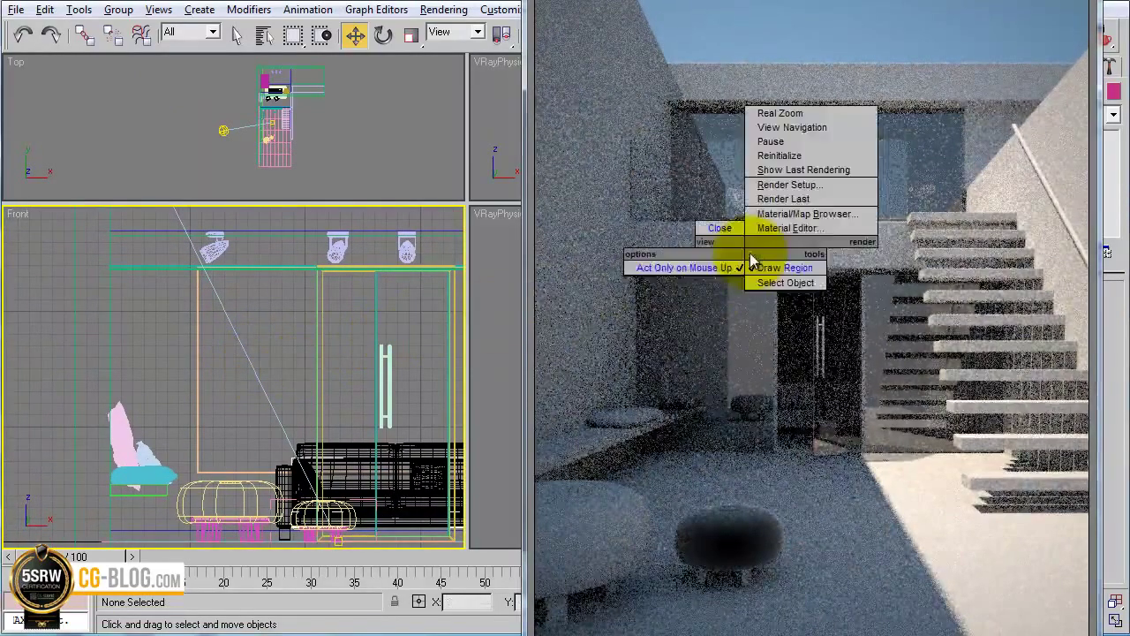
{"action": "left_click_drag", "start_coordinate": [669, 361], "coordinate": [726, 303]}
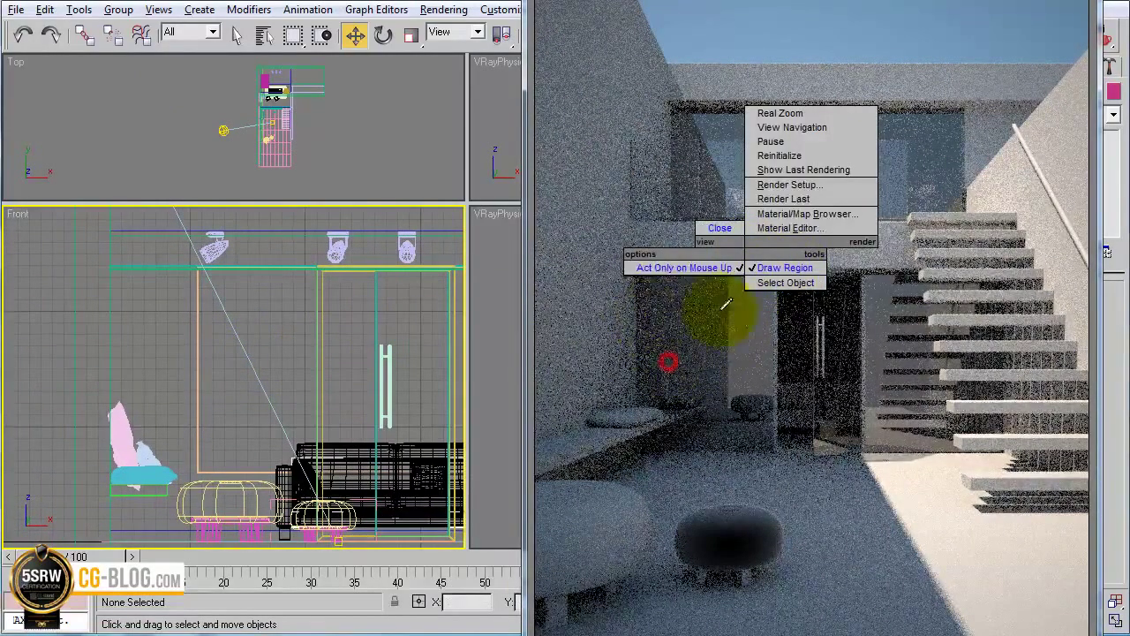
{"action": "left_click_drag", "start_coordinate": [636, 450], "coordinate": [937, 272]}
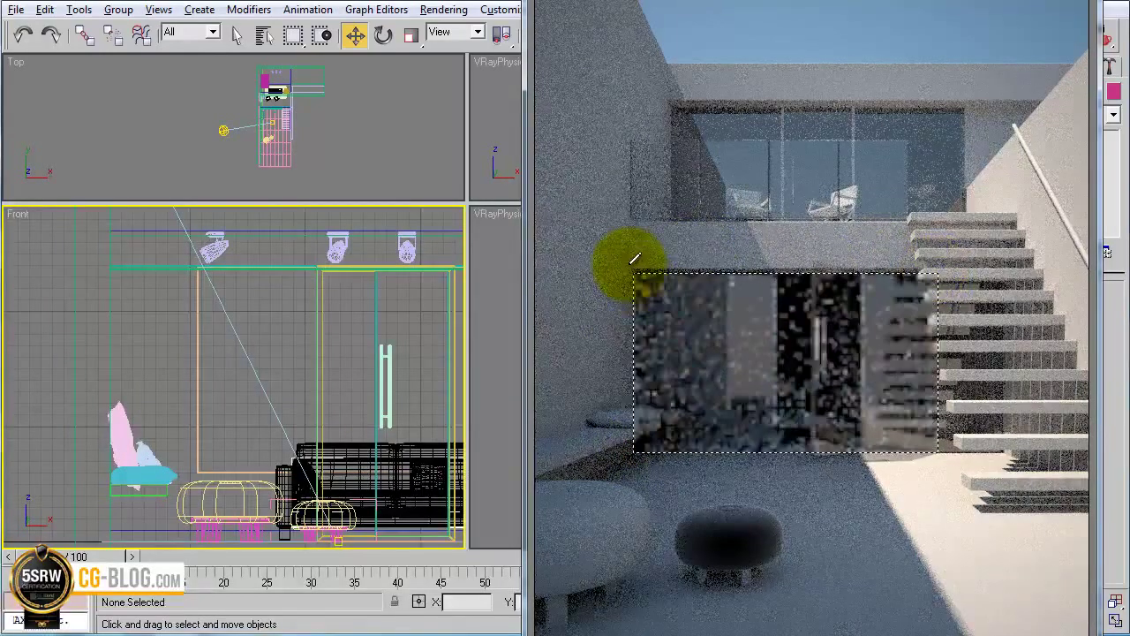
{"action": "left_click_drag", "start_coordinate": [627, 262], "coordinate": [951, 453]}
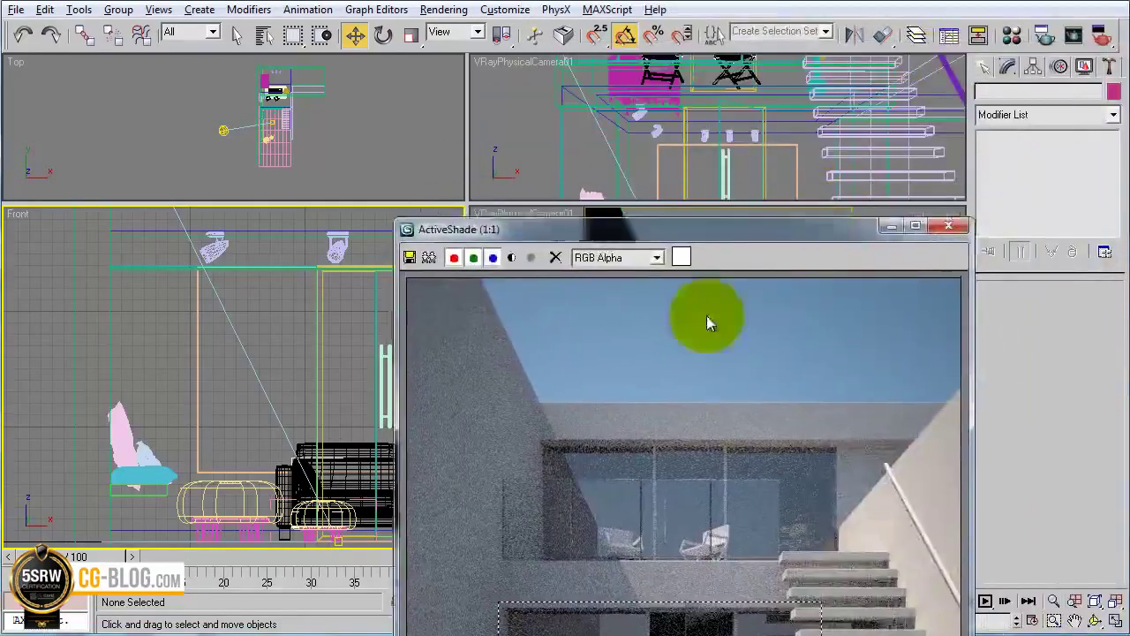
Create a VRayIES light from the left ceiling fixture aimed downward in Front view
{"action": "left_click_drag", "start_coordinate": [707, 315], "coordinate": [514, 582]}
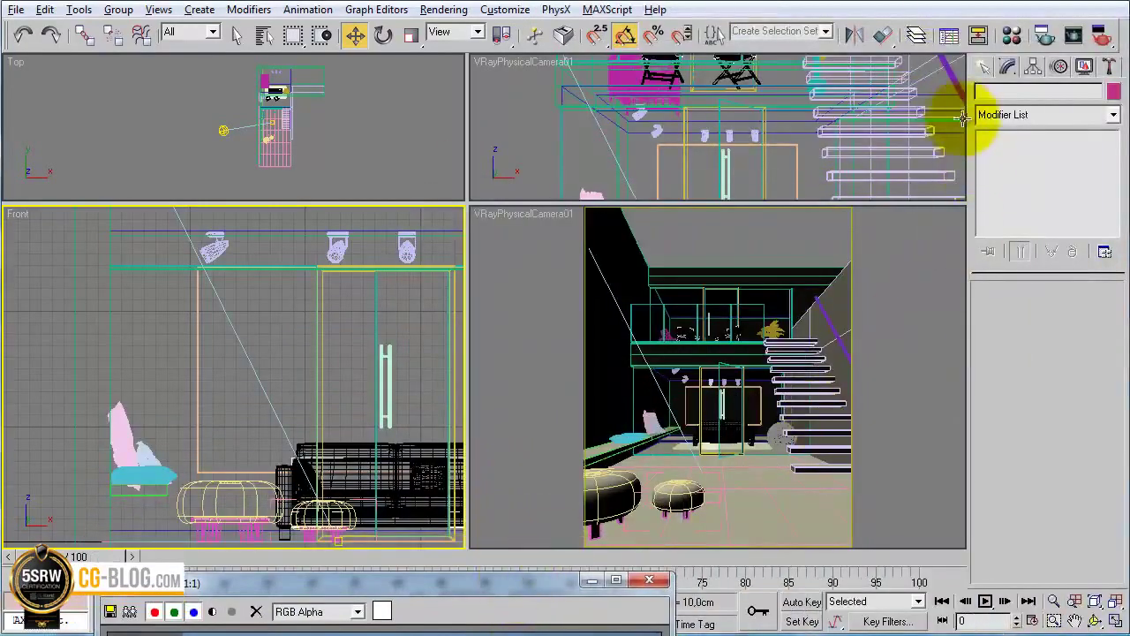
{"action": "left_click", "coordinate": [986, 67]}
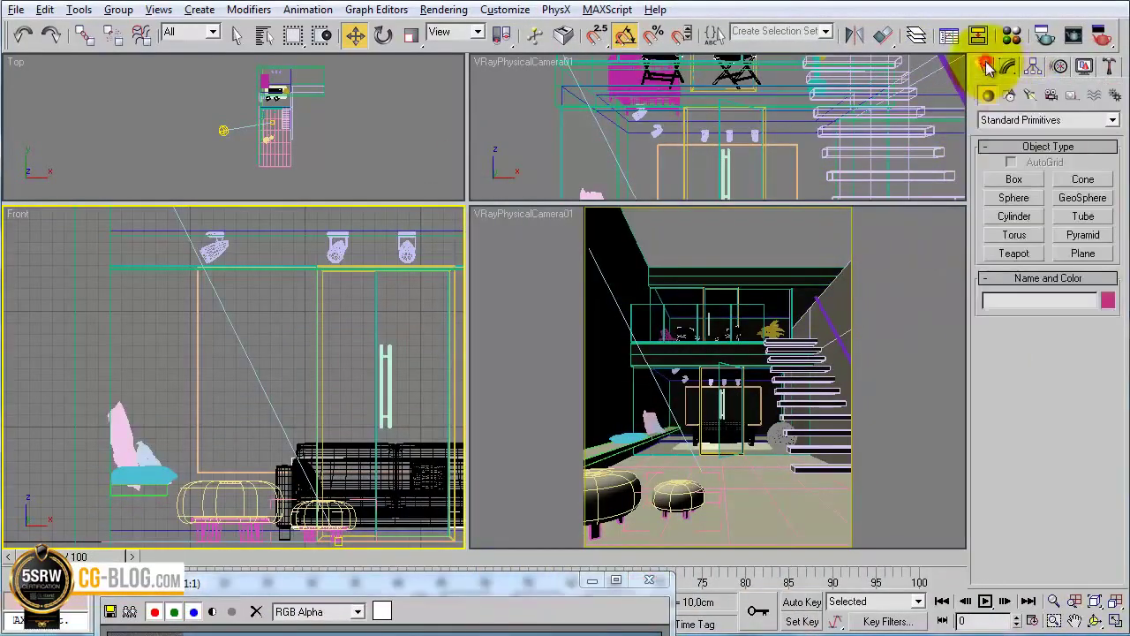
{"action": "left_click", "coordinate": [1029, 96]}
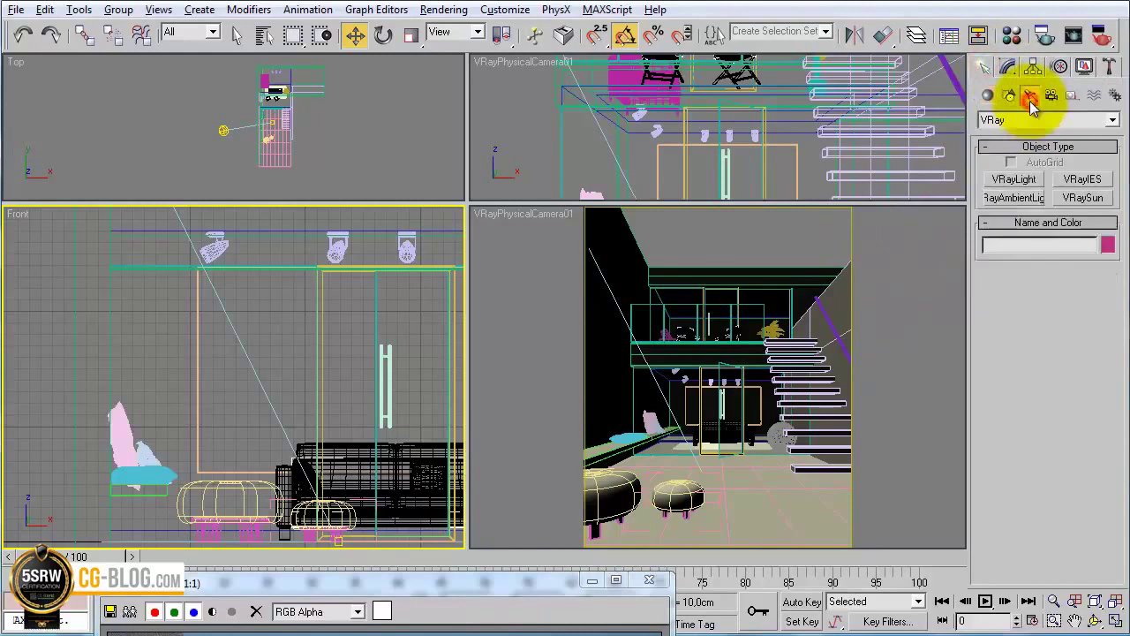
{"action": "left_click", "coordinate": [1079, 181]}
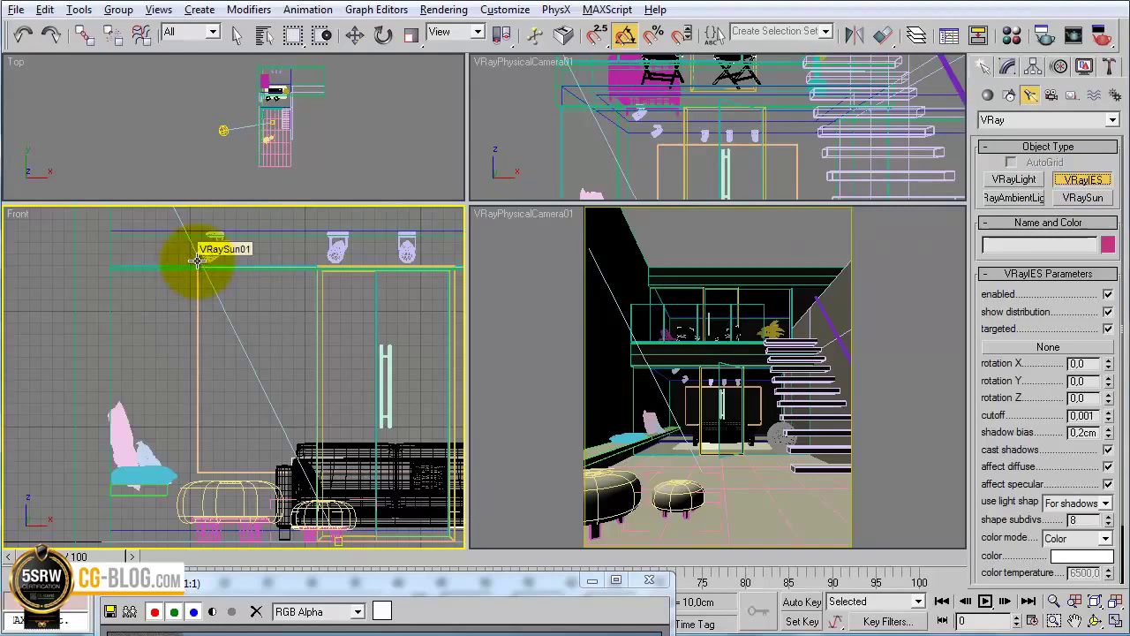
{"action": "left_click_drag", "start_coordinate": [197, 259], "coordinate": [106, 521]}
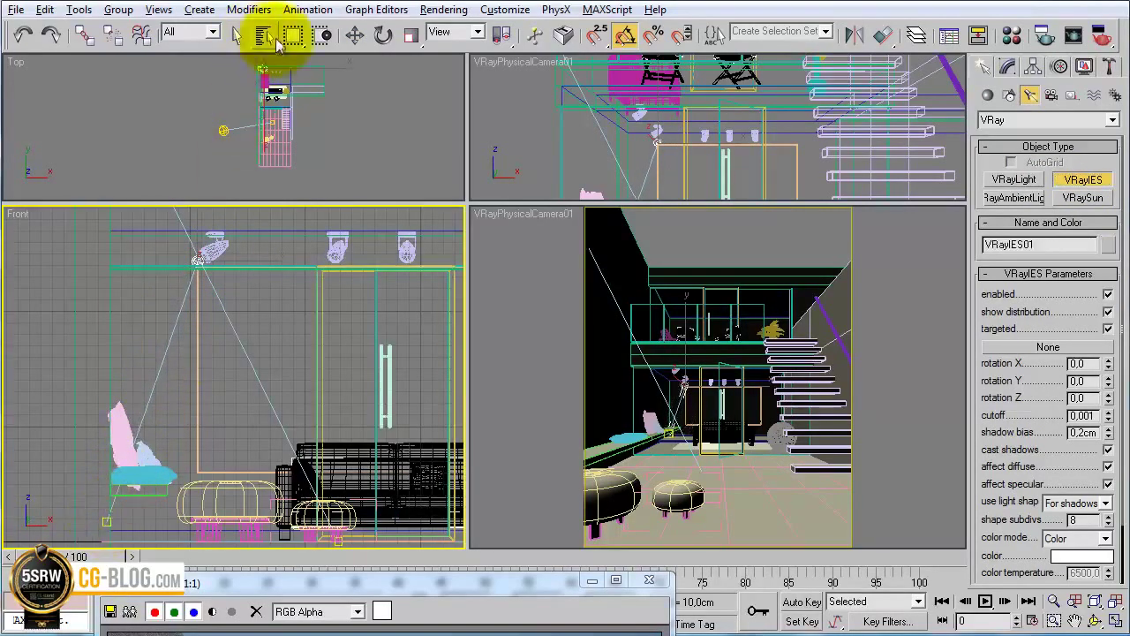
Set the selection filter to Lights and select the new IES light in Top view
{"action": "left_click", "coordinate": [354, 35]}
{"action": "left_click", "coordinate": [212, 31]}
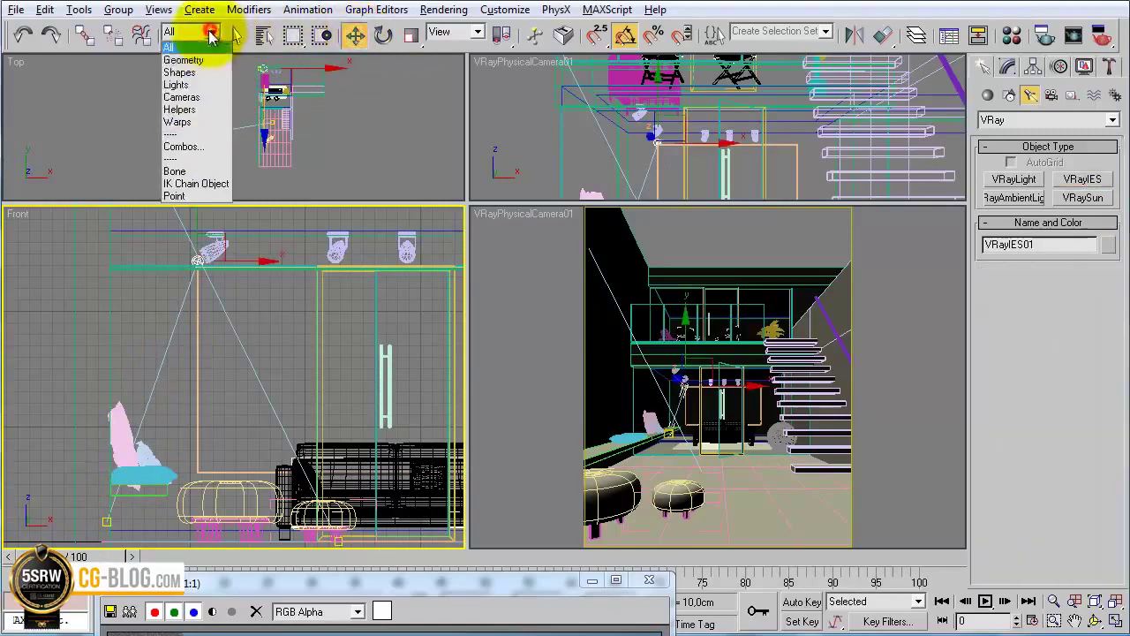
{"action": "left_click", "coordinate": [177, 84]}
{"action": "left_click", "coordinate": [340, 128]}
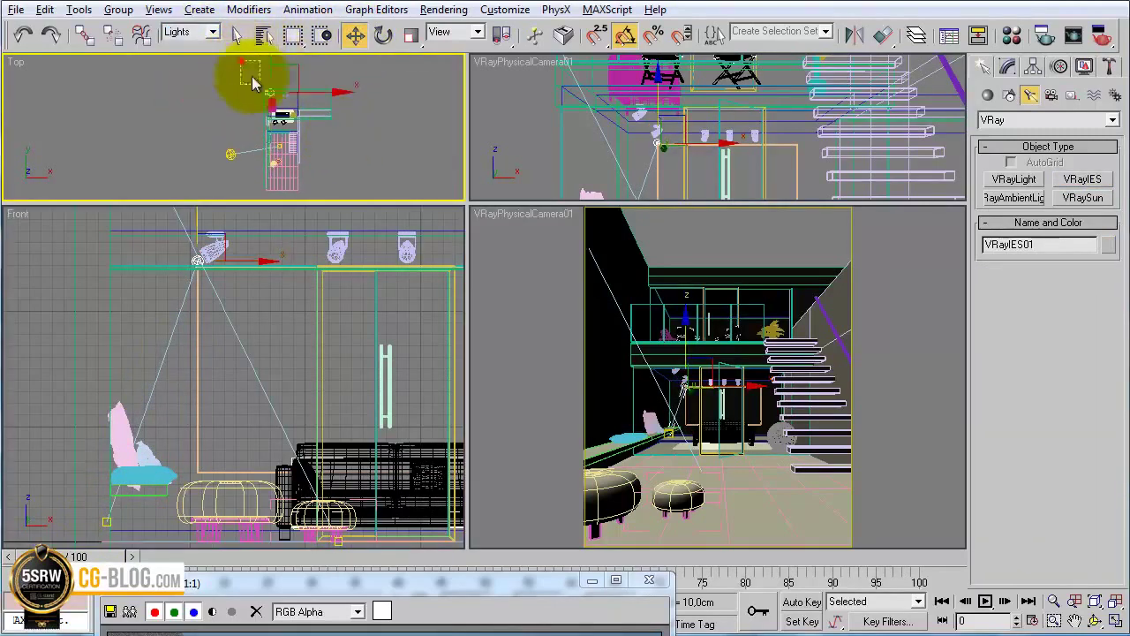
{"action": "left_click", "coordinate": [300, 108]}
{"action": "mouse_move", "coordinate": [300, 109]}
{"action": "middle_mouse_down"}
{"action": "mouse_move", "coordinate": [318, 133]}
{"action": "mouse_move", "coordinate": [387, 151]}
{"action": "mouse_move", "coordinate": [335, 126]}
{"action": "mouse_move", "coordinate": [334, 138]}
{"action": "middle_mouse_up"}
{"action": "scroll", "coordinate": [318, 132], "scroll_direction": "up", "scroll_amount": 2}
Reposition the light and Shift-drag an instanced copy, VRayIES02, to the right
{"action": "left_click_drag", "start_coordinate": [327, 138], "coordinate": [333, 156]}
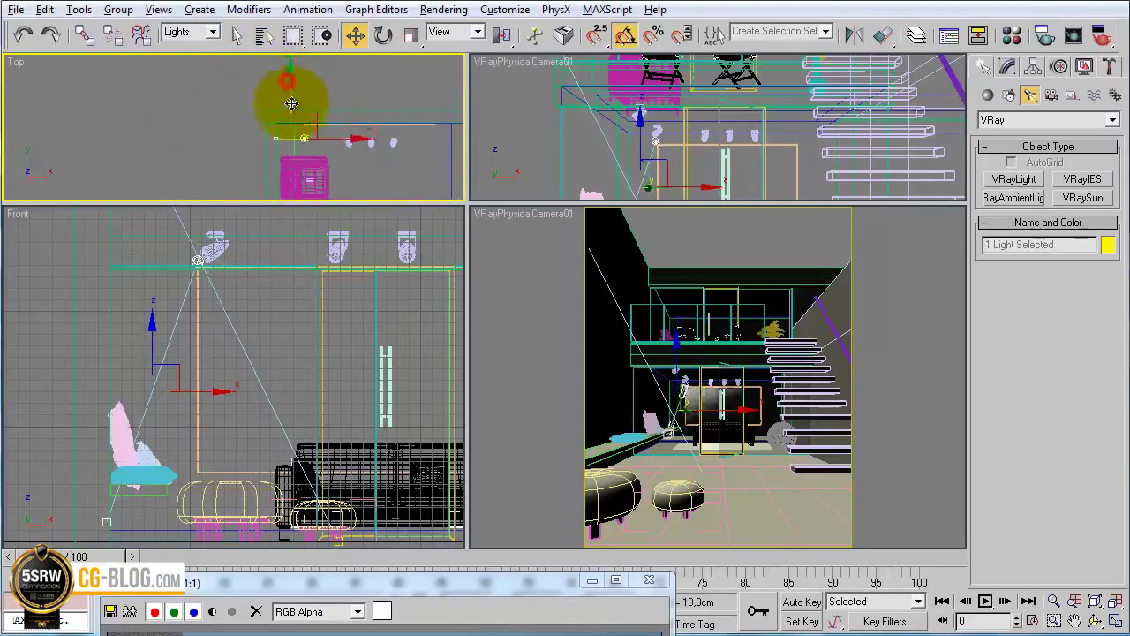
{"action": "mouse_move", "coordinate": [333, 156]}
{"action": "middle_mouse_down"}
{"action": "mouse_move", "coordinate": [290, 95]}
{"action": "mouse_move", "coordinate": [244, 76]}
{"action": "mouse_move", "coordinate": [283, 118]}
{"action": "mouse_move", "coordinate": [338, 141]}
{"action": "middle_mouse_up"}
{"action": "key", "text": "alt+w"}
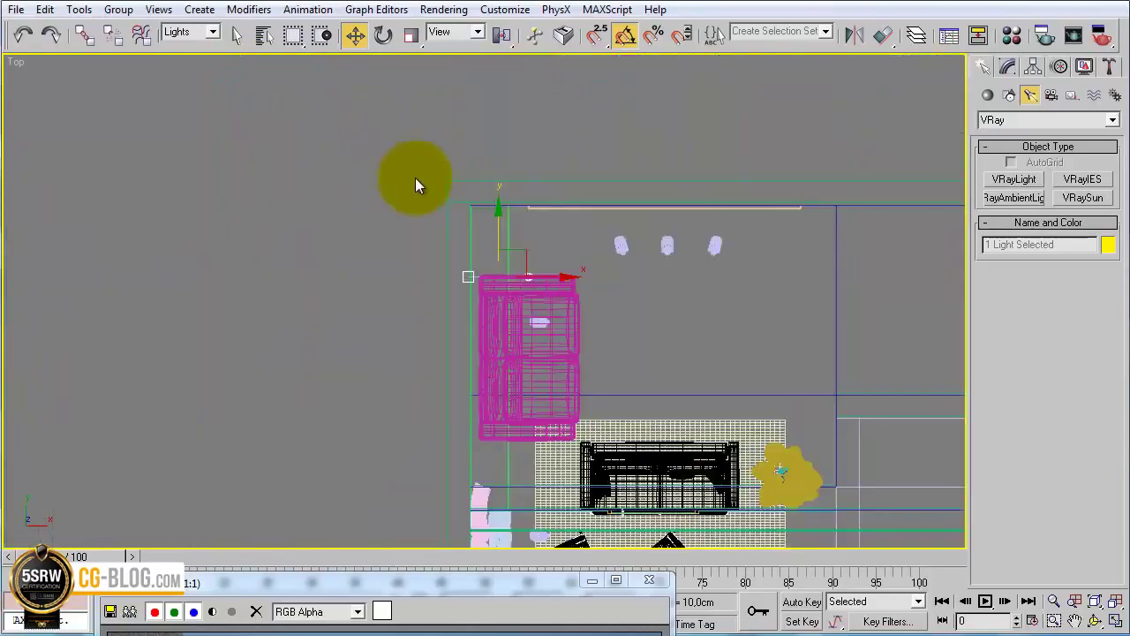
{"action": "mouse_move", "coordinate": [412, 176]}
{"action": "middle_mouse_down"}
{"action": "mouse_move", "coordinate": [472, 206]}
{"action": "mouse_move", "coordinate": [459, 146]}
{"action": "mouse_move", "coordinate": [541, 135]}
{"action": "mouse_move", "coordinate": [635, 63]}
{"action": "mouse_move", "coordinate": [551, 116]}
{"action": "middle_mouse_up"}
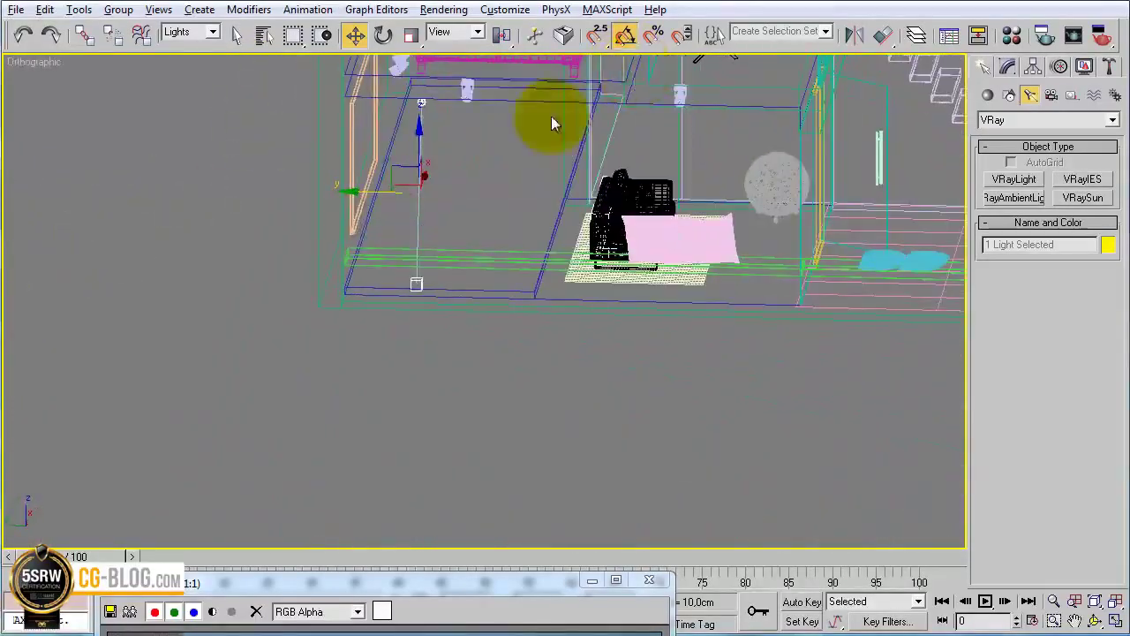
{"action": "left_click_drag", "start_coordinate": [363, 198], "coordinate": [621, 182]}
Confirm the light copy as an Instance and switch to the camera view
{"action": "left_click", "coordinate": [505, 277]}
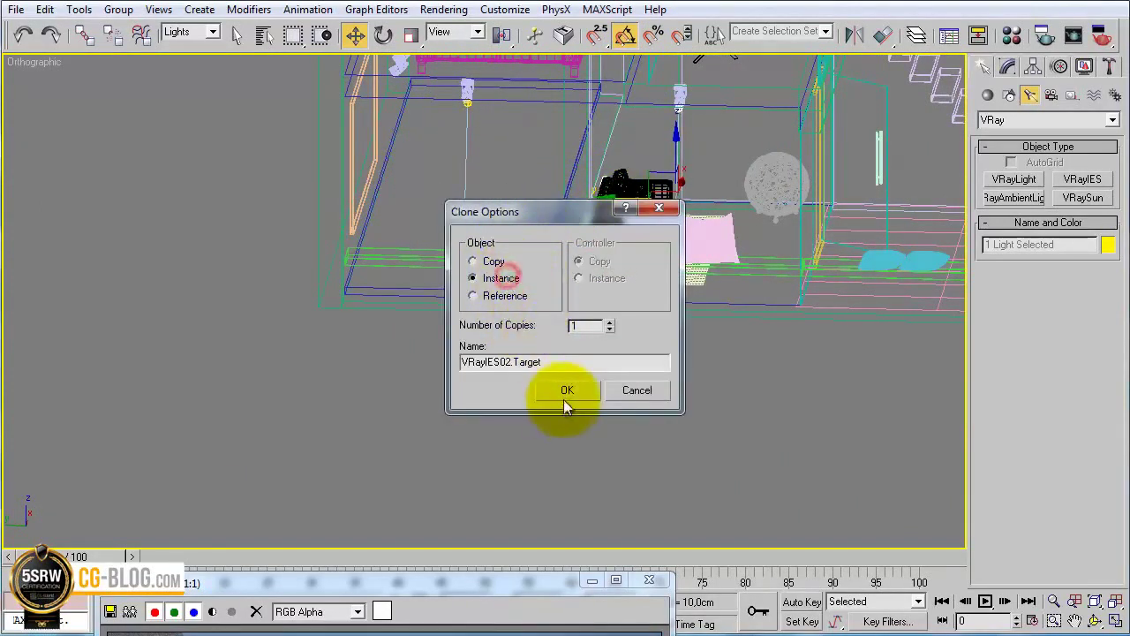
{"action": "left_click", "coordinate": [565, 393]}
{"action": "key", "text": "c"}
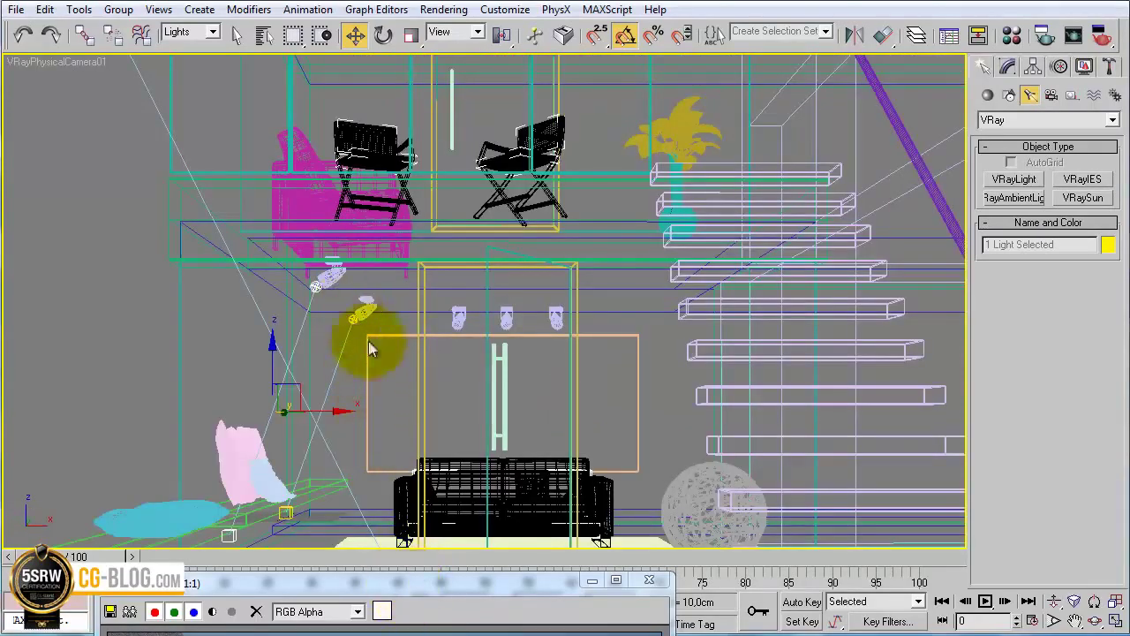
Select VRayIES02 in the Modify panel and start choosing its IES profile file
{"action": "left_click", "coordinate": [1007, 68]}
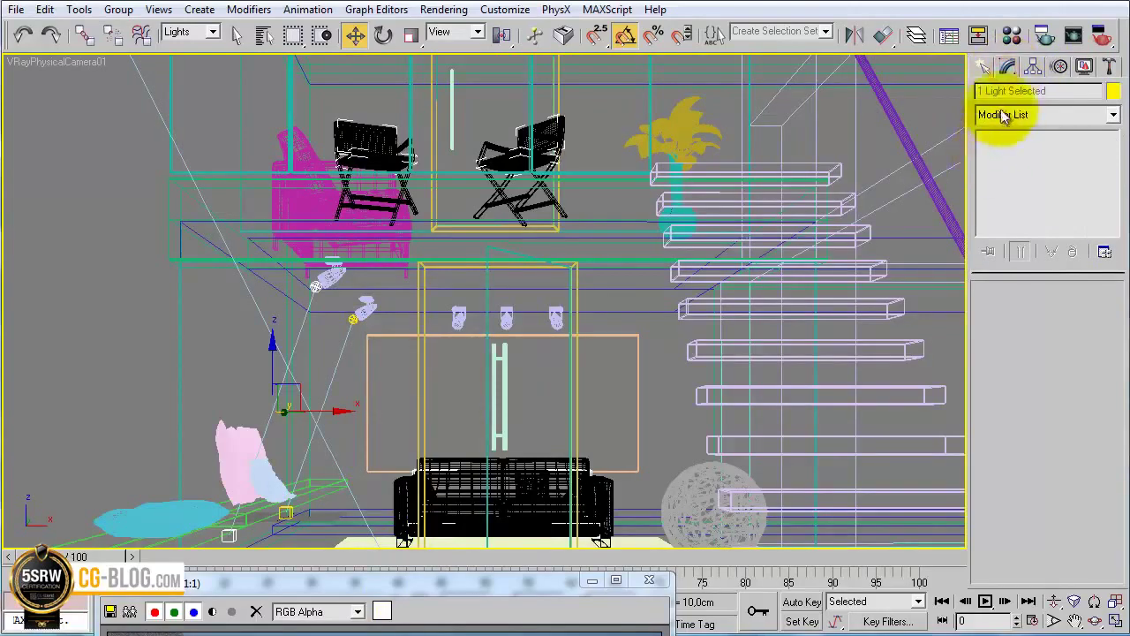
{"action": "left_click", "coordinate": [273, 315]}
{"action": "left_click", "coordinate": [312, 287]}
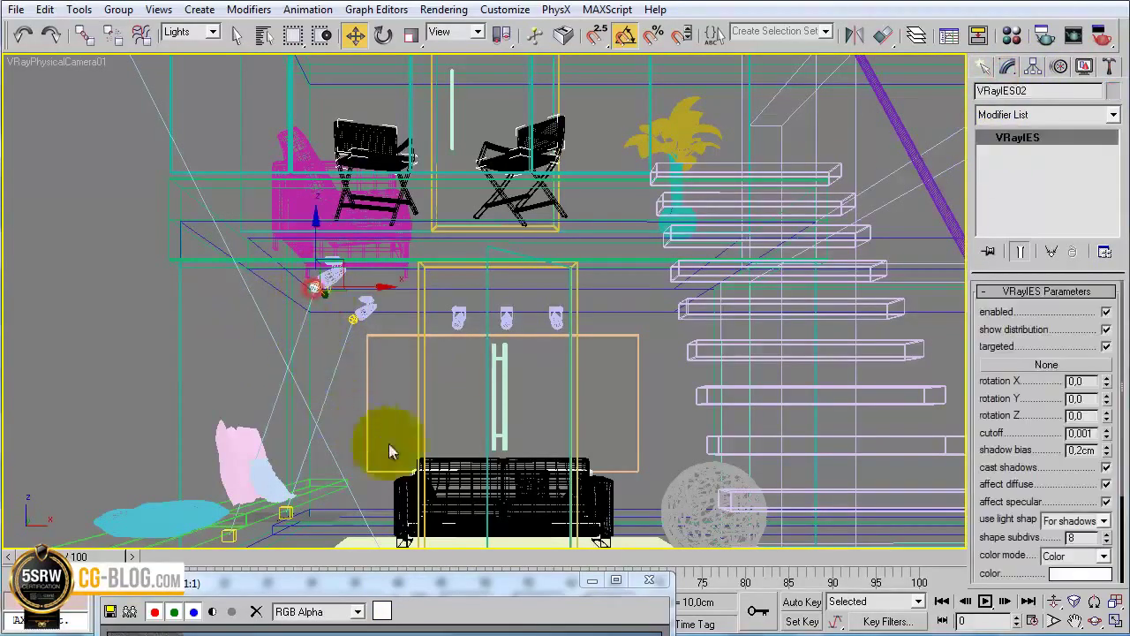
{"action": "left_click", "coordinate": [1068, 366]}
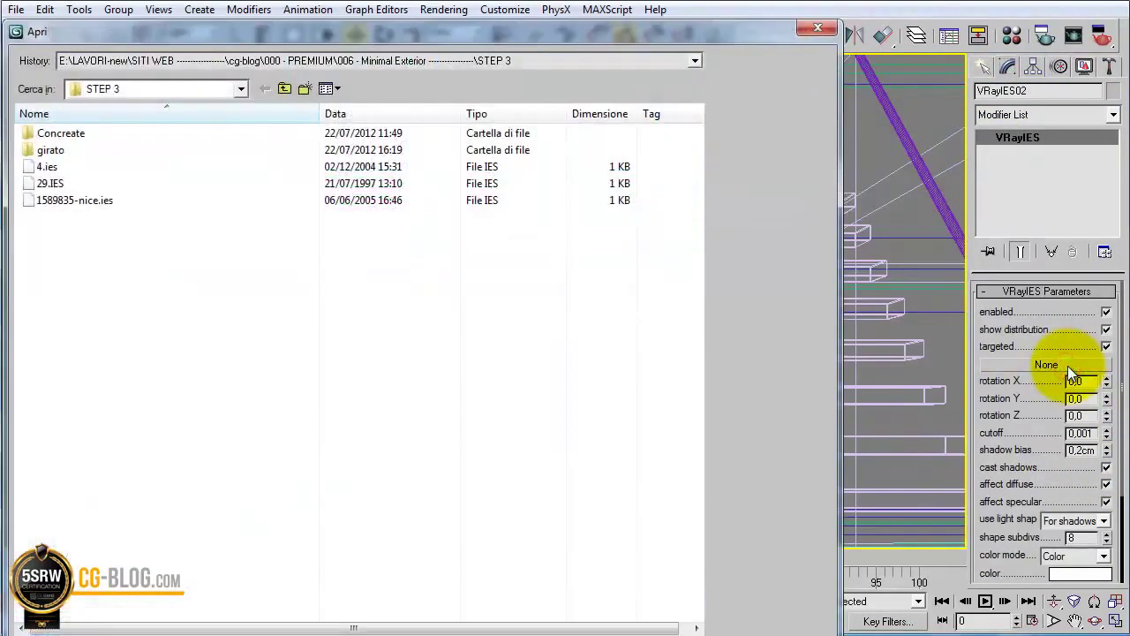
Load the 29.IES profile and move the render preview window to the left side
{"action": "double_click", "coordinate": [50, 184]}
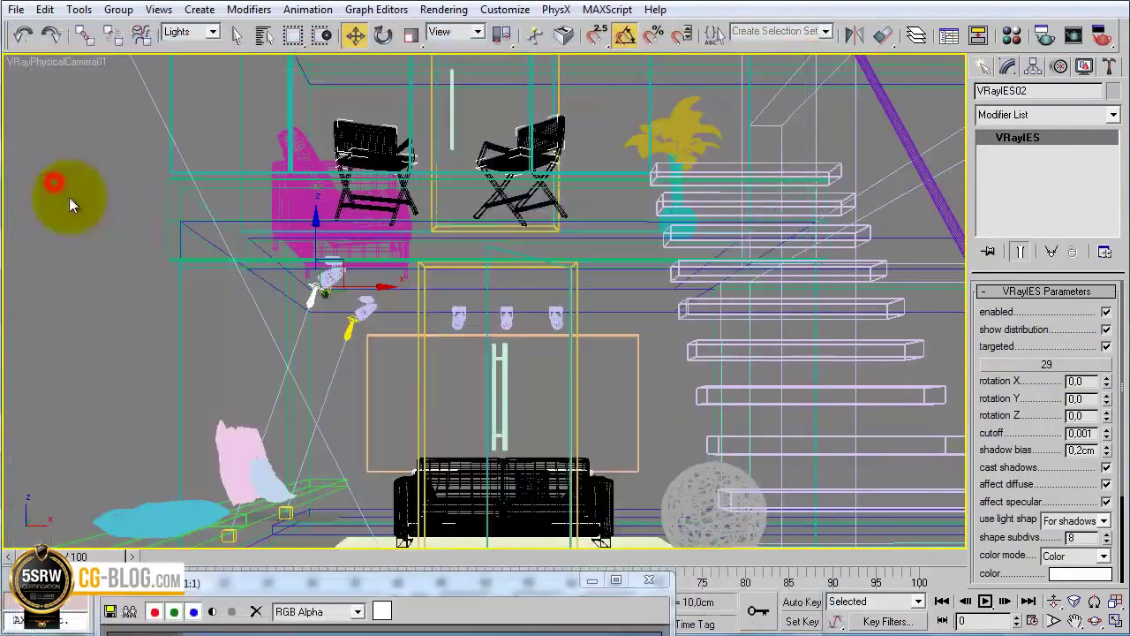
{"action": "left_click", "coordinate": [497, 598]}
{"action": "left_click_drag", "start_coordinate": [537, 536], "coordinate": [846, 14]}
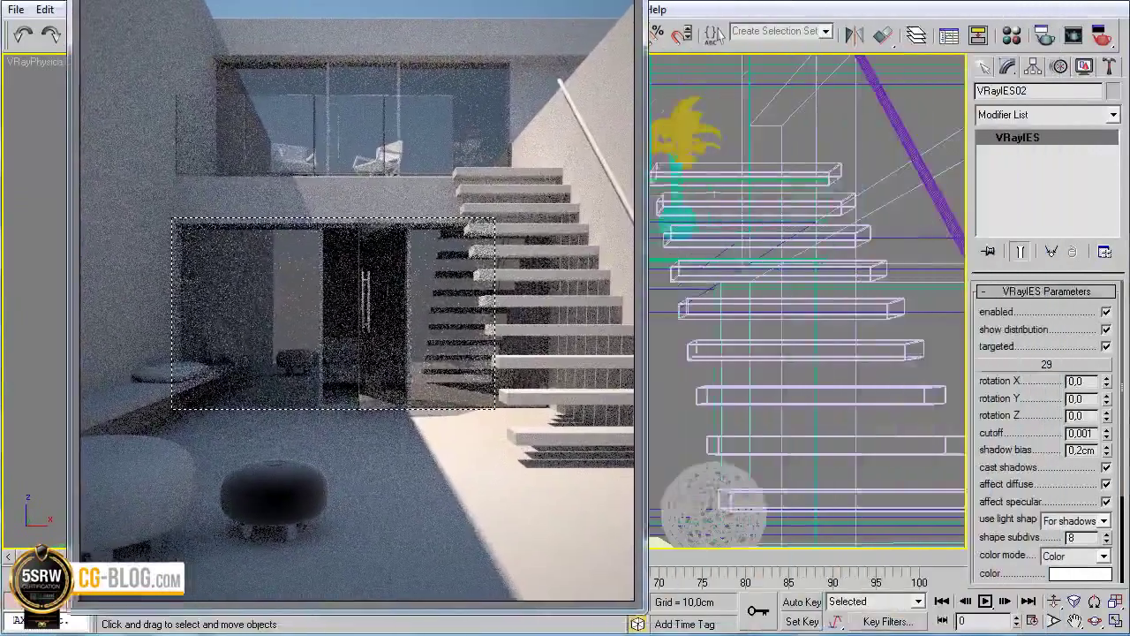
{"action": "mouse_move", "coordinate": [846, 14]}
{"action": "left_mouse_down"}
{"action": "mouse_move", "coordinate": [382, 0]}
{"action": "mouse_move", "coordinate": [401, 19]}
{"action": "left_mouse_up"}
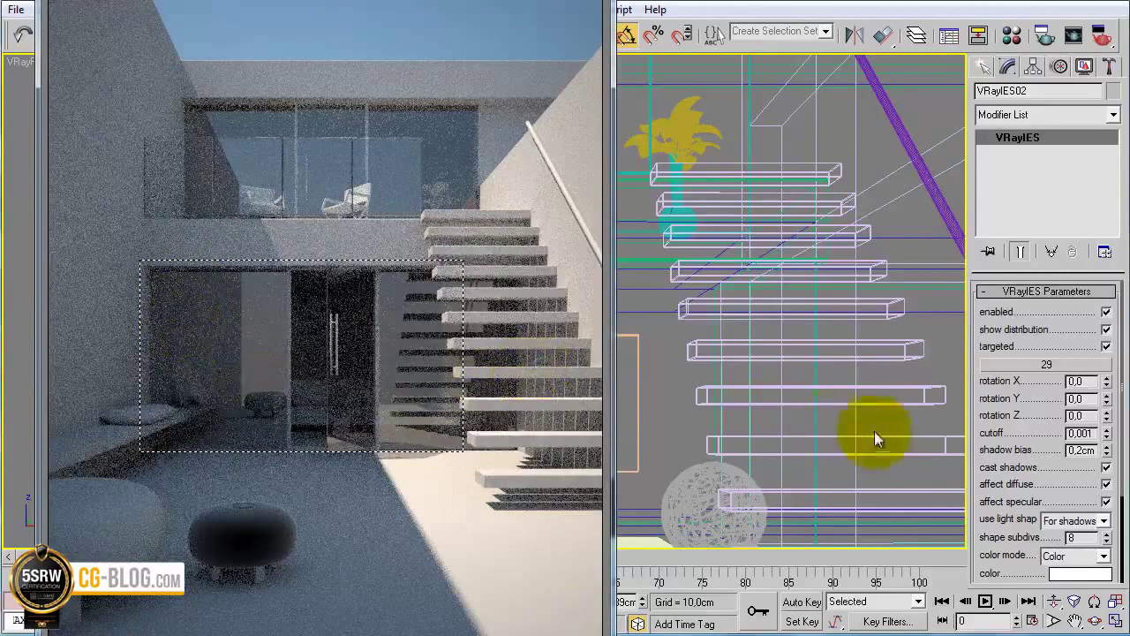
Set the IES light's power to 60000
{"action": "left_click_drag", "start_coordinate": [1011, 467], "coordinate": [1043, 326]}
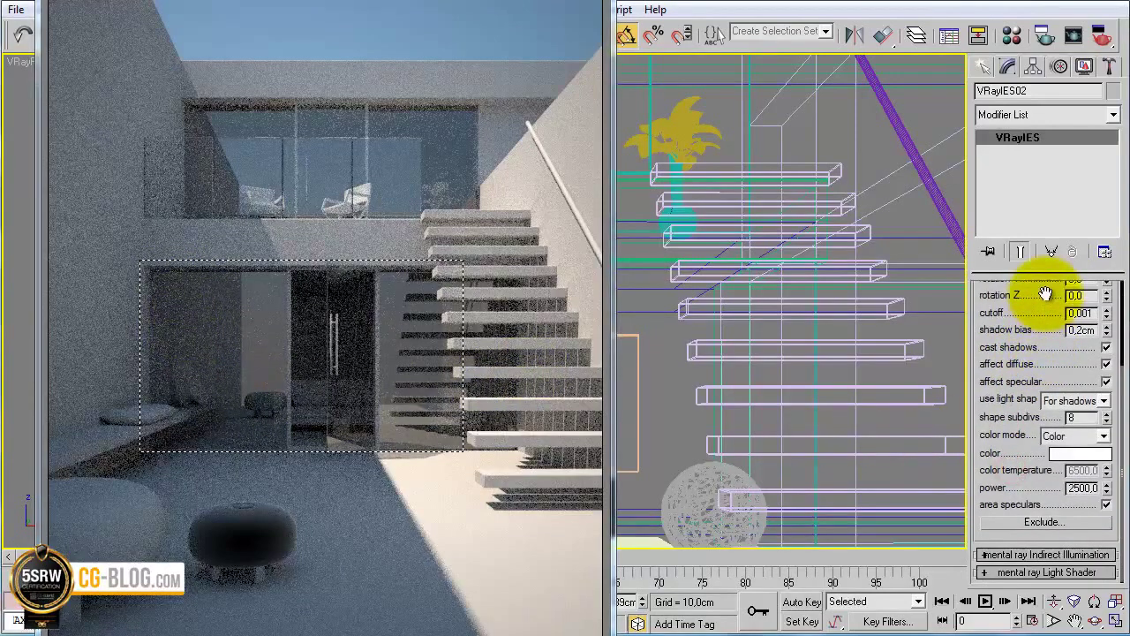
{"action": "left_click_drag", "start_coordinate": [1082, 488], "coordinate": [986, 487]}
{"action": "type", "text": "30000"}
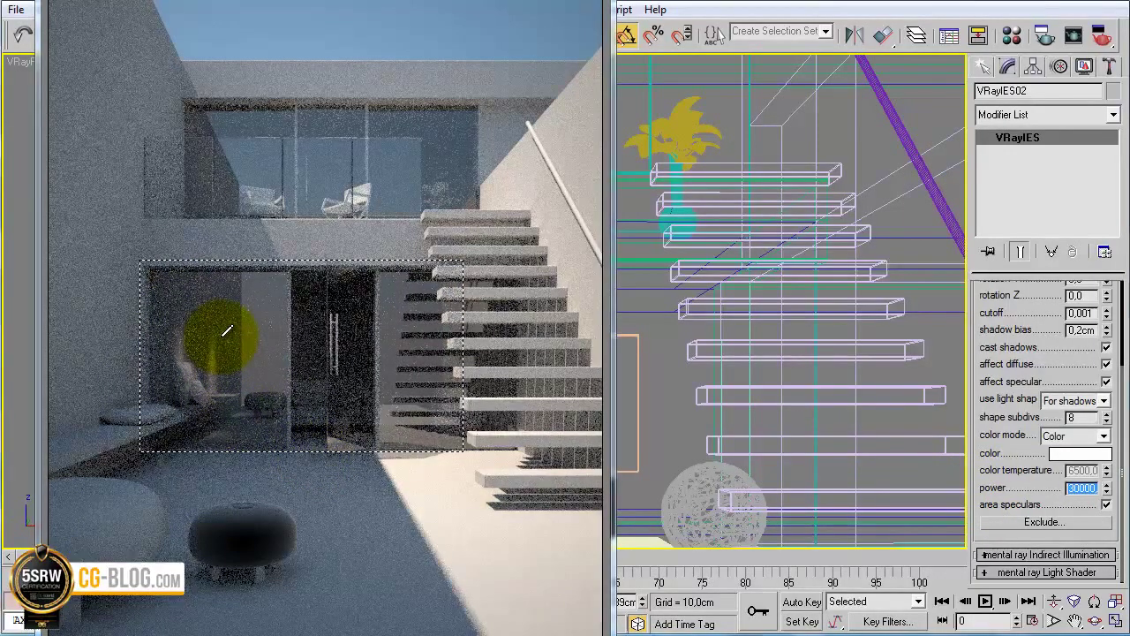
{"action": "left_click", "coordinate": [1071, 492]}
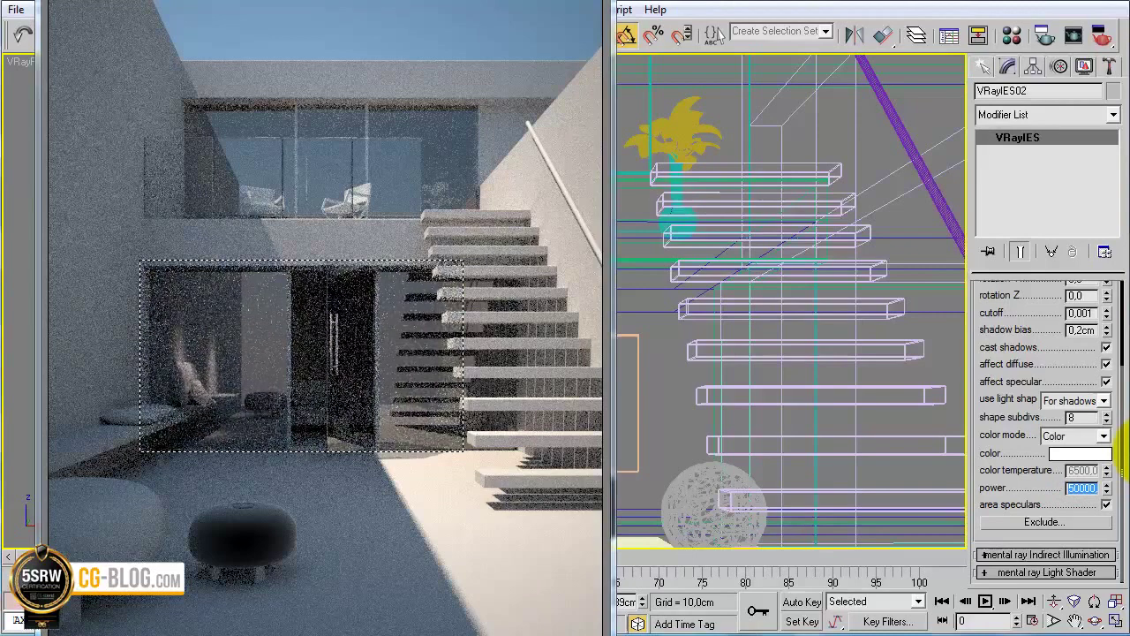
{"action": "left_click", "coordinate": [1079, 491]}
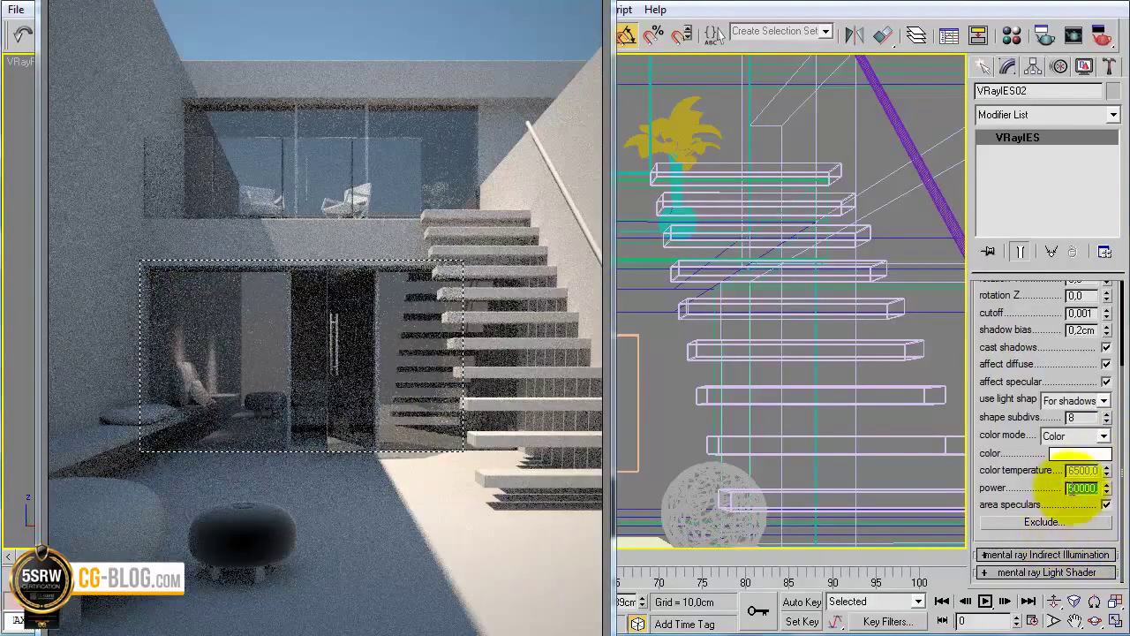
{"action": "type", "text": "60000"}
{"action": "key", "text": "Return"}
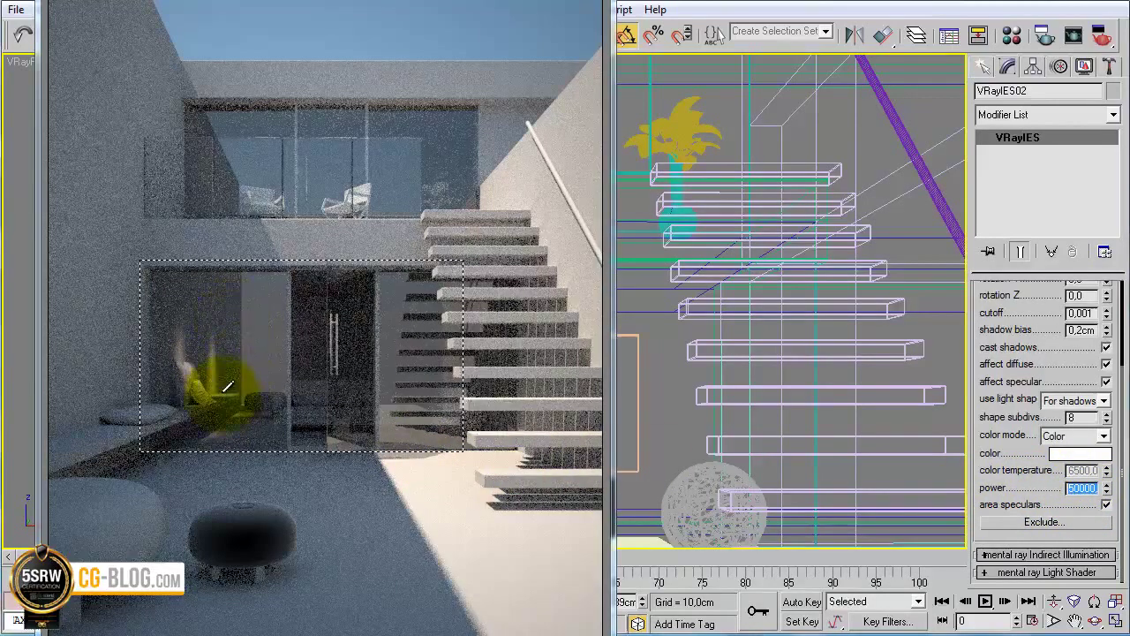
Adjust the power value further, bringing VRayIES02 to 80000
{"action": "scroll", "coordinate": [203, 385], "scroll_direction": "up", "scroll_amount": 1}
{"action": "scroll", "coordinate": [265, 264], "scroll_direction": "up", "scroll_amount": 1}
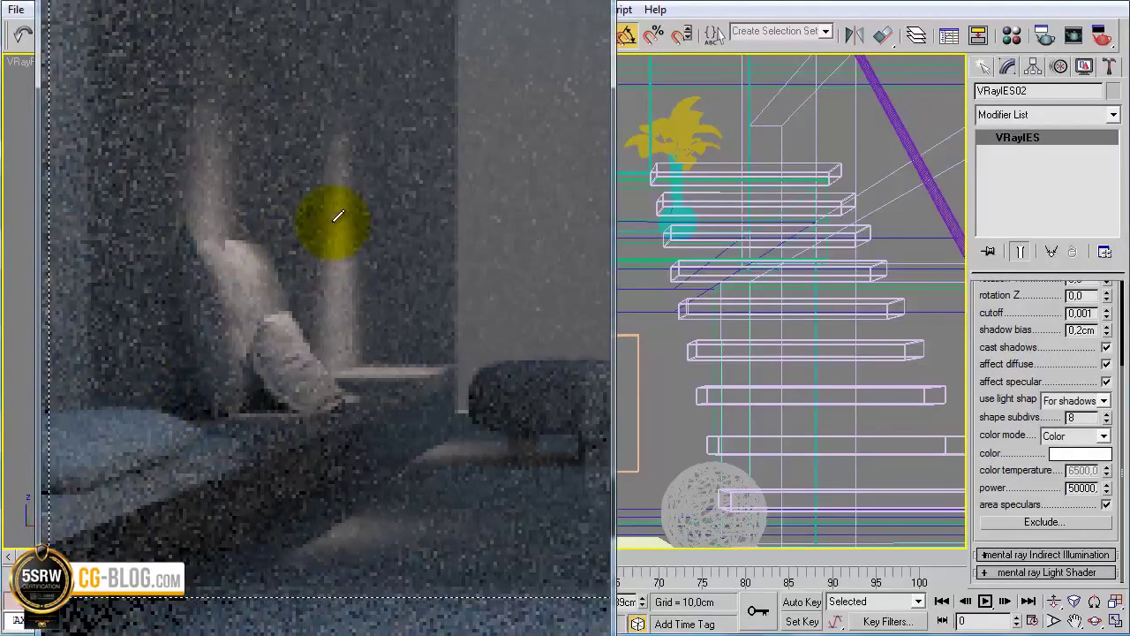
{"action": "scroll", "coordinate": [245, 336], "scroll_direction": "up", "scroll_amount": 1}
{"action": "scroll", "coordinate": [260, 353], "scroll_direction": "down", "scroll_amount": 1}
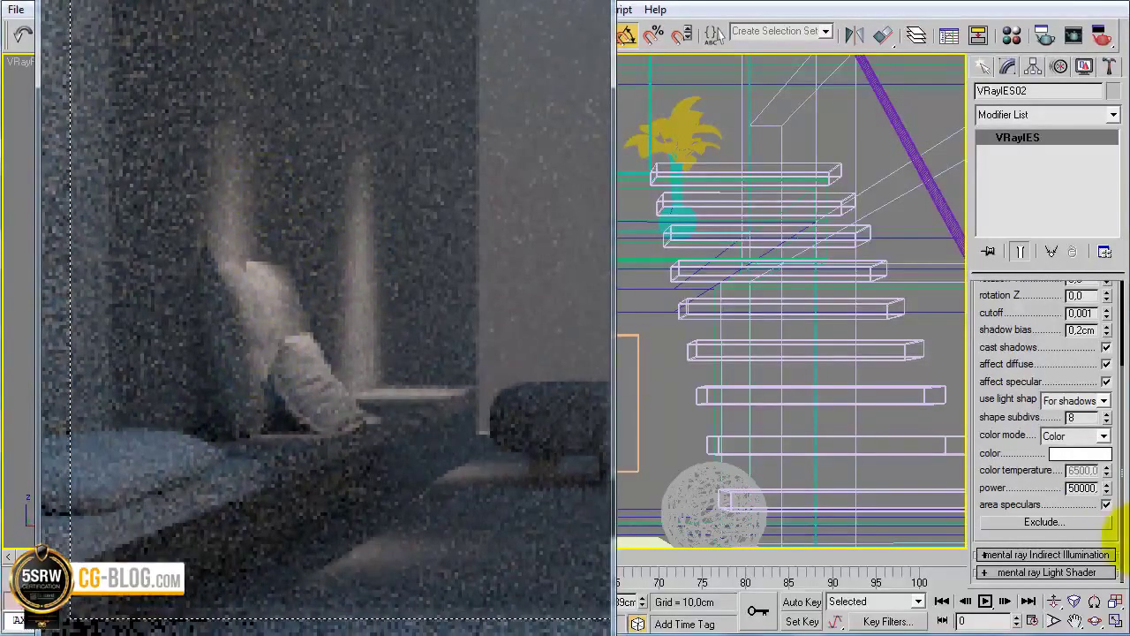
{"action": "left_click", "coordinate": [1075, 493]}
{"action": "type", "text": "80000"}
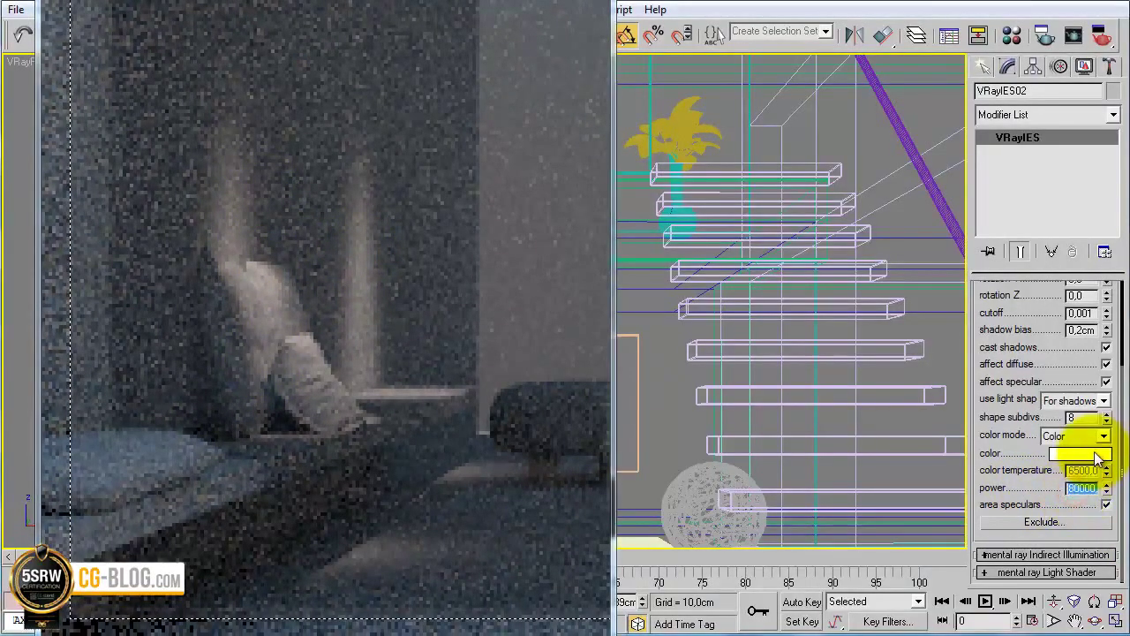
{"action": "scroll", "coordinate": [404, 231], "scroll_direction": "down", "scroll_amount": 1}
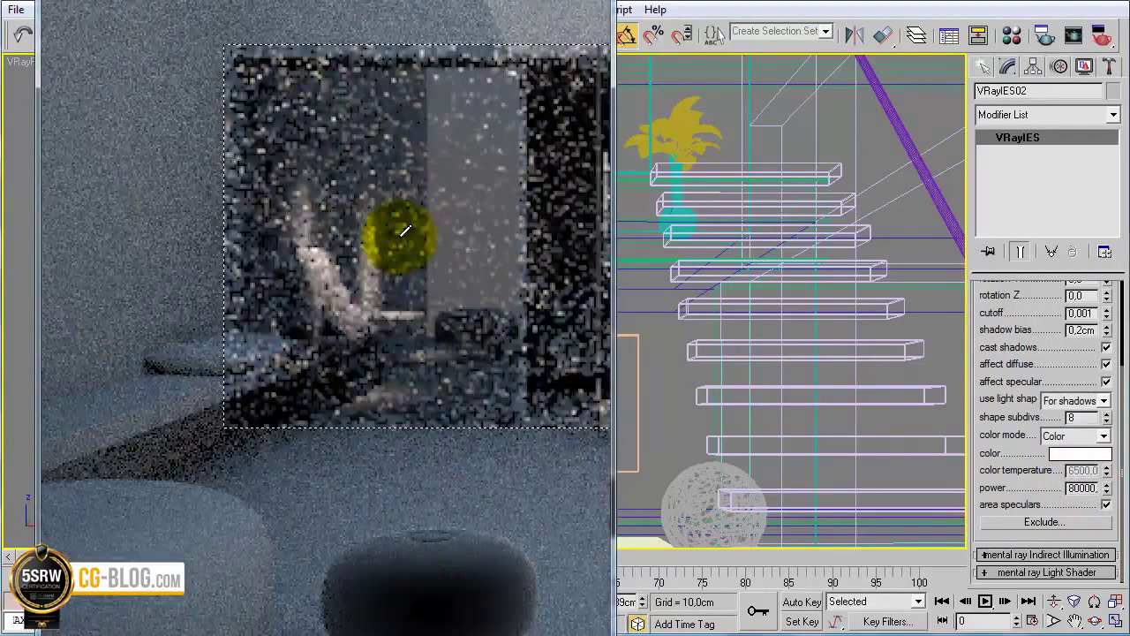
{"action": "scroll", "coordinate": [403, 231], "scroll_direction": "down", "scroll_amount": 1}
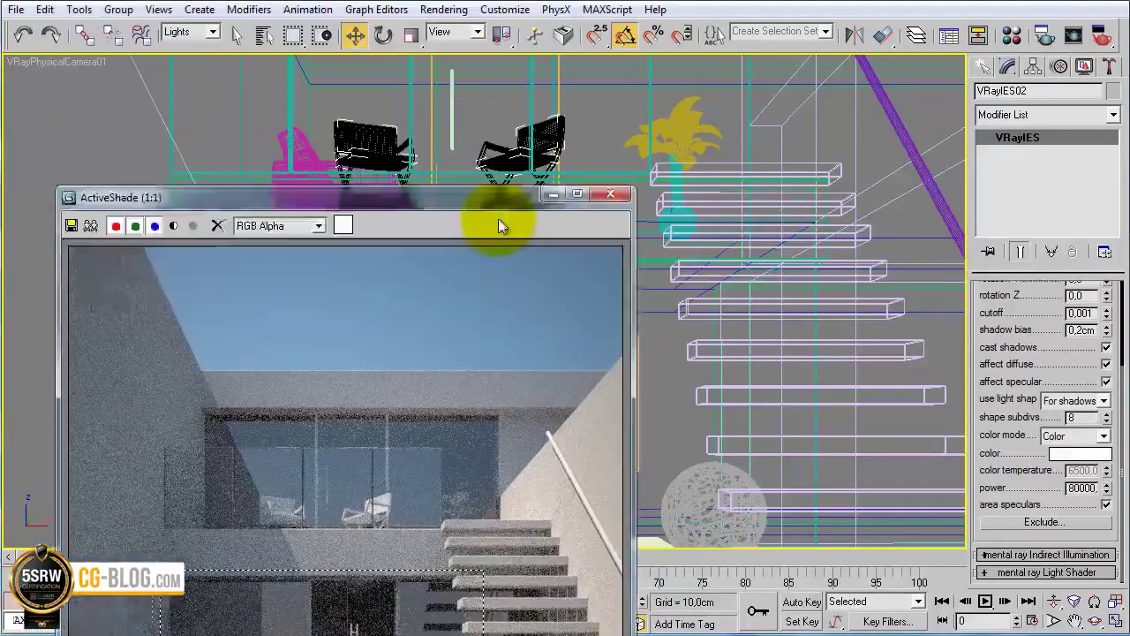
Tuck the render window away and zoom the Top view in on the IES light
{"action": "left_click_drag", "start_coordinate": [487, 212], "coordinate": [479, 585]}
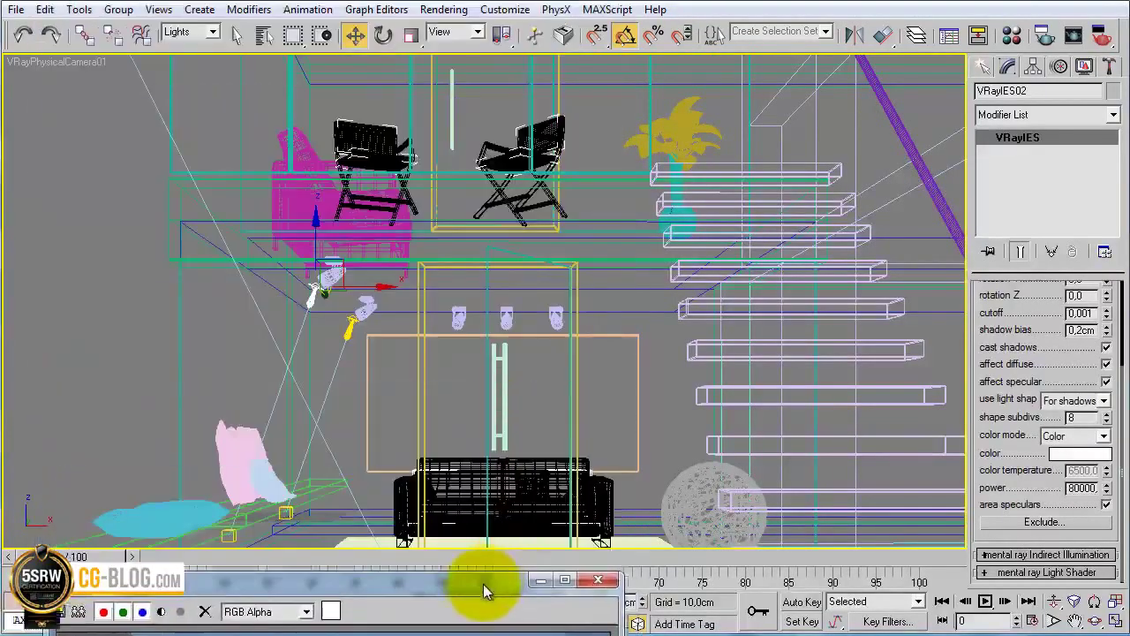
{"action": "left_click", "coordinate": [130, 158]}
{"action": "key", "text": "t"}
{"action": "scroll", "coordinate": [501, 324], "scroll_direction": "down", "scroll_amount": 4}
{"action": "scroll", "coordinate": [501, 324], "scroll_direction": "up", "scroll_amount": 2}
{"action": "middle_click_drag", "start_coordinate": [535, 374], "coordinate": [402, 244]}
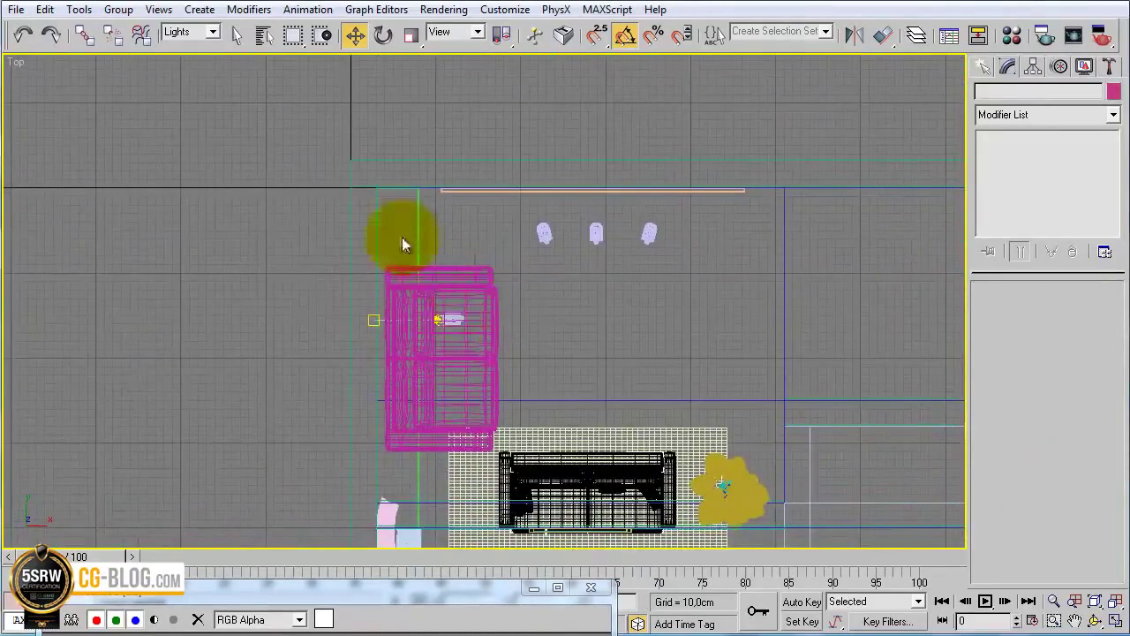
Clone the light as an instance along the beam and move its target toward the wall
{"action": "mouse_move", "coordinate": [438, 319]}
{"action": "left_mouse_down"}
{"action": "mouse_move", "coordinate": [530, 198]}
{"action": "mouse_move", "coordinate": [537, 209]}
{"action": "left_mouse_up"}
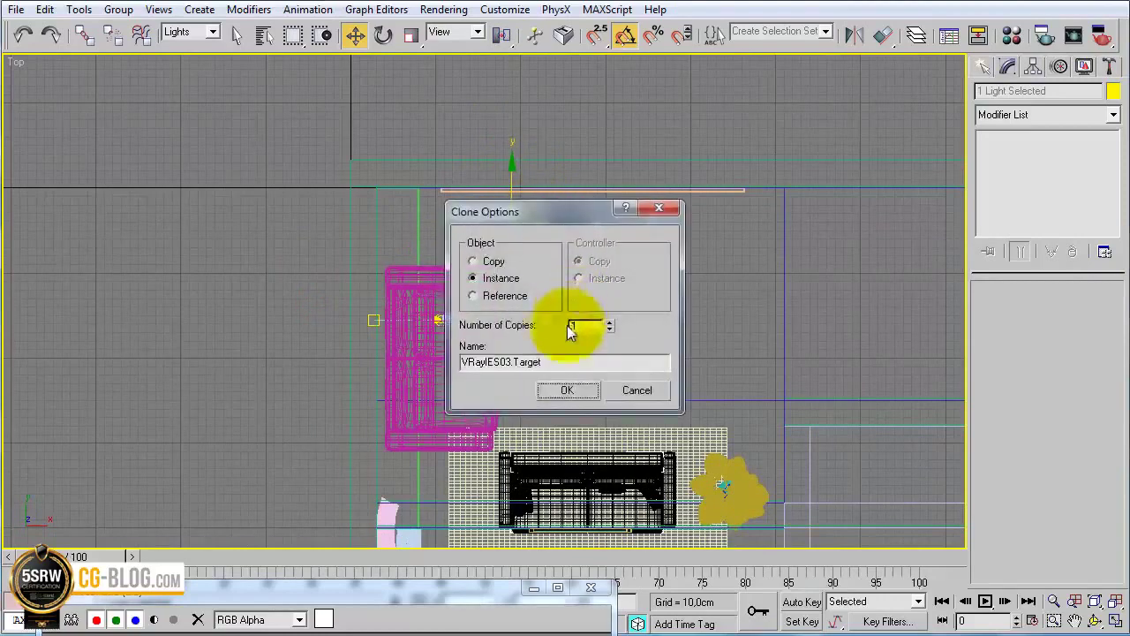
{"action": "left_click", "coordinate": [560, 391]}
{"action": "left_click", "coordinate": [480, 231]}
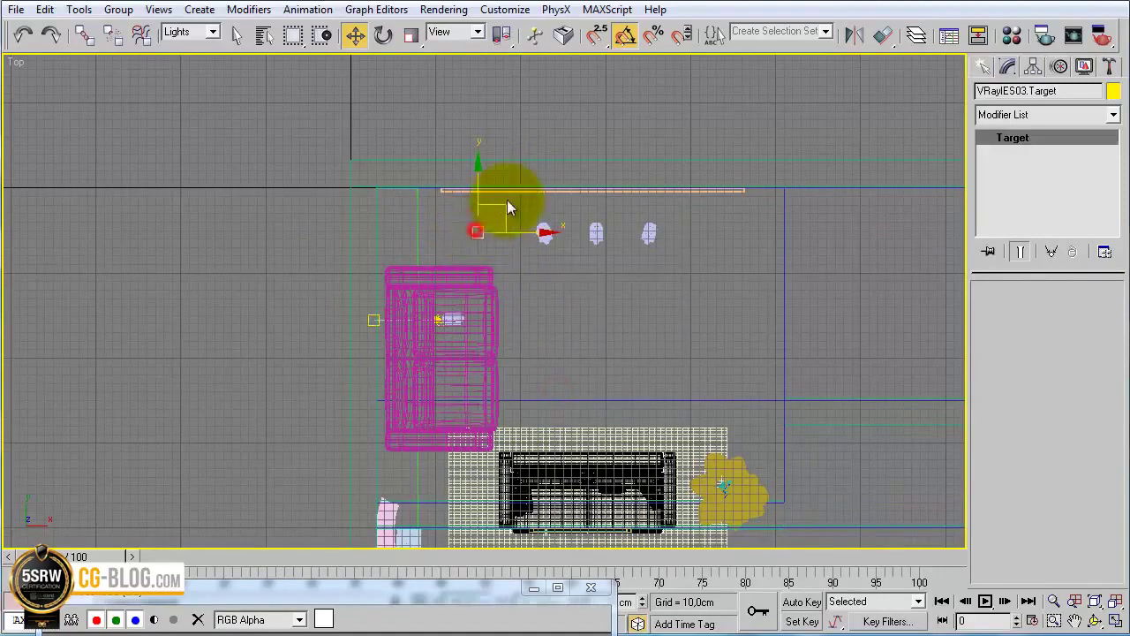
{"action": "left_click_drag", "start_coordinate": [502, 198], "coordinate": [476, 145]}
Make two more instanced copies along the beam and shift their targets to the right
{"action": "left_click", "coordinate": [543, 219]}
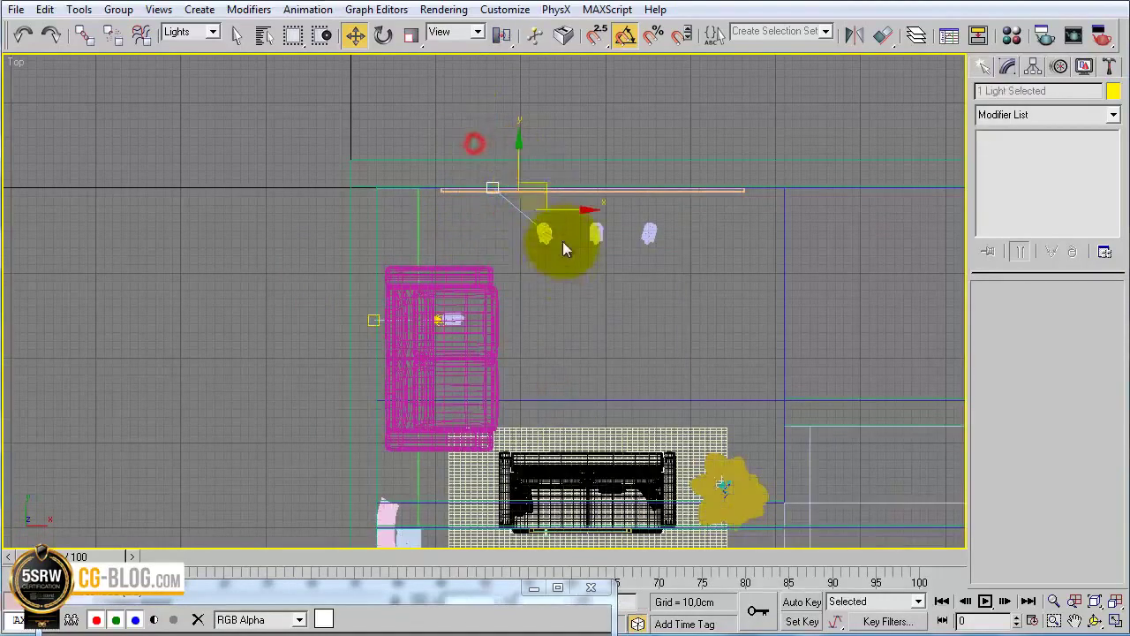
{"action": "left_click_drag", "start_coordinate": [563, 214], "coordinate": [612, 222]}
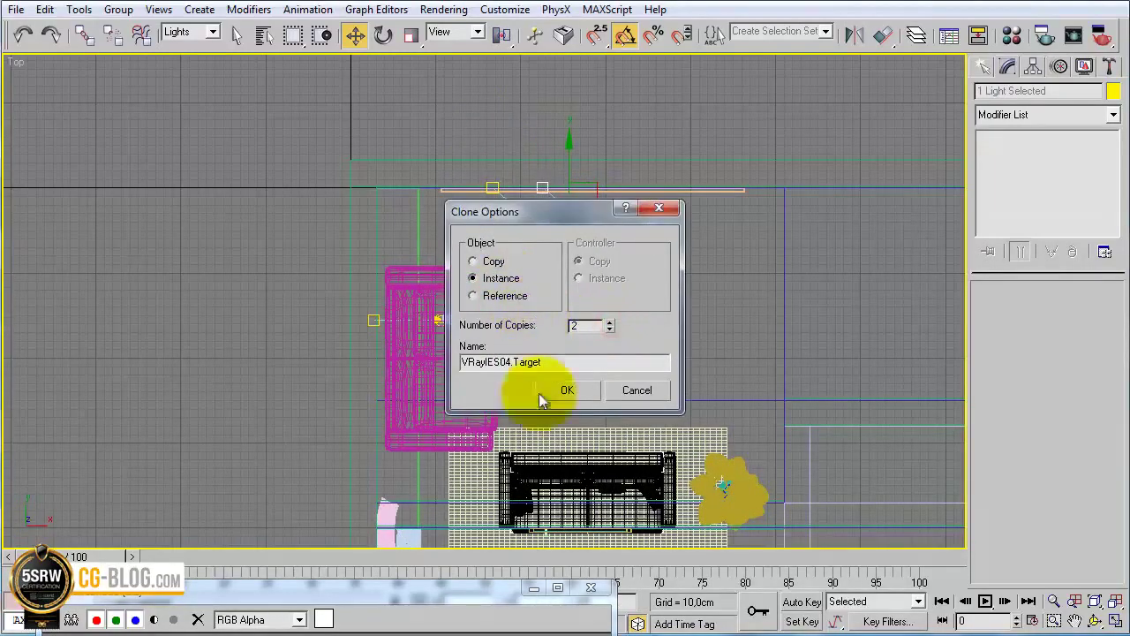
{"action": "left_click", "coordinate": [568, 391]}
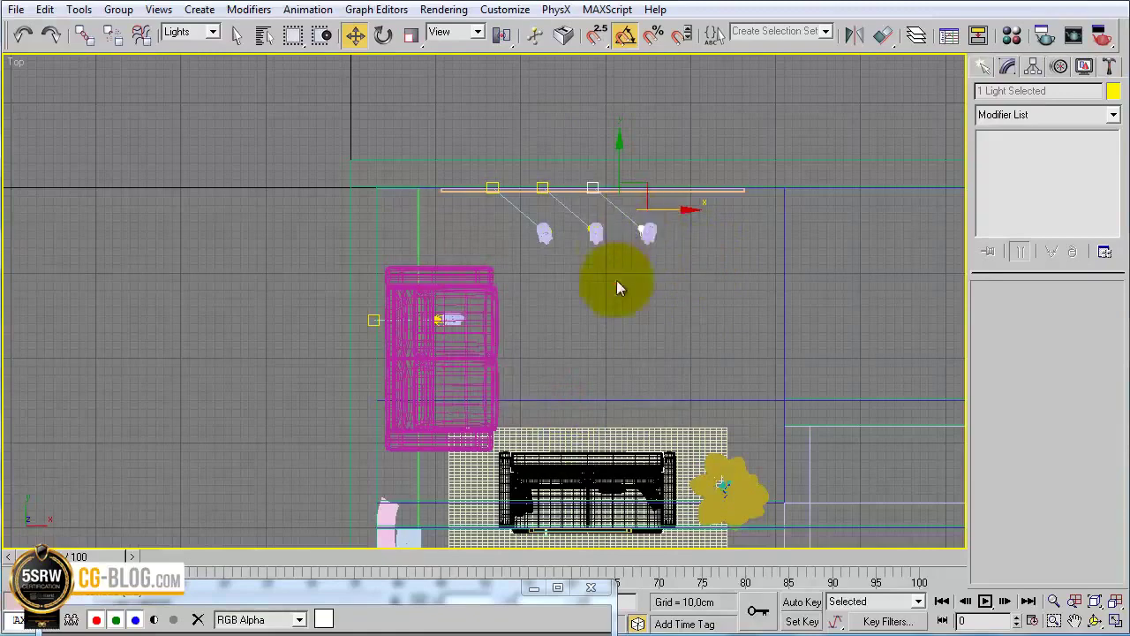
{"action": "left_click", "coordinate": [648, 237]}
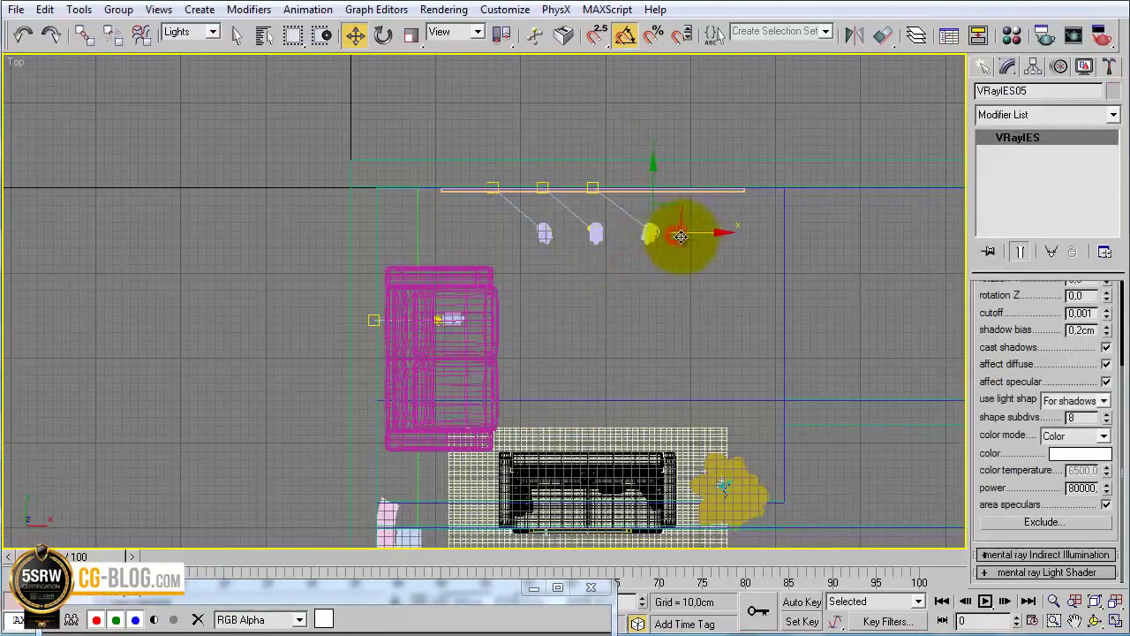
{"action": "left_click_drag", "start_coordinate": [593, 183], "coordinate": [673, 179]}
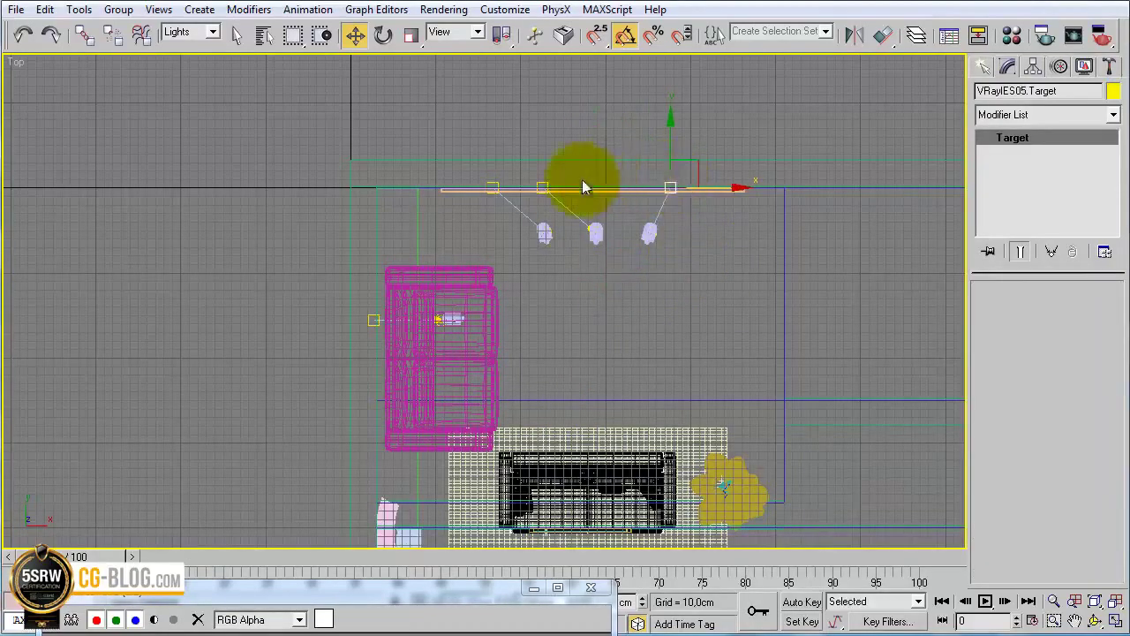
{"action": "left_click_drag", "start_coordinate": [541, 186], "coordinate": [615, 186]}
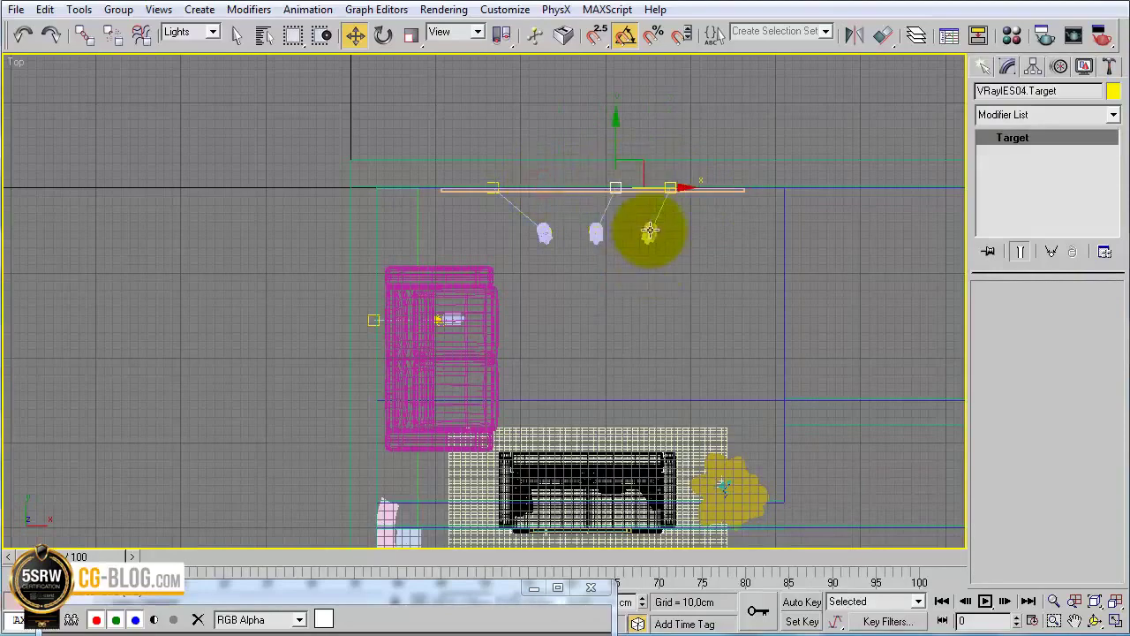
{"action": "left_click", "coordinate": [657, 235]}
Select the three IES lights in Perspective and nudge them slightly down
{"action": "key", "text": "p"}
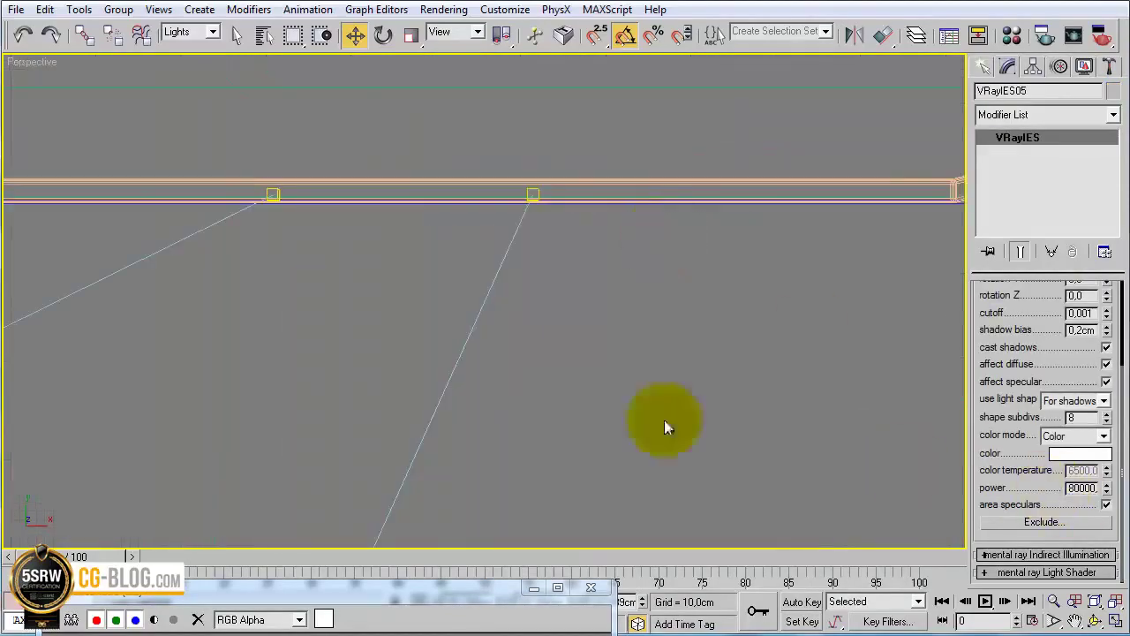
{"action": "mouse_move", "coordinate": [664, 420]}
{"action": "middle_mouse_down", "text": "alt"}
{"action": "mouse_move", "coordinate": [453, 328]}
{"action": "mouse_move", "coordinate": [467, 328]}
{"action": "mouse_move", "coordinate": [567, 192]}
{"action": "mouse_move", "coordinate": [598, 182]}
{"action": "mouse_move", "coordinate": [585, 185]}
{"action": "mouse_move", "coordinate": [589, 205]}
{"action": "mouse_move", "coordinate": [471, 181]}
{"action": "middle_mouse_up", "text": "alt"}
{"action": "left_click_drag", "start_coordinate": [583, 108], "coordinate": [583, 108]}
{"action": "middle_click_drag", "start_coordinate": [517, 121], "coordinate": [530, 126], "text": "alt"}
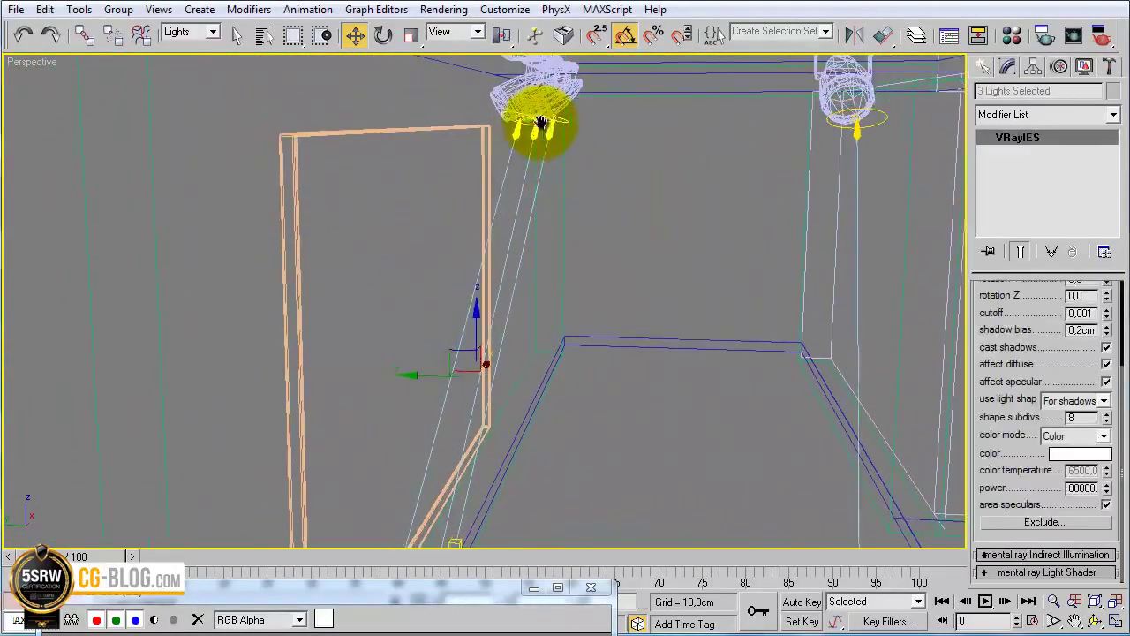
{"action": "left_click", "coordinate": [581, 236]}
{"action": "left_click", "coordinate": [564, 99]}
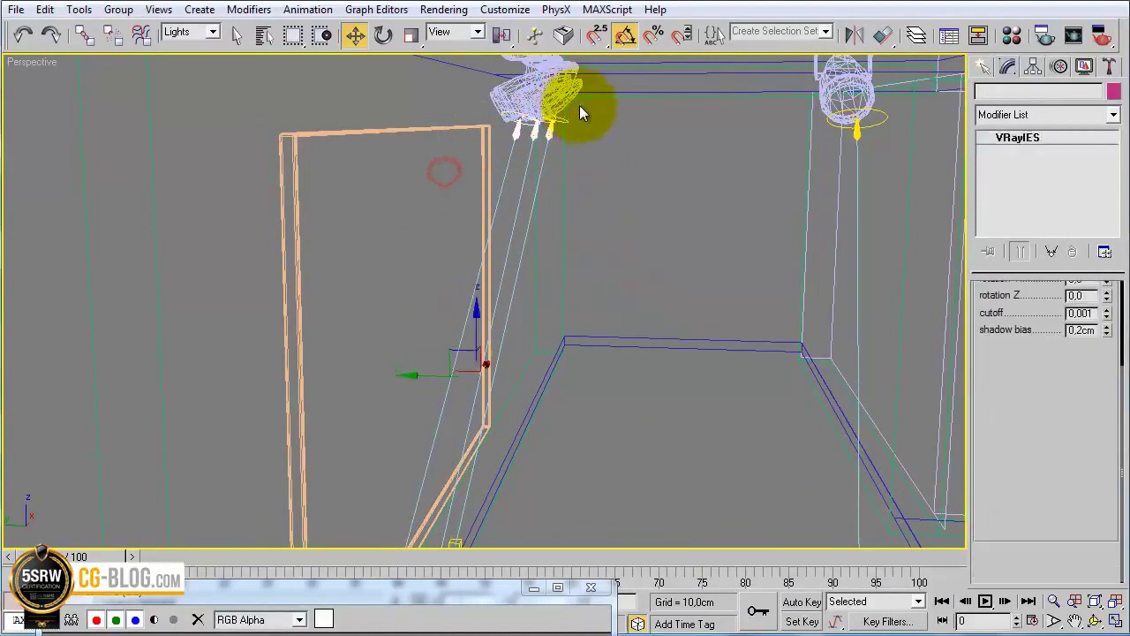
{"action": "left_click_drag", "start_coordinate": [473, 316], "coordinate": [476, 329]}
Shift the lights slightly left, then render from VRayPhysicalCamera01 in the frame buffer
{"action": "middle_click_drag", "start_coordinate": [476, 329], "coordinate": [439, 385], "text": "alt"}
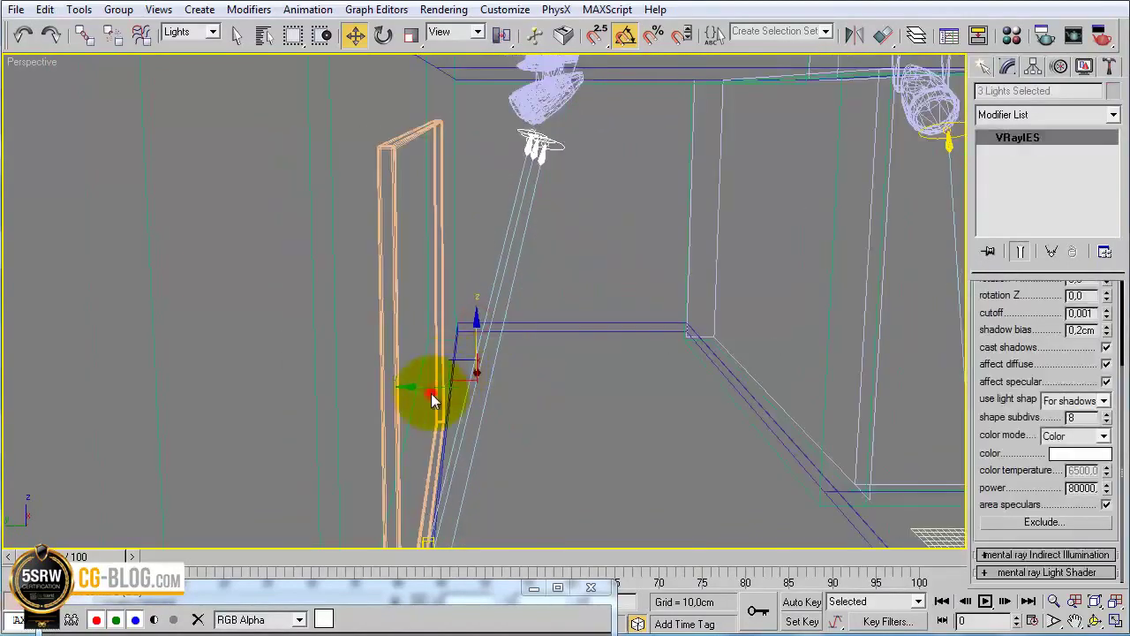
{"action": "left_click", "coordinate": [431, 392]}
{"action": "left_click", "coordinate": [460, 364]}
{"action": "left_click_drag", "start_coordinate": [433, 386], "coordinate": [425, 385]}
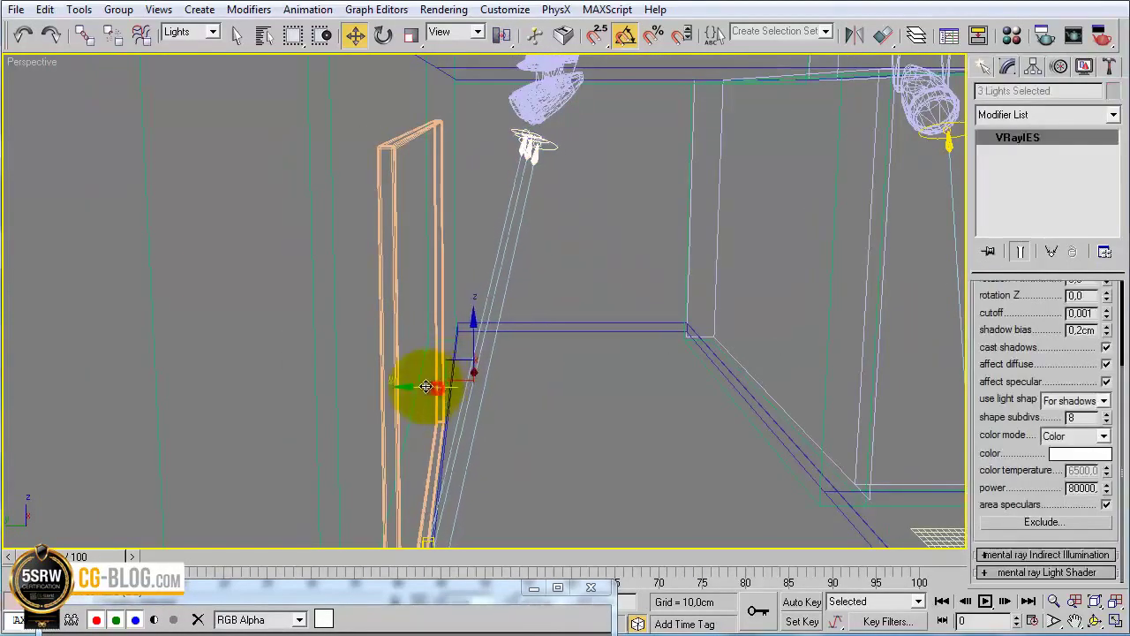
{"action": "middle_click_drag", "start_coordinate": [426, 385], "coordinate": [732, 252], "text": "alt"}
{"action": "middle_click_drag", "start_coordinate": [683, 197], "coordinate": [683, 210], "text": "alt"}
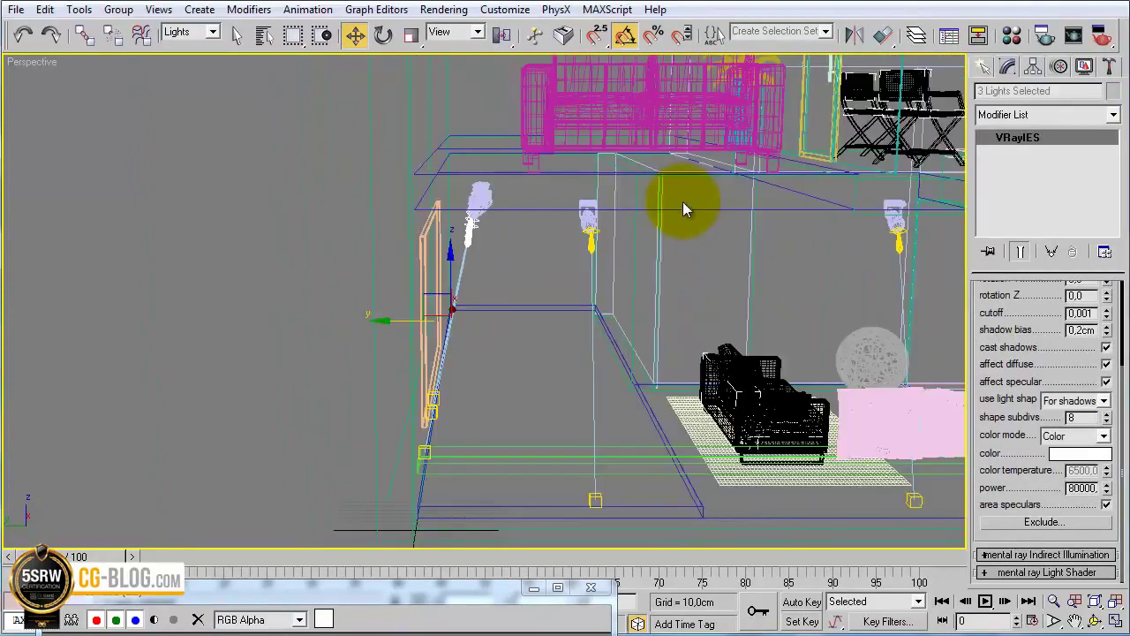
{"action": "left_click_drag", "start_coordinate": [682, 209], "coordinate": [798, 260]}
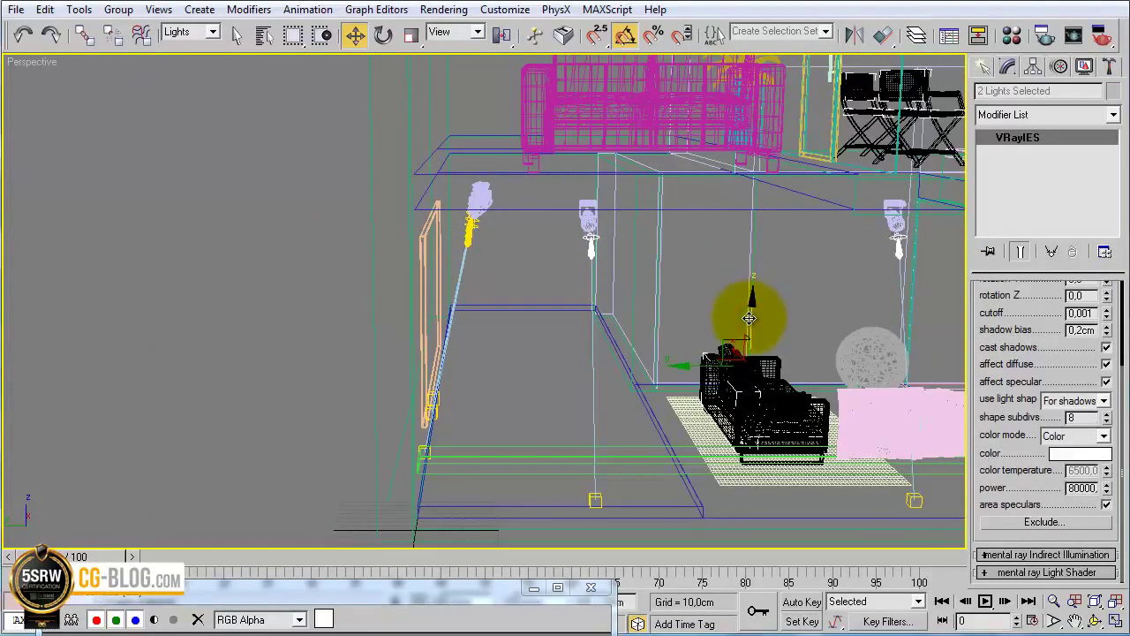
{"action": "mouse_move", "coordinate": [756, 303]}
{"action": "middle_mouse_down", "text": "alt"}
{"action": "mouse_move", "coordinate": [846, 271]}
{"action": "mouse_move", "coordinate": [845, 286]}
{"action": "mouse_move", "coordinate": [746, 276]}
{"action": "middle_mouse_up", "text": "alt"}
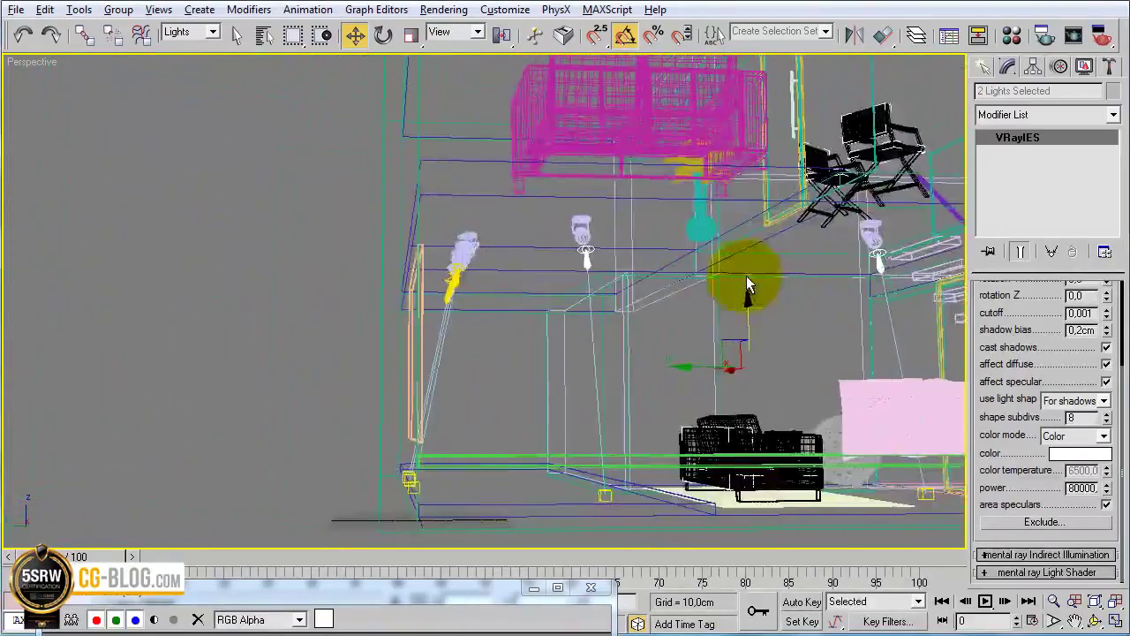
{"action": "key", "text": "c"}
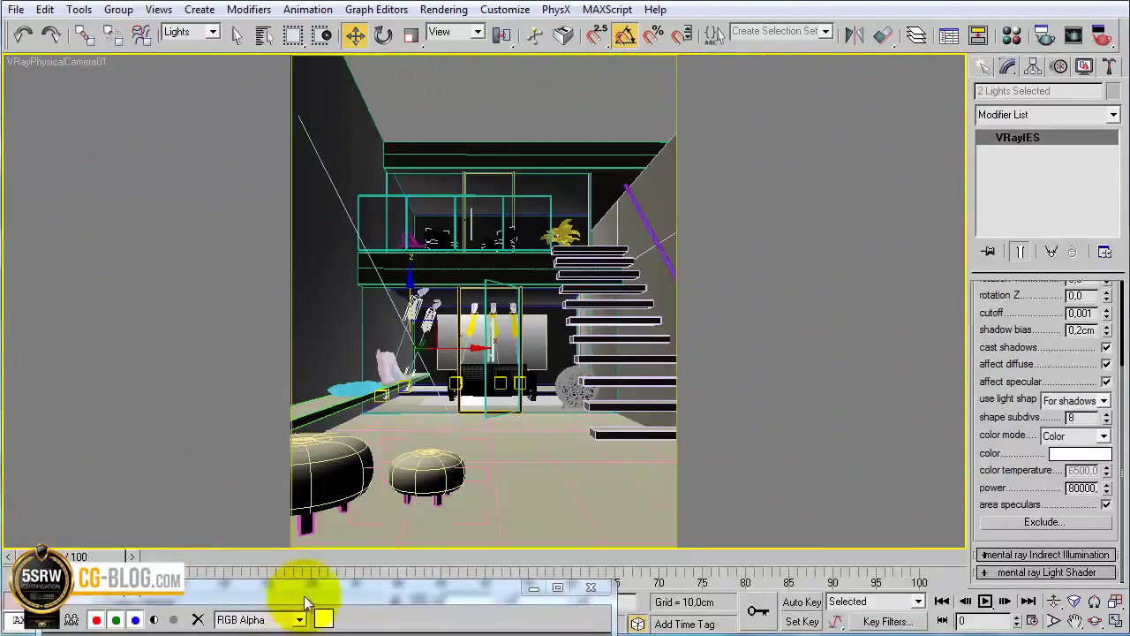
{"action": "left_click", "coordinate": [302, 614]}
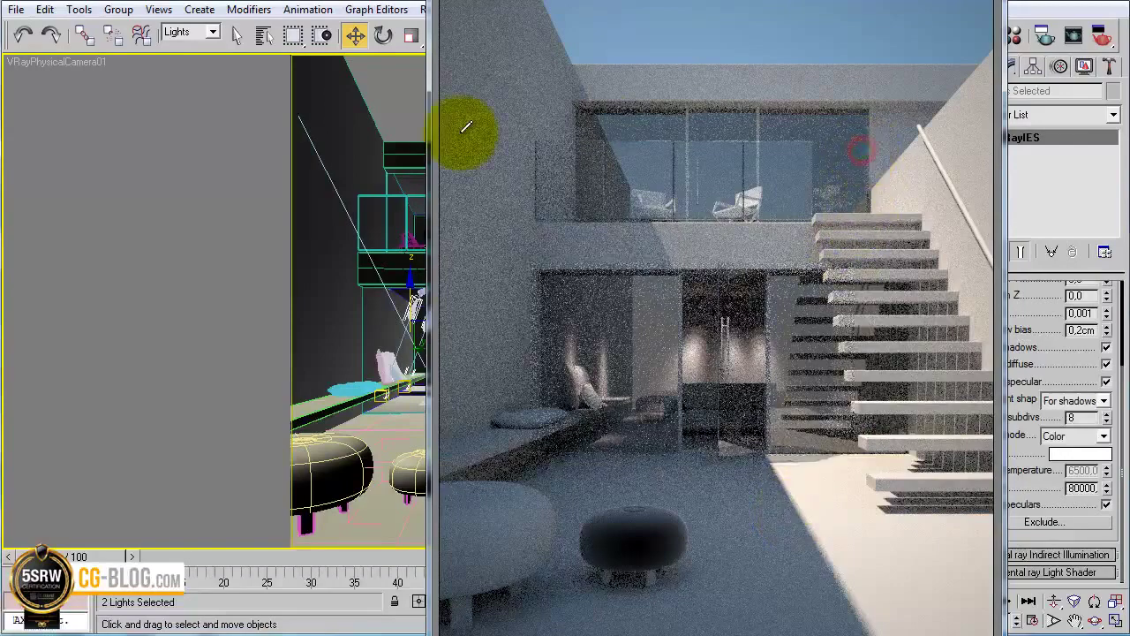
Restart the progressive render over the full frame with Shift+Q and let it refine
{"action": "key", "text": "shift+q"}
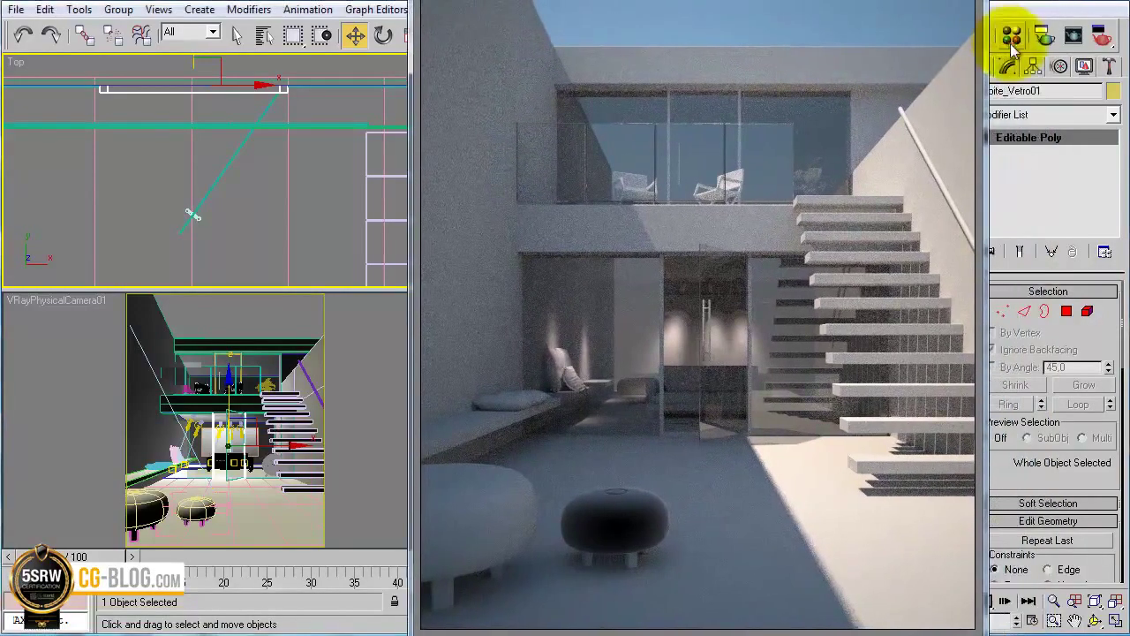
Turn an unused material slot into a VRayMtl for chrome
{"action": "key", "text": "m"}
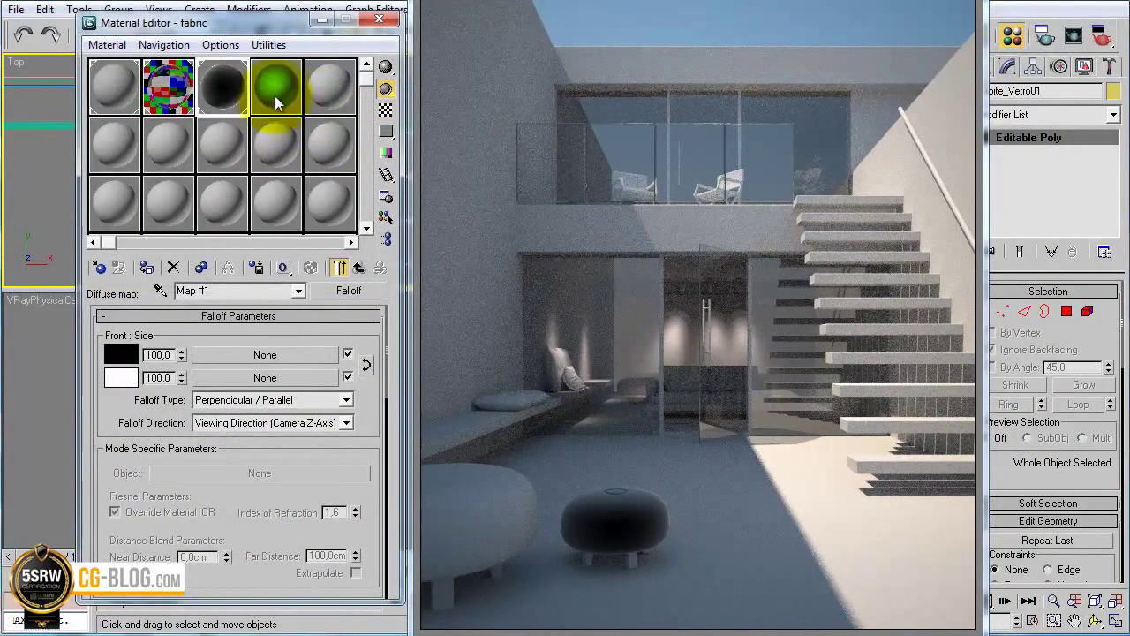
{"action": "left_click", "coordinate": [325, 88]}
{"action": "left_click", "coordinate": [234, 290]}
{"action": "type", "text": "chrome"}
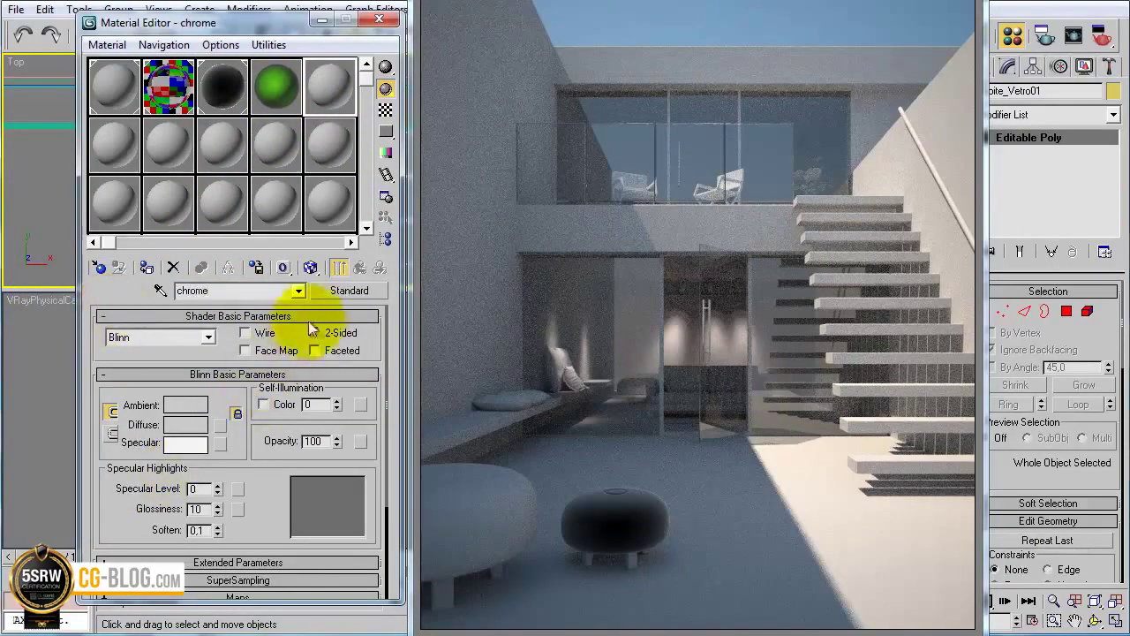
{"action": "left_click", "coordinate": [340, 290]}
{"action": "double_click", "coordinate": [565, 305]}
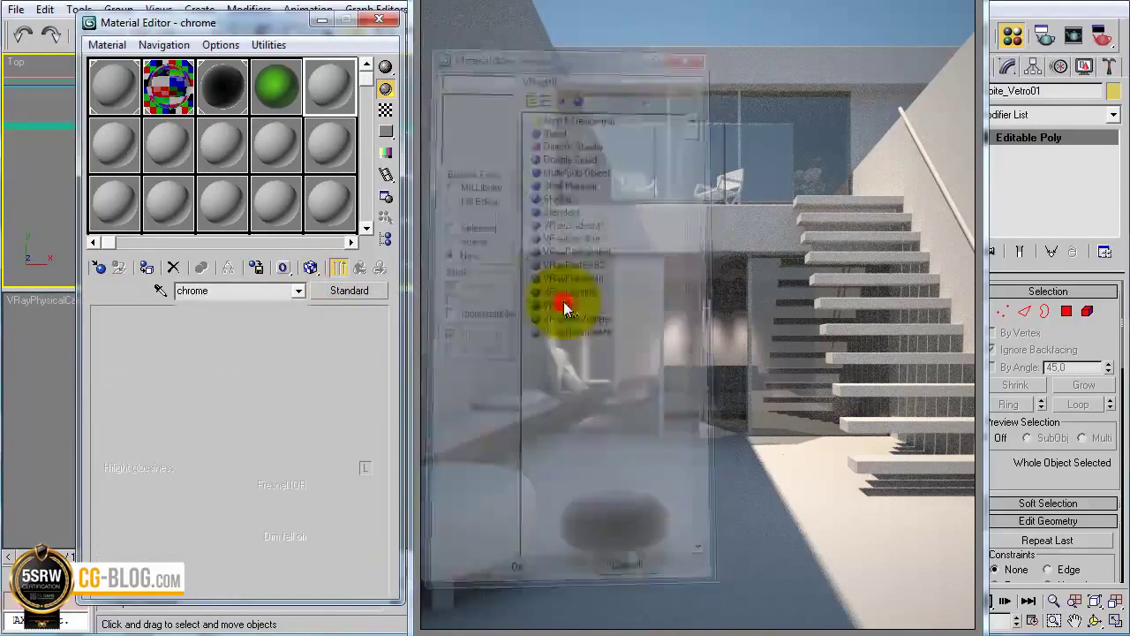
Give the chrome material a black diffuse and near-white reflection colour
{"action": "left_click", "coordinate": [204, 408]}
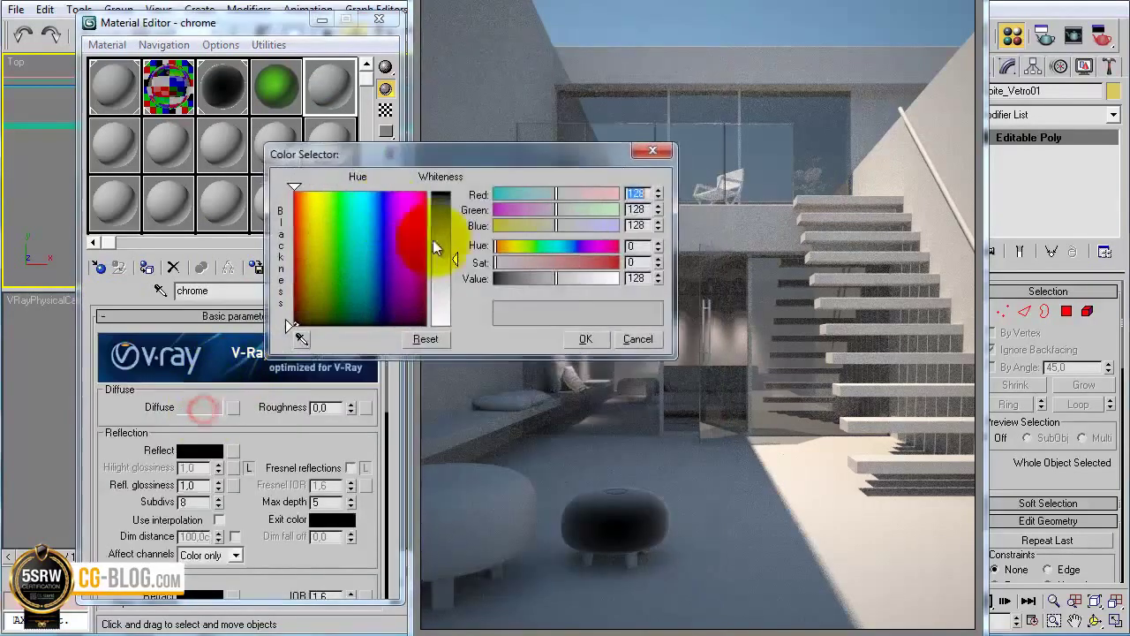
{"action": "left_click_drag", "start_coordinate": [433, 240], "coordinate": [455, 194]}
{"action": "left_click", "coordinate": [583, 341]}
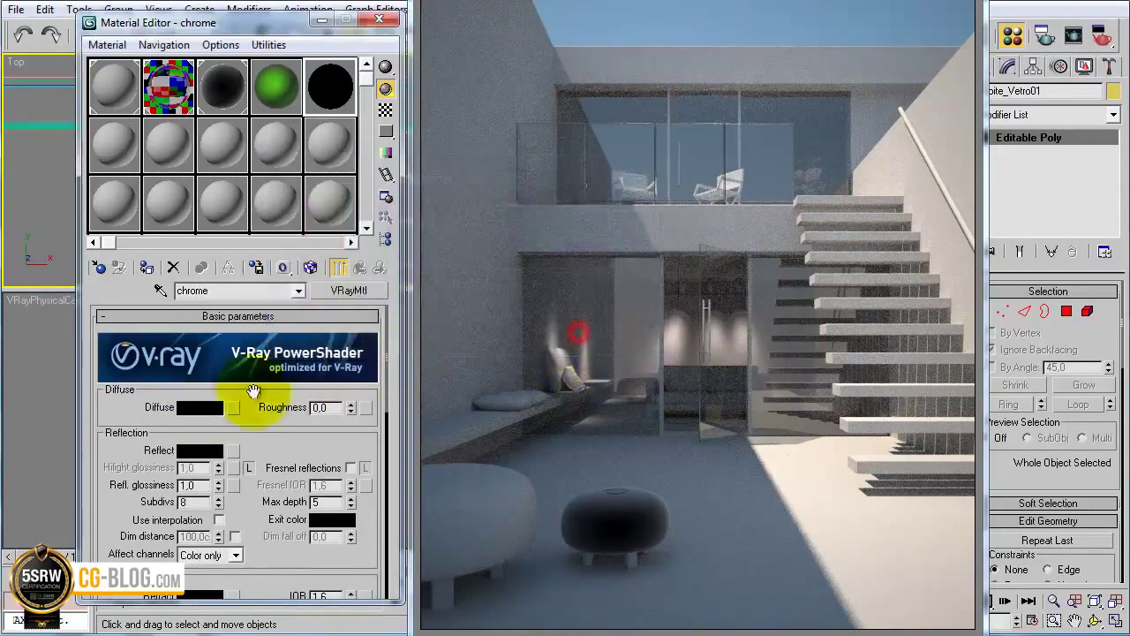
{"action": "left_click", "coordinate": [199, 450]}
{"action": "left_click_drag", "start_coordinate": [442, 212], "coordinate": [463, 316]}
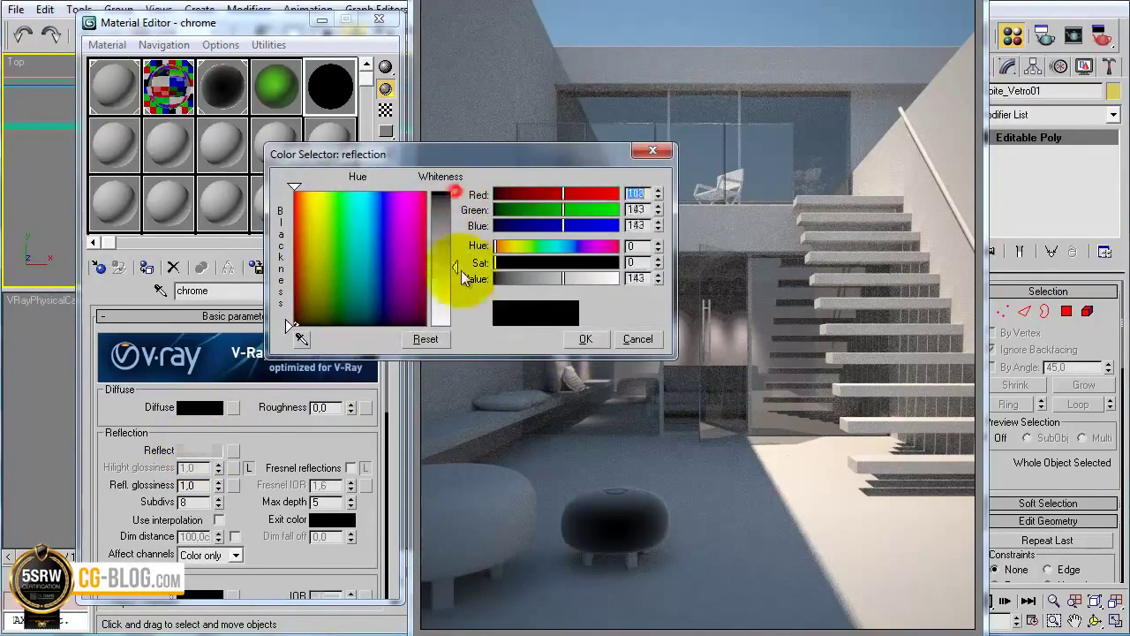
{"action": "left_click", "coordinate": [583, 340]}
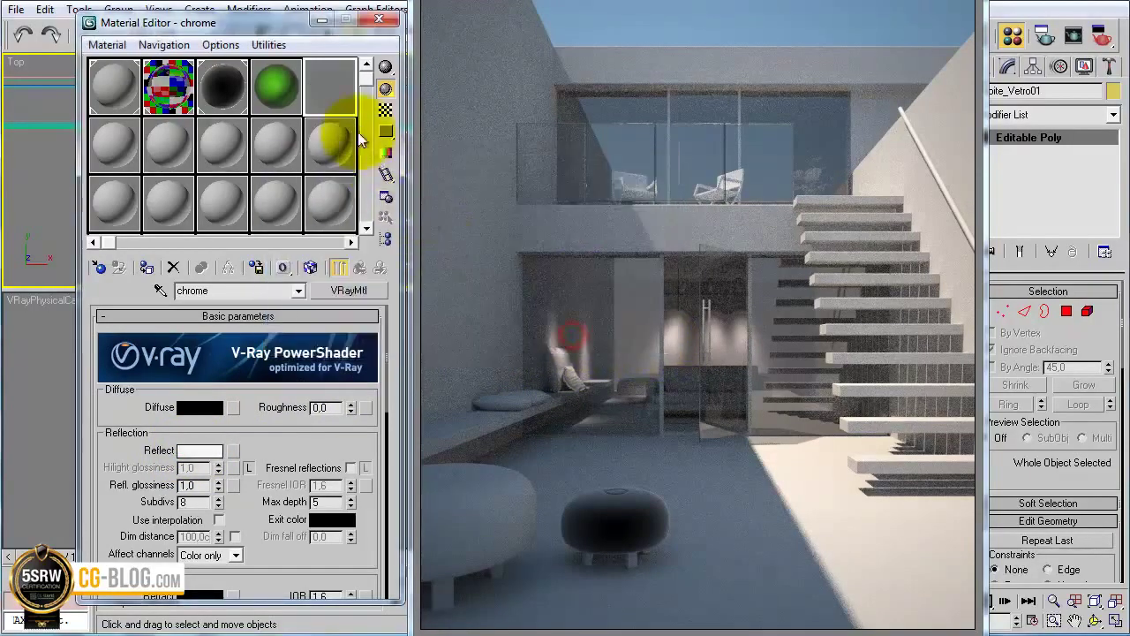
Assign the chrome material to two selected objects
{"action": "left_click_drag", "start_coordinate": [295, 33], "coordinate": [575, 27]}
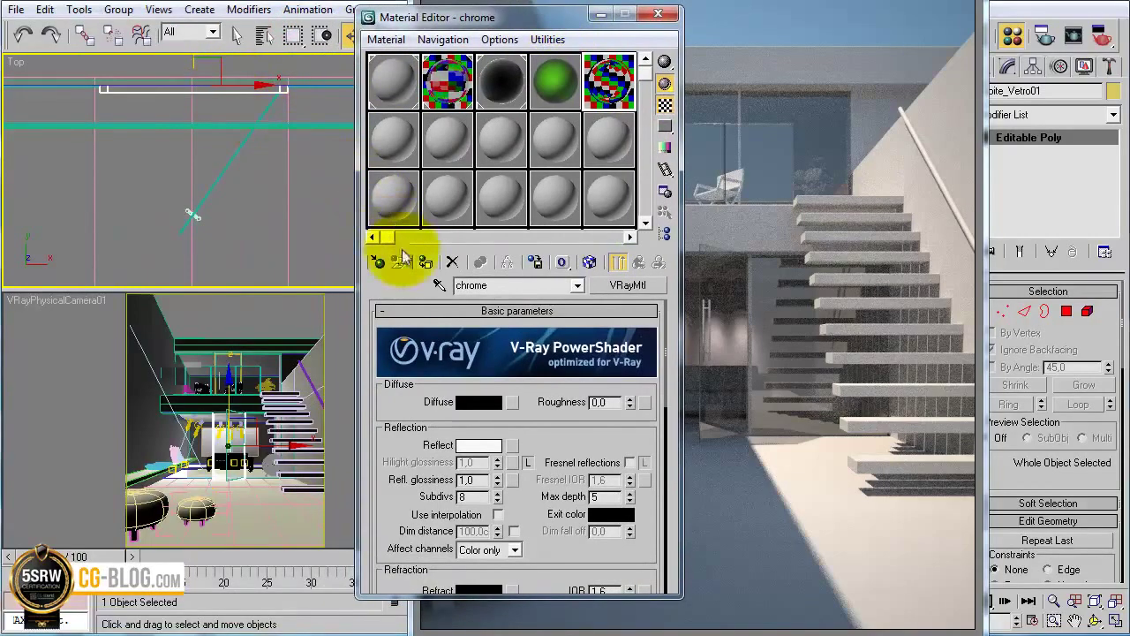
{"action": "left_click", "coordinate": [424, 263]}
{"action": "left_click", "coordinate": [198, 217]}
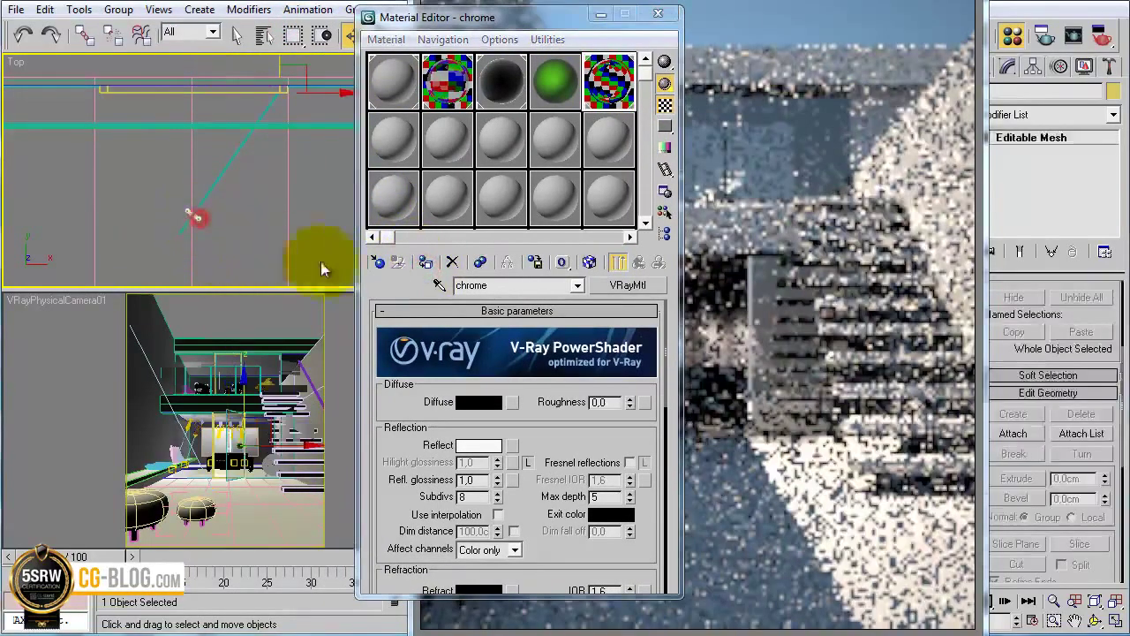
{"action": "left_click", "coordinate": [425, 263]}
Limit rendering to a region around the glass door and set reflection glossiness to 0.9
{"action": "left_click_drag", "start_coordinate": [540, 28], "coordinate": [303, 46]}
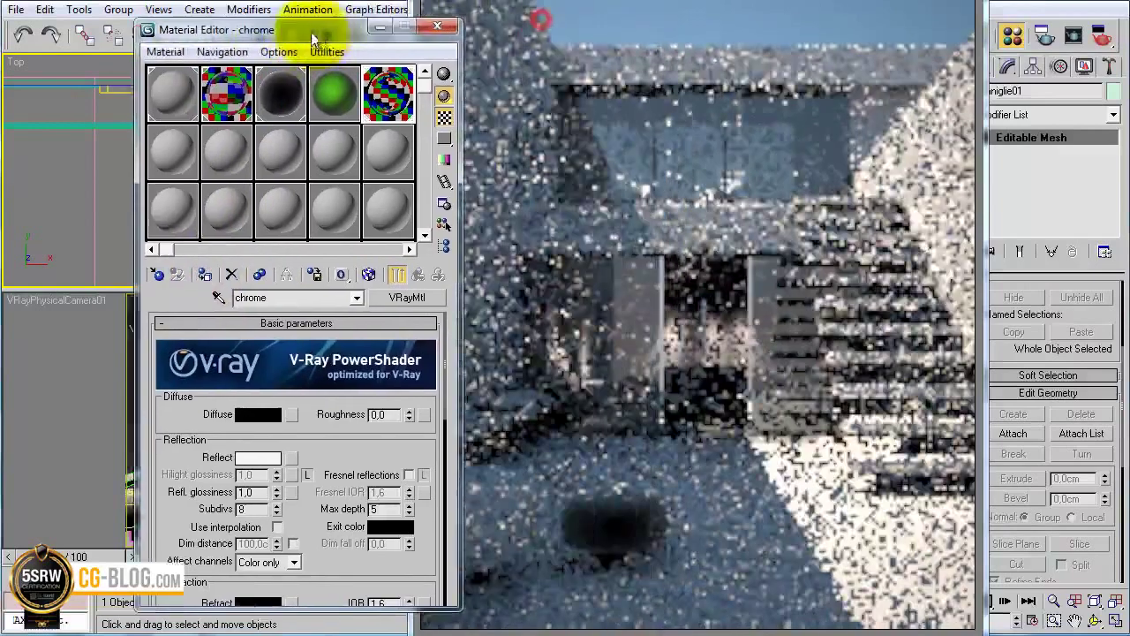
{"action": "left_click", "coordinate": [646, 245]}
{"action": "left_click_drag", "start_coordinate": [749, 402], "coordinate": [758, 452]}
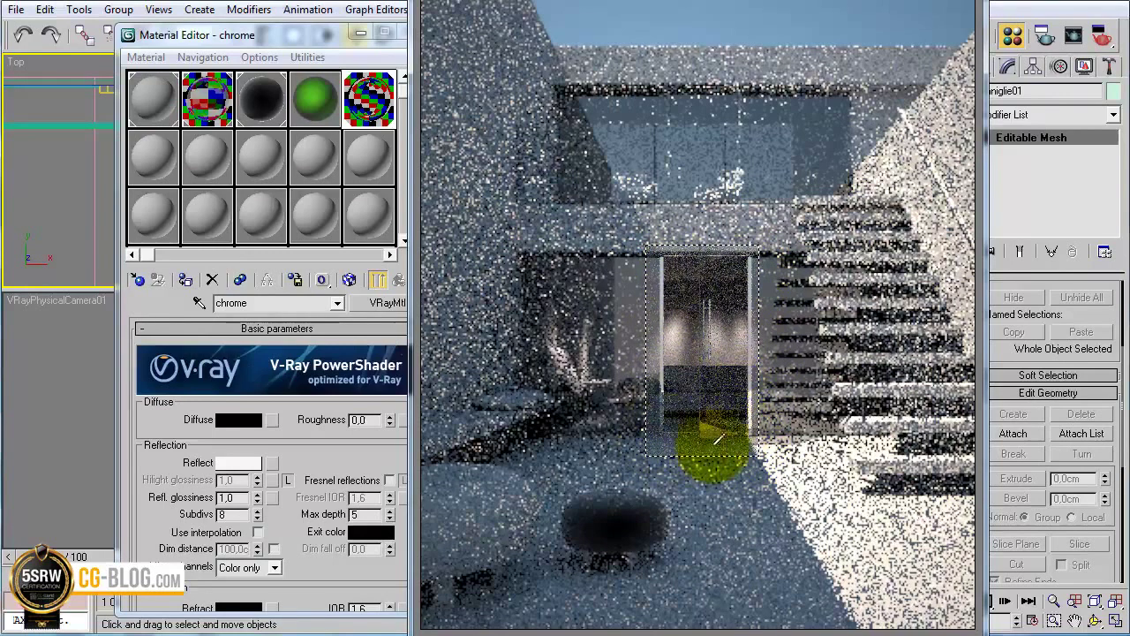
{"action": "double_click", "coordinate": [223, 514]}
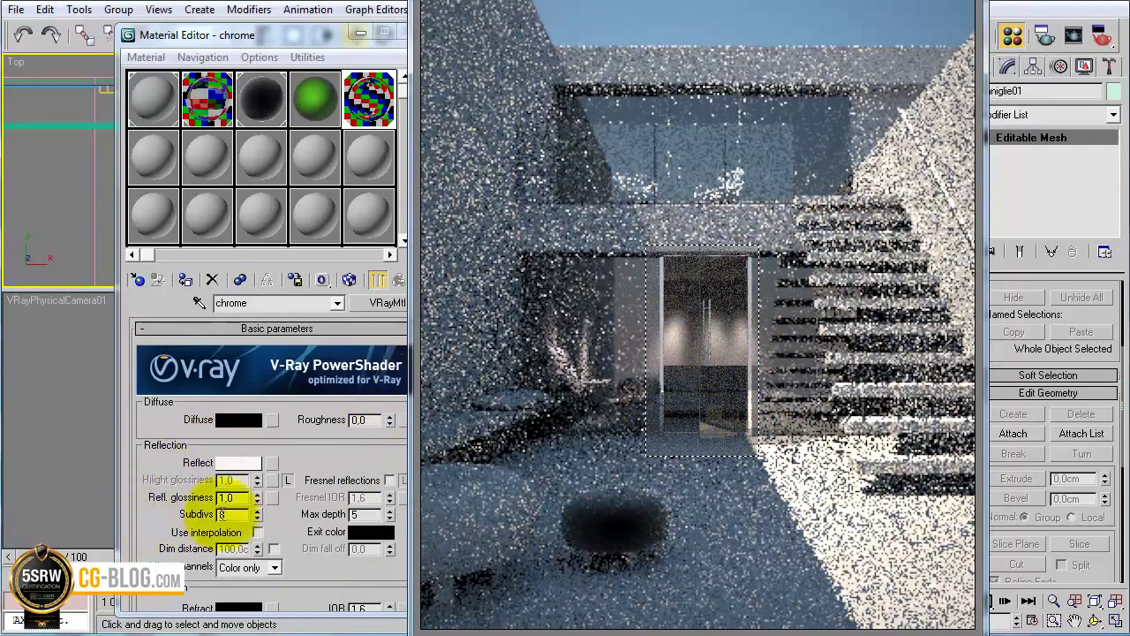
{"action": "left_click", "coordinate": [242, 497]}
{"action": "type", "text": "0,9"}
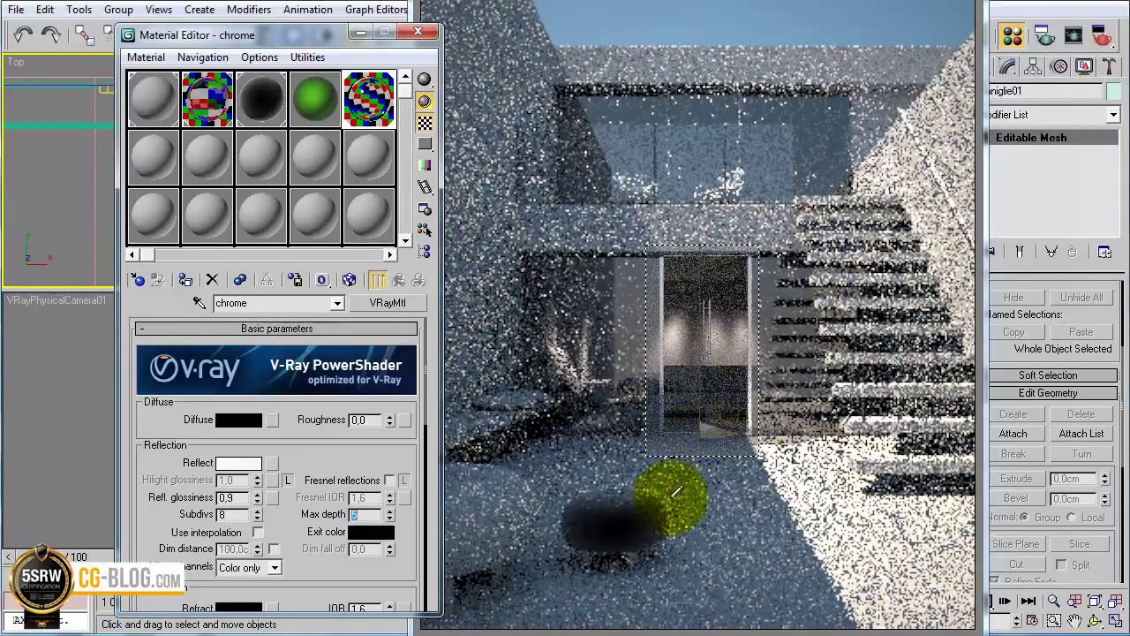
Pick an empty material slot and name it ground
{"action": "left_click", "coordinate": [163, 153]}
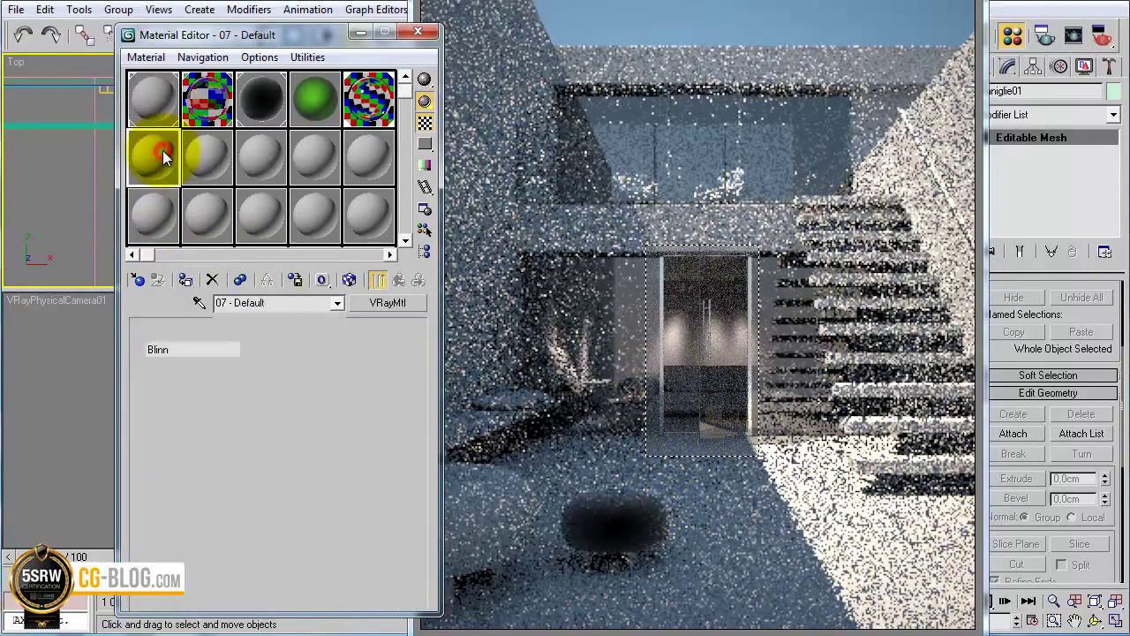
{"action": "left_click", "coordinate": [265, 302]}
{"action": "type", "text": "grounf"}
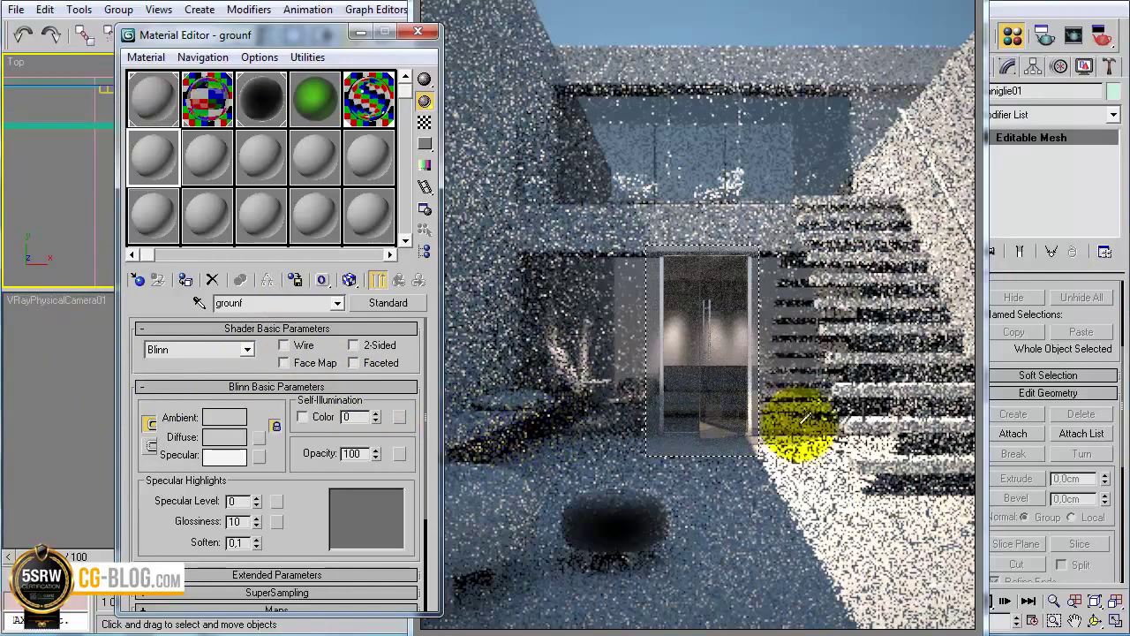
Draw a render region over the courtyard floor and fix the misspelled material name
{"action": "left_click_drag", "start_coordinate": [812, 433], "coordinate": [422, 629]}
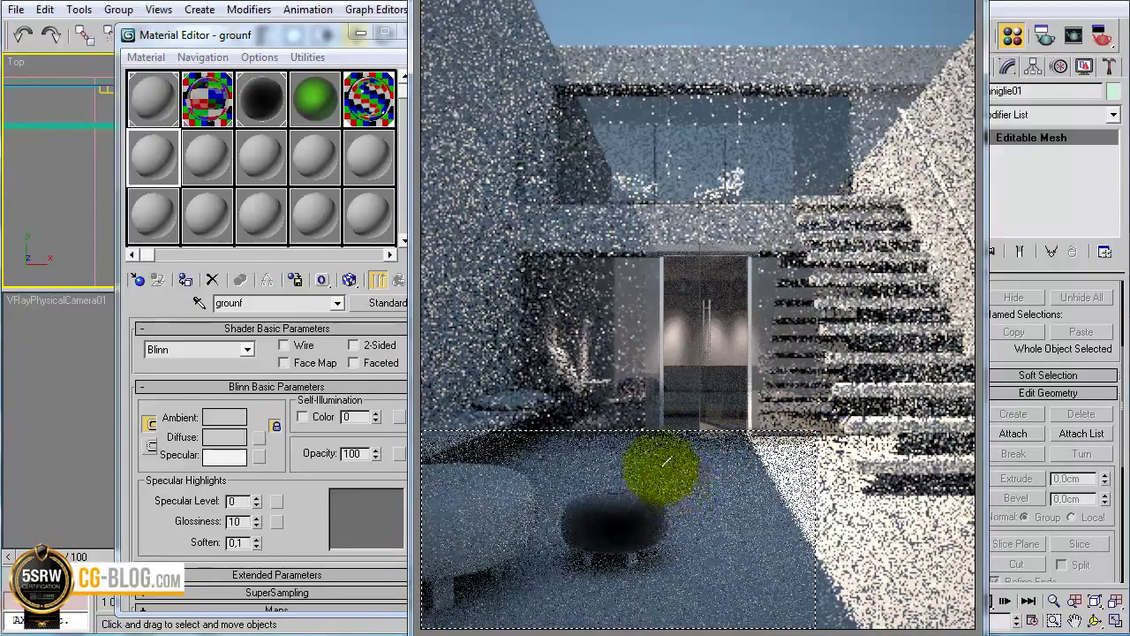
{"action": "left_click_drag", "start_coordinate": [780, 405], "coordinate": [422, 628]}
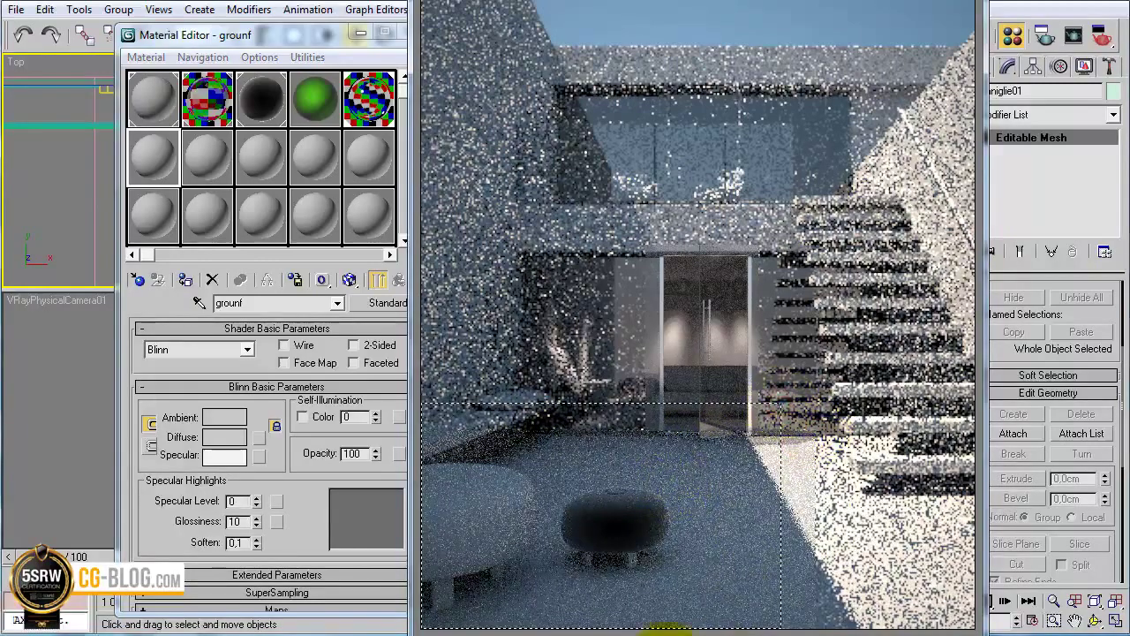
{"action": "left_click_drag", "start_coordinate": [780, 404], "coordinate": [824, 408]}
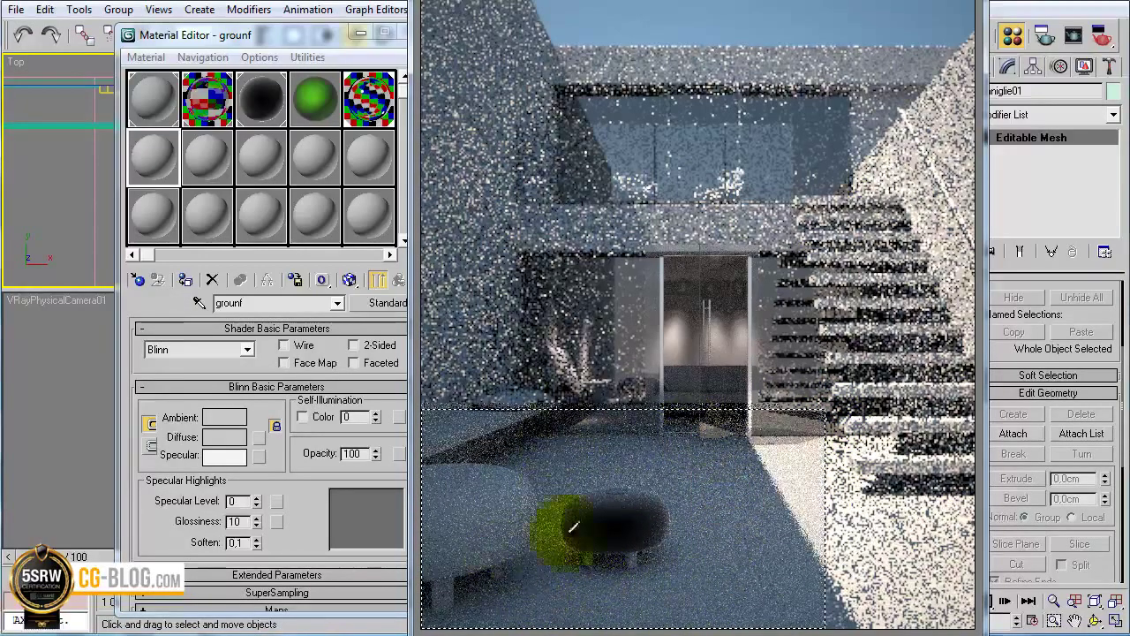
{"action": "double_click", "coordinate": [265, 303]}
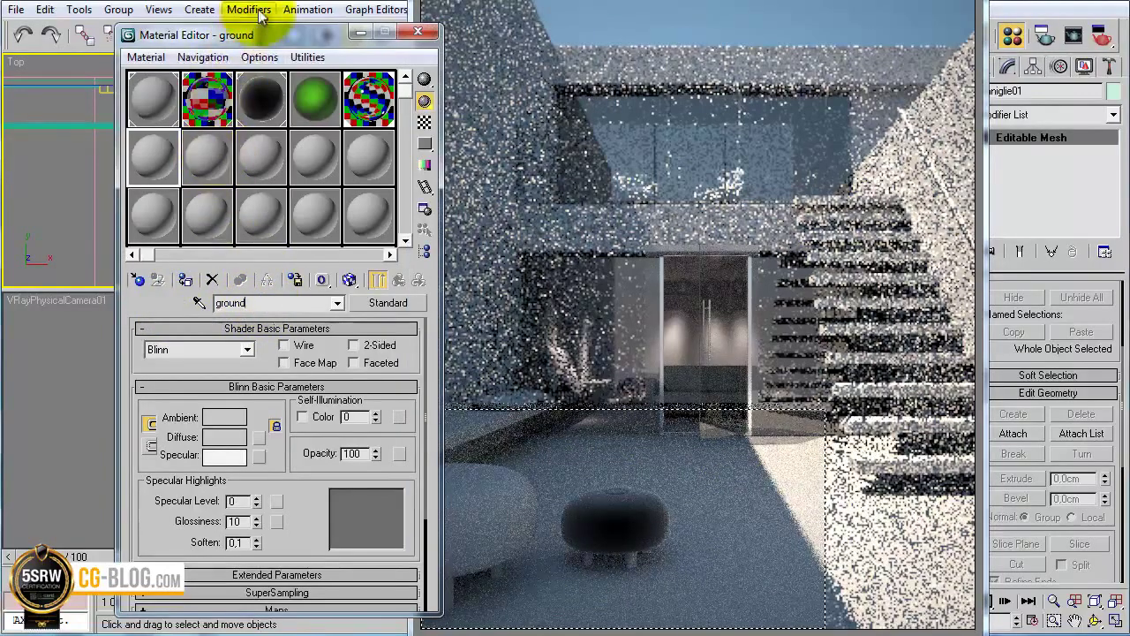
{"action": "mouse_move", "coordinate": [253, 35]}
{"action": "left_mouse_down"}
{"action": "mouse_move", "coordinate": [504, 61]}
{"action": "mouse_move", "coordinate": [209, 51]}
{"action": "left_mouse_up"}
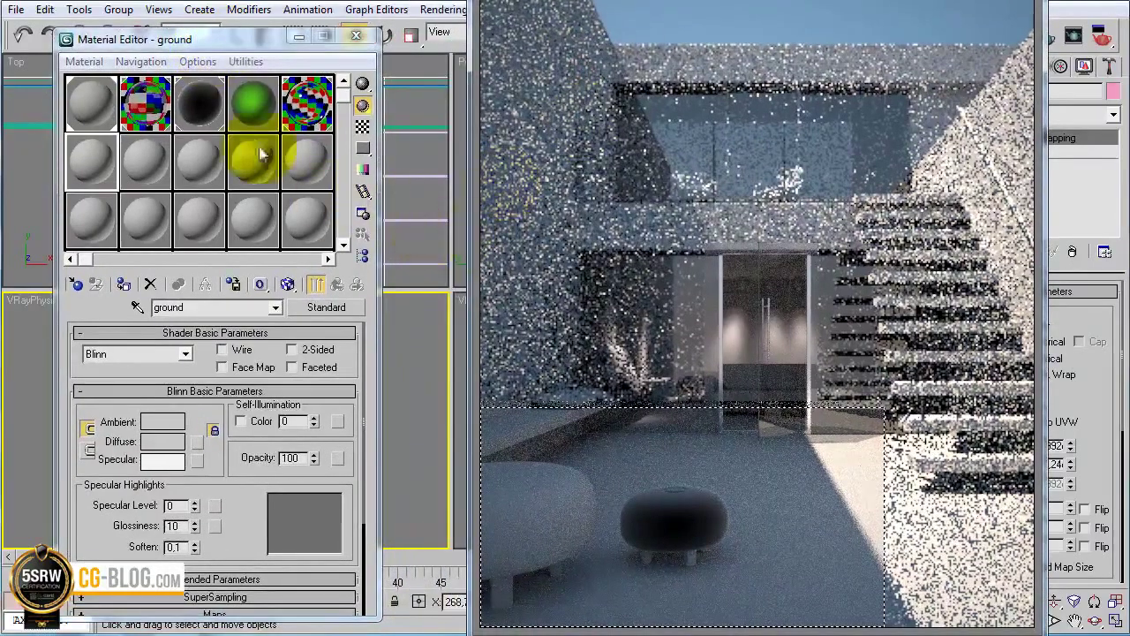
Apply the ground material to the floor and convert it to a VRayMtl
{"action": "left_click", "coordinate": [124, 284]}
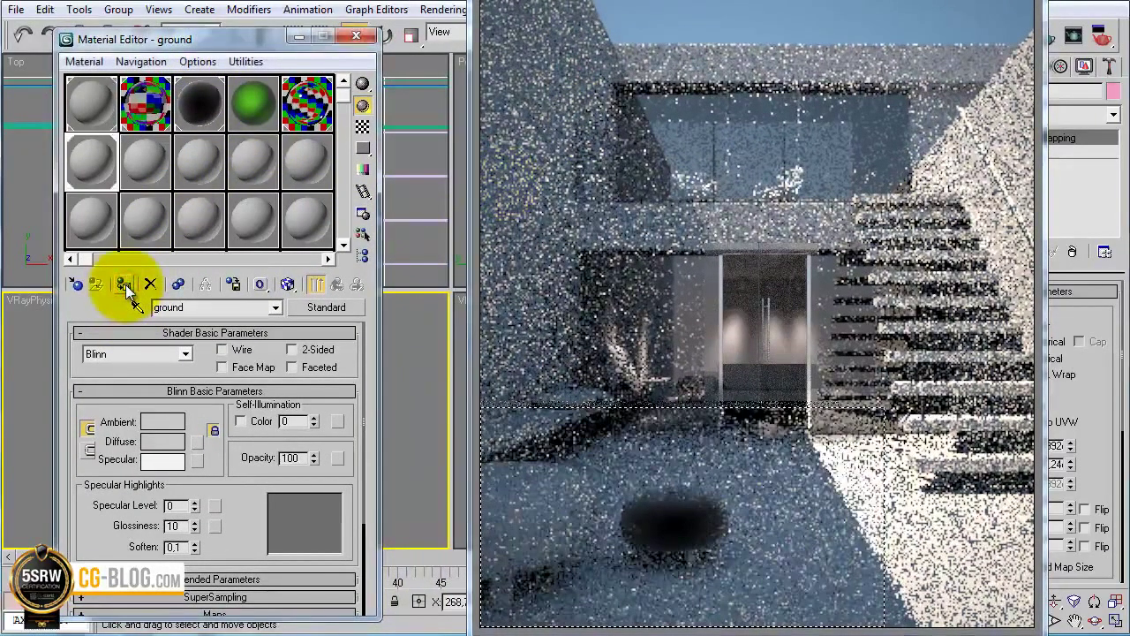
{"action": "left_click", "coordinate": [326, 307]}
{"action": "double_click", "coordinate": [565, 307]}
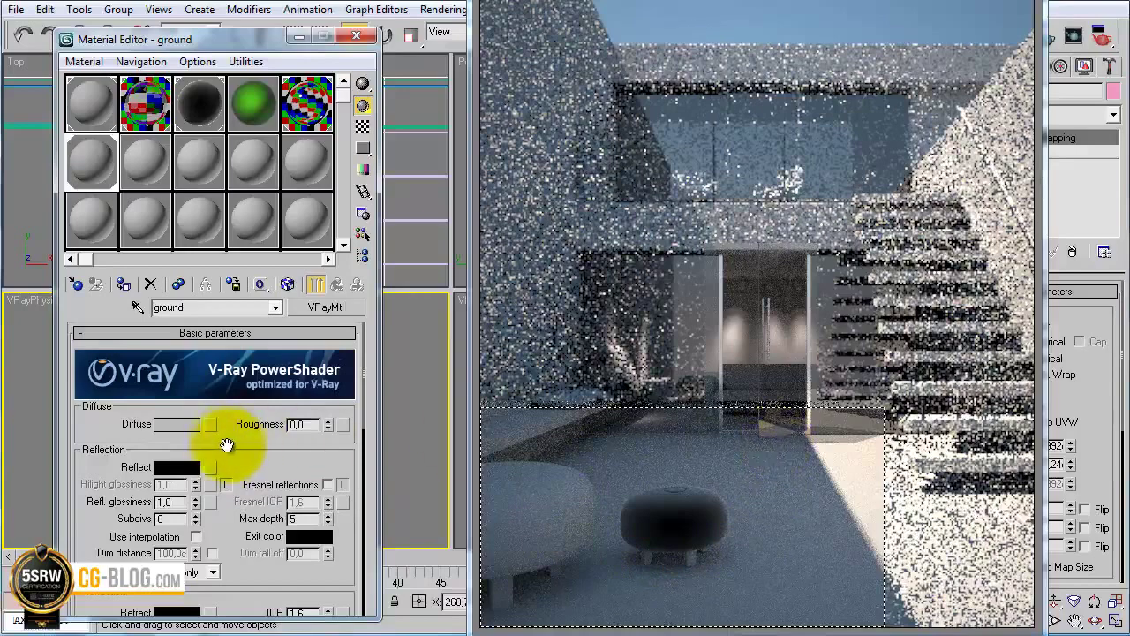
Set the ground's reflection colour to pure white and turn on Fresnel reflections
{"action": "left_click", "coordinate": [181, 422]}
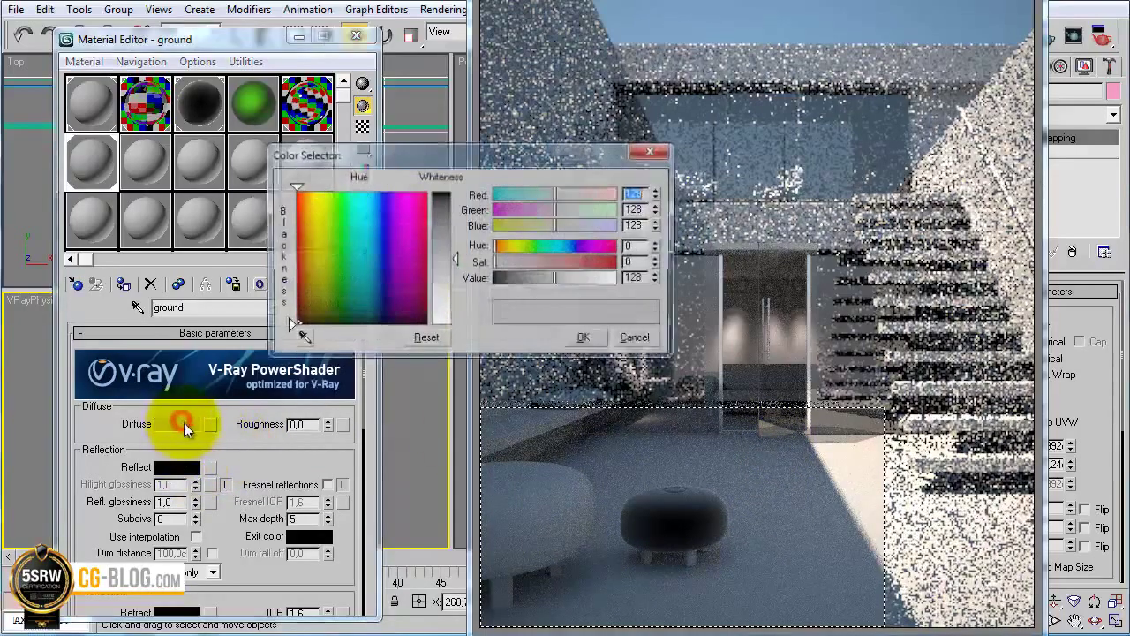
{"action": "left_click", "coordinate": [604, 346]}
{"action": "left_click", "coordinate": [176, 466]}
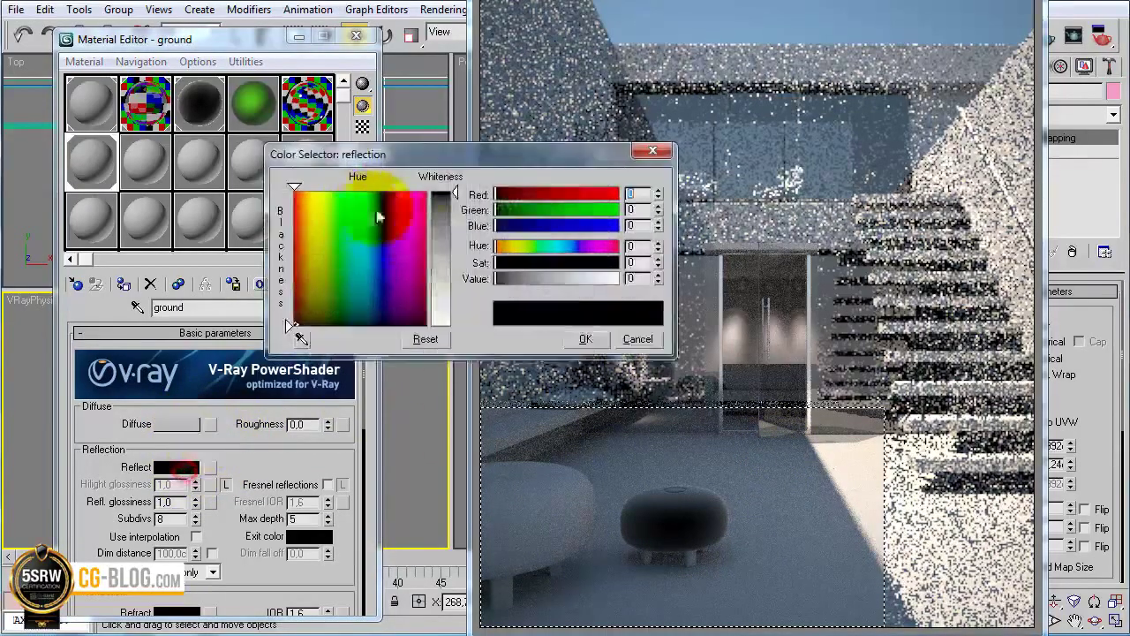
{"action": "left_click_drag", "start_coordinate": [449, 215], "coordinate": [445, 328]}
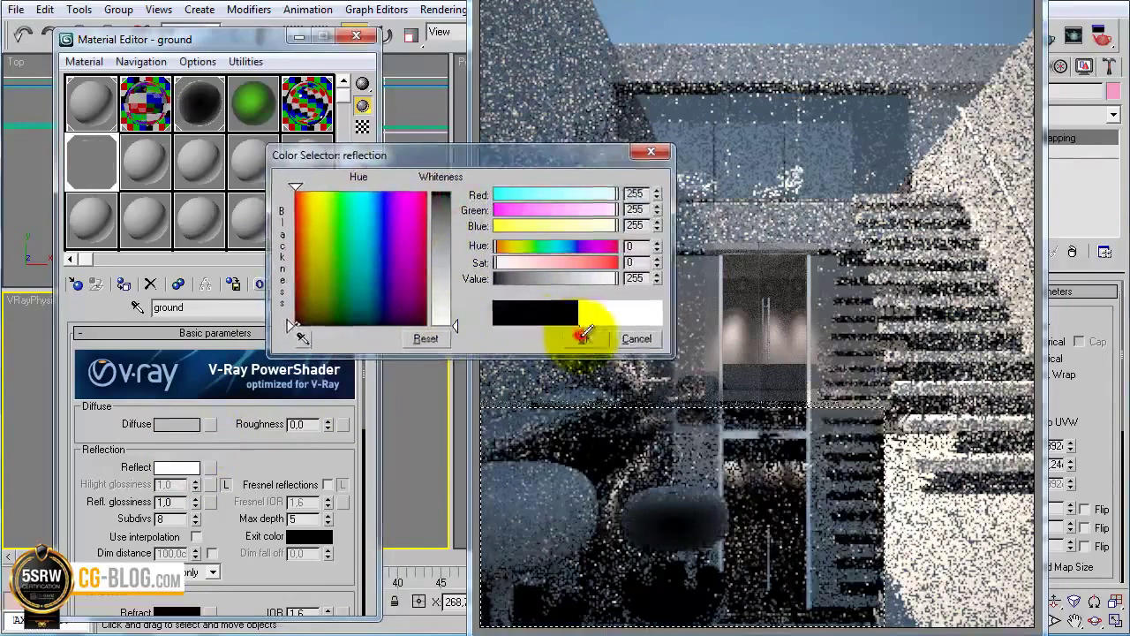
{"action": "left_click", "coordinate": [585, 339]}
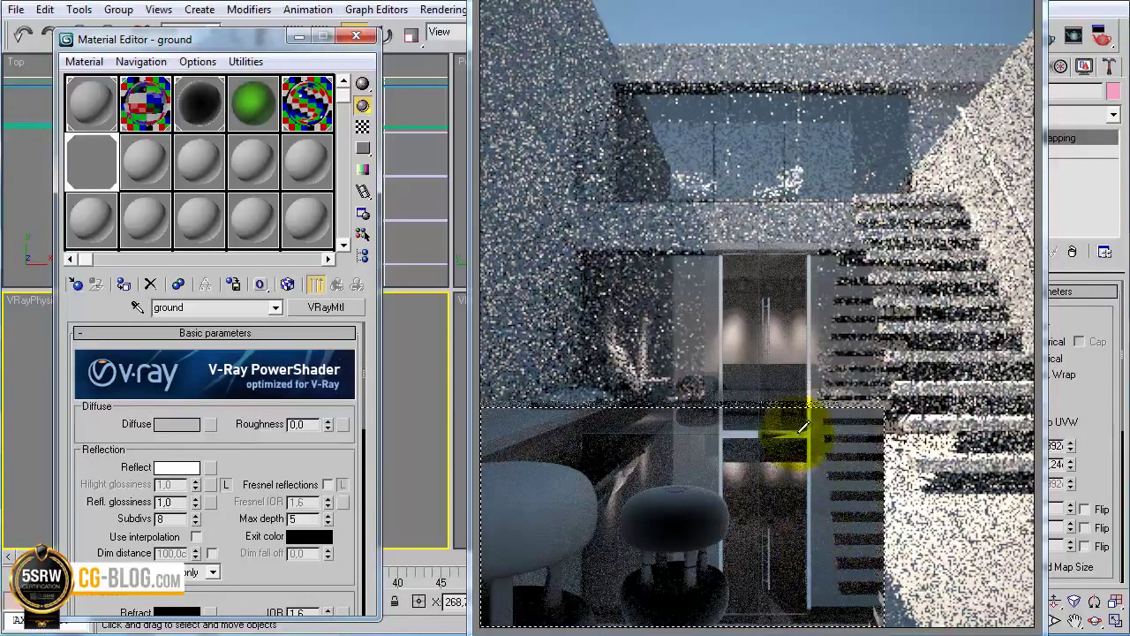
{"action": "left_click", "coordinate": [328, 485]}
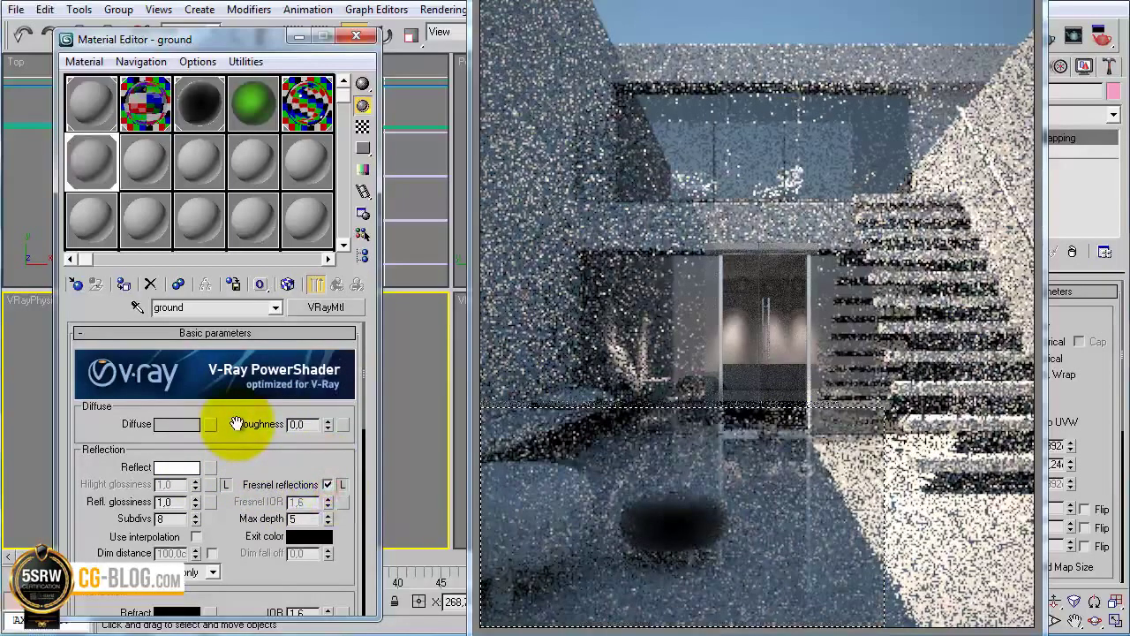
{"action": "left_click", "coordinate": [177, 424]}
{"action": "left_click", "coordinate": [648, 339]}
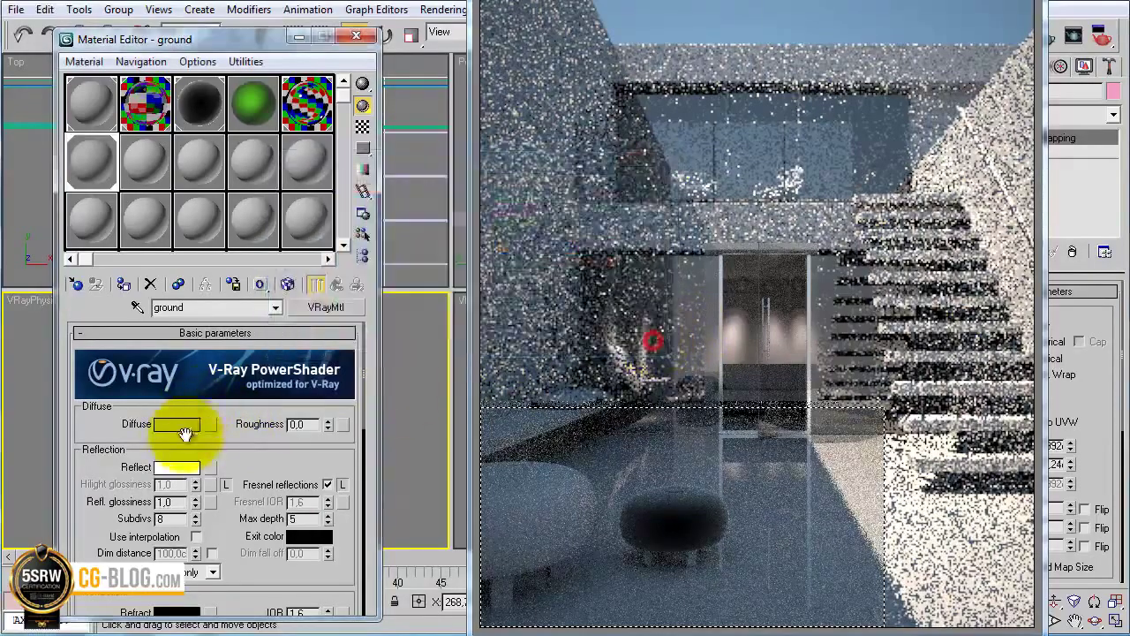
Load the concrete texture image as a Bitmap diffuse map for the ground material
{"action": "left_click", "coordinate": [213, 424]}
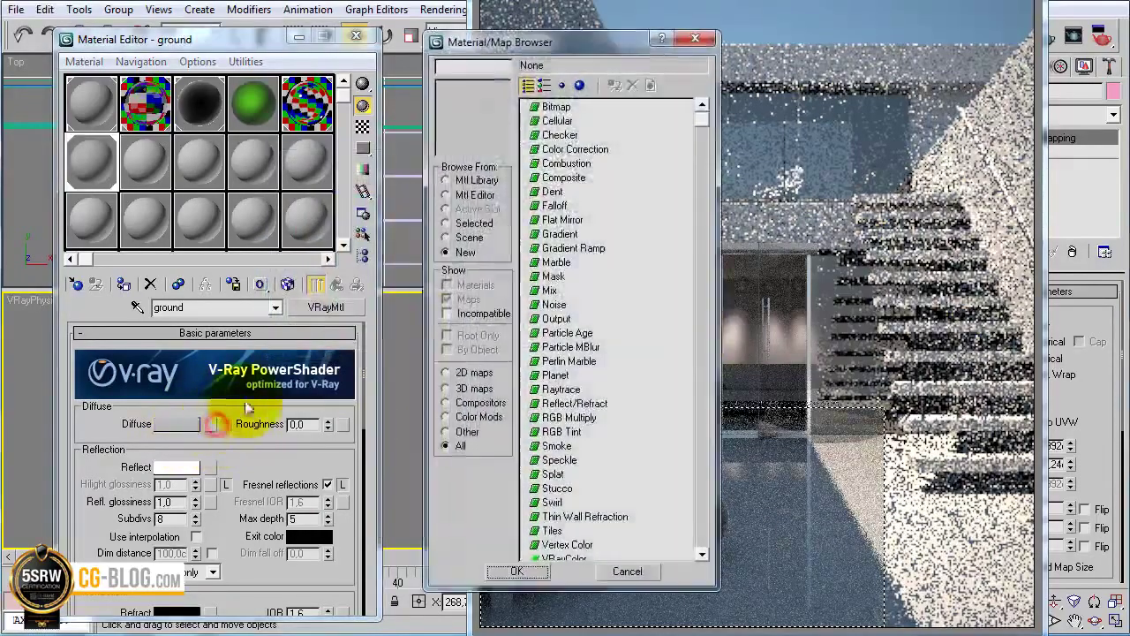
{"action": "double_click", "coordinate": [547, 107]}
{"action": "double_click", "coordinate": [604, 276]}
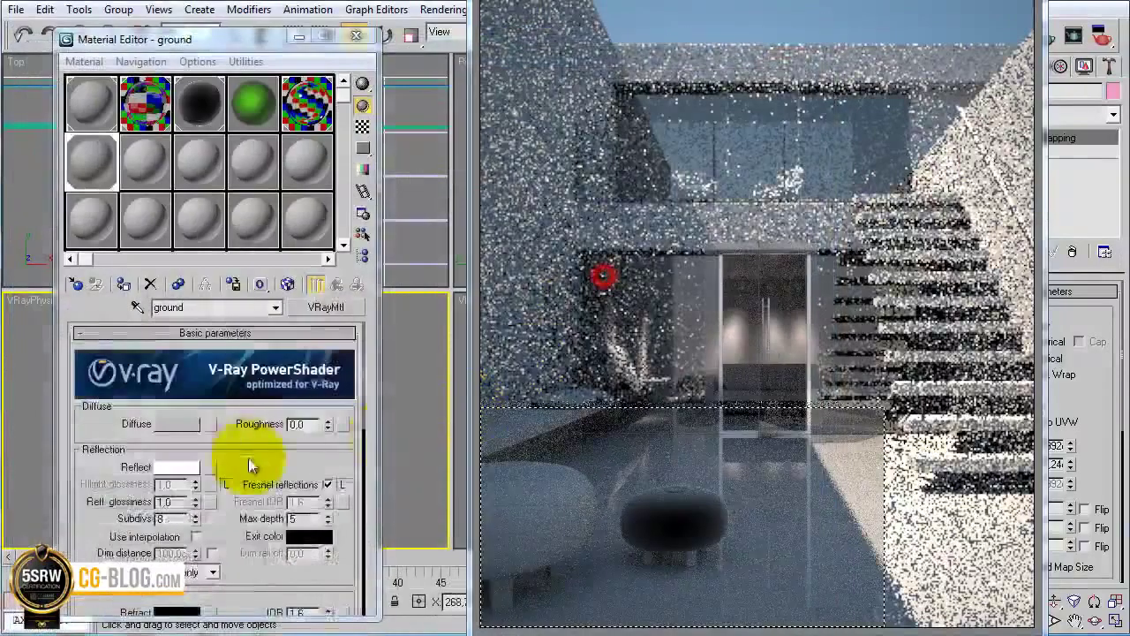
{"action": "left_click", "coordinate": [338, 285]}
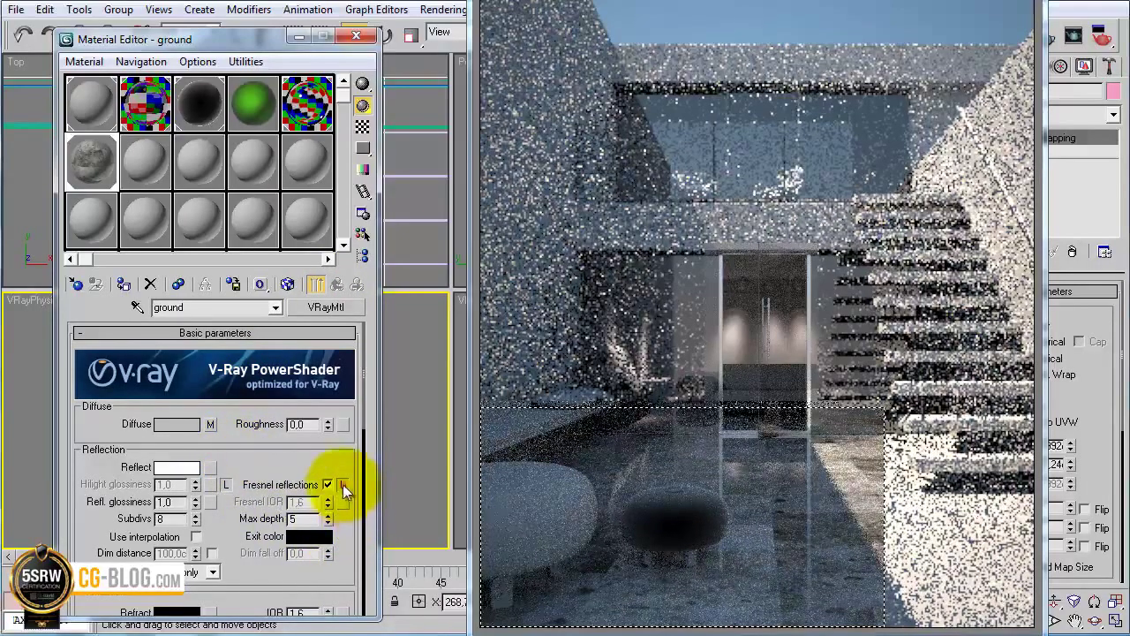
Raise the Fresnel IOR to 3.0 and inspect the floor reflections in the render
{"action": "left_click", "coordinate": [325, 507]}
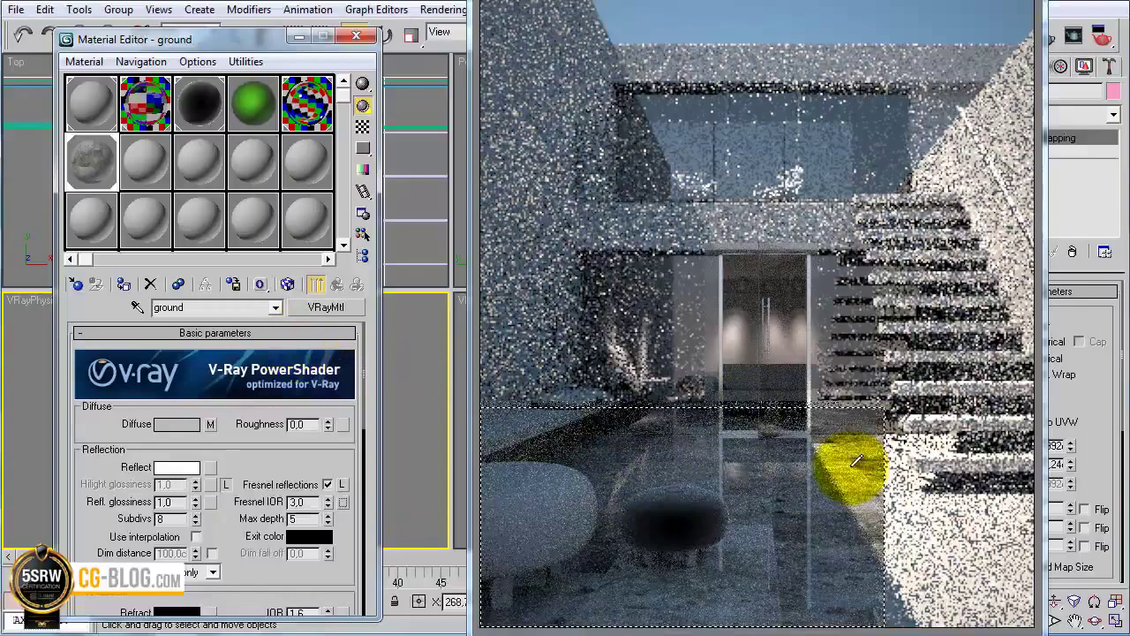
{"action": "scroll", "coordinate": [820, 433], "scroll_direction": "up", "scroll_amount": 2}
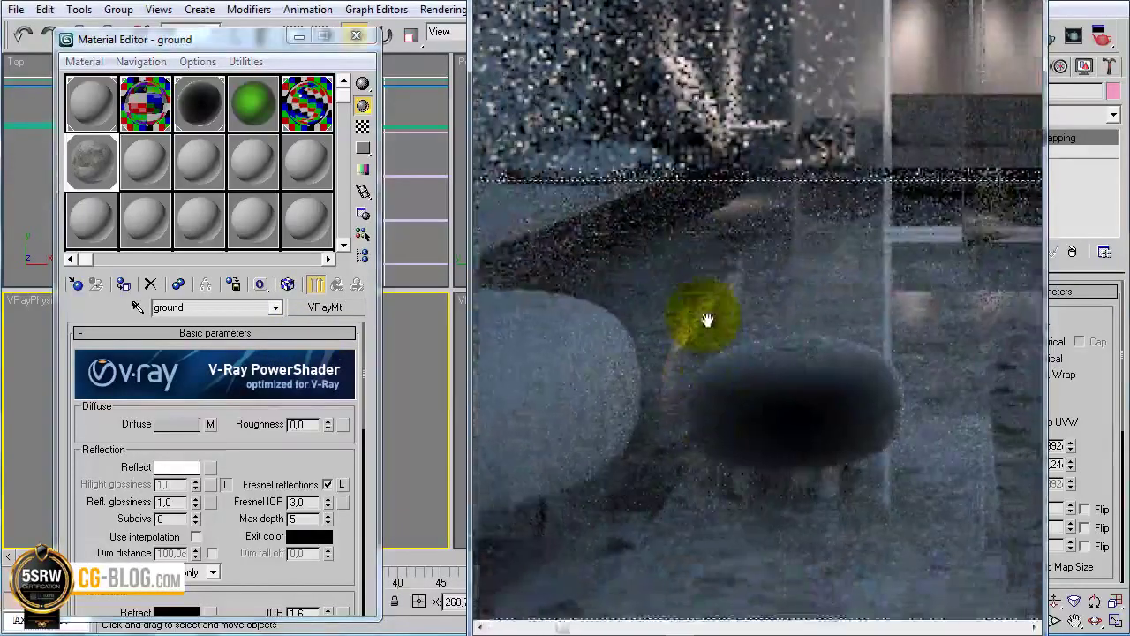
{"action": "left_click_drag", "start_coordinate": [698, 303], "coordinate": [605, 282]}
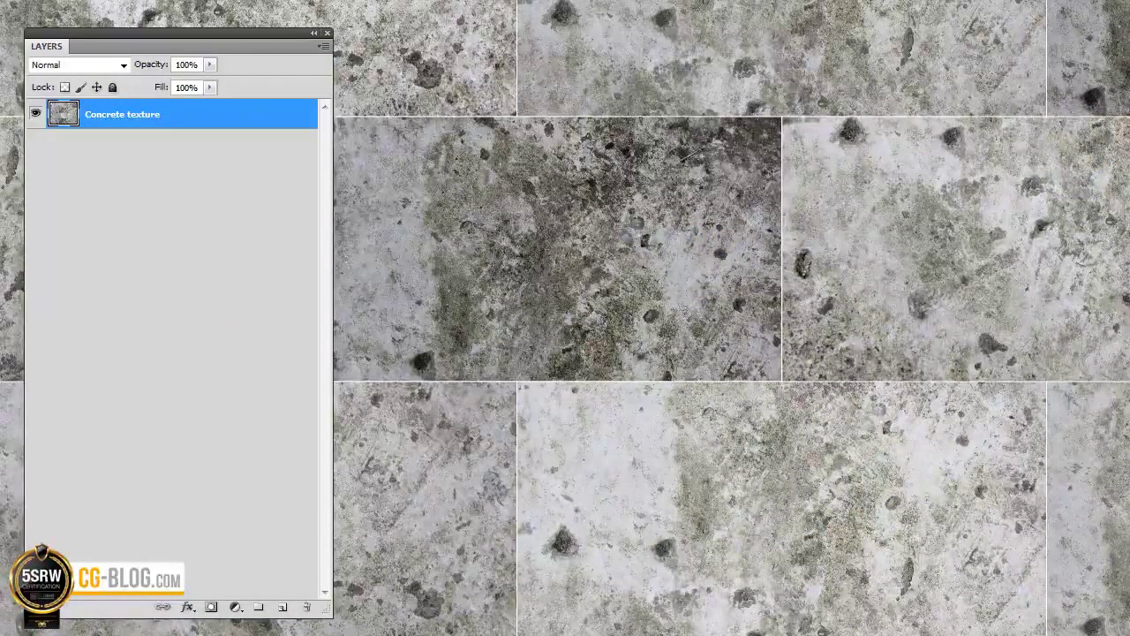
Add a Black & White adjustment layer above the concrete texture
{"action": "left_click", "coordinate": [235, 606]}
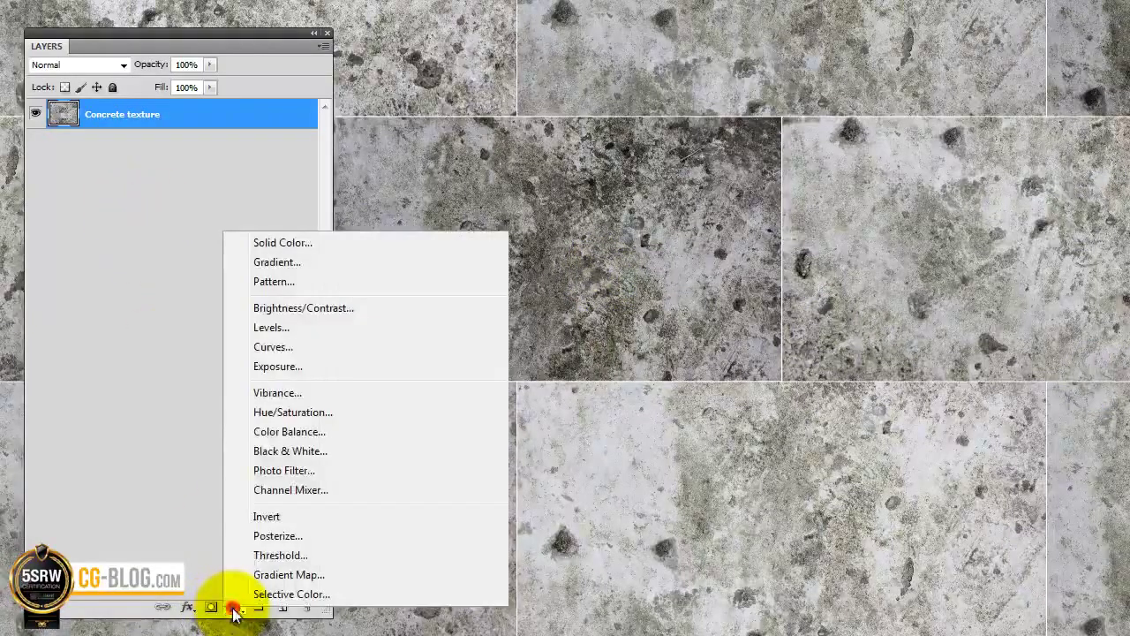
{"action": "left_click", "coordinate": [279, 450]}
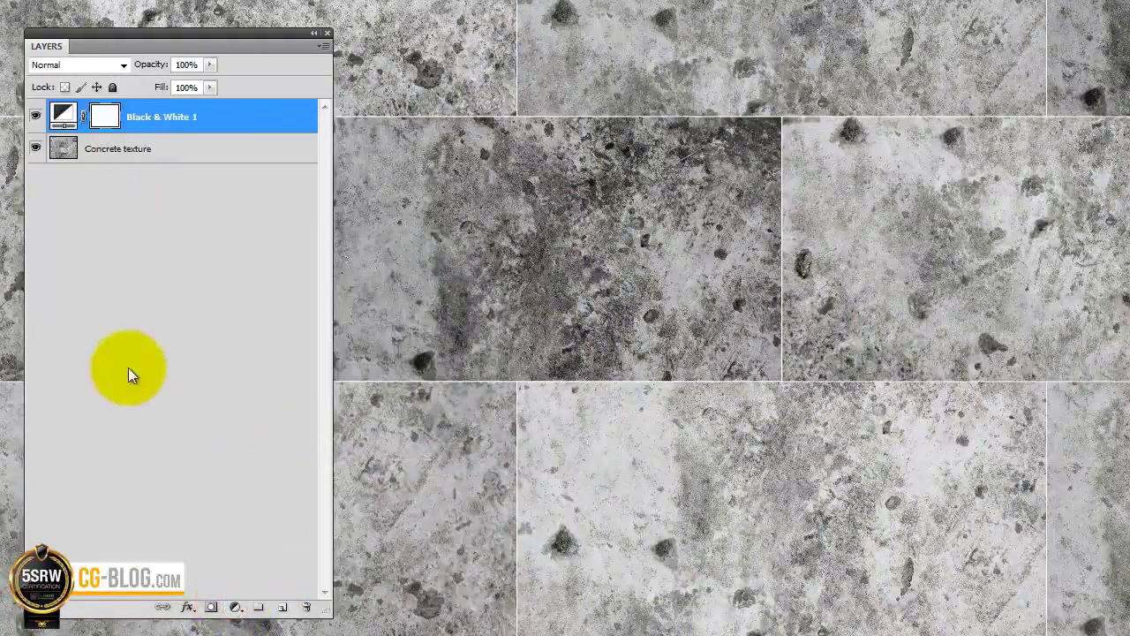
{"action": "left_click_drag", "start_coordinate": [1047, 289], "coordinate": [740, 283]}
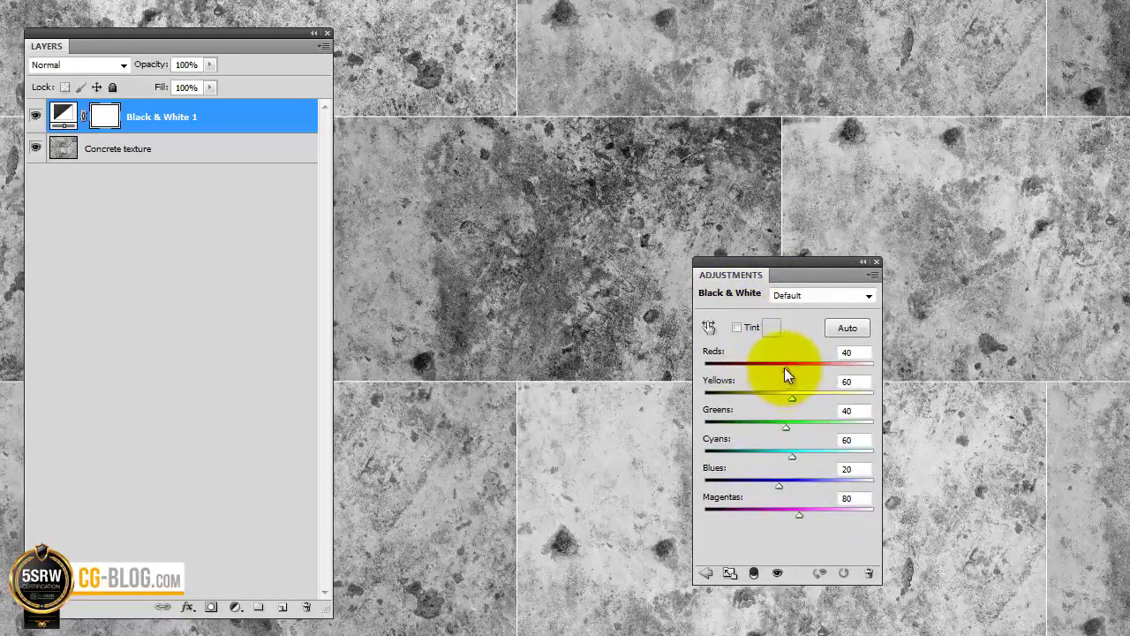
Darken reds, yellows (-77) and magentas; raise greens and blues to 300, cyans to 182
{"action": "left_click_drag", "start_coordinate": [784, 369], "coordinate": [730, 368]}
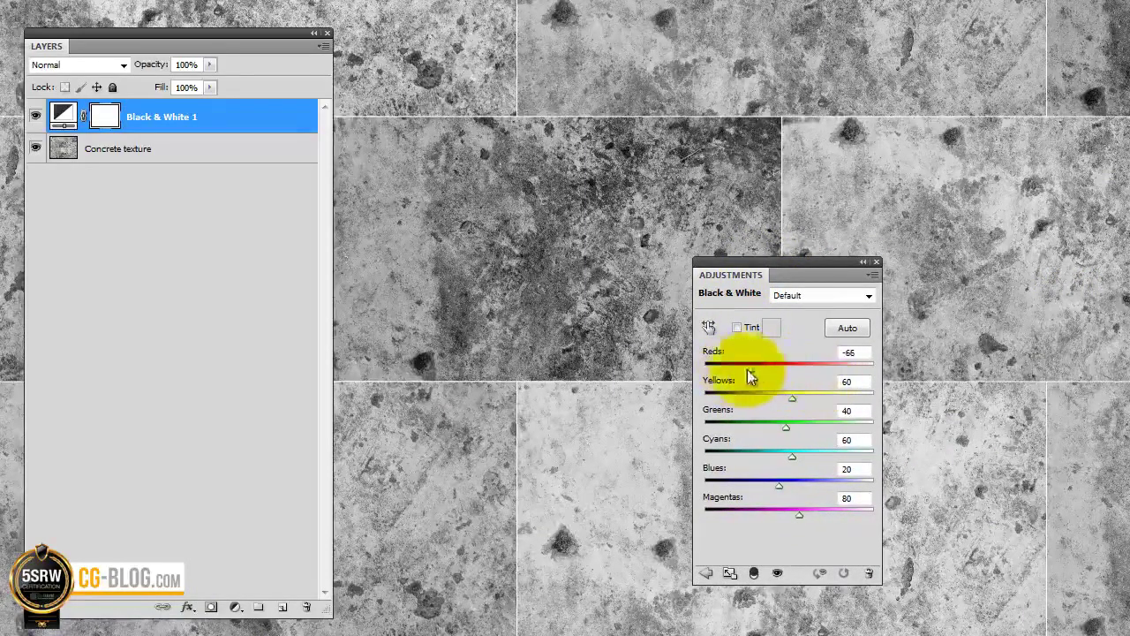
{"action": "left_click_drag", "start_coordinate": [790, 399], "coordinate": [745, 406]}
{"action": "left_click", "coordinate": [746, 401]}
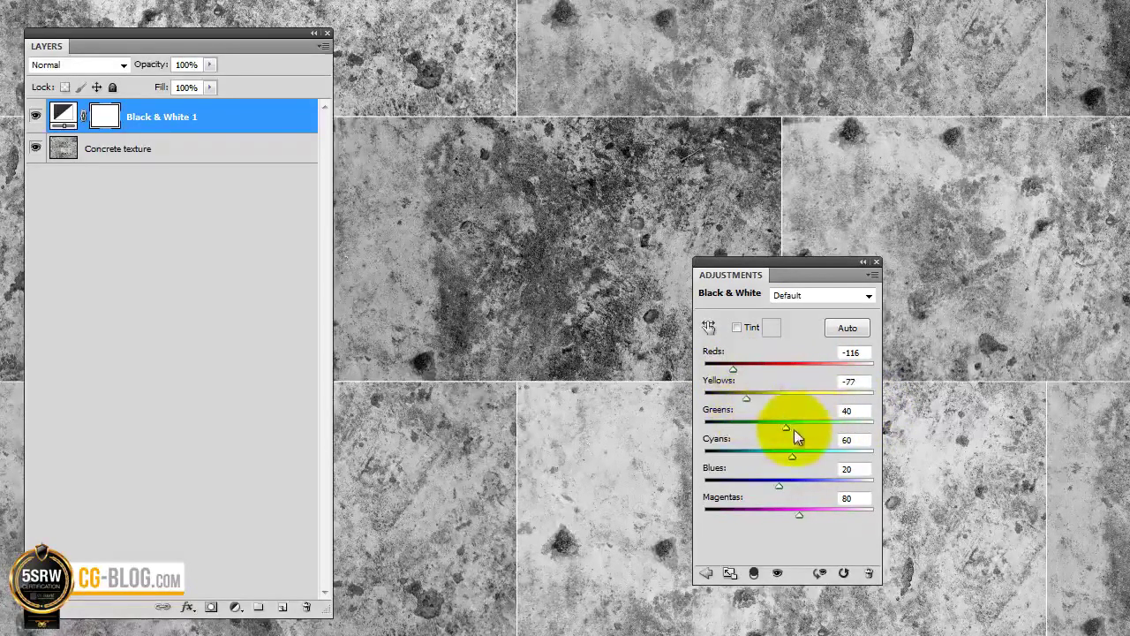
{"action": "left_click_drag", "start_coordinate": [785, 428], "coordinate": [900, 436]}
{"action": "left_click_drag", "start_coordinate": [791, 455], "coordinate": [833, 450]}
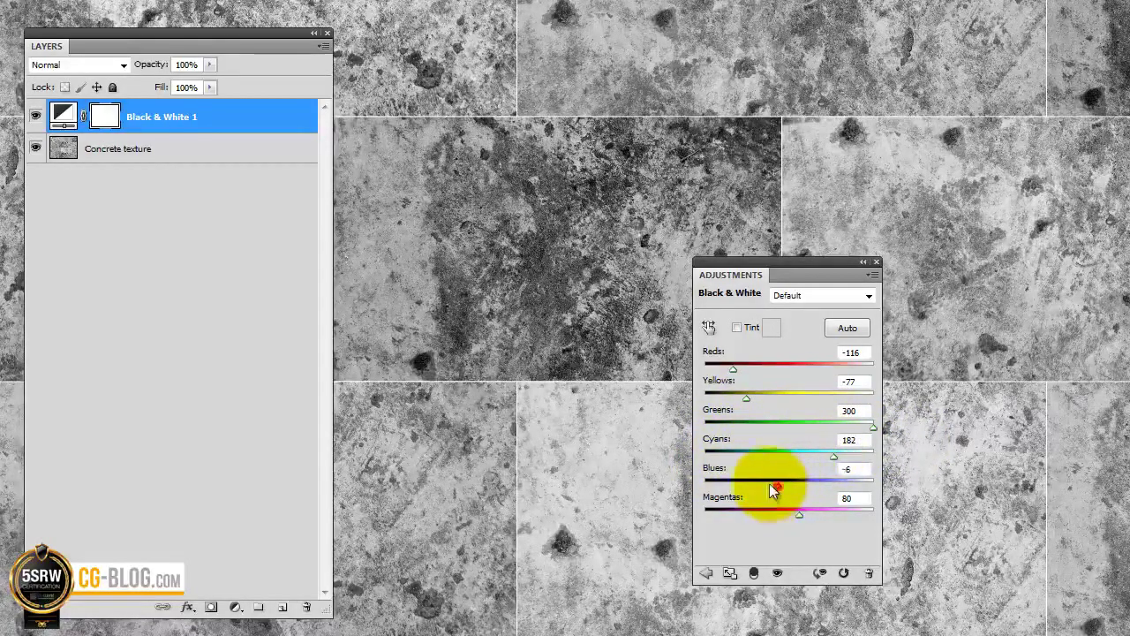
{"action": "left_click_drag", "start_coordinate": [704, 479], "coordinate": [923, 488]}
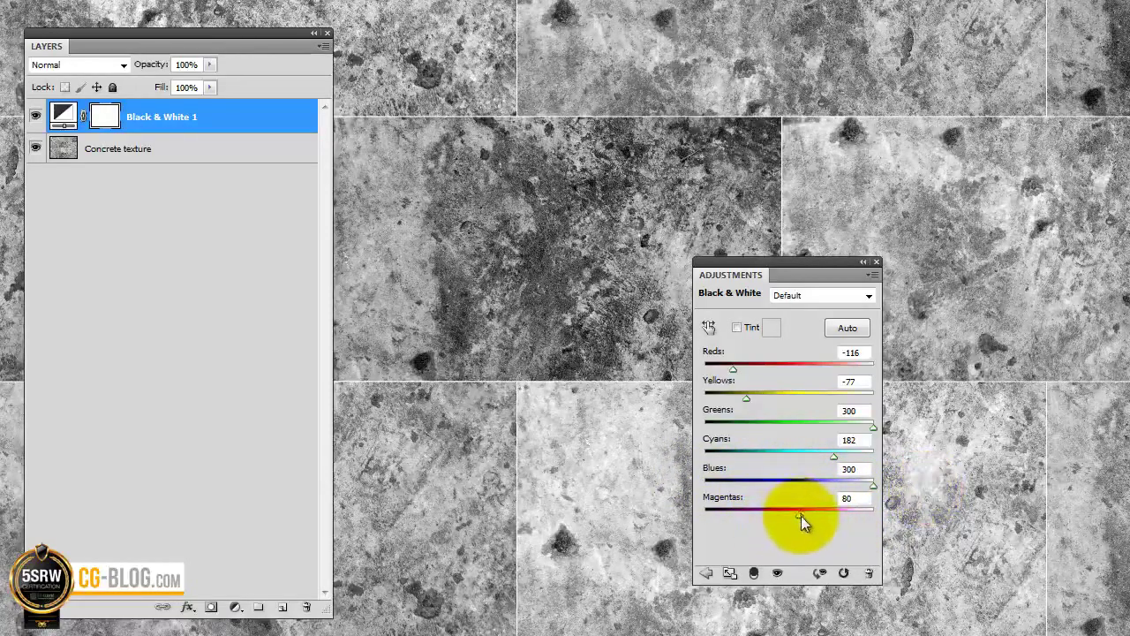
{"action": "mouse_move", "coordinate": [801, 515]}
{"action": "left_mouse_down"}
{"action": "mouse_move", "coordinate": [718, 525]}
{"action": "mouse_move", "coordinate": [901, 528]}
{"action": "mouse_move", "coordinate": [650, 542]}
{"action": "left_mouse_up"}
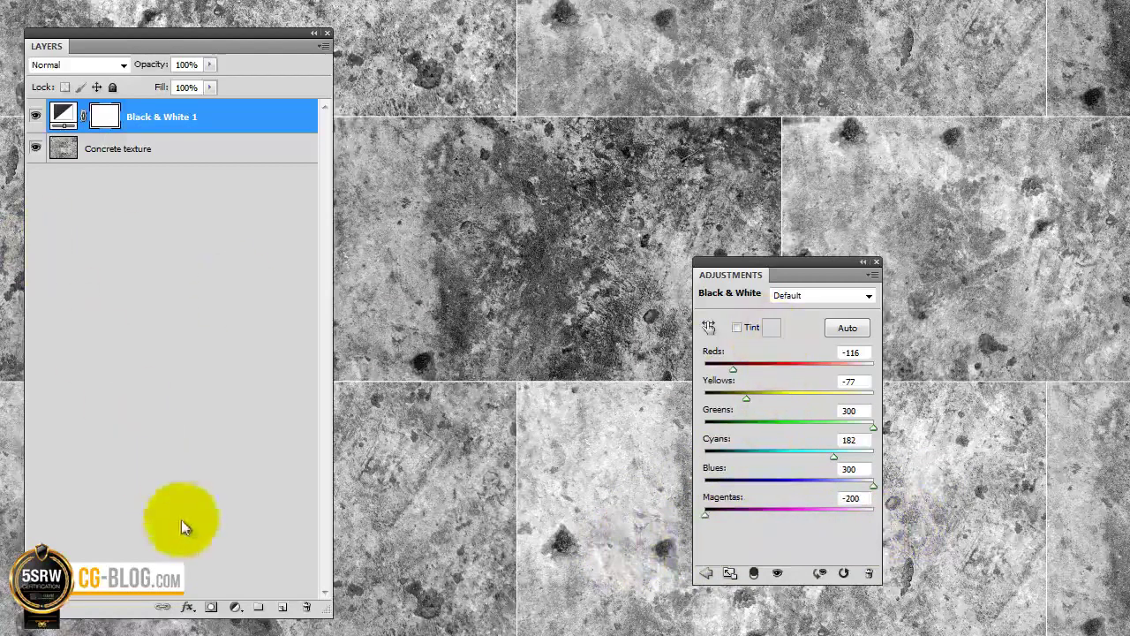
{"action": "left_click", "coordinate": [237, 611]}
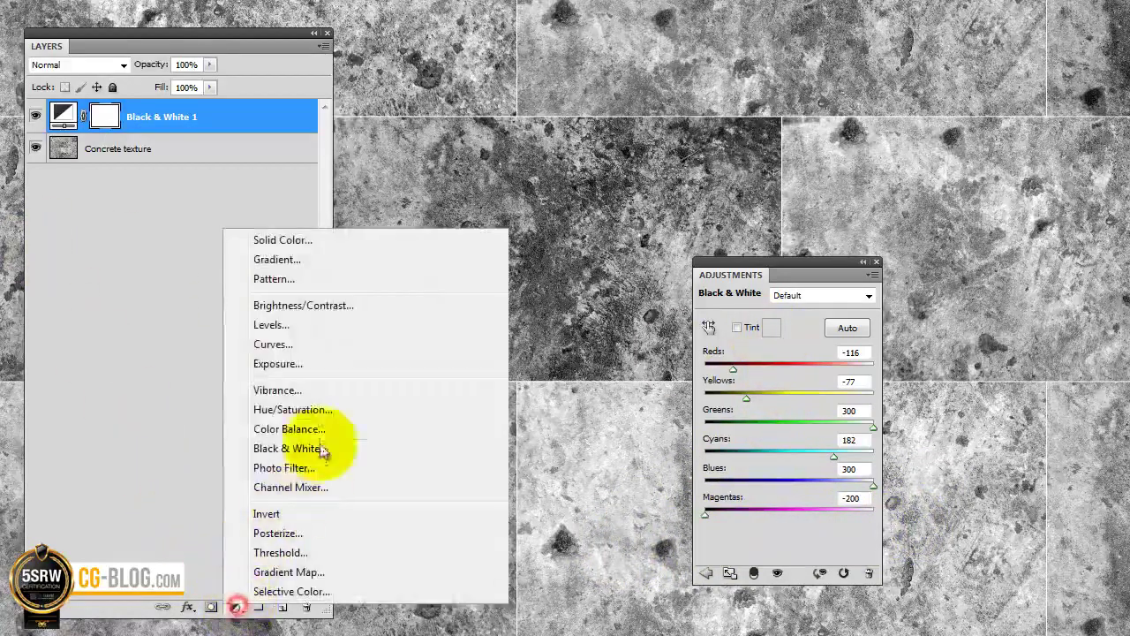
Add a Curves adjustment layer and pull its black and white points inward
{"action": "left_click", "coordinate": [303, 347]}
{"action": "left_click_drag", "start_coordinate": [808, 270], "coordinate": [534, 259]}
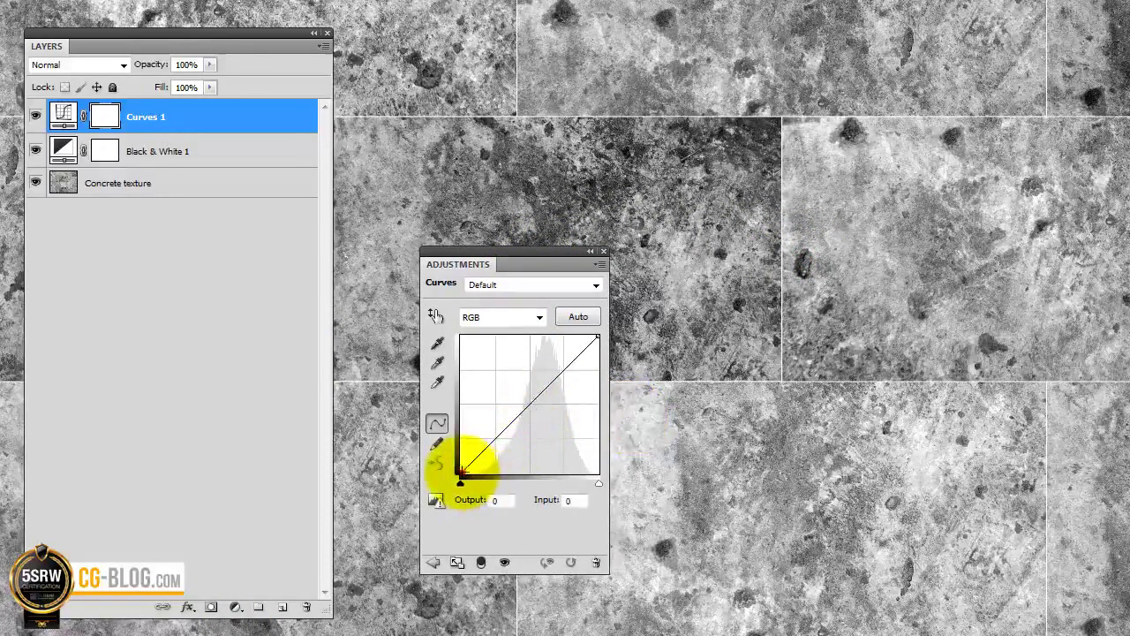
{"action": "left_click_drag", "start_coordinate": [460, 472], "coordinate": [495, 481]}
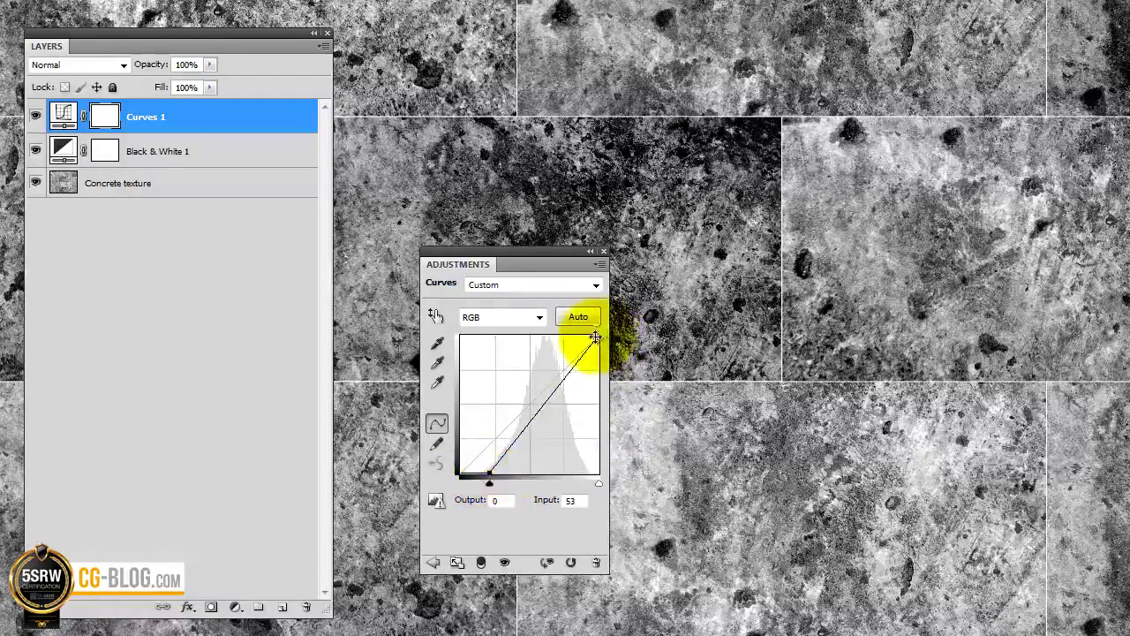
{"action": "mouse_move", "coordinate": [596, 336]}
{"action": "left_mouse_down"}
{"action": "mouse_move", "coordinate": [557, 332]}
{"action": "mouse_move", "coordinate": [569, 338]}
{"action": "left_mouse_up"}
Bend the curve into a steep S-curve for stark black-and-white concrete contrast
{"action": "left_click", "coordinate": [510, 436]}
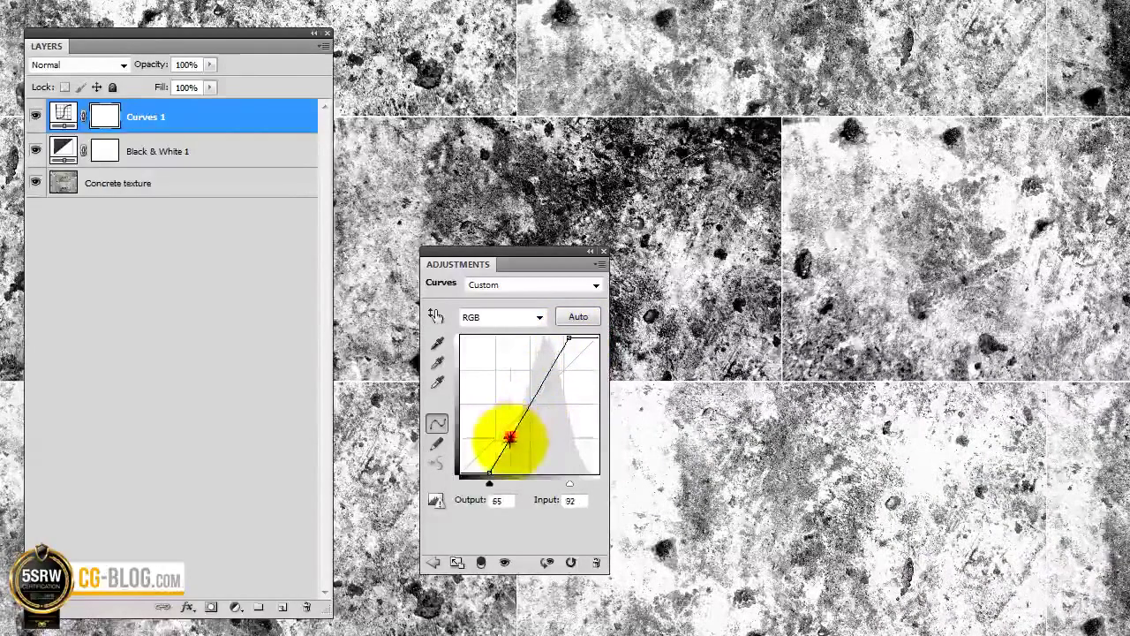
{"action": "left_click_drag", "start_coordinate": [510, 436], "coordinate": [506, 454]}
{"action": "left_click_drag", "start_coordinate": [538, 397], "coordinate": [536, 359]}
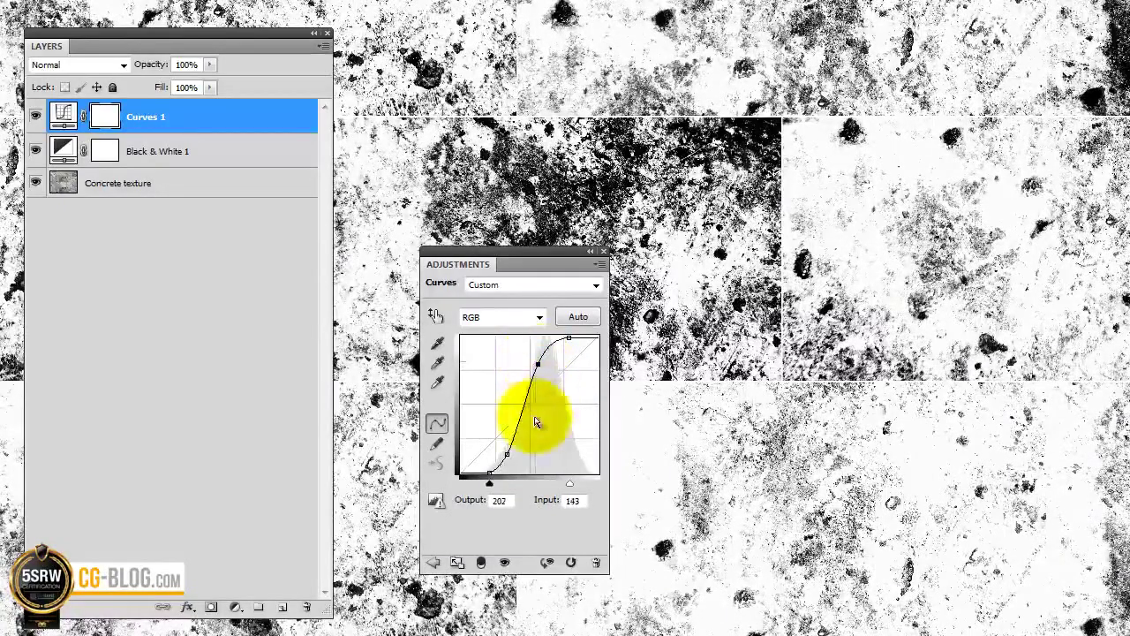
{"action": "left_click", "coordinate": [506, 454]}
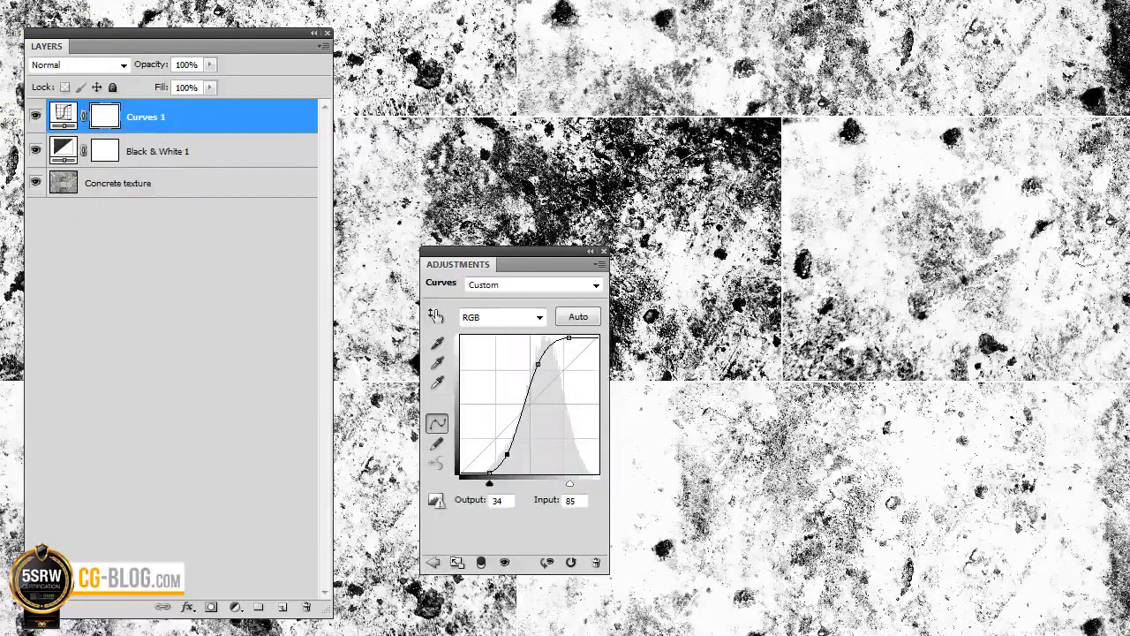
{"action": "left_click", "coordinate": [18, 133]}
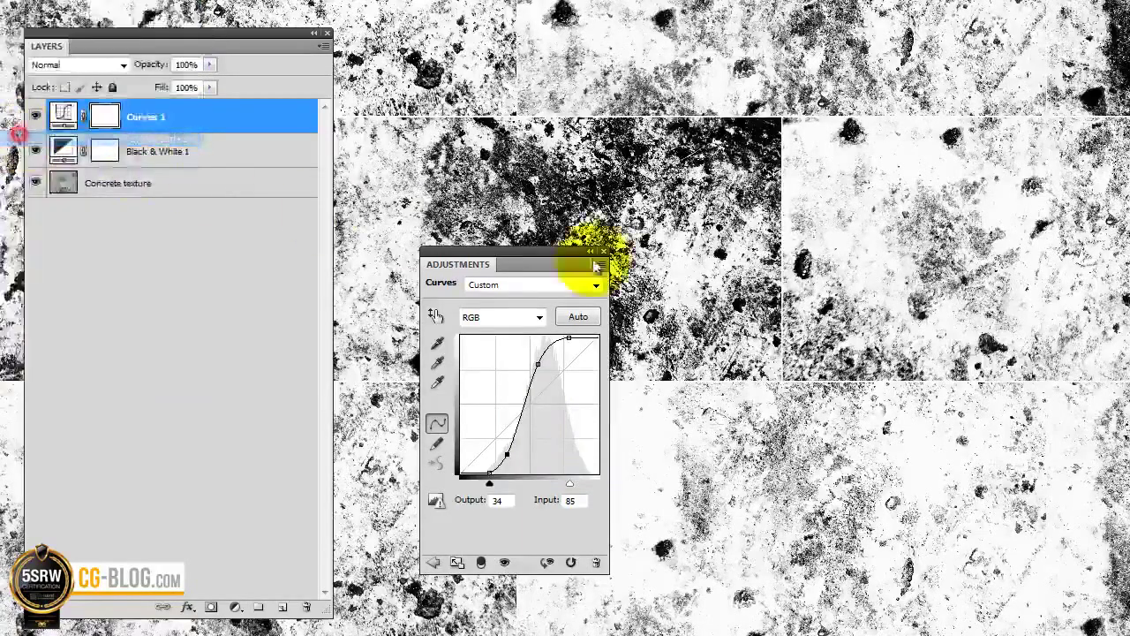
Save as JPEG over texture-concrete-RIFL.jpg at quality 10 (Maximum)
{"action": "left_click", "coordinate": [815, 462]}
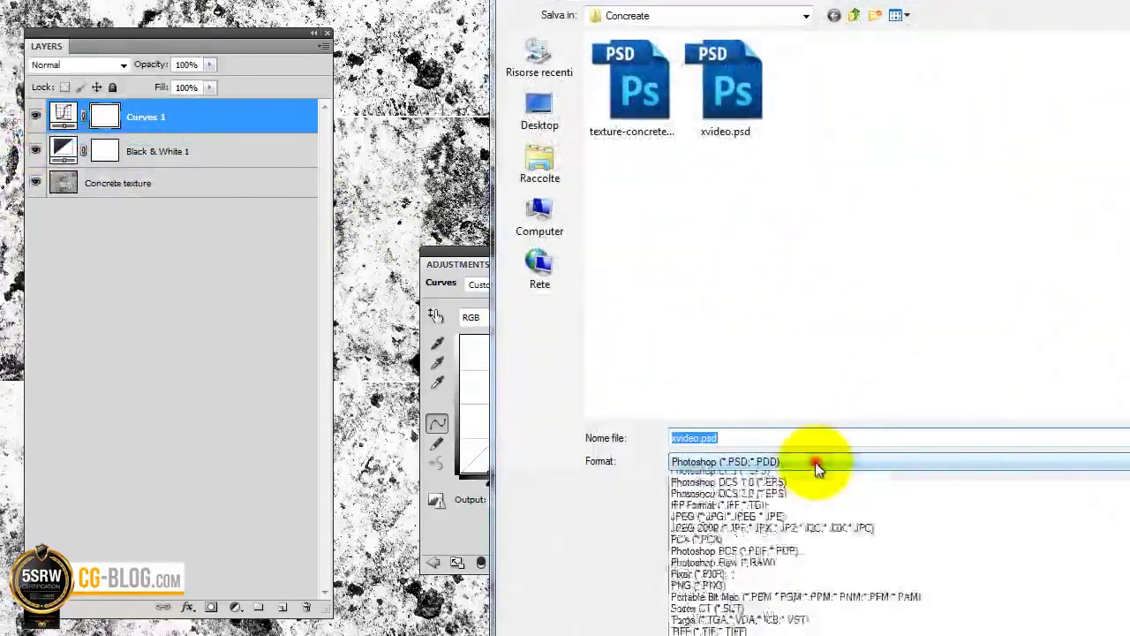
{"action": "left_click", "coordinate": [733, 568]}
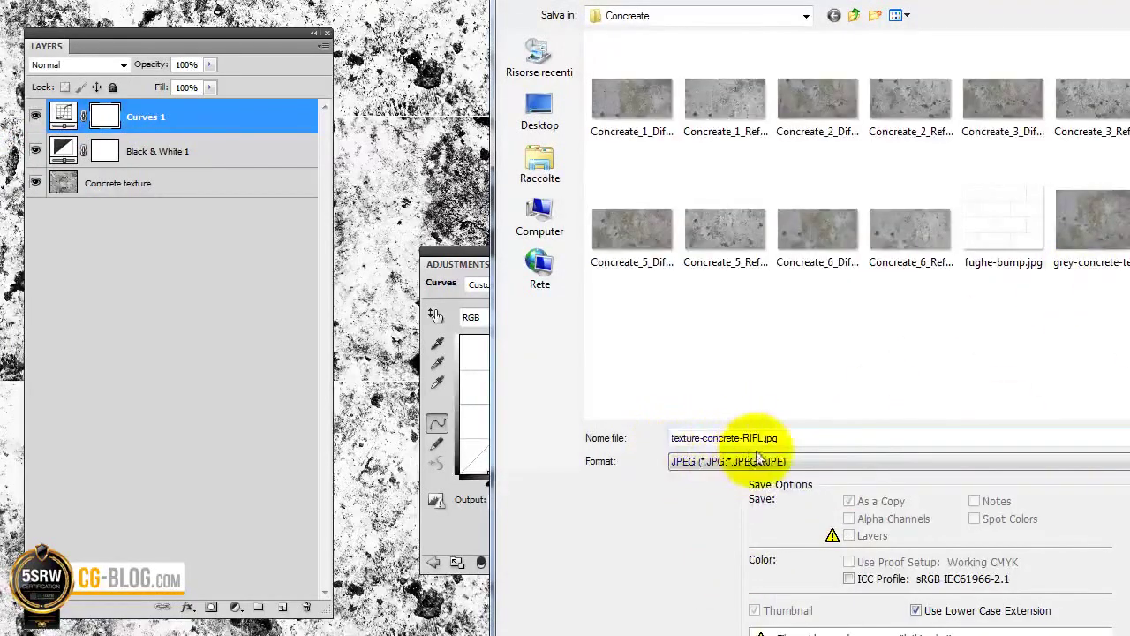
{"action": "key", "text": "Return"}
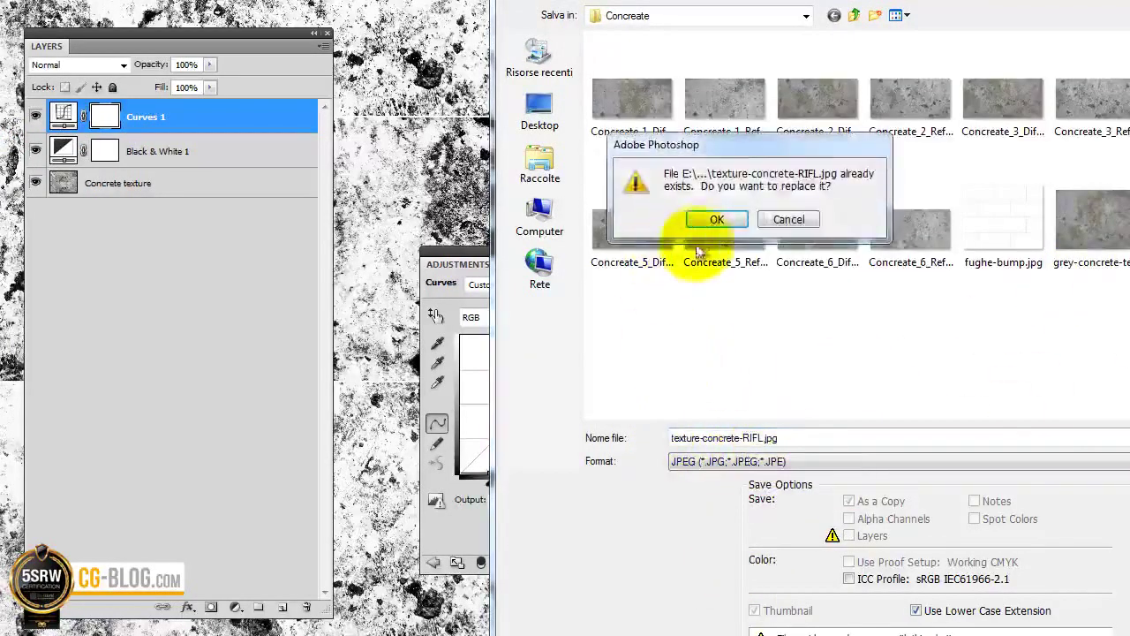
{"action": "left_click", "coordinate": [711, 229]}
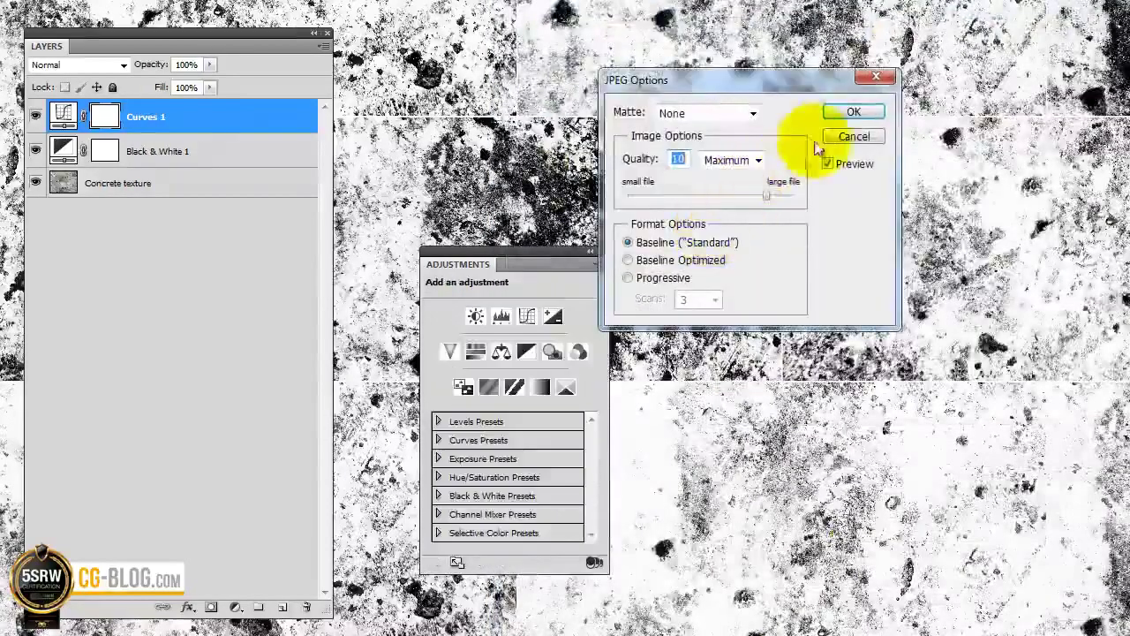
{"action": "left_click", "coordinate": [834, 107]}
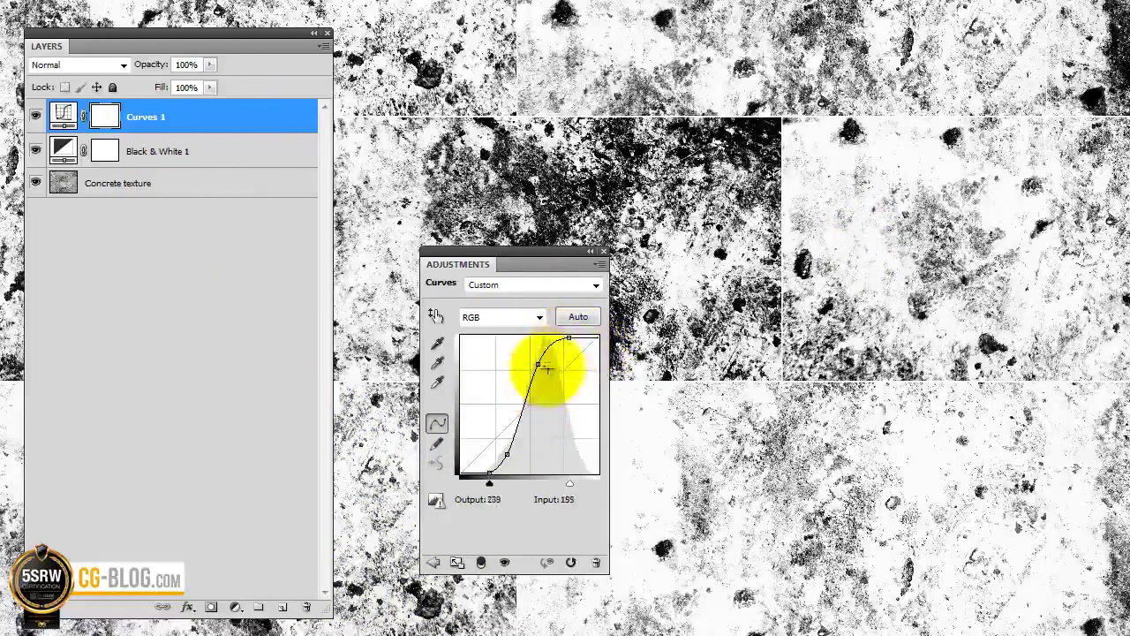
Flatten the S-curve so the concrete becomes a milder grey contrast
{"action": "left_click_drag", "start_coordinate": [536, 367], "coordinate": [539, 387]}
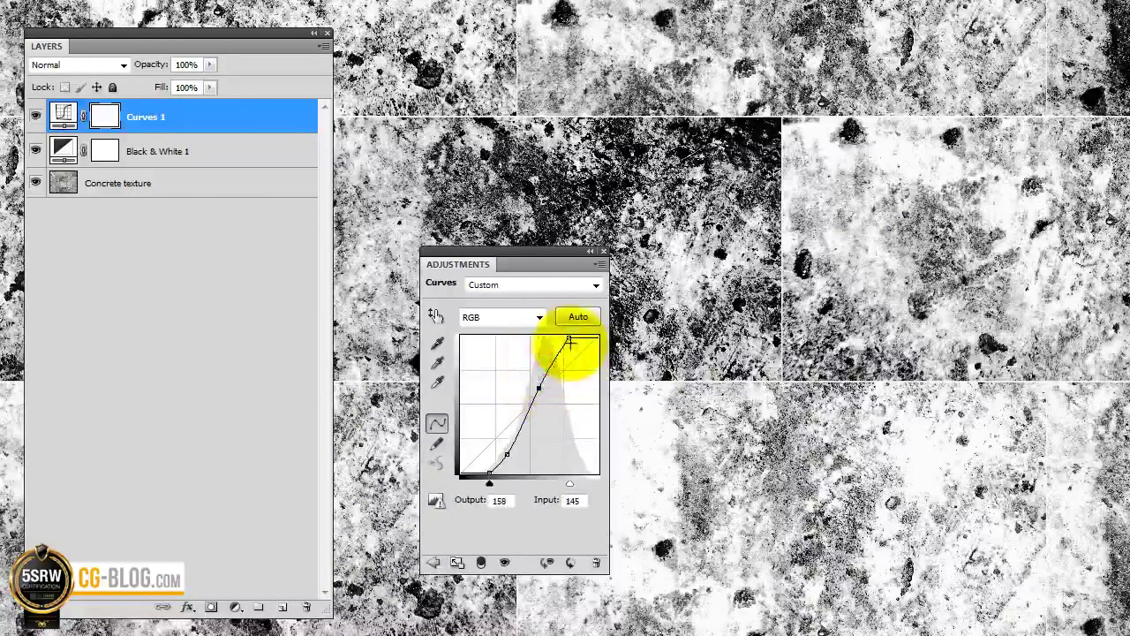
{"action": "left_click_drag", "start_coordinate": [571, 338], "coordinate": [599, 337]}
{"action": "left_click_drag", "start_coordinate": [538, 389], "coordinate": [538, 395]}
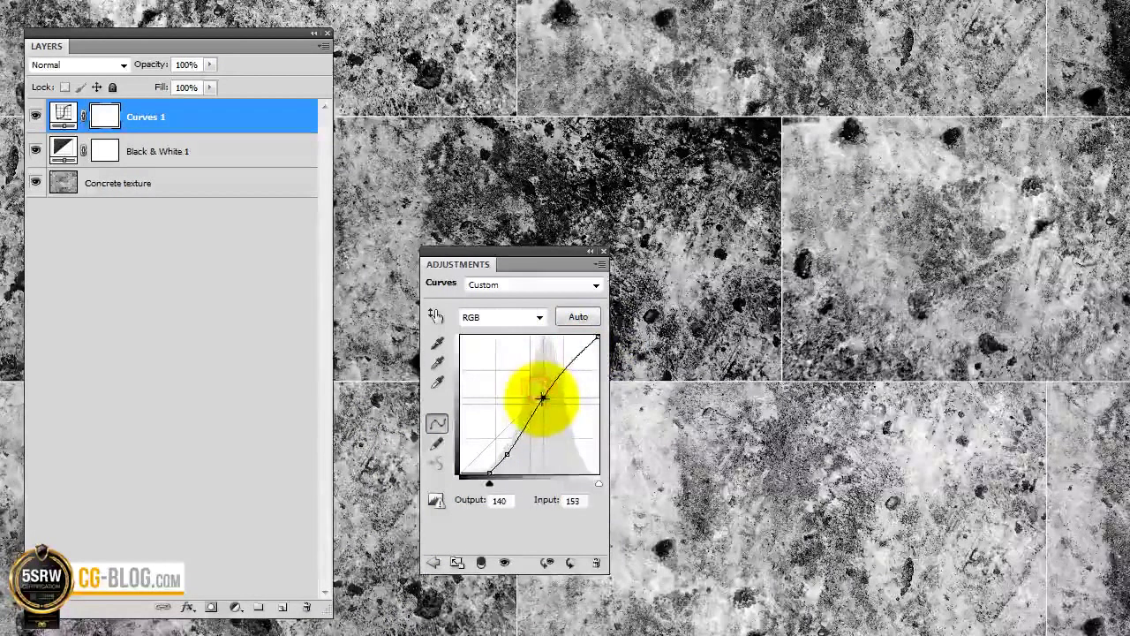
{"action": "left_click", "coordinate": [256, 488]}
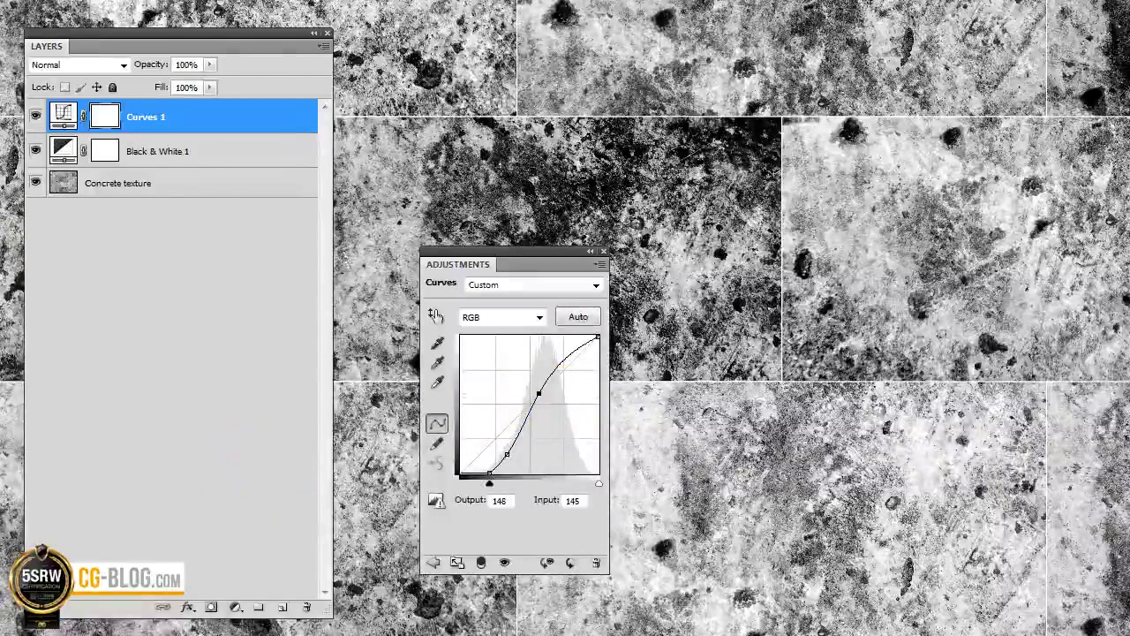
Save the layered document, then bring up Save As for a new name
{"action": "left_click", "coordinate": [5, 2]}
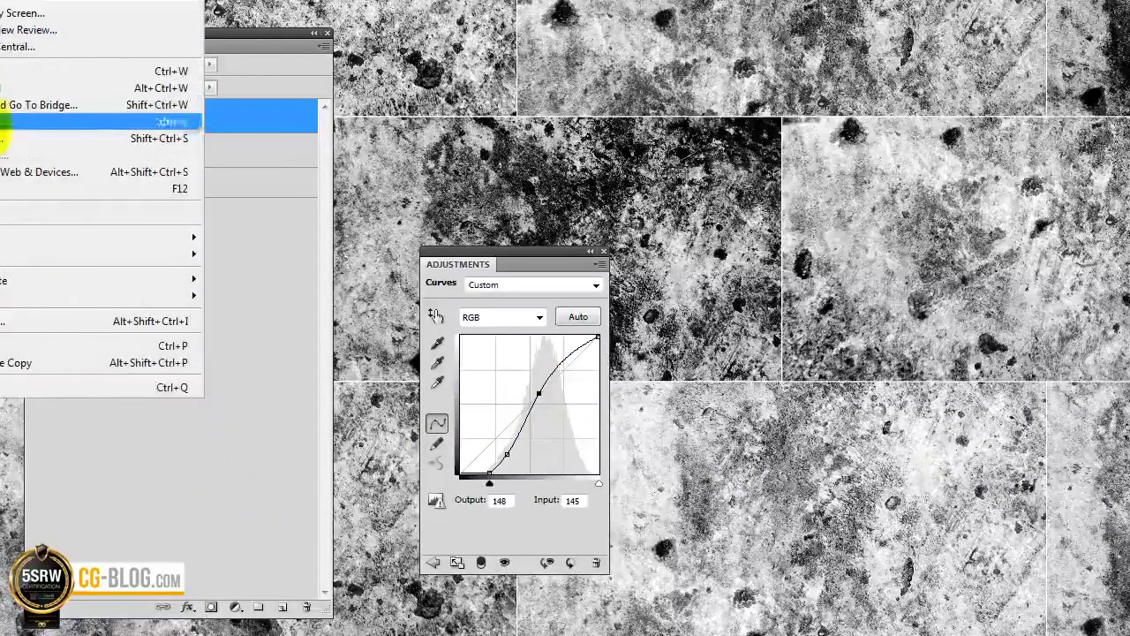
{"action": "left_click", "coordinate": [9, 121]}
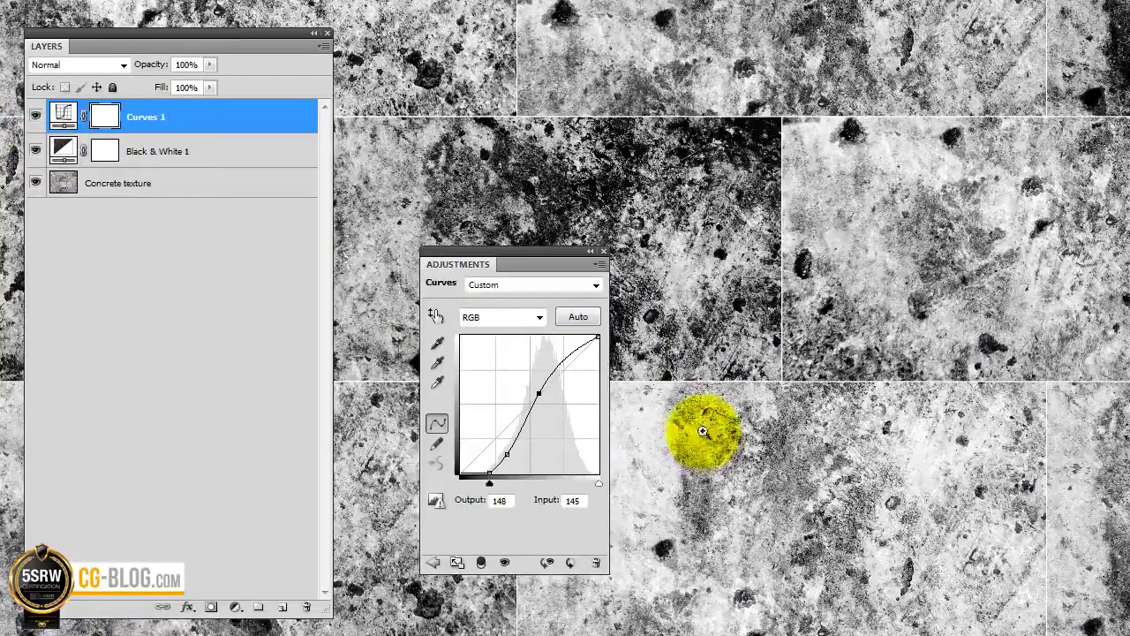
{"action": "left_click", "coordinate": [4, 2]}
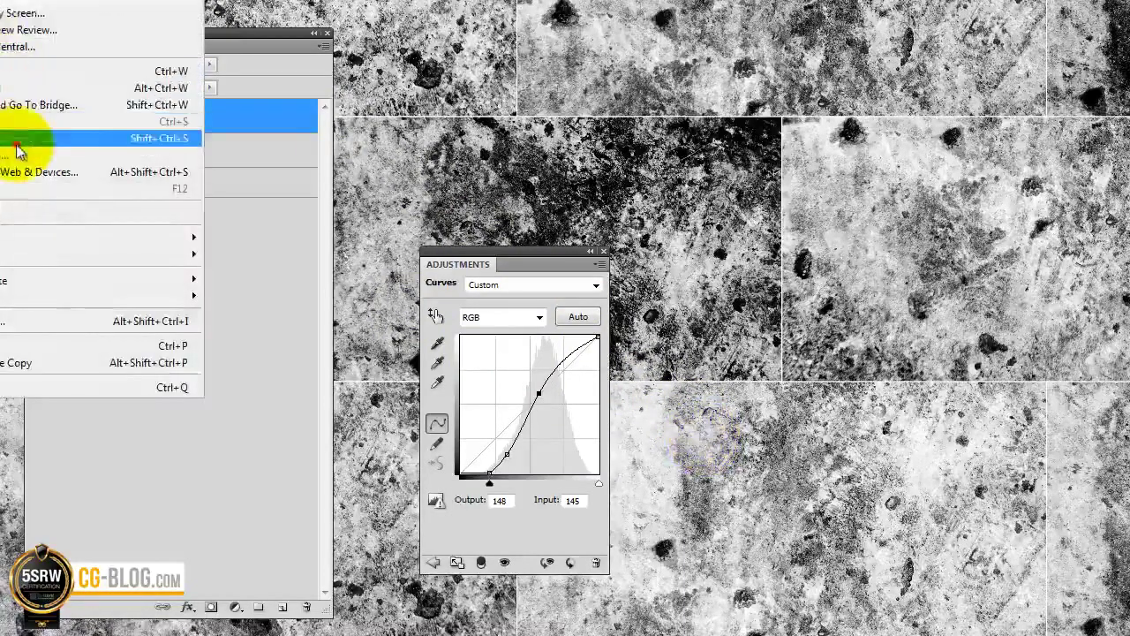
{"action": "left_click", "coordinate": [13, 114]}
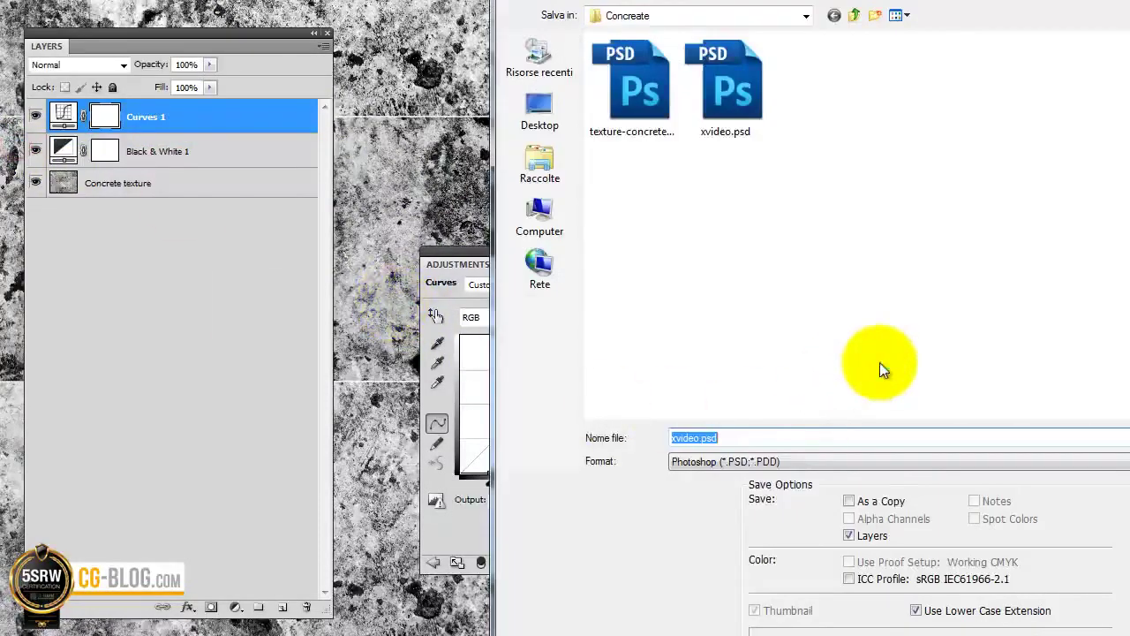
Enter concrete-REFL as the new file name
{"action": "type", "text": "contre"}
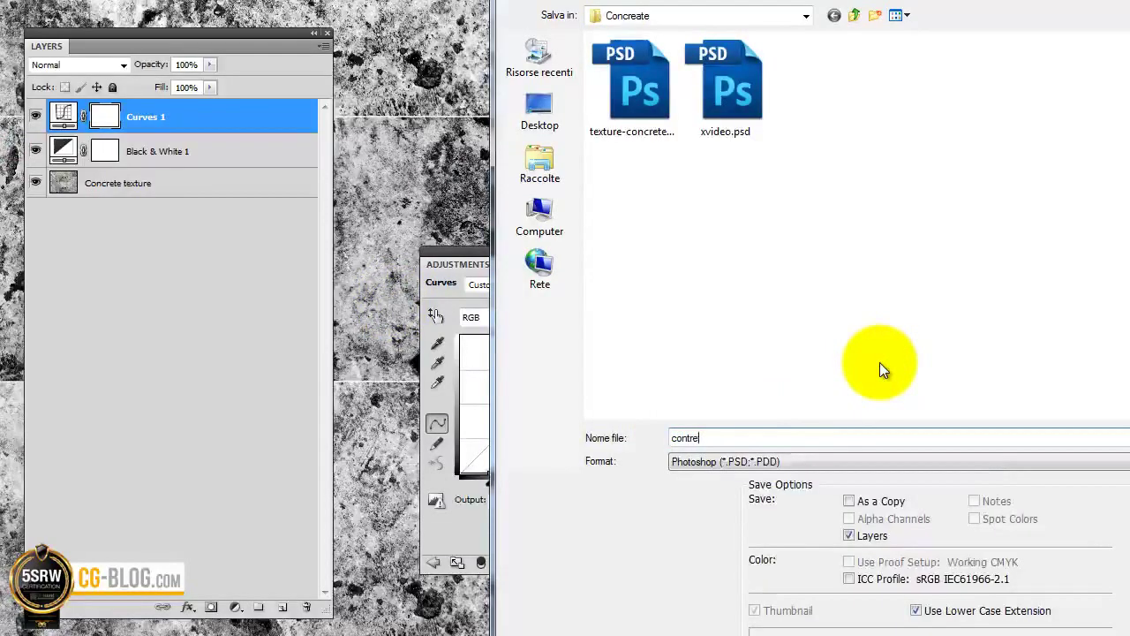
{"action": "key", "text": "BackSpace"}
{"action": "key", "text": "BackSpace"}
{"action": "key", "text": "BackSpace"}
{"action": "type", "text": "c"}
{"action": "type", "text": "e"}
{"action": "key", "text": "BackSpace"}
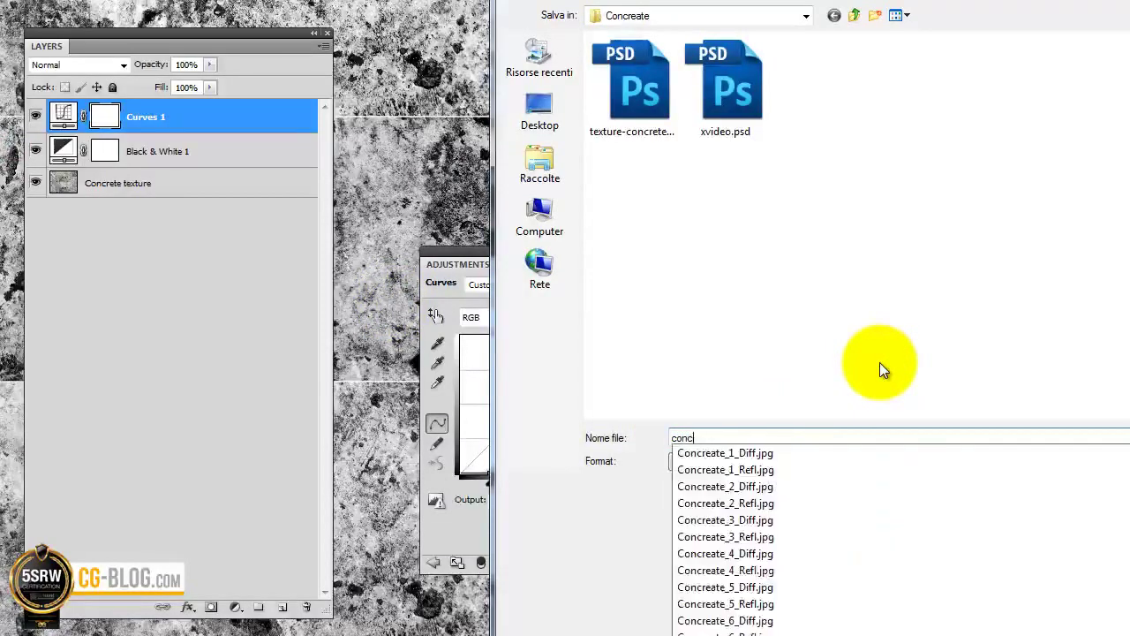
{"action": "type", "text": "rete"}
{"action": "key", "text": "BackSpace"}
{"action": "type", "text": "e"}
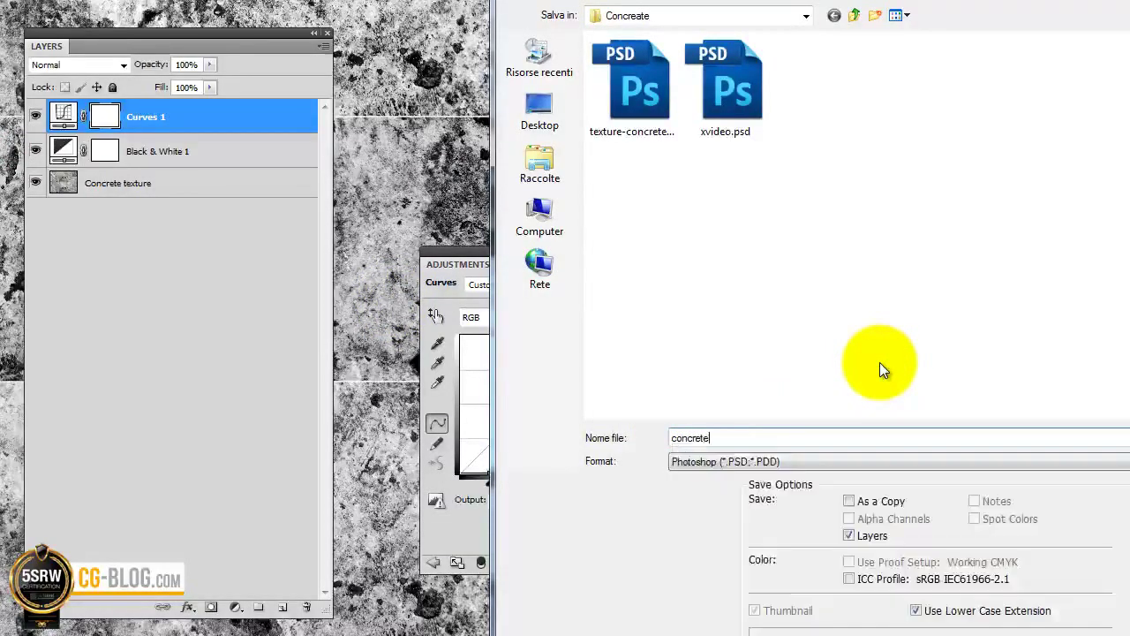
{"action": "type", "text": "-REFL"}
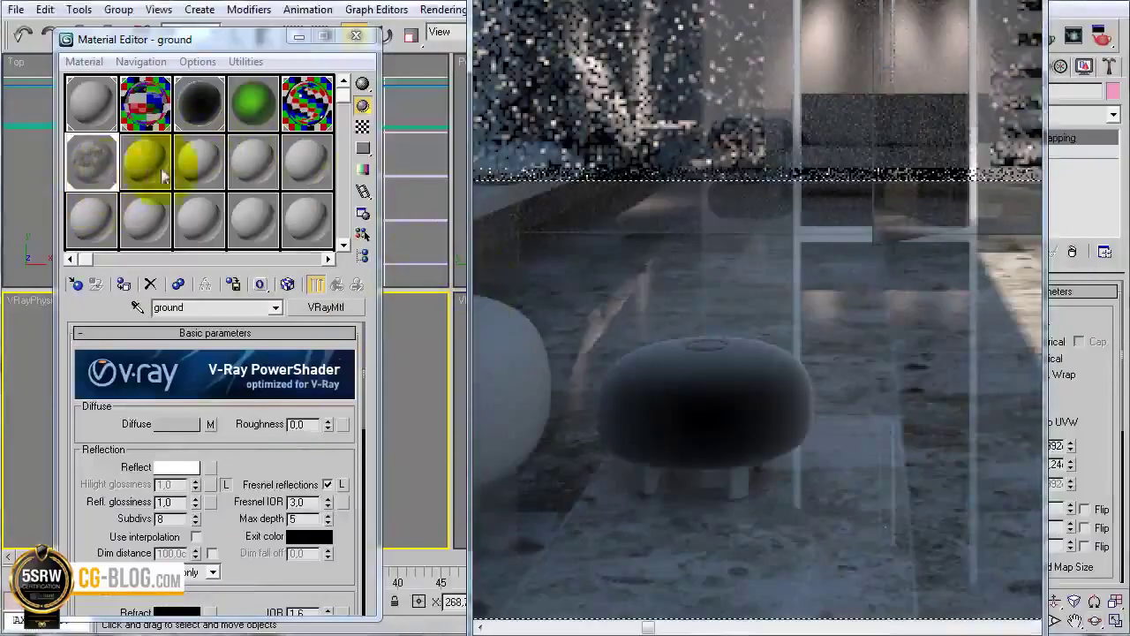
Load concrete-REFL.jpg as a Bitmap in the ground VRayMtl's Reflect map slot
{"action": "left_click", "coordinate": [362, 126]}
{"action": "left_click_drag", "start_coordinate": [270, 404], "coordinate": [186, 362]}
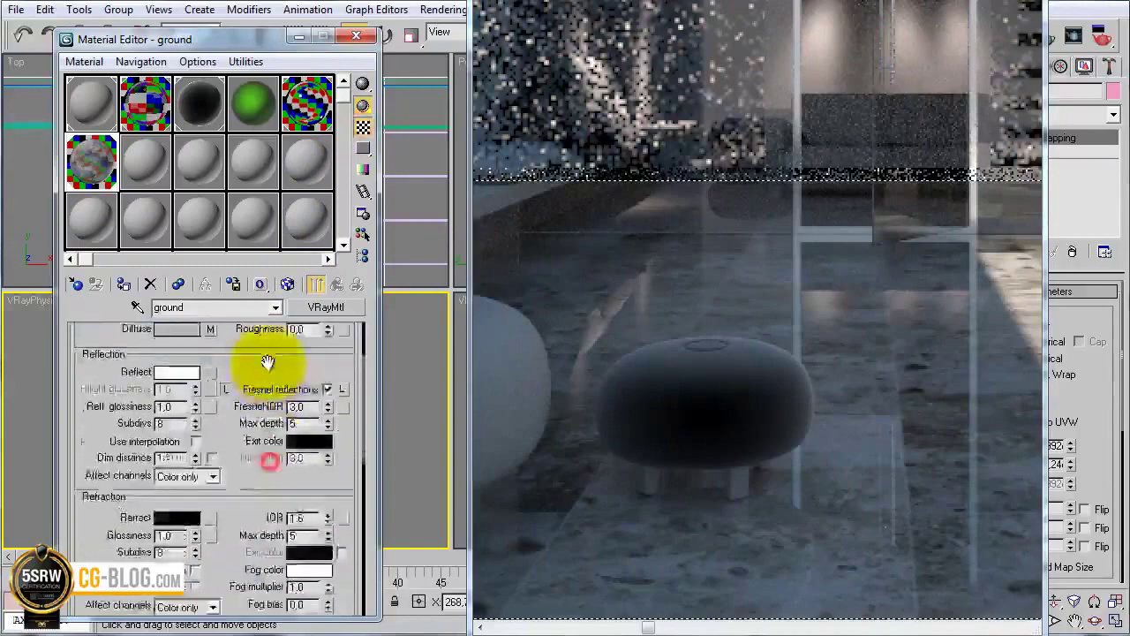
{"action": "left_click", "coordinate": [210, 352]}
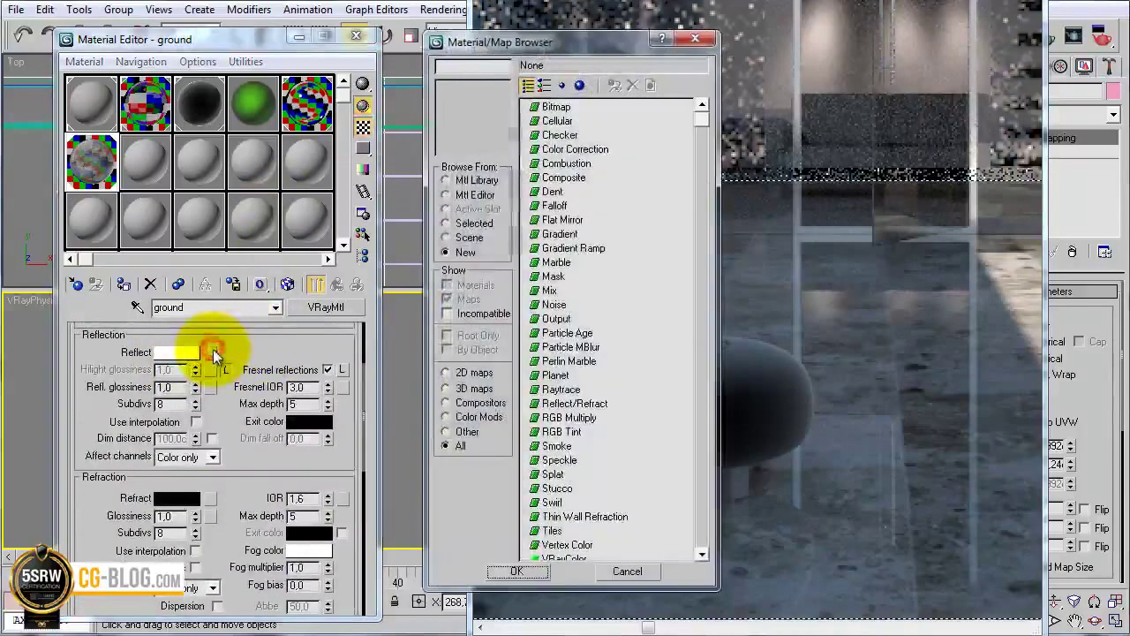
{"action": "left_click", "coordinate": [551, 109]}
{"action": "double_click", "coordinate": [550, 109]}
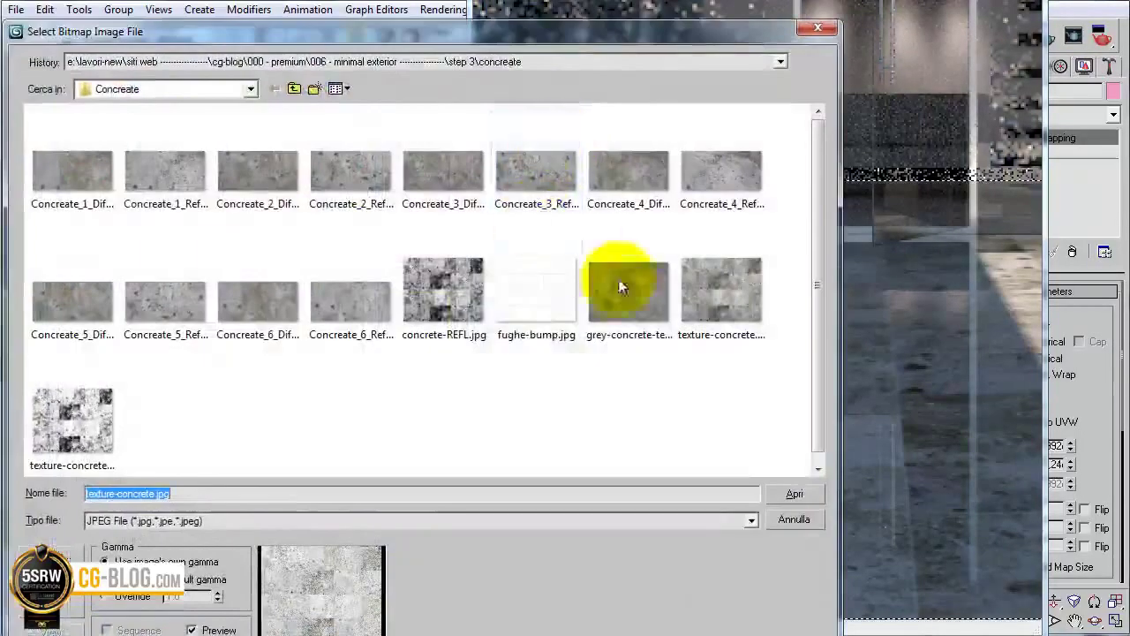
{"action": "left_click", "coordinate": [108, 421]}
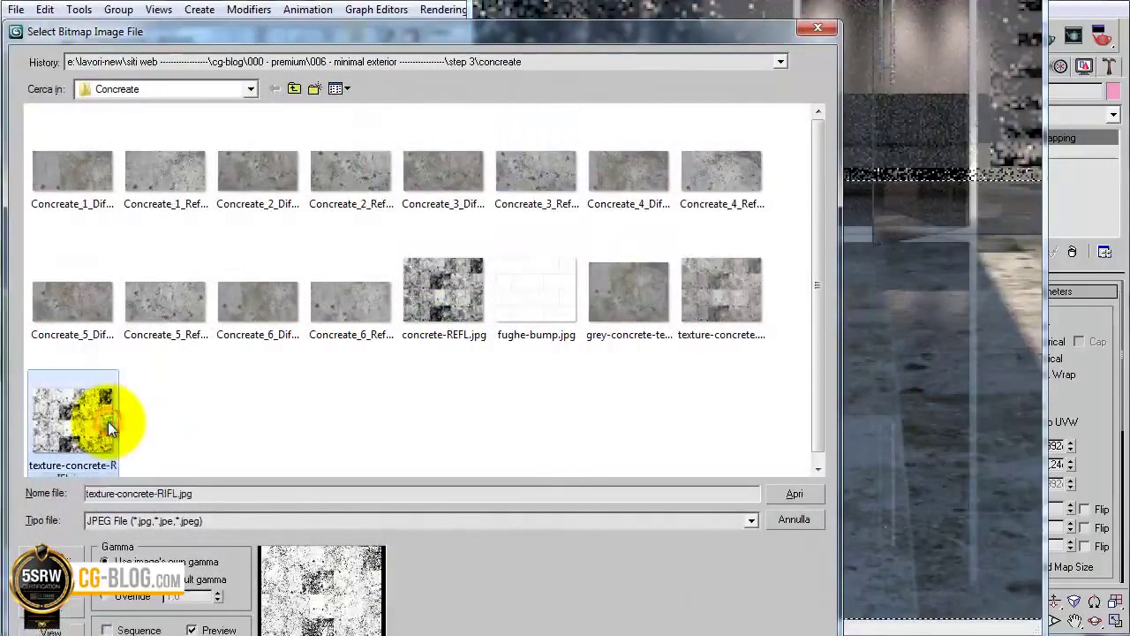
{"action": "left_click", "coordinate": [433, 278]}
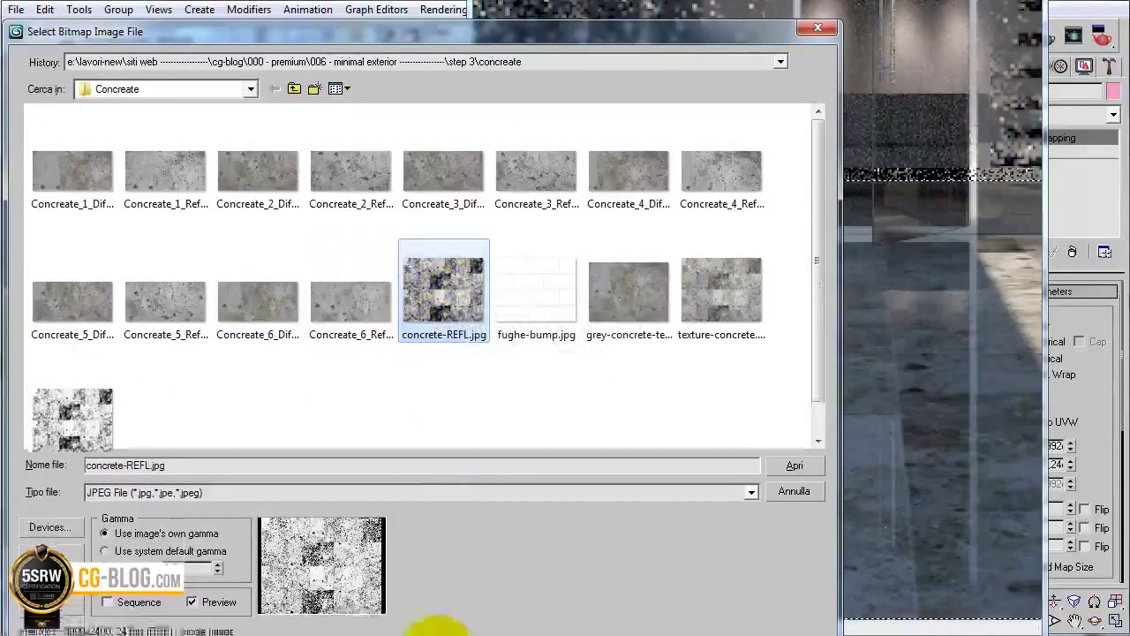
{"action": "left_click_drag", "start_coordinate": [782, 628], "coordinate": [446, 610]}
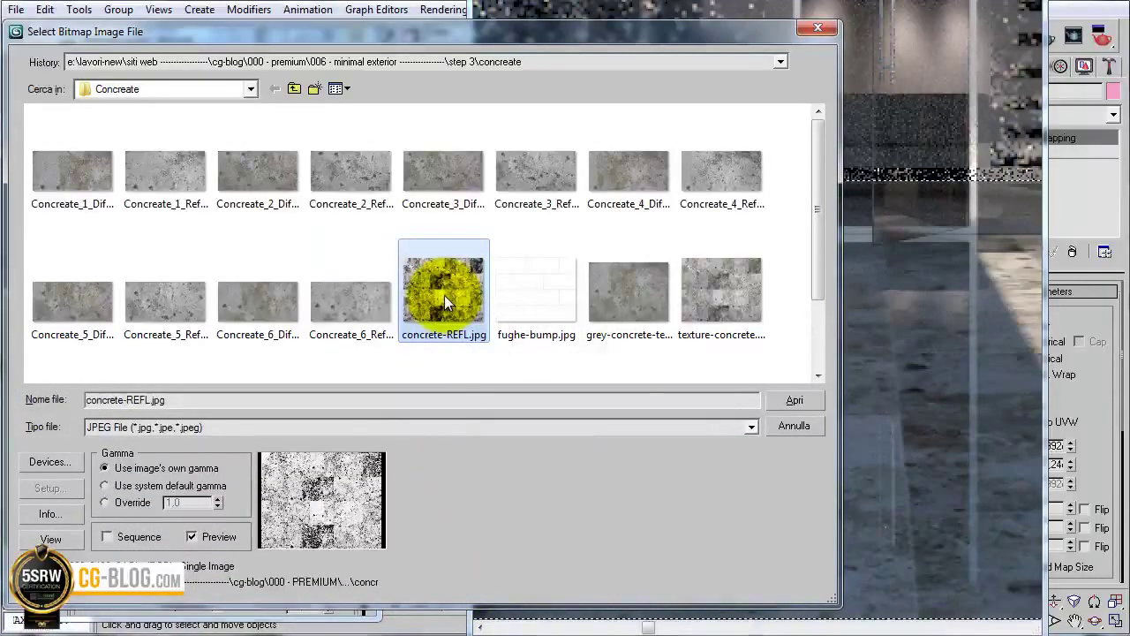
{"action": "double_click", "coordinate": [444, 295]}
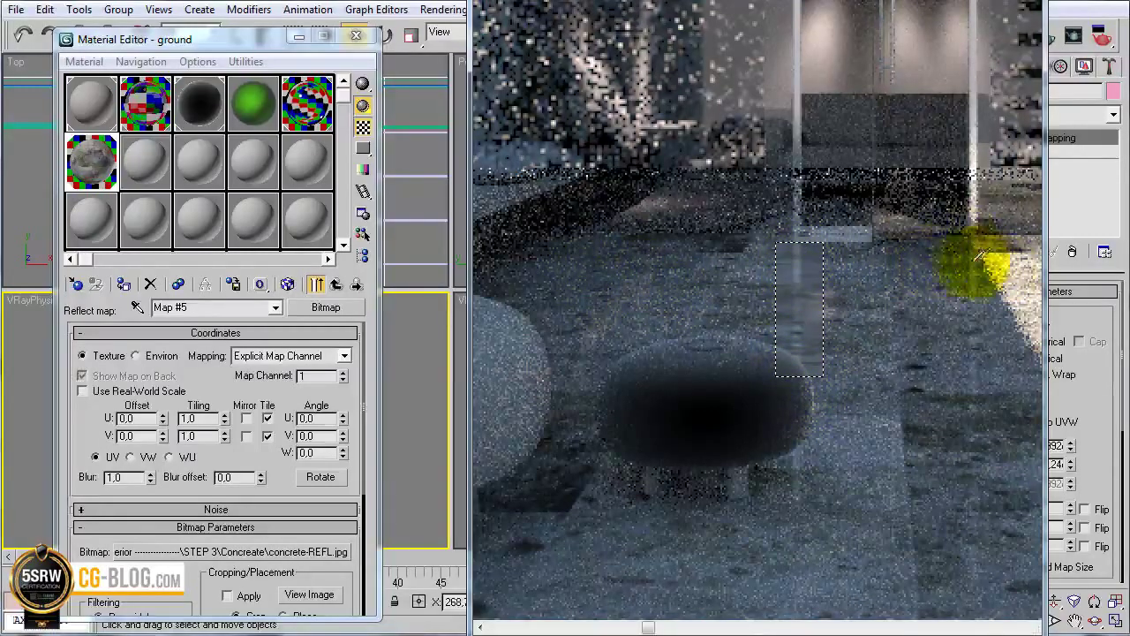
Draw a new render region over the floor and stool
{"action": "left_click_drag", "start_coordinate": [976, 258], "coordinate": [521, 455]}
{"action": "mouse_move", "coordinate": [560, 223]}
{"action": "left_mouse_down"}
{"action": "mouse_move", "coordinate": [864, 394]}
{"action": "mouse_move", "coordinate": [998, 408]}
{"action": "left_mouse_up"}
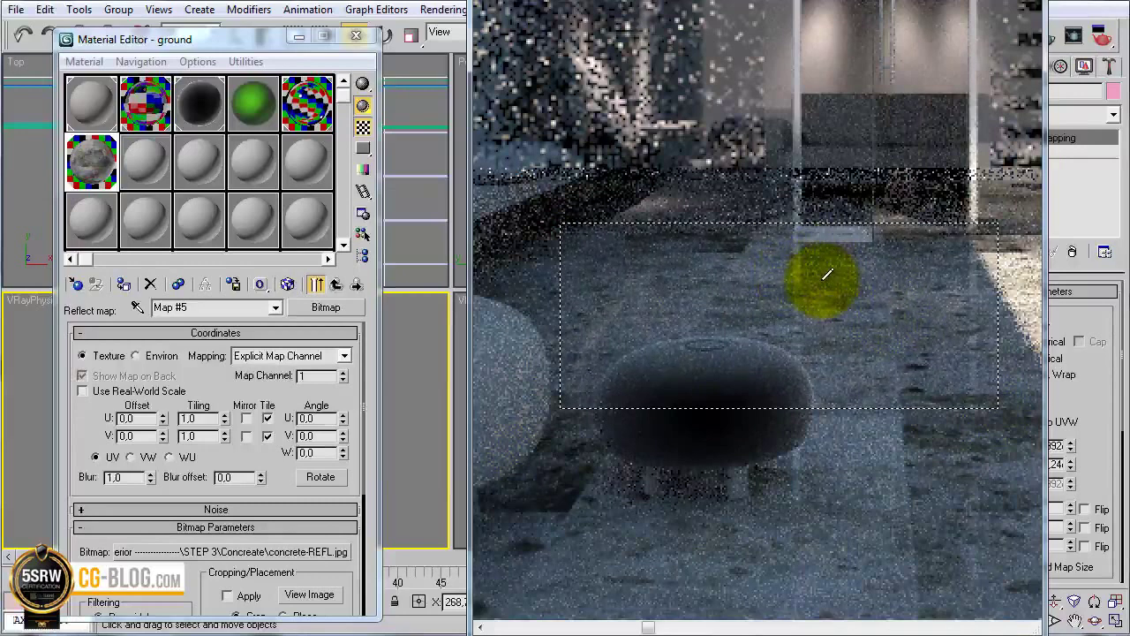
{"action": "left_click_drag", "start_coordinate": [827, 274], "coordinate": [643, 245]}
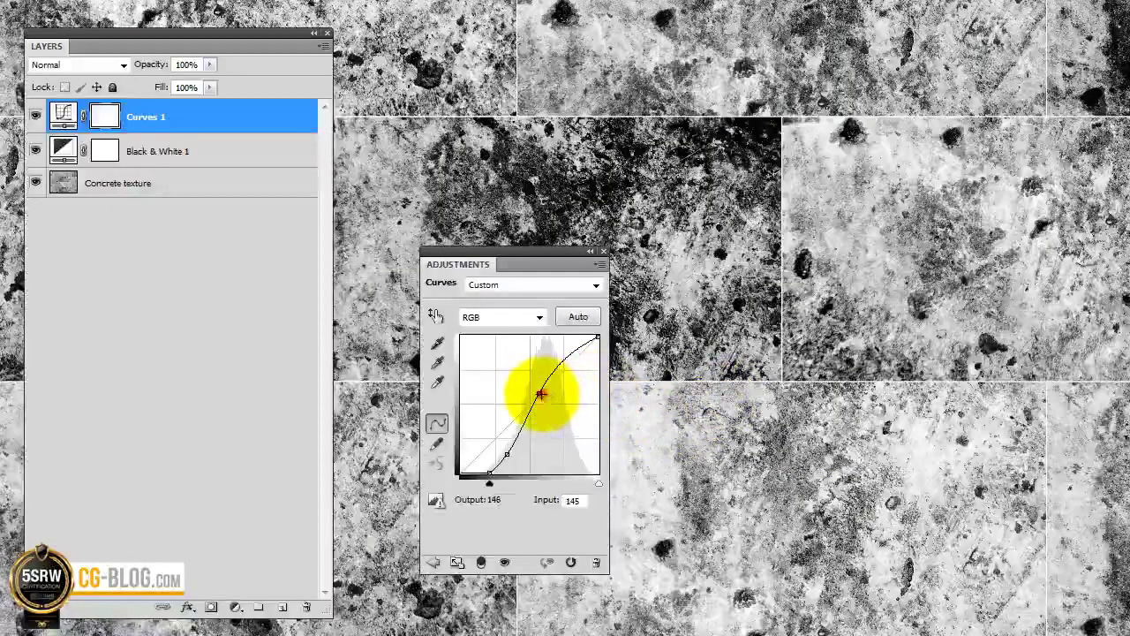
Steepen the upper and lower curve points for higher contrast
{"action": "mouse_move", "coordinate": [541, 393]}
{"action": "left_mouse_down"}
{"action": "mouse_move", "coordinate": [539, 369]}
{"action": "mouse_move", "coordinate": [552, 371]}
{"action": "mouse_move", "coordinate": [534, 365]}
{"action": "left_mouse_up"}
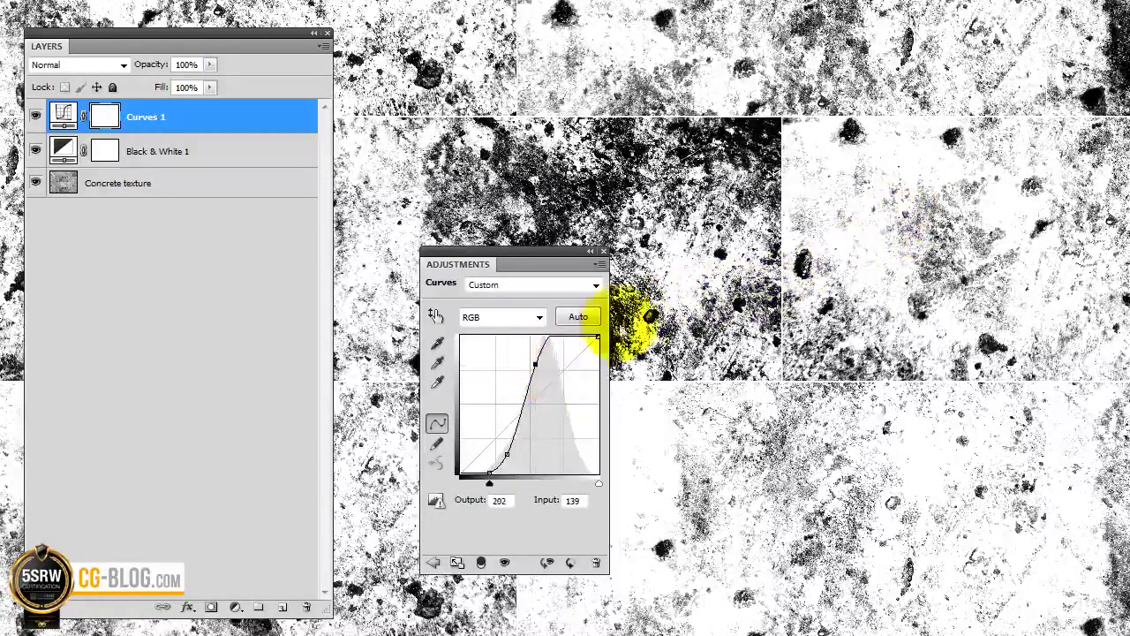
{"action": "left_click_drag", "start_coordinate": [536, 365], "coordinate": [539, 362]}
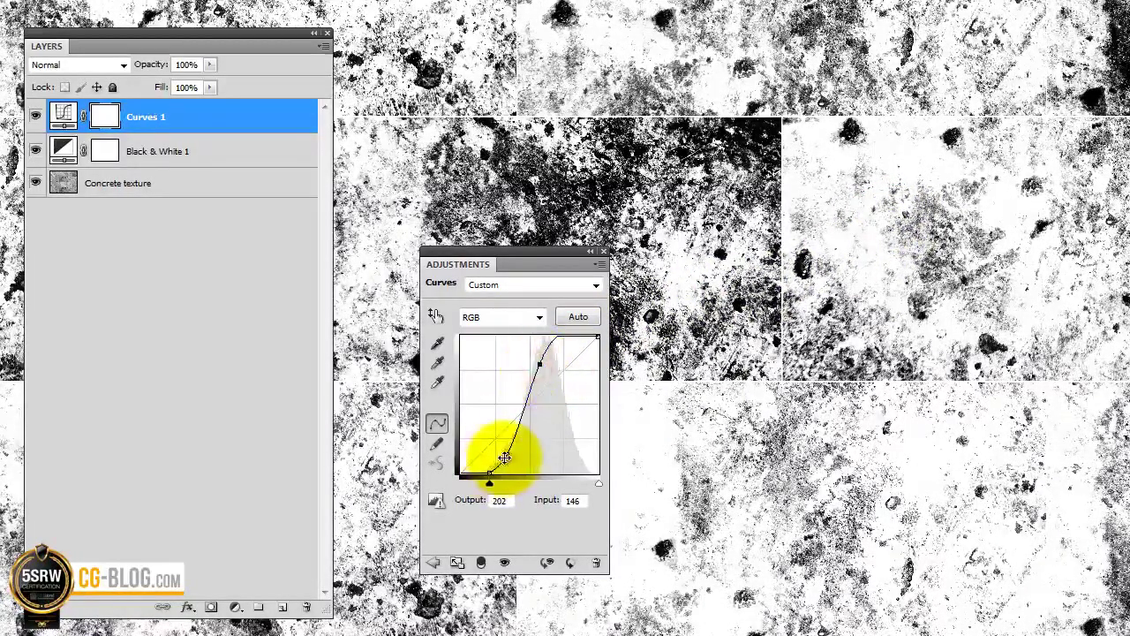
{"action": "left_click_drag", "start_coordinate": [504, 454], "coordinate": [507, 458]}
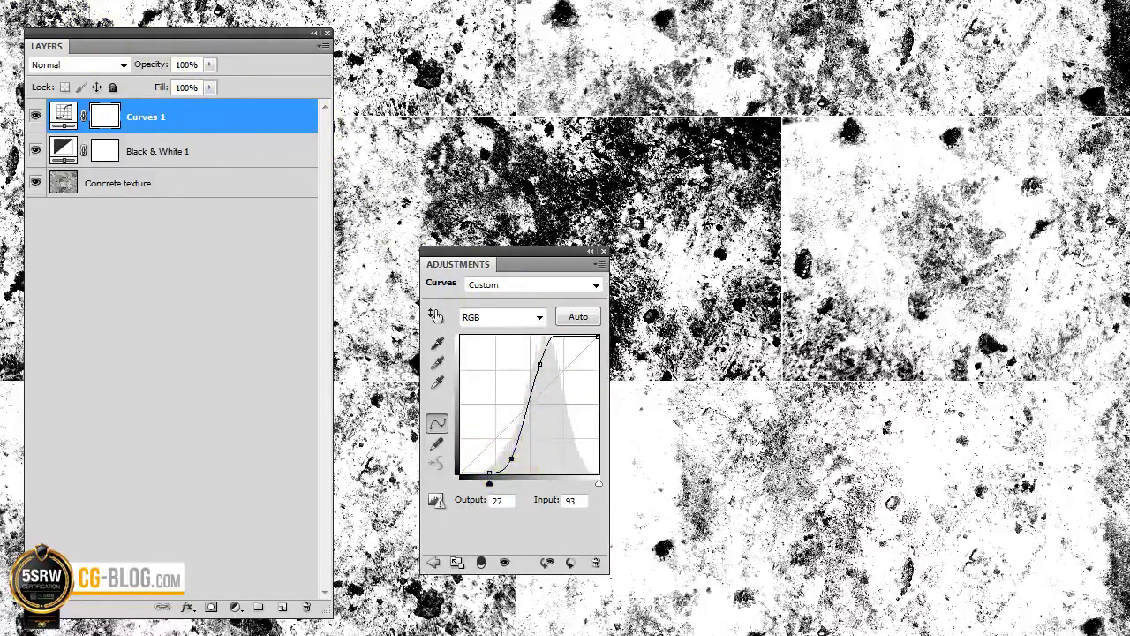
Save the texture as JPEG, replacing concrete-REFL.jpg
{"action": "left_click", "coordinate": [11, 5]}
{"action": "left_click", "coordinate": [13, 120]}
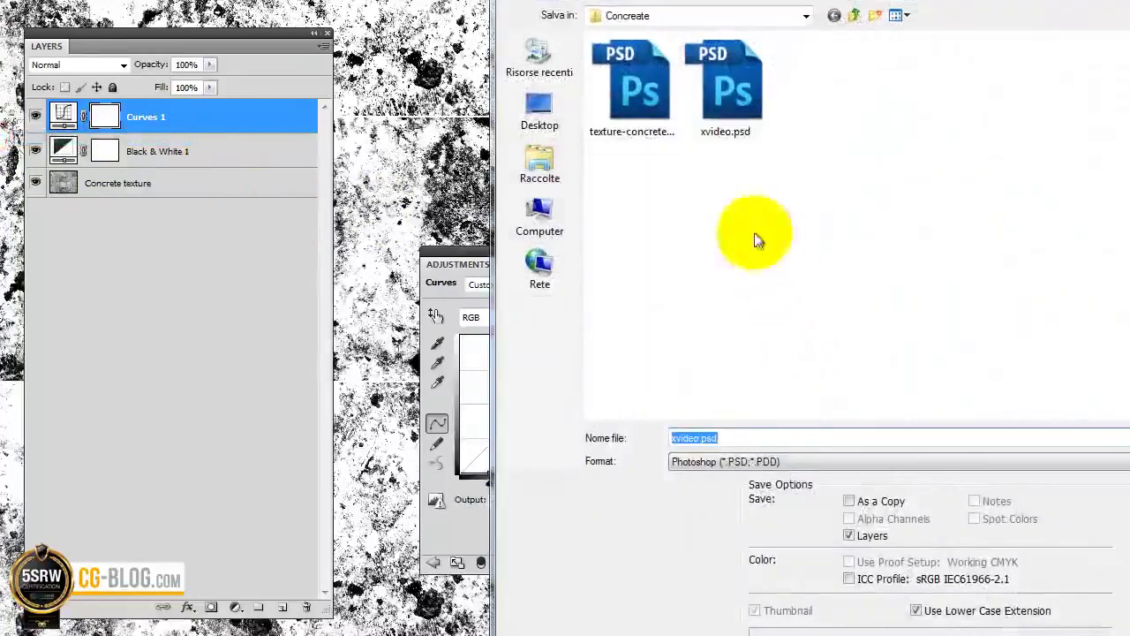
{"action": "left_click", "coordinate": [726, 463]}
{"action": "left_click", "coordinate": [708, 563]}
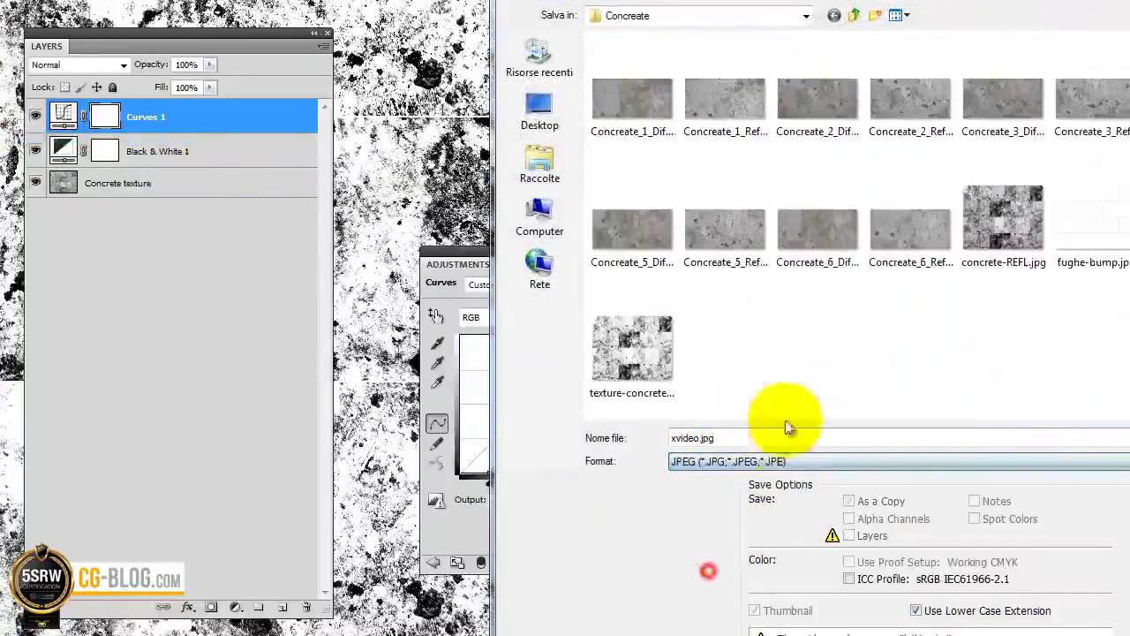
{"action": "double_click", "coordinate": [999, 231]}
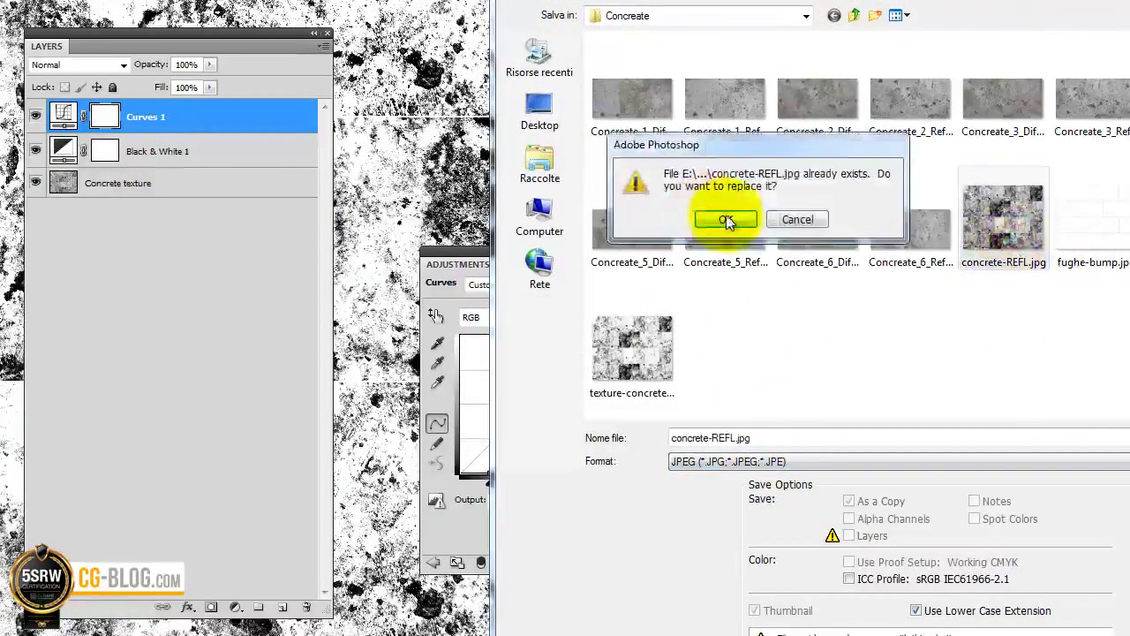
{"action": "left_click", "coordinate": [726, 221]}
{"action": "left_click", "coordinate": [858, 112]}
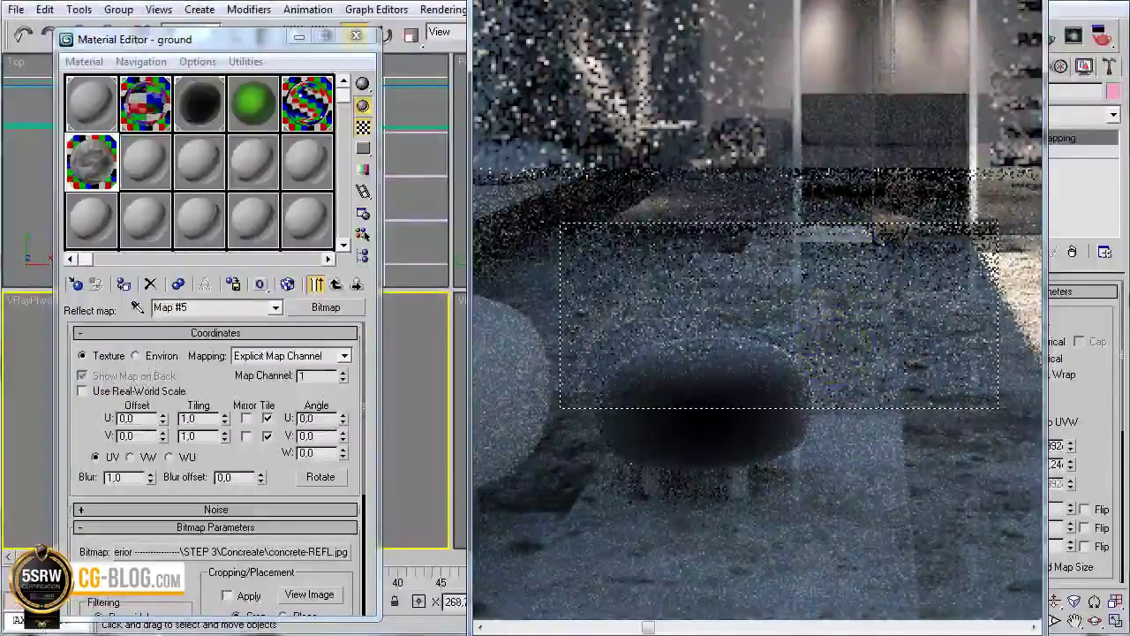
Re-render the scene and draw a render region over part of the floor
{"action": "left_click", "coordinate": [1099, 61]}
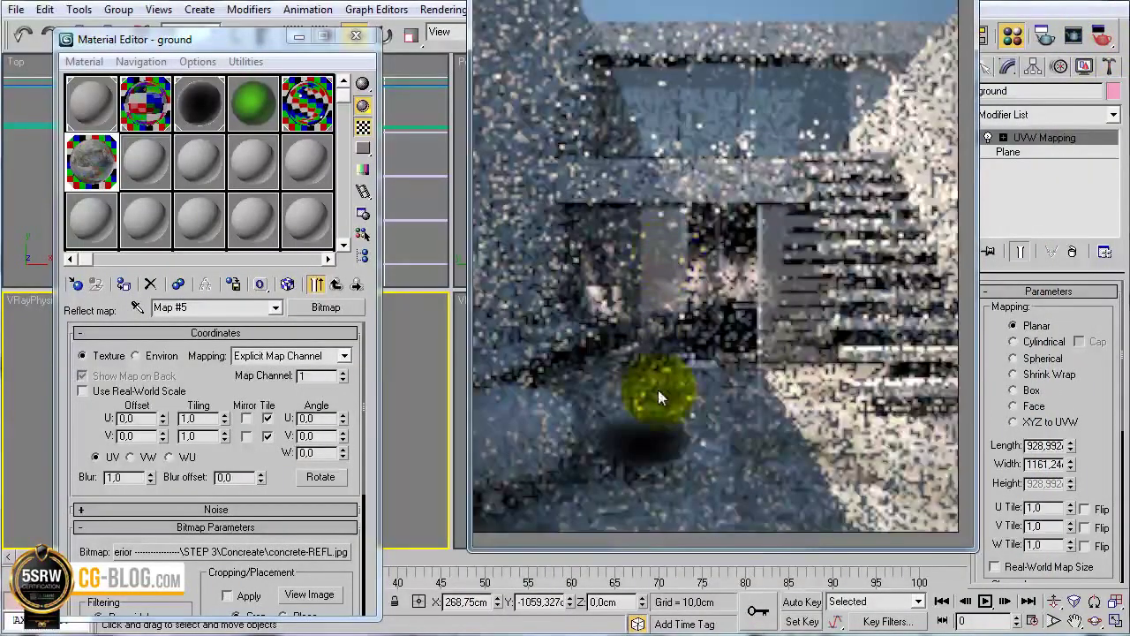
{"action": "left_click", "coordinate": [658, 390]}
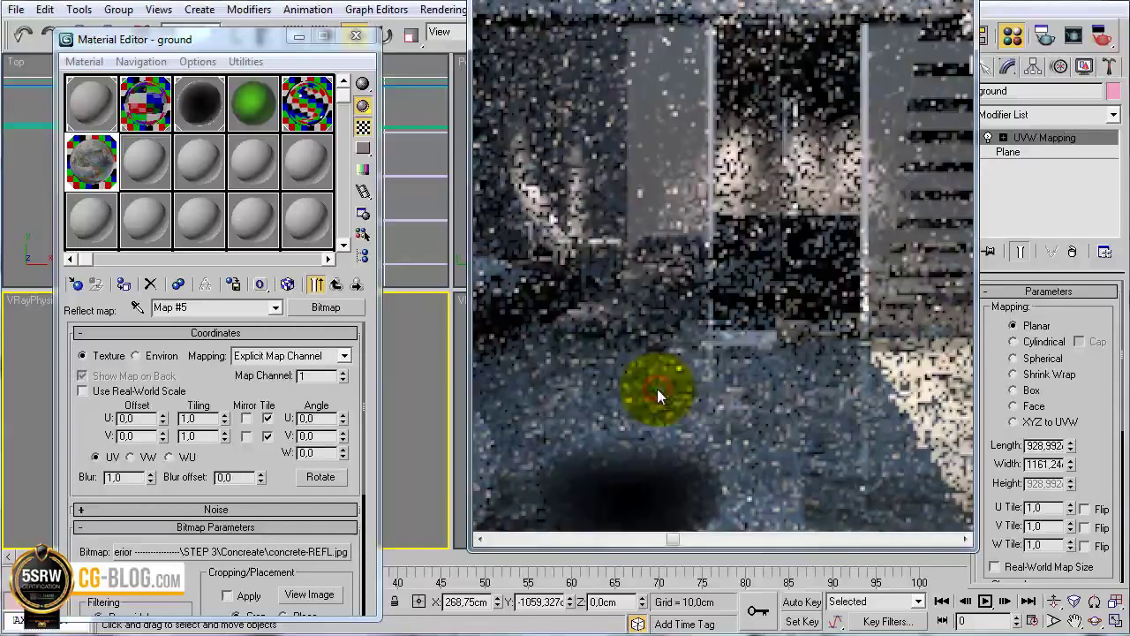
{"action": "right_click", "coordinate": [786, 314]}
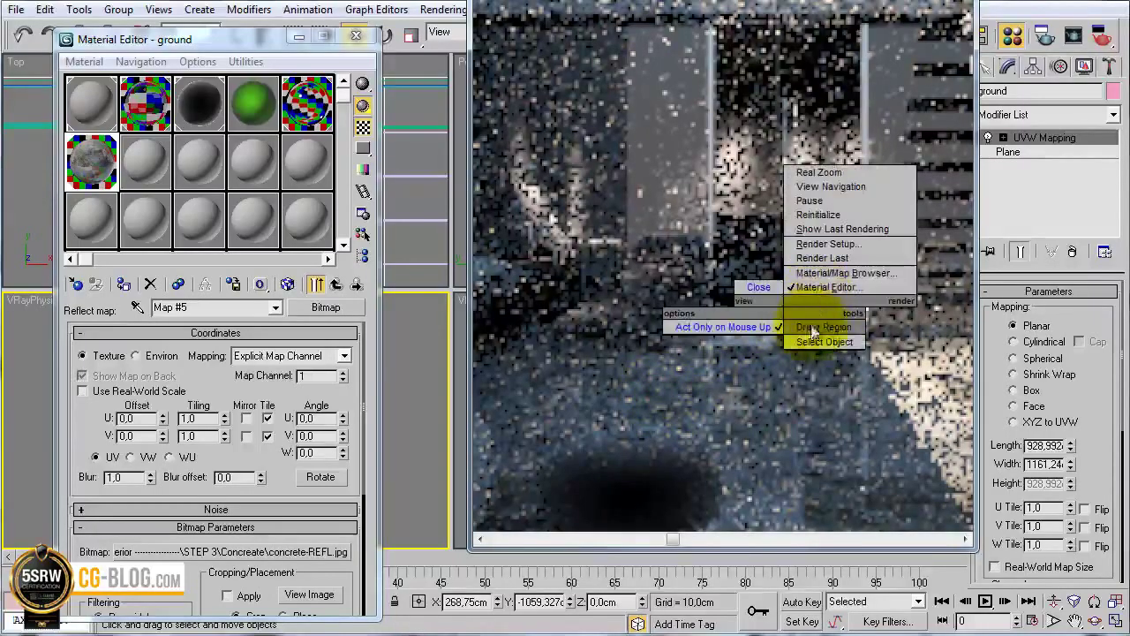
{"action": "left_click", "coordinate": [823, 327]}
{"action": "left_click_drag", "start_coordinate": [820, 321], "coordinate": [671, 505]}
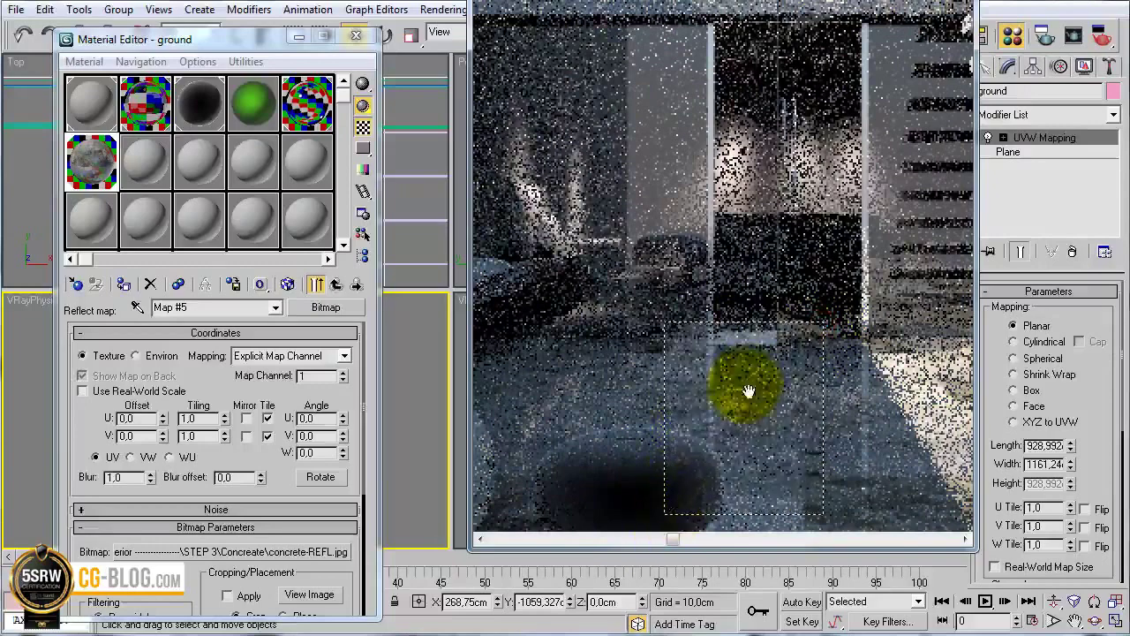
{"action": "scroll", "coordinate": [748, 358], "scroll_direction": "up", "scroll_amount": 2}
{"action": "scroll", "coordinate": [751, 336], "scroll_direction": "up", "scroll_amount": 2}
{"action": "scroll", "coordinate": [785, 231], "scroll_direction": "up", "scroll_amount": 2}
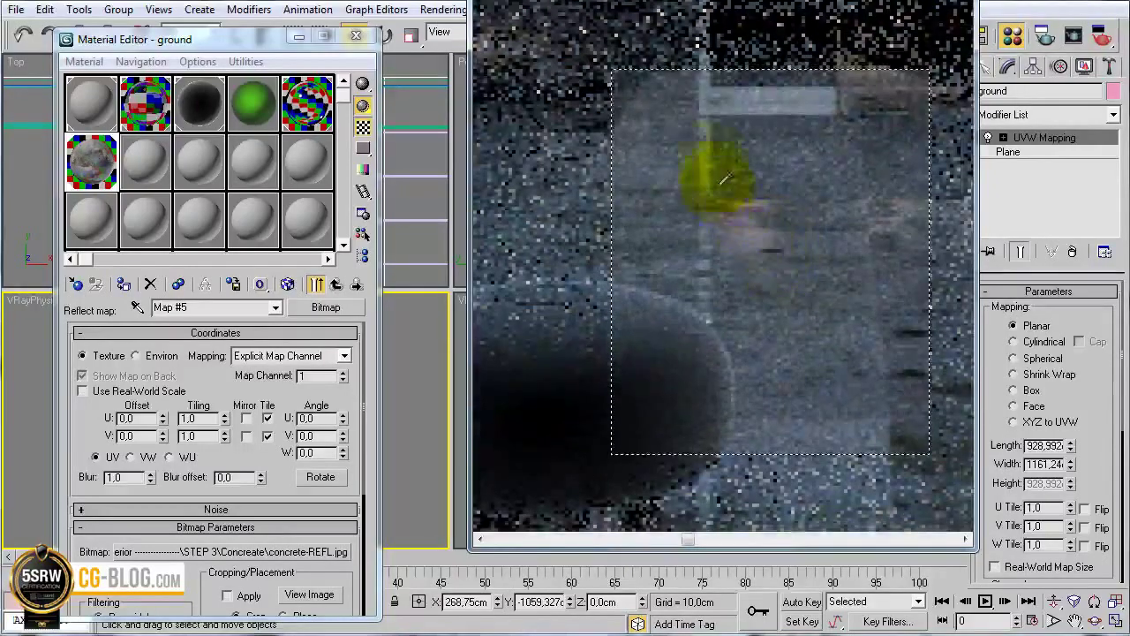
{"action": "scroll", "coordinate": [767, 227], "scroll_direction": "down", "scroll_amount": 3}
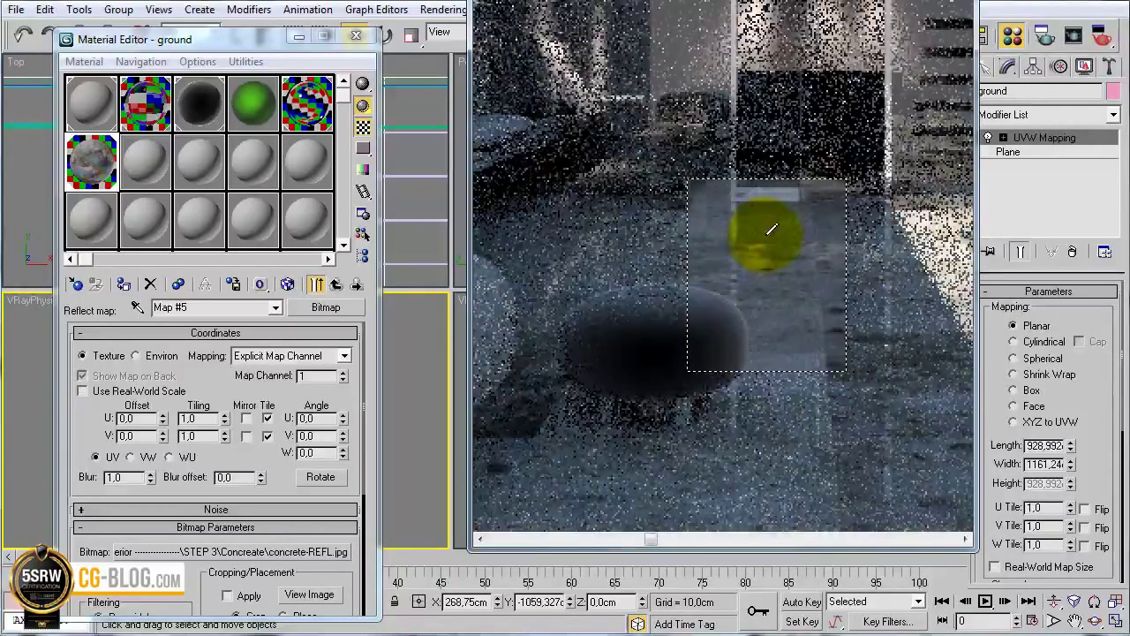
{"action": "scroll", "coordinate": [770, 230], "scroll_direction": "down", "scroll_amount": 3}
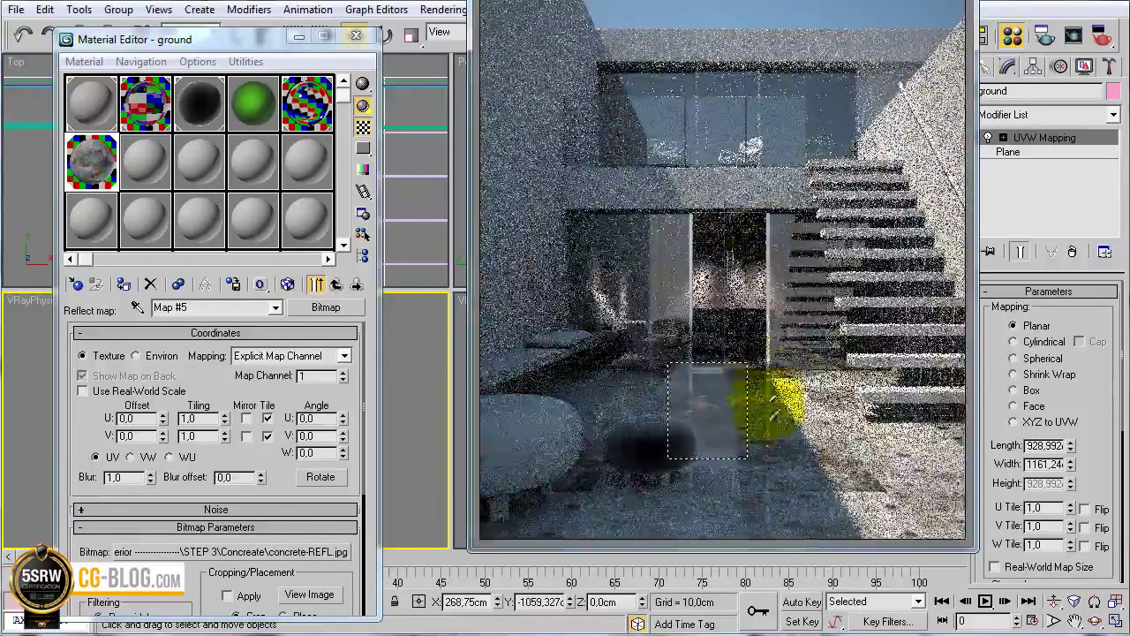
{"action": "left_click_drag", "start_coordinate": [735, 372], "coordinate": [781, 517]}
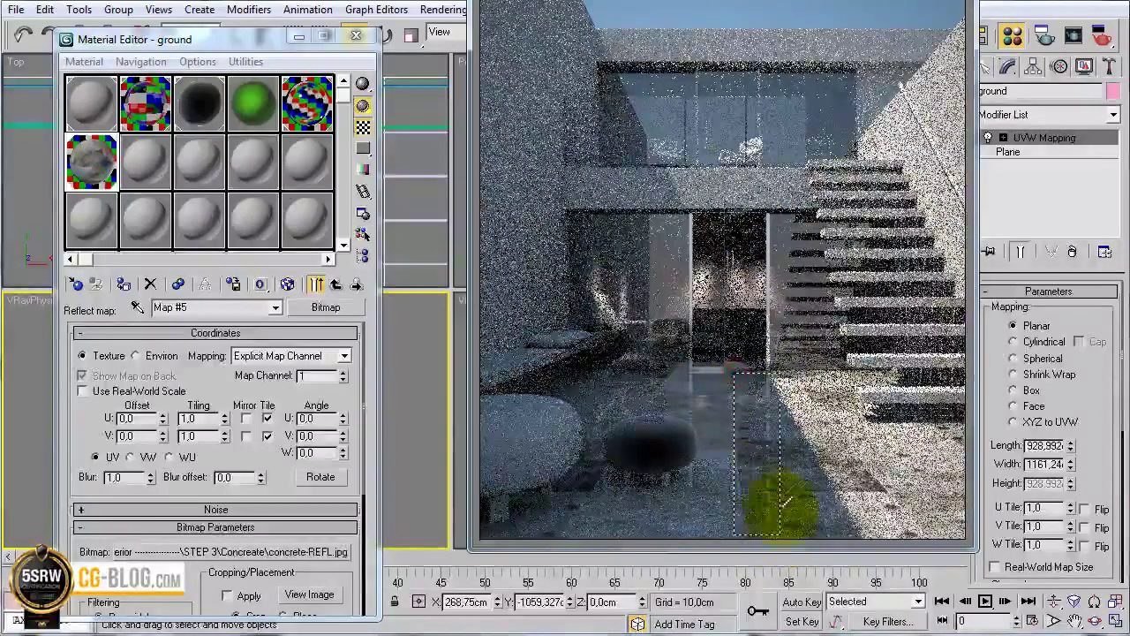
{"action": "scroll", "coordinate": [751, 501], "scroll_direction": "up", "scroll_amount": 5}
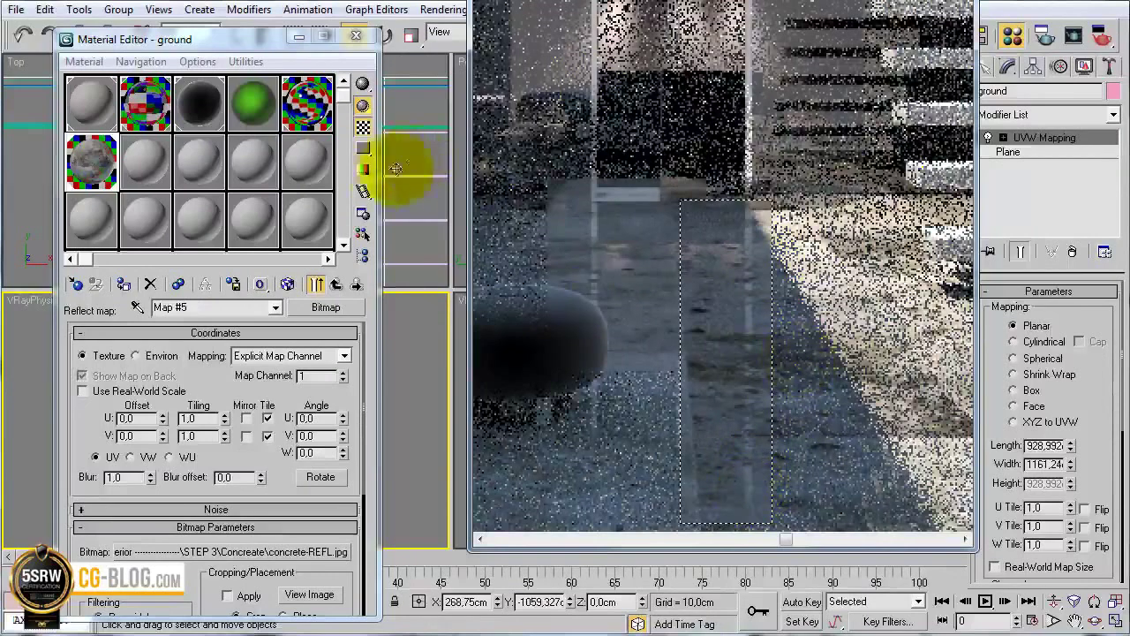
Set the ground material's reflection glossiness to 0.92
{"action": "left_click", "coordinate": [336, 283]}
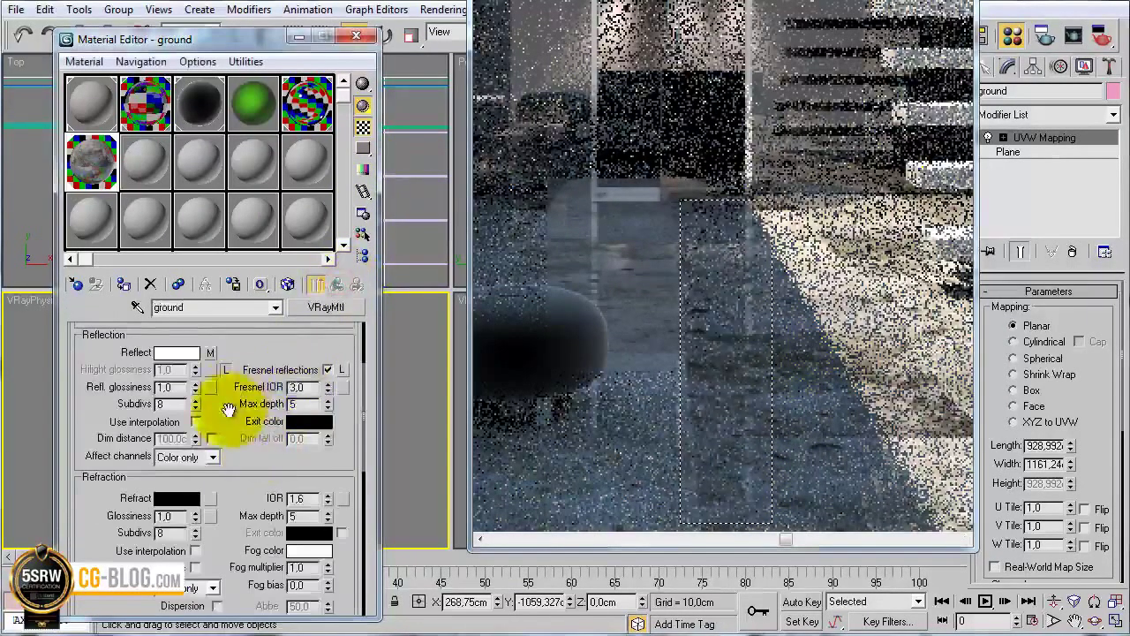
{"action": "scroll", "coordinate": [236, 401], "scroll_direction": "up", "scroll_amount": 3}
{"action": "double_click", "coordinate": [170, 450]}
{"action": "type", "text": "0,9"}
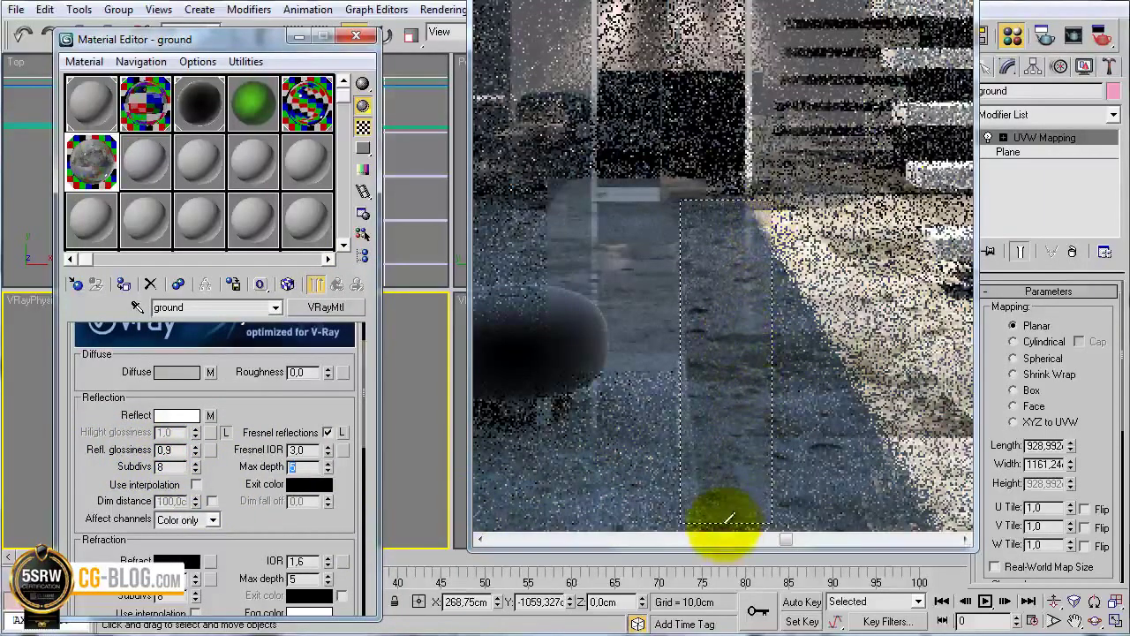
{"action": "left_click", "coordinate": [173, 449]}
{"action": "type", "text": "2"}
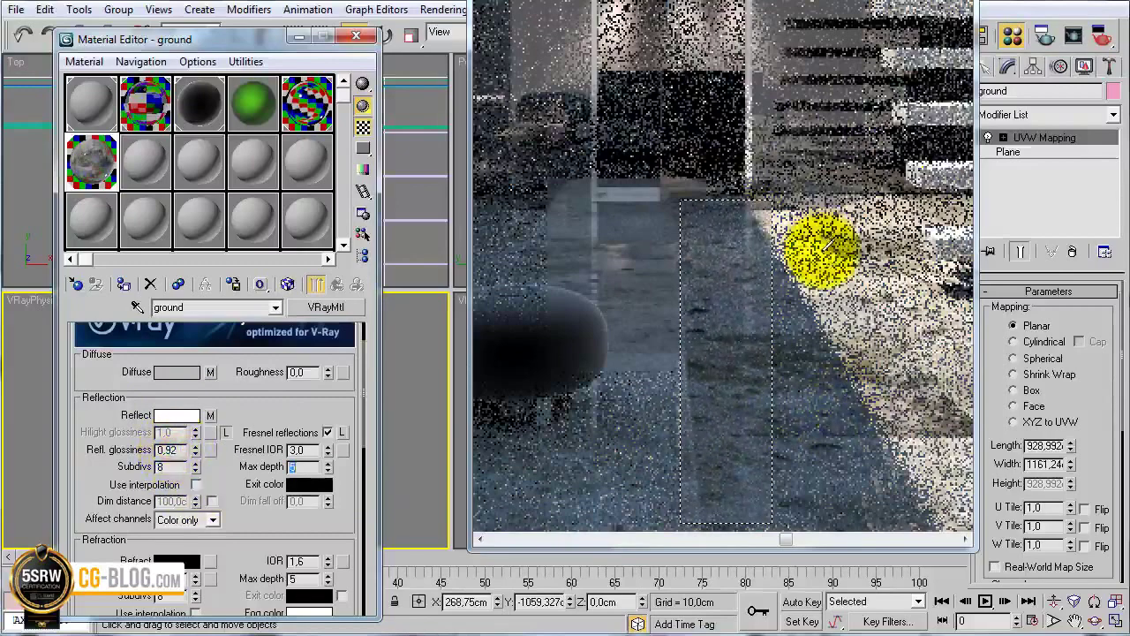
{"action": "double_click", "coordinate": [830, 258]}
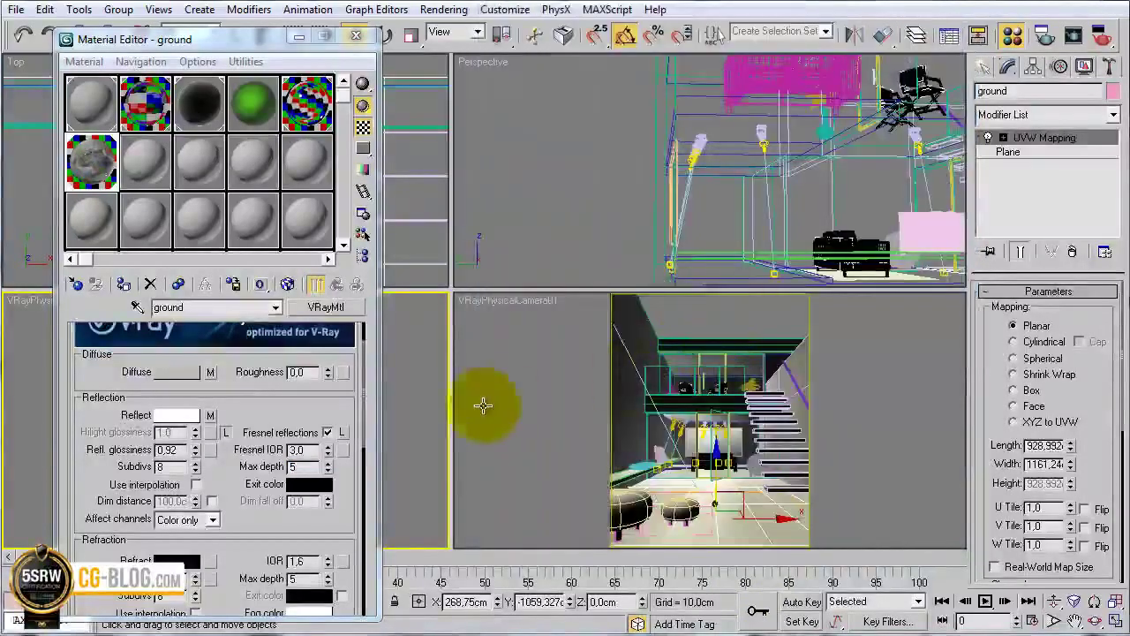
Set the concrete diffuse bitmap's Filtering to None
{"action": "right_click", "coordinate": [499, 370]}
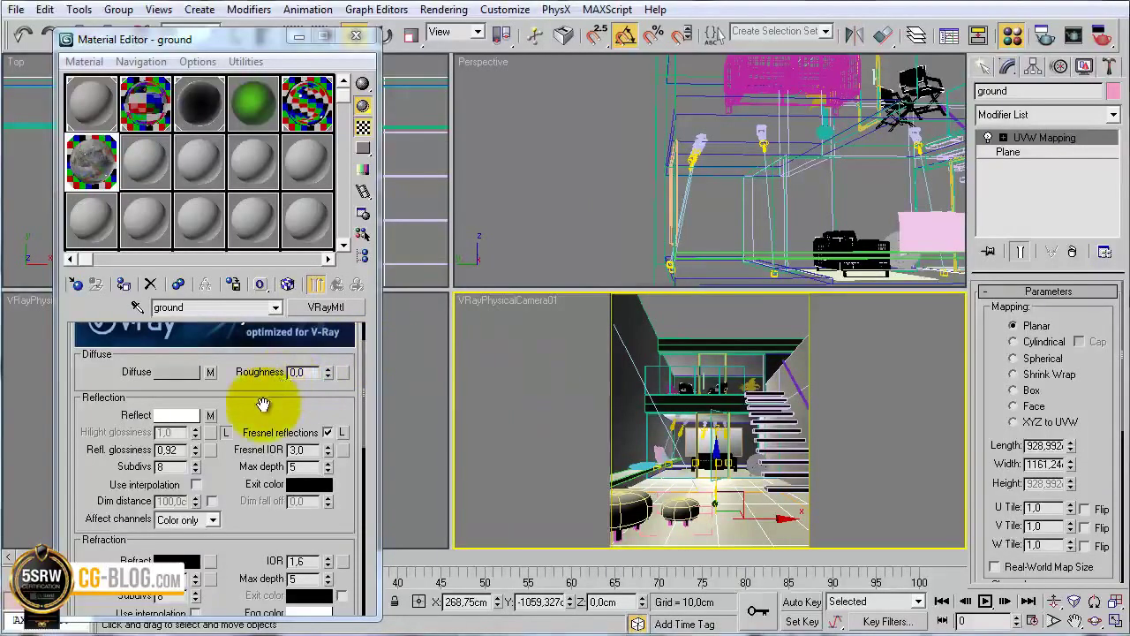
{"action": "left_click_drag", "start_coordinate": [256, 412], "coordinate": [250, 386]}
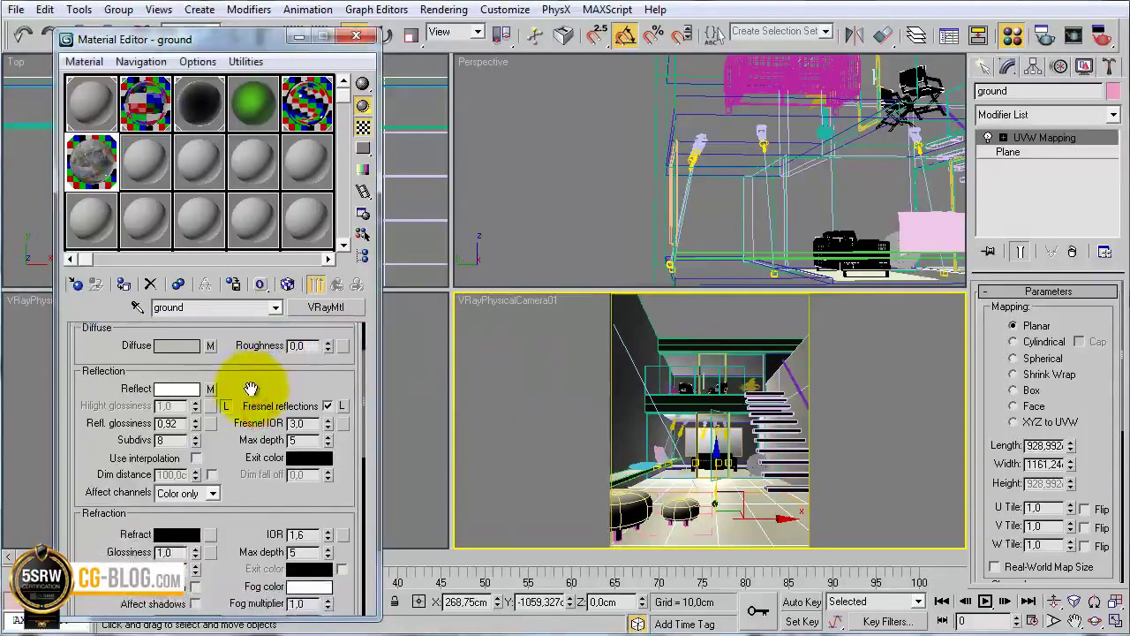
{"action": "left_click", "coordinate": [210, 345]}
{"action": "left_click_drag", "start_coordinate": [170, 554], "coordinate": [185, 398]}
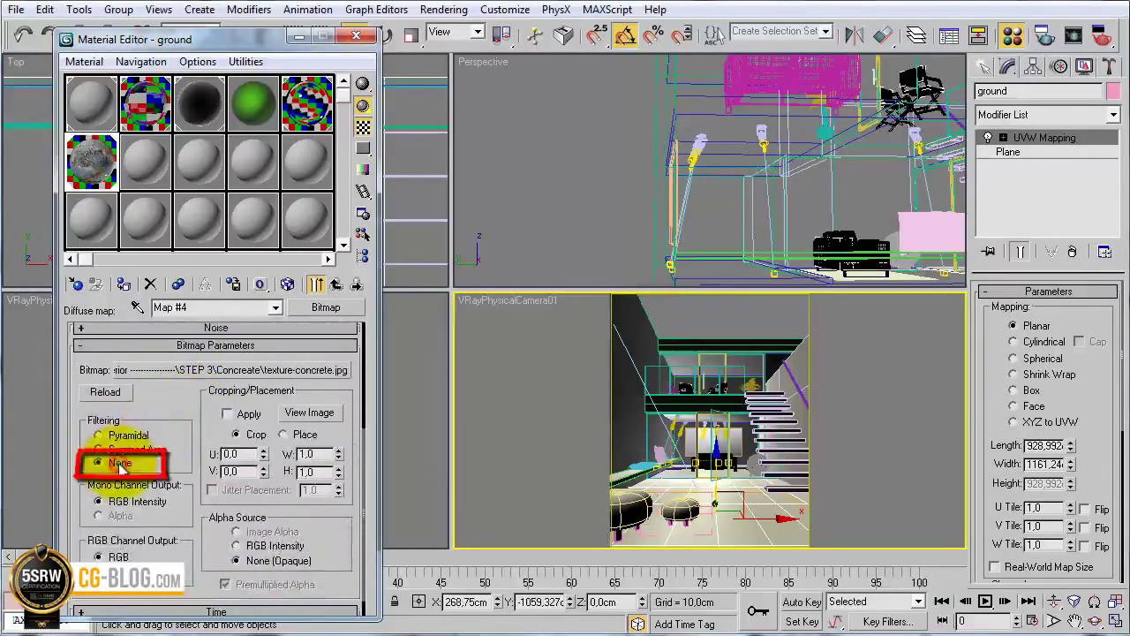
Set the concrete-REFL reflection bitmap's Filtering to None and close the Material Editor
{"action": "key", "text": "Right"}
{"action": "left_click_drag", "start_coordinate": [180, 524], "coordinate": [173, 380]}
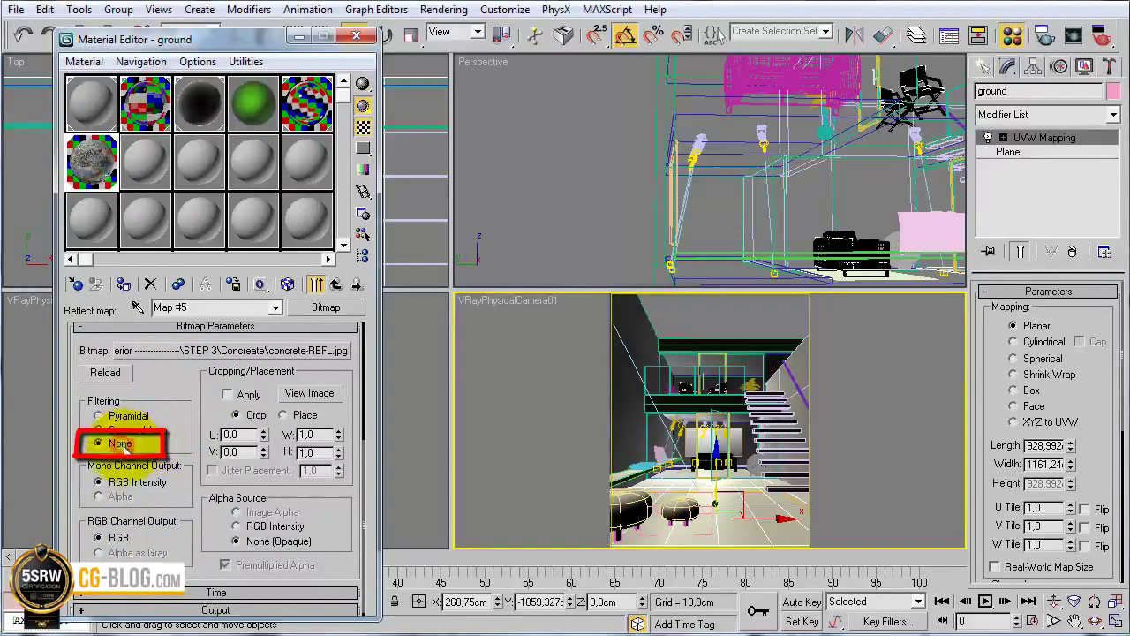
{"action": "left_click", "coordinate": [359, 35]}
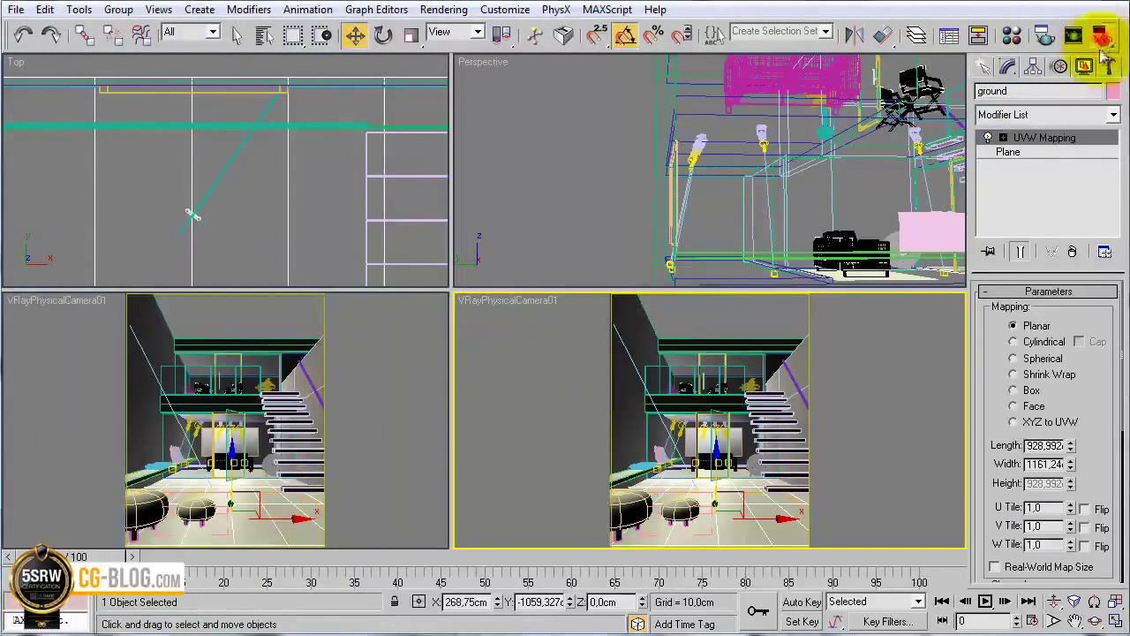
Render the camera view and zoom in on the floor reflections around the pouf
{"action": "left_click", "coordinate": [1101, 37]}
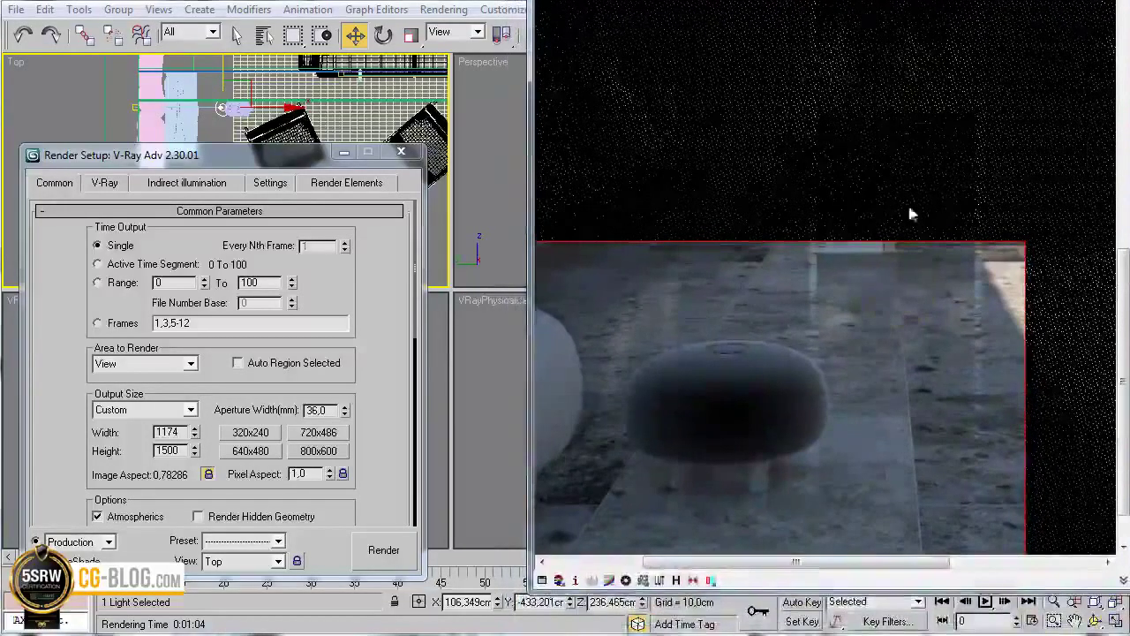
{"action": "scroll", "coordinate": [857, 328], "scroll_direction": "up", "scroll_amount": 2}
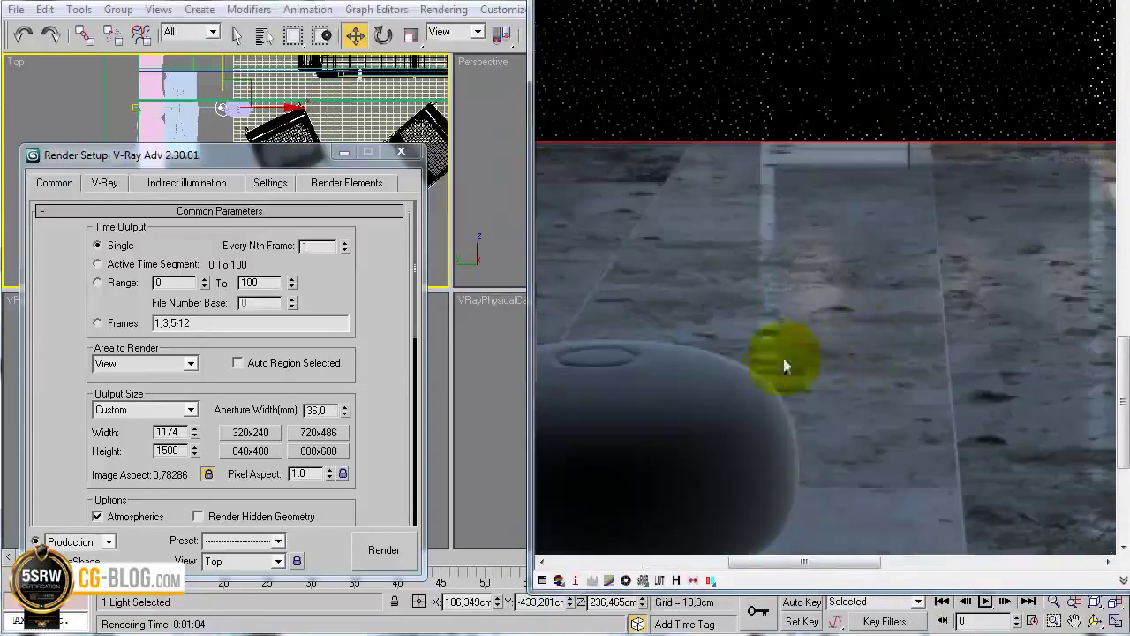
{"action": "left_click_drag", "start_coordinate": [530, 312], "coordinate": [231, 301]}
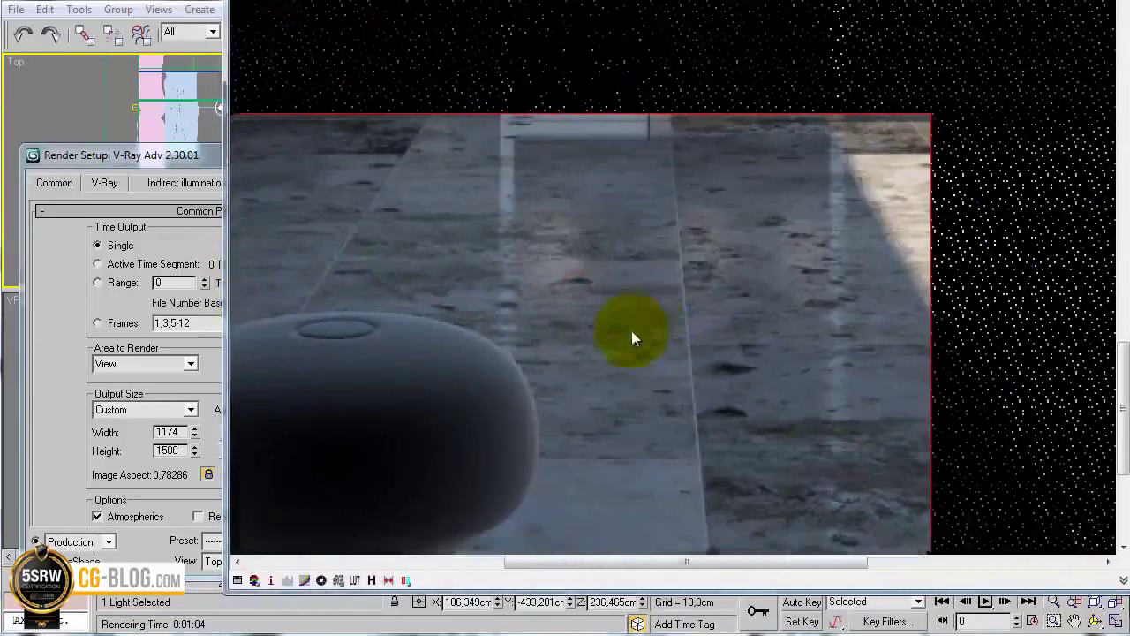
{"action": "scroll", "coordinate": [741, 292], "scroll_direction": "up", "scroll_amount": 2}
{"action": "mouse_move", "coordinate": [937, 257]}
{"action": "middle_mouse_down"}
{"action": "mouse_move", "coordinate": [912, 254]}
{"action": "mouse_move", "coordinate": [877, 118]}
{"action": "middle_mouse_up"}
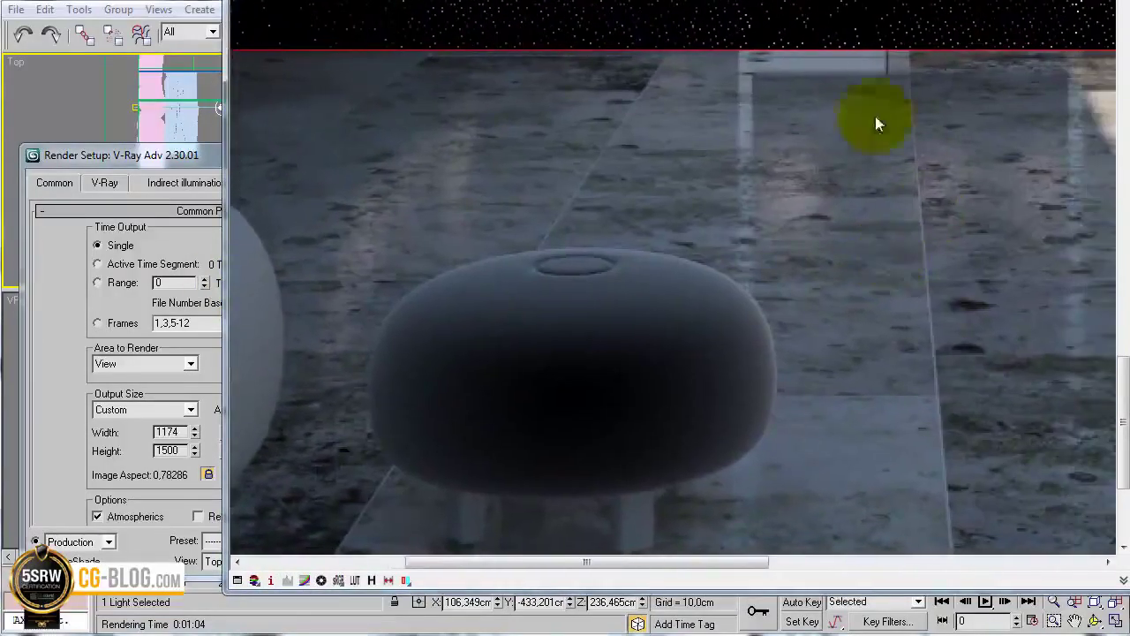